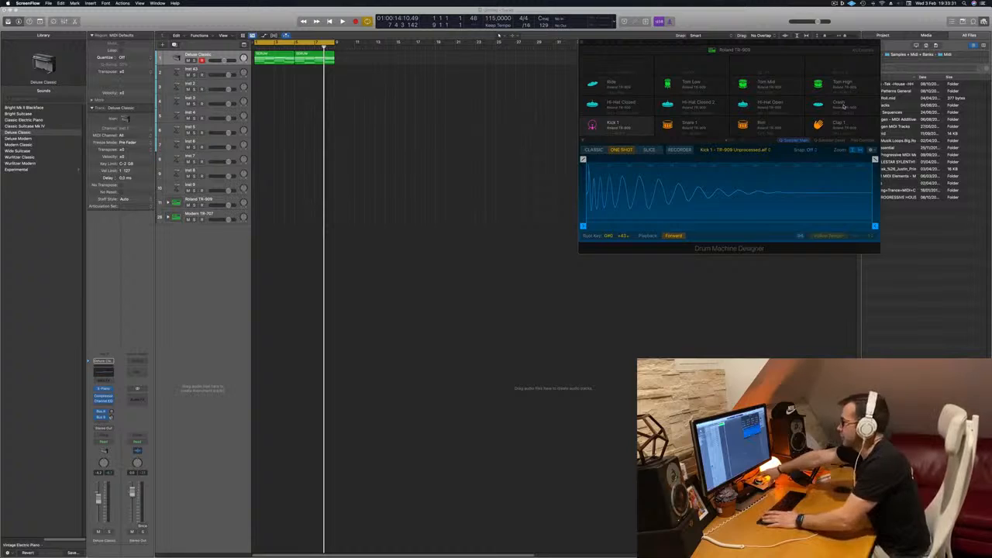
Step: Switch to Logic Pro X, play the chord progression, and open the first Deluxe Classic region in the Piano Roll
{"action": "left_click", "coordinate": [419, 232]}
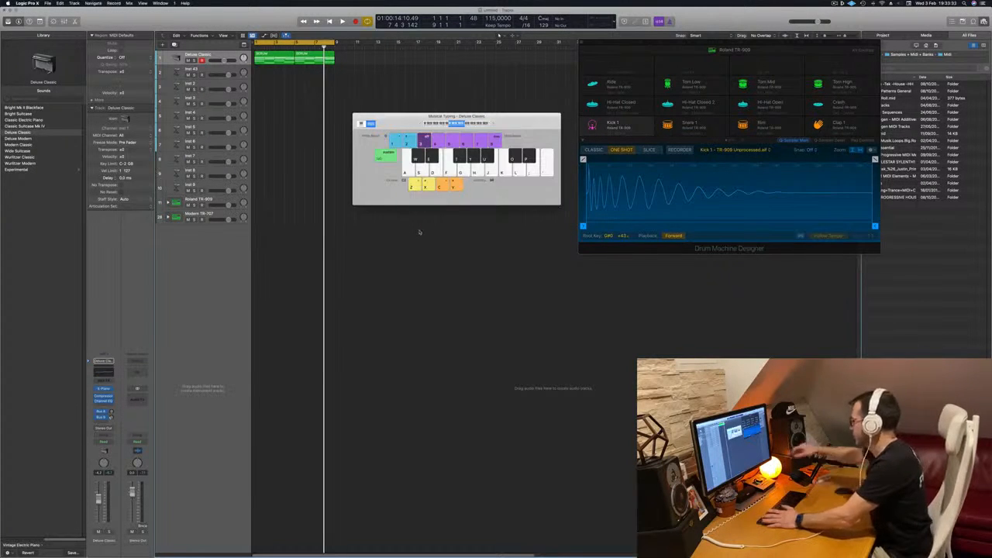
{"action": "key", "text": "space"}
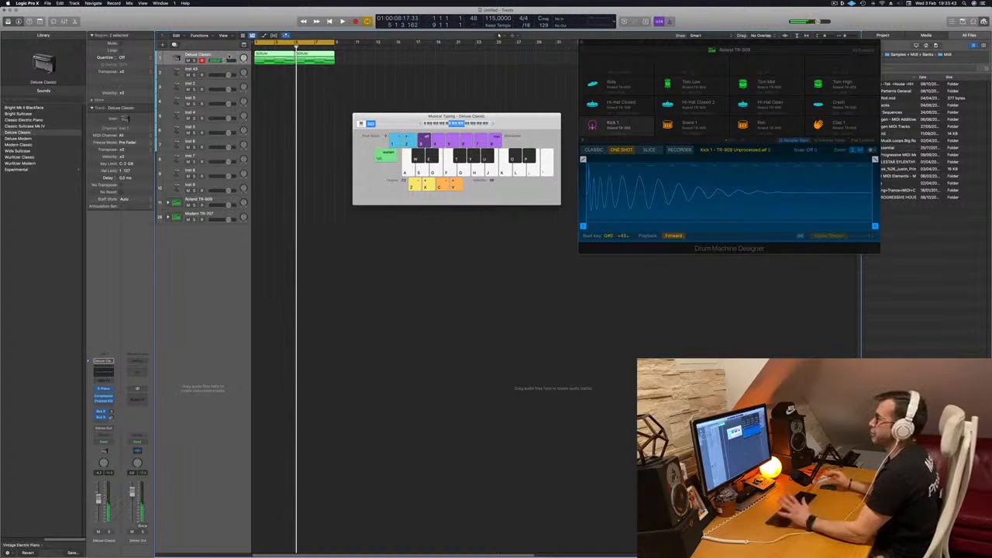
{"action": "left_click", "coordinate": [282, 60]}
{"action": "double_click", "coordinate": [275, 55]}
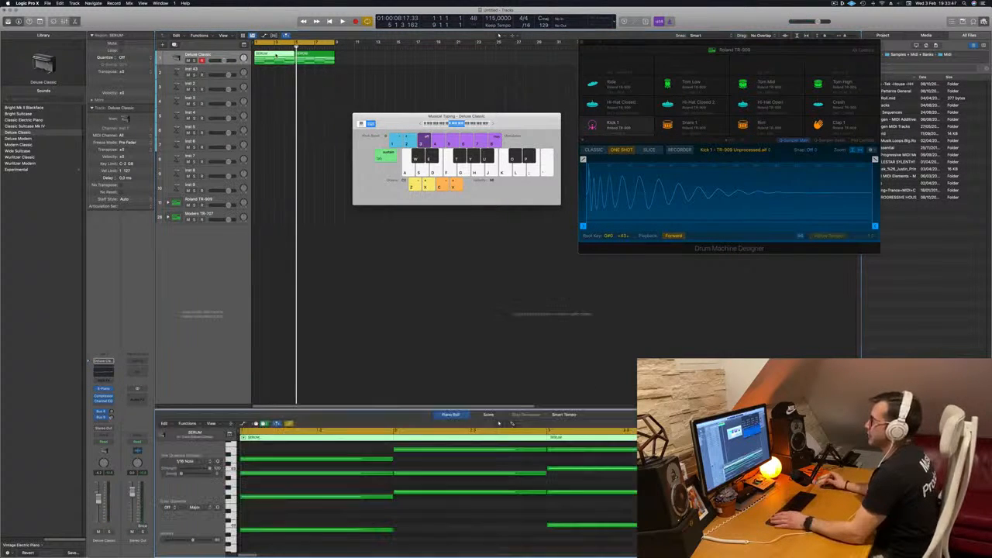
Step: Audition the notes of the first chord in the Piano Roll by their pitch
{"action": "left_click", "coordinate": [234, 463]}
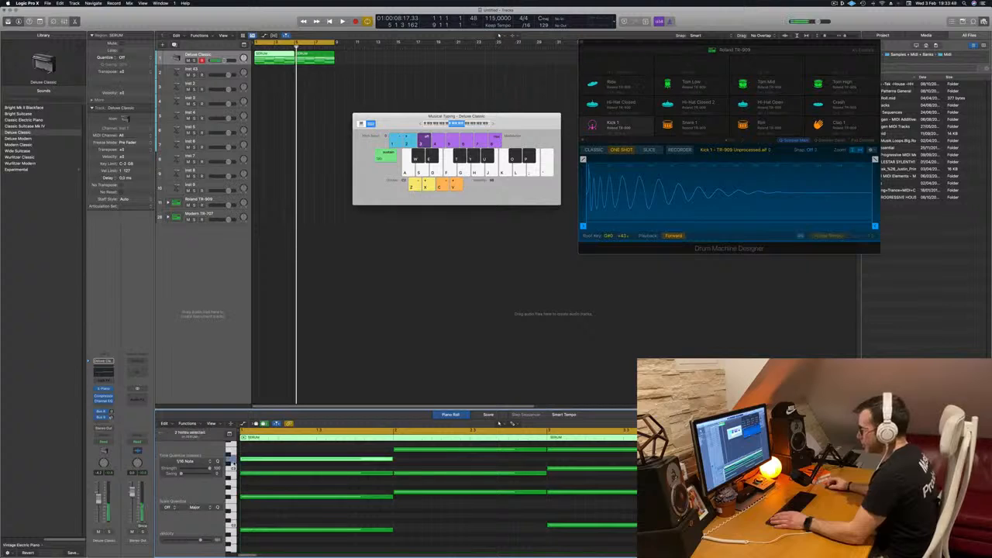
{"action": "left_click", "coordinate": [233, 530]}
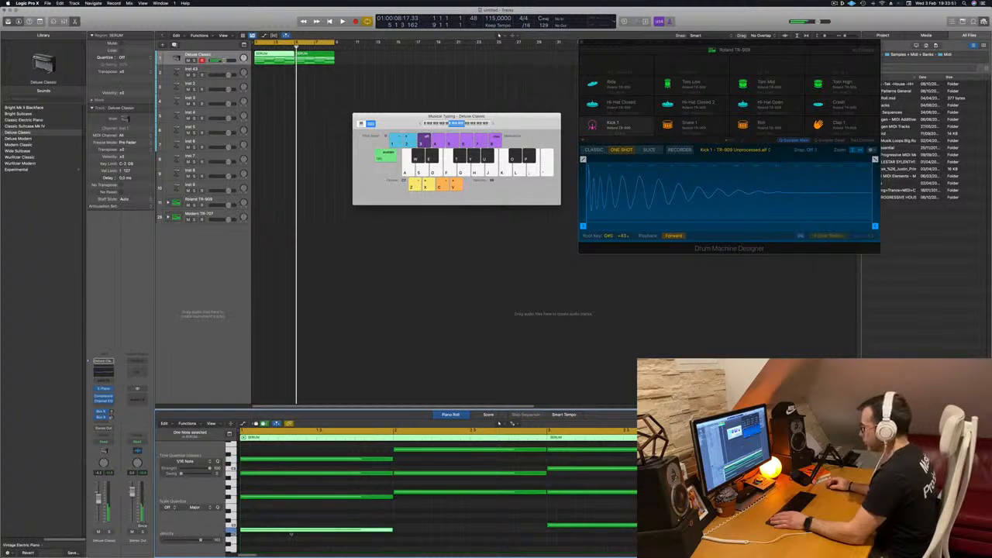
{"action": "left_click", "coordinate": [232, 459]}
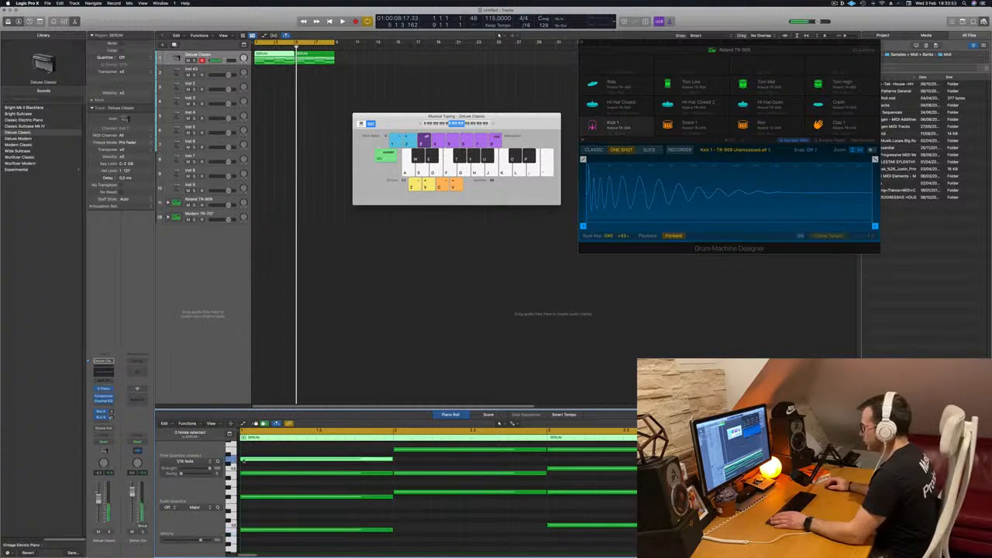
Step: Expand the Roland TR-909 track stack and copy the first Deluxe Classic region to the Kick 1 track at bar 1
{"action": "left_click", "coordinate": [216, 203]}
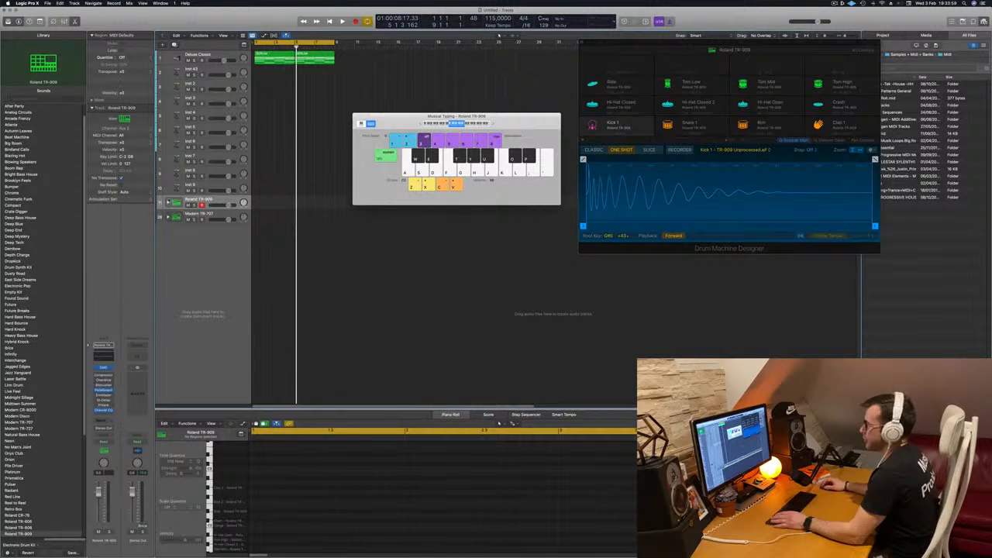
{"action": "left_click", "coordinate": [168, 202]}
{"action": "left_click", "coordinate": [269, 59]}
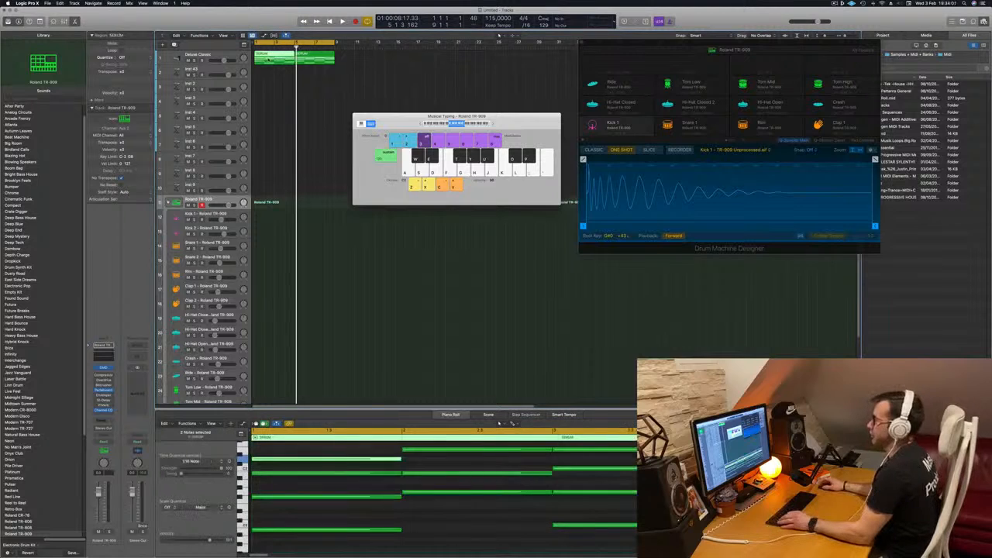
{"action": "left_click_drag", "start_coordinate": [268, 59], "coordinate": [269, 219]}
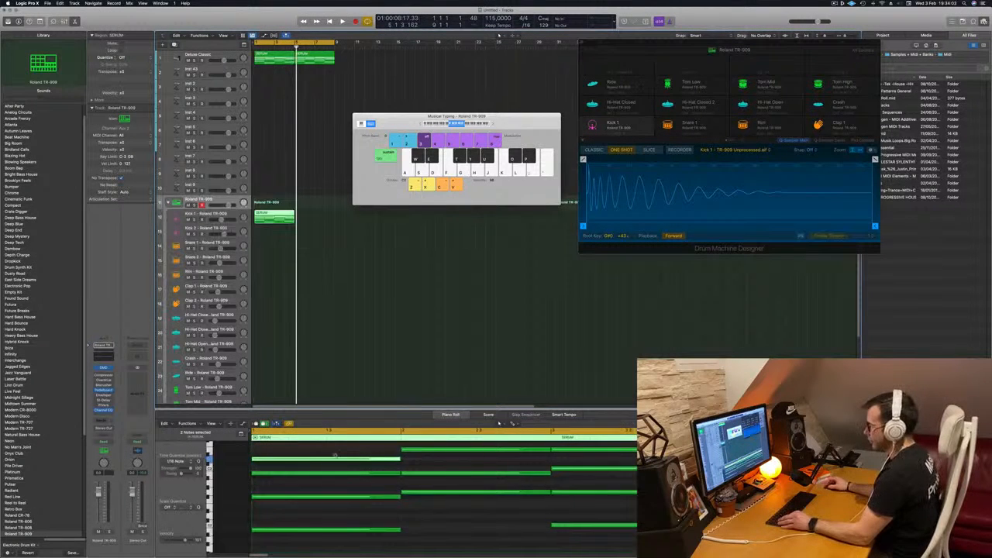
Step: Delete all the chord notes from the Kick 1 region except one note in bar 1
{"action": "scroll", "coordinate": [333, 461], "scroll_direction": "down", "scroll_amount": 3}
{"action": "scroll", "coordinate": [334, 463], "scroll_direction": "down", "scroll_amount": 3}
{"action": "left_click_drag", "start_coordinate": [308, 454], "coordinate": [580, 511]}
{"action": "key", "text": "Delete"}
{"action": "left_click_drag", "start_coordinate": [428, 487], "coordinate": [556, 551]}
{"action": "key", "text": "Delete"}
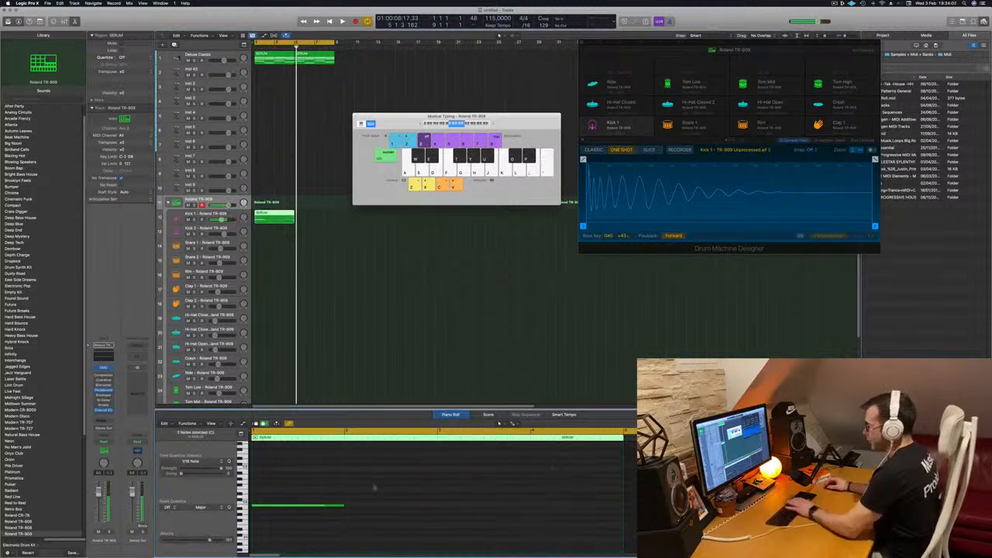
Step: Transpose the remaining Kick 1 note down in octave steps and play it to check the kick sound
{"action": "scroll", "coordinate": [275, 511], "scroll_direction": "down", "scroll_amount": 2}
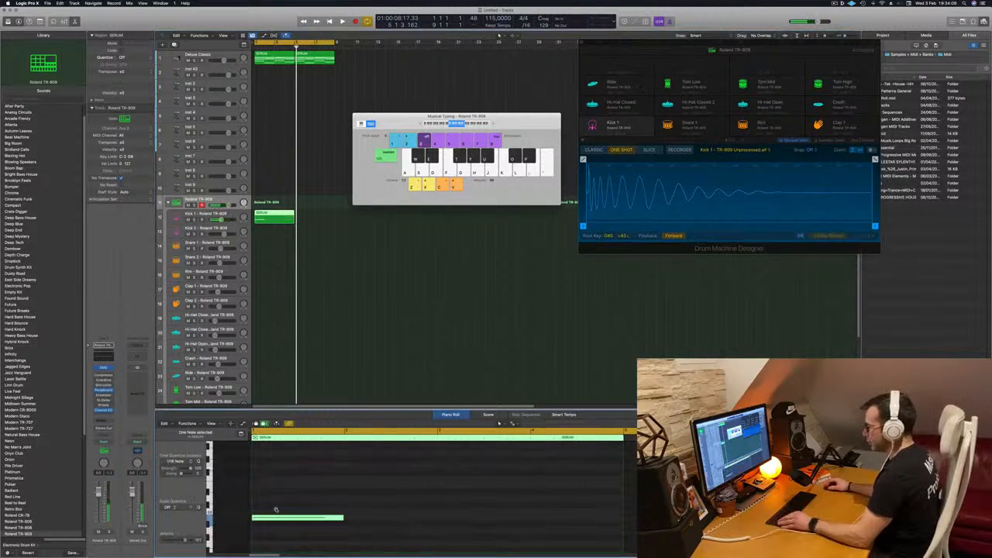
{"action": "scroll", "coordinate": [288, 510], "scroll_direction": "down", "scroll_amount": 3}
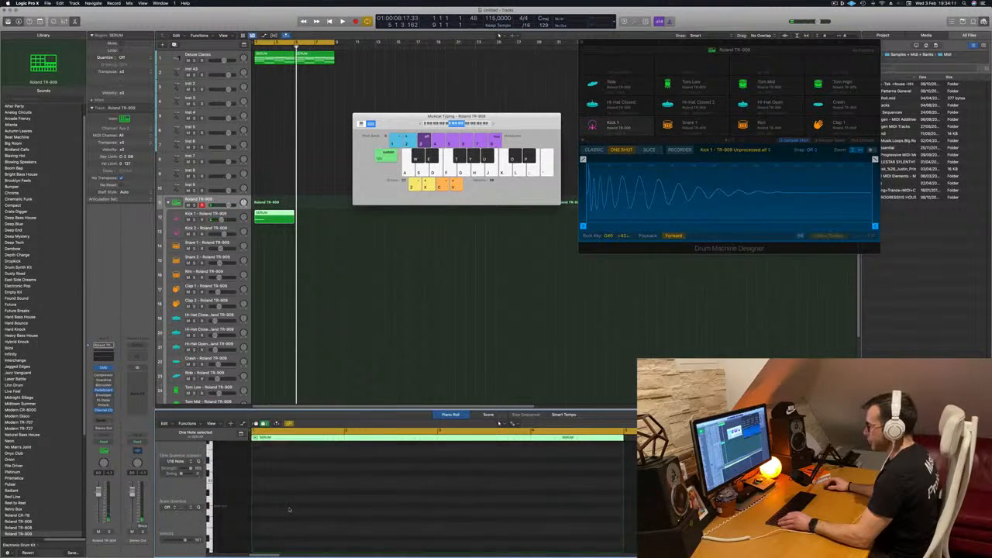
{"action": "scroll", "coordinate": [308, 496], "scroll_direction": "up", "scroll_amount": 2}
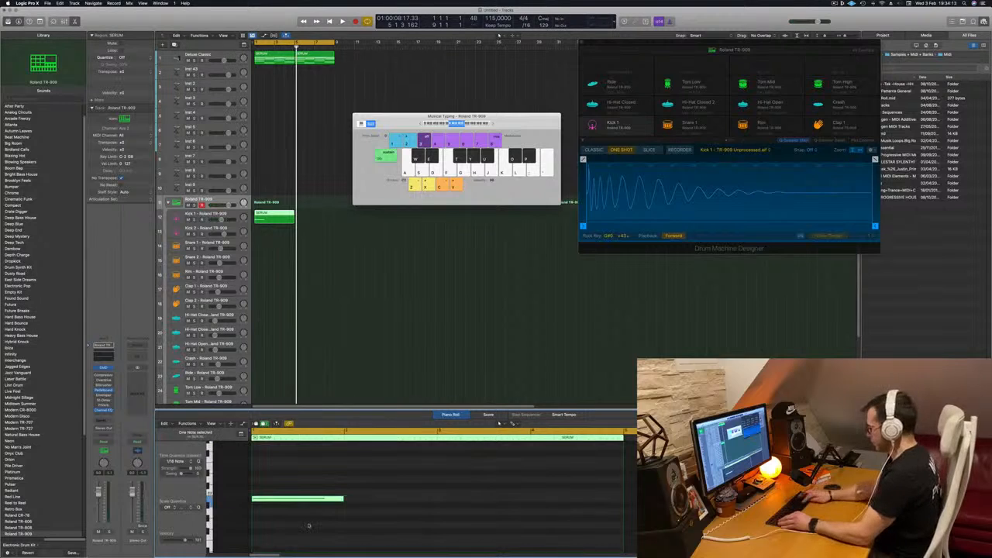
{"action": "key", "text": "alt+shift+Down"}
{"action": "scroll", "coordinate": [307, 524], "scroll_direction": "down", "scroll_amount": 4}
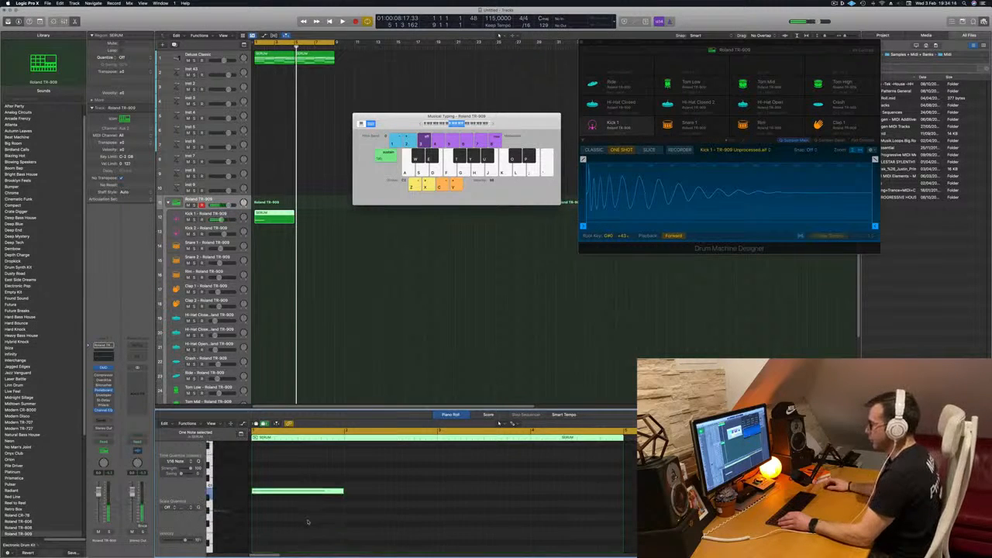
{"action": "key", "text": "alt+shift+Down"}
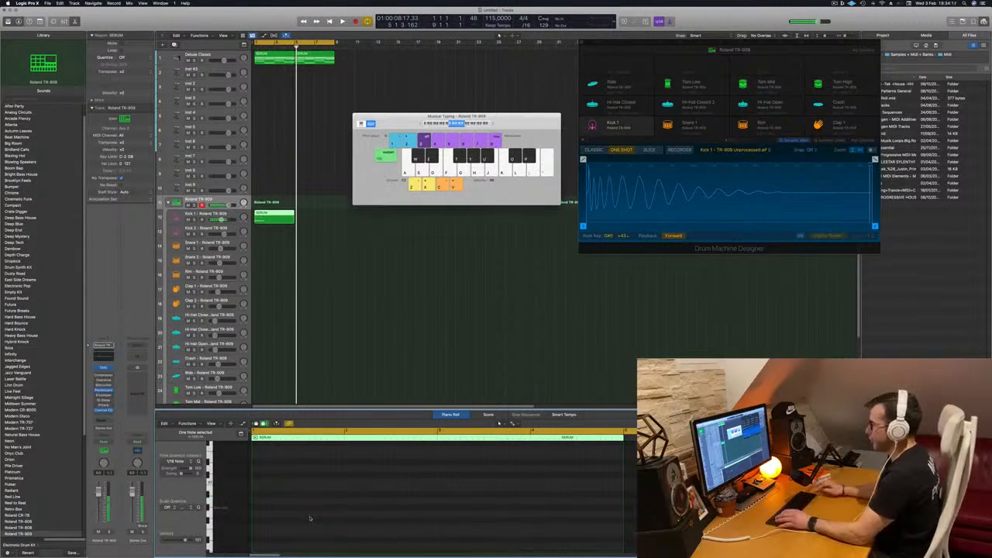
{"action": "key", "text": "space"}
{"action": "key", "text": "space"}
{"action": "scroll", "coordinate": [328, 493], "scroll_direction": "down", "scroll_amount": 4}
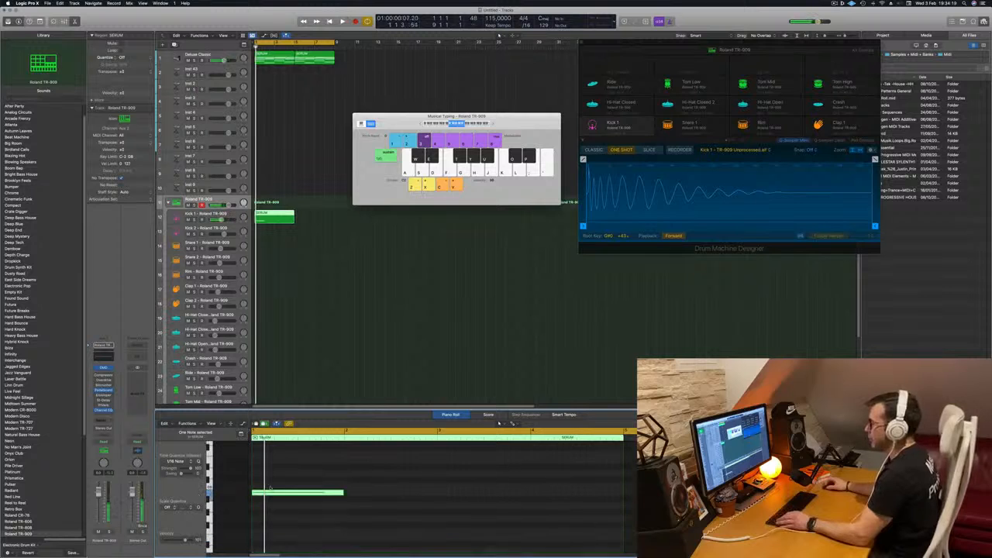
Step: Shorten the kick note and repeat it on every beat across the four bars, then play the pattern
{"action": "mouse_move", "coordinate": [342, 493]}
{"action": "left_mouse_down"}
{"action": "mouse_move", "coordinate": [262, 493]}
{"action": "mouse_move", "coordinate": [351, 497]}
{"action": "left_mouse_up"}
{"action": "key", "text": "space"}
{"action": "key", "text": "super+a"}
{"action": "left_click_drag", "start_coordinate": [257, 494], "coordinate": [444, 495]}
{"action": "key", "text": "space"}
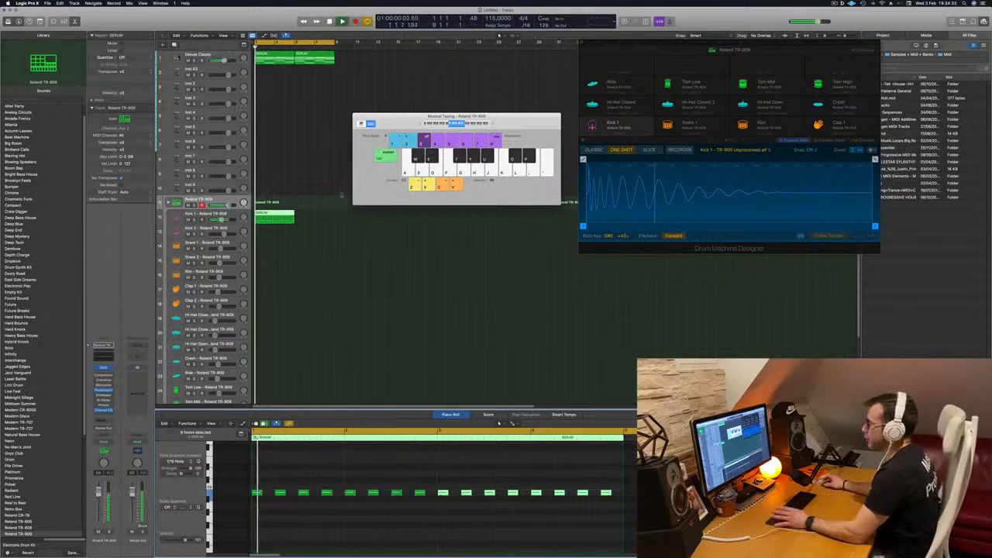
Step: Lower the Deluxe Classic track's volume slightly while playing the chords with the kick pattern
{"action": "left_click", "coordinate": [178, 218]}
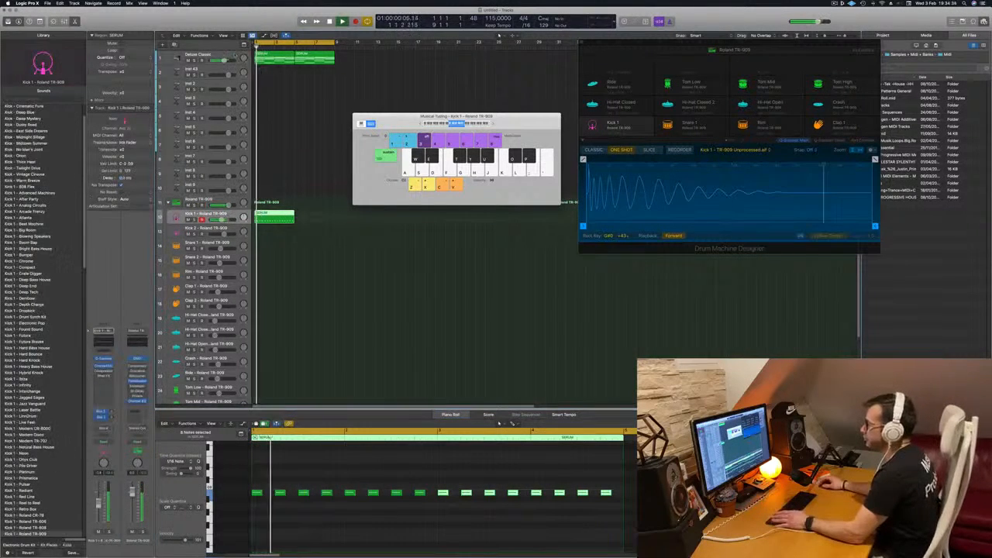
{"action": "left_click", "coordinate": [178, 59]}
{"action": "key", "text": "space"}
{"action": "key", "text": "space"}
{"action": "key", "text": "space"}
Step: Select the Kick 1 track and replay the loop's opening to judge the kick against the chords
{"action": "left_click", "coordinate": [178, 218]}
{"action": "key", "text": "space"}
{"action": "key", "text": "space"}
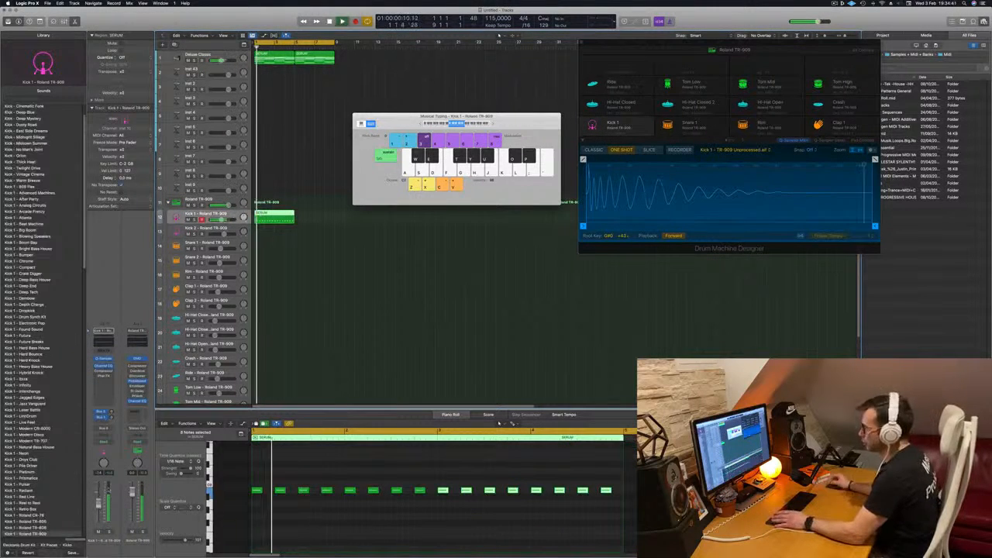
{"action": "key", "text": "space"}
{"action": "key", "text": "space"}
{"action": "key", "text": "space"}
{"action": "key", "text": "space"}
{"action": "key", "text": "space"}
{"action": "key", "text": "space"}
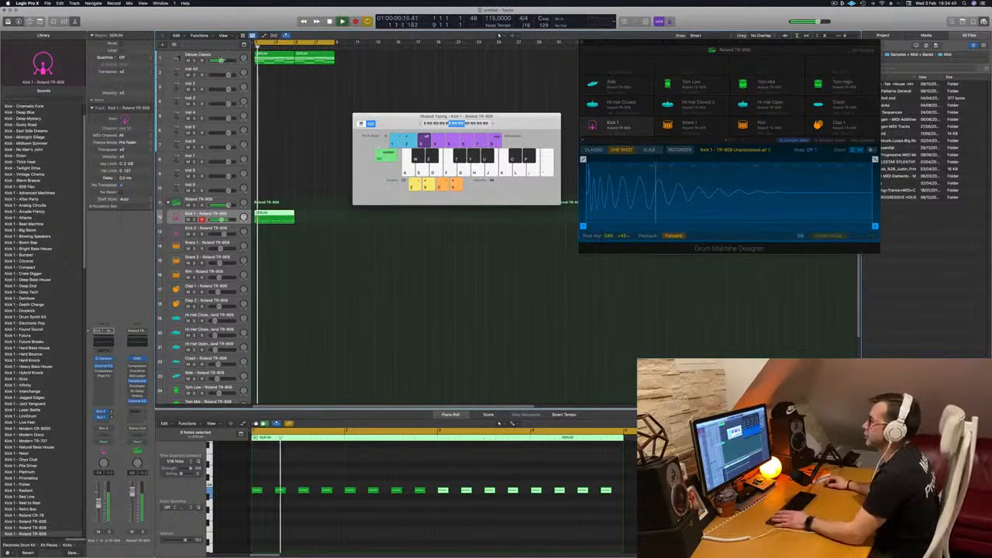
Step: Lower the Deluxe Classic track's volume further while replaying the opening of the loop
{"action": "left_click", "coordinate": [179, 60]}
{"action": "key", "text": "space"}
{"action": "key", "text": "space"}
{"action": "key", "text": "space"}
{"action": "key", "text": "space"}
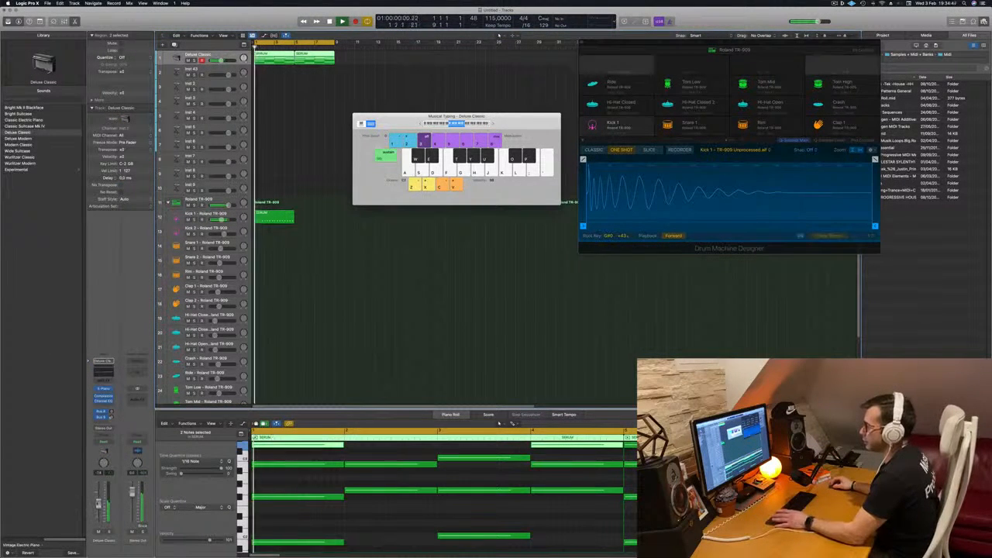
{"action": "key", "text": "space"}
{"action": "key", "text": "space"}
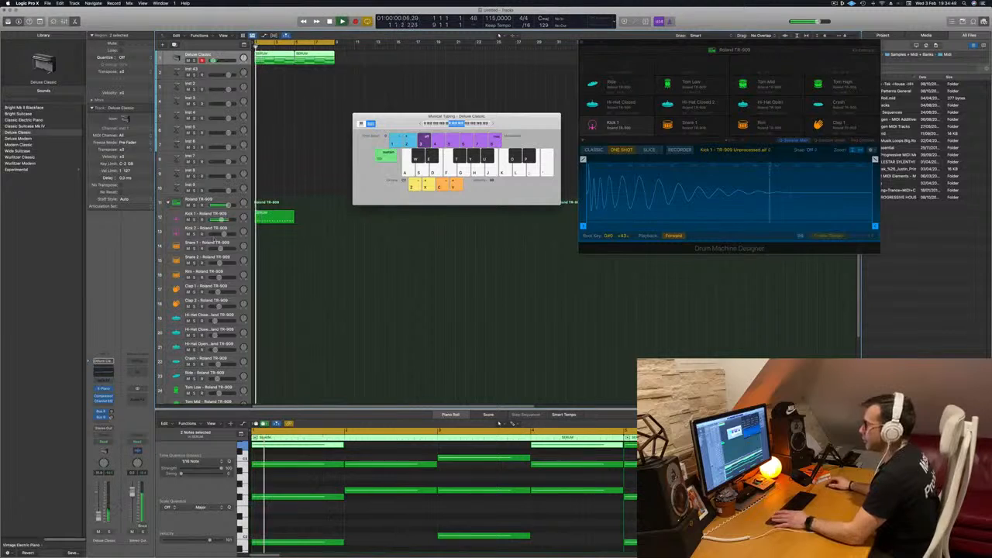
Step: Raise the Kick 1 track's volume slightly and replay the loop to check the balance
{"action": "left_click", "coordinate": [232, 217]}
{"action": "key", "text": "space"}
{"action": "key", "text": "space"}
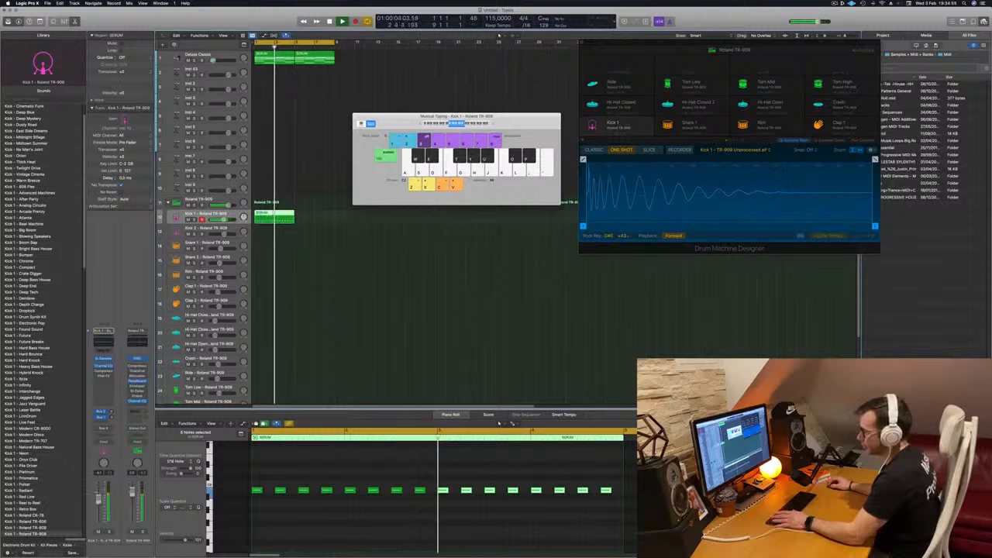
{"action": "key", "text": "space"}
{"action": "key", "text": "space"}
{"action": "key", "text": "space"}
{"action": "key", "text": "space"}
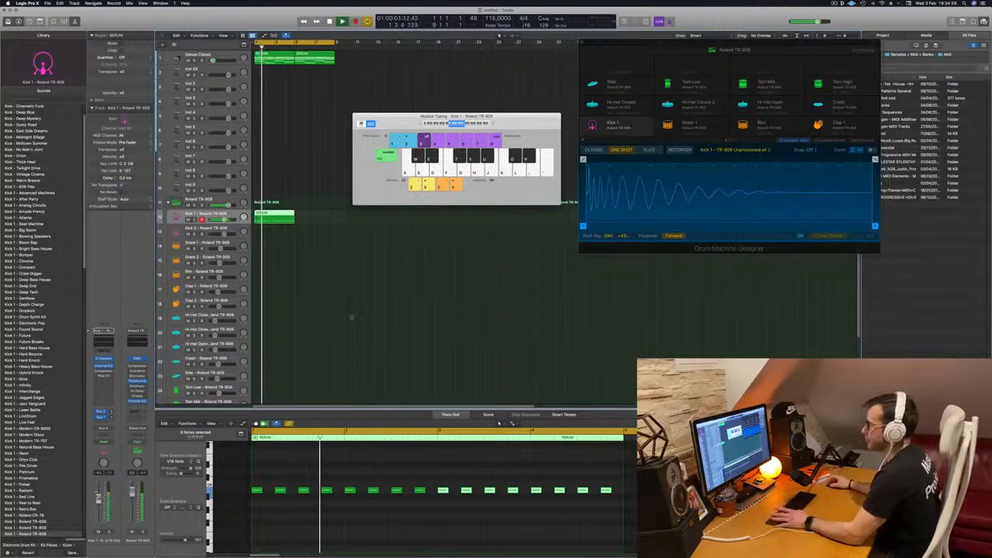
Step: Duplicate the Kick 1 region to bar 5 and move the Musical Typing window clear of the arrangement
{"action": "left_click_drag", "start_coordinate": [285, 217], "coordinate": [299, 218]}
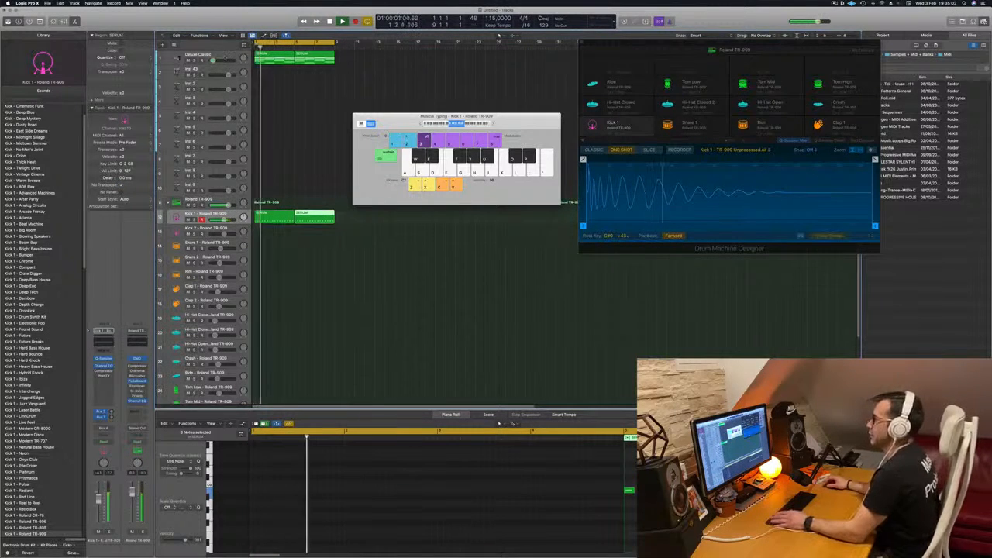
{"action": "left_click", "coordinate": [222, 55]}
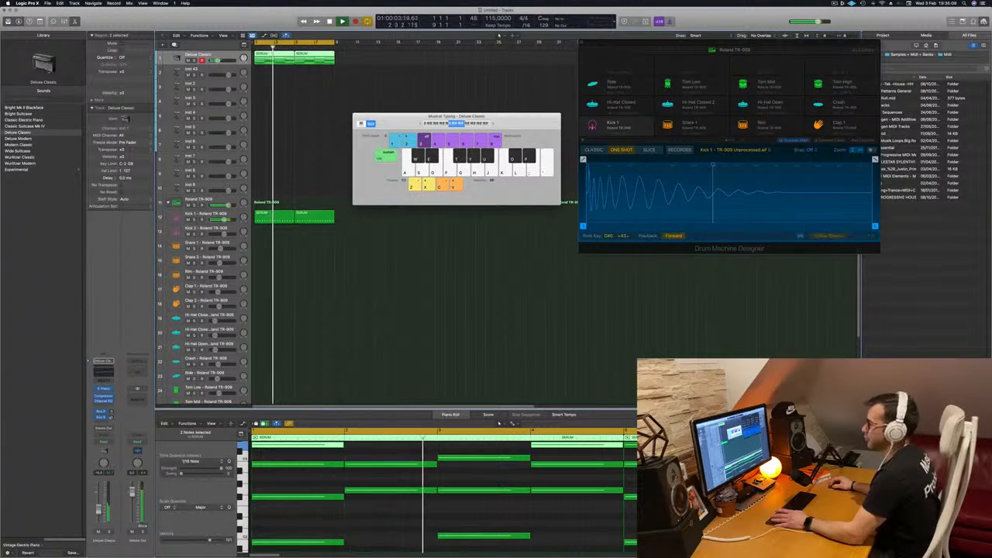
{"action": "left_click_drag", "start_coordinate": [457, 116], "coordinate": [642, 97]}
{"action": "left_click", "coordinate": [321, 192]}
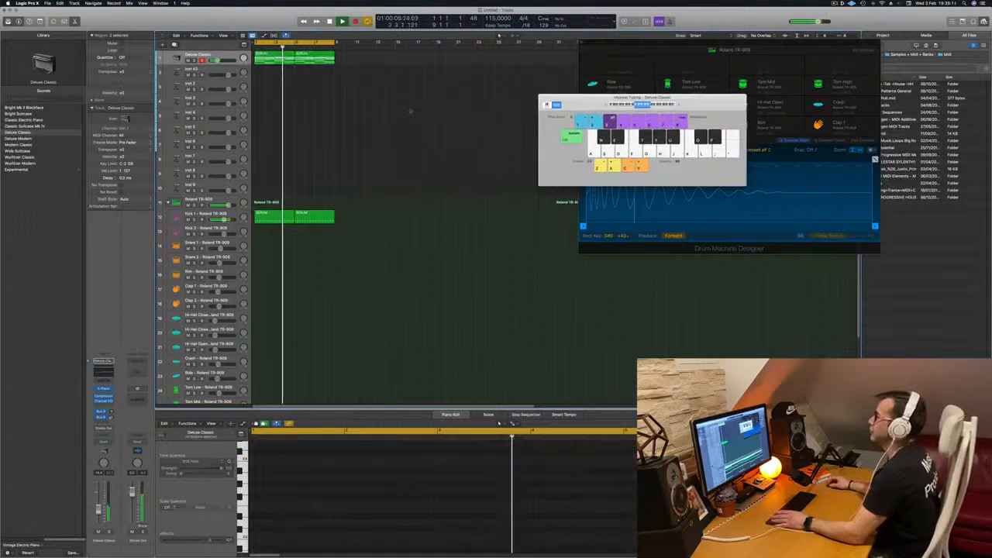
Step: Copy the first Kick 1 region to Snare 1, keeping hits on beats 2 and 4 plus an extra offbeat hit ending bar 4
{"action": "left_click", "coordinate": [275, 219]}
{"action": "left_click_drag", "start_coordinate": [274, 221], "coordinate": [275, 249]}
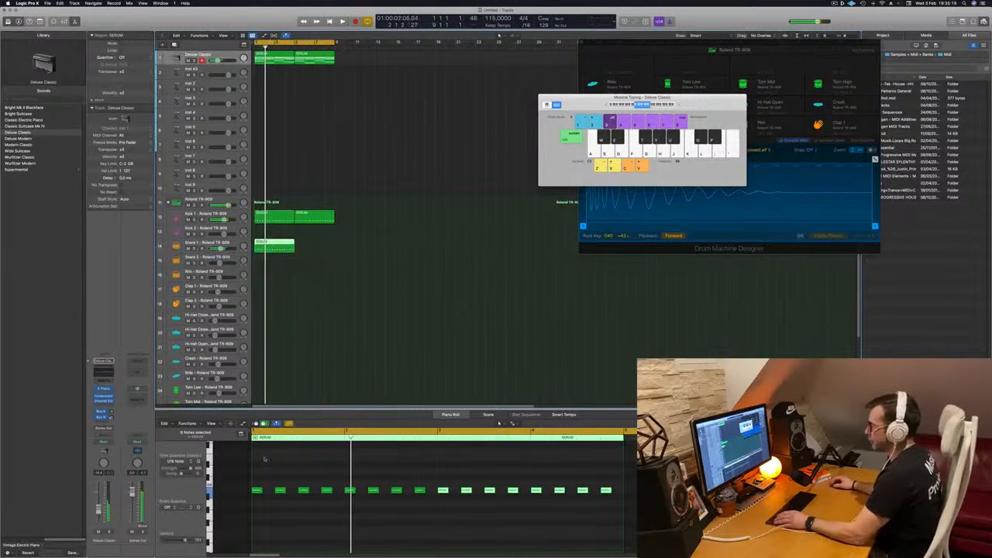
{"action": "left_click", "coordinate": [257, 490]}
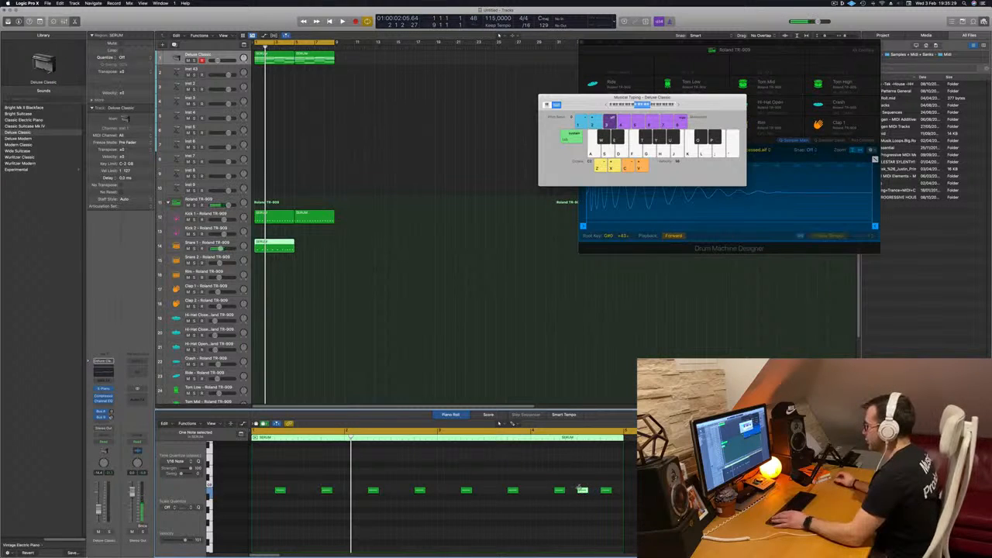
{"action": "left_click_drag", "start_coordinate": [584, 491], "coordinate": [618, 493]}
{"action": "key", "text": "super+a"}
{"action": "key", "text": "Delete"}
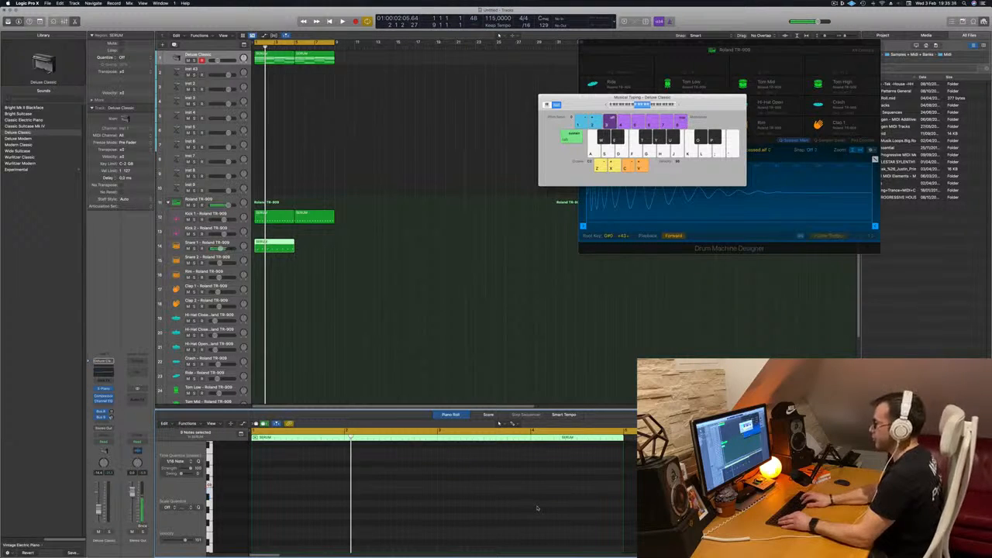
Step: Duplicate the Snare 1 region to bar 5 and lower the Snare 1 track's volume slightly during playback
{"action": "key", "text": "space"}
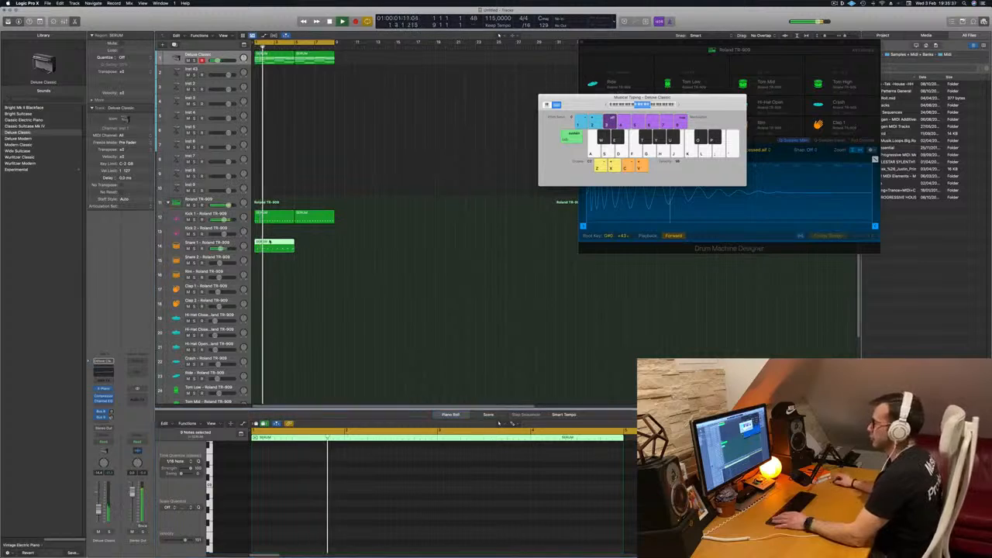
{"action": "left_click_drag", "start_coordinate": [269, 243], "coordinate": [311, 246]}
{"action": "scroll", "coordinate": [291, 279], "scroll_direction": "down", "scroll_amount": 1}
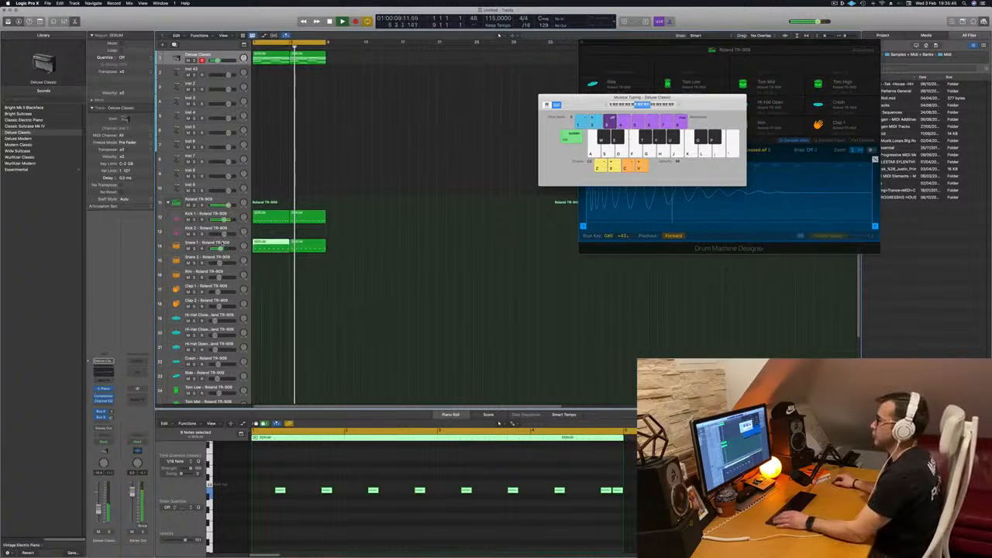
{"action": "left_click", "coordinate": [223, 244]}
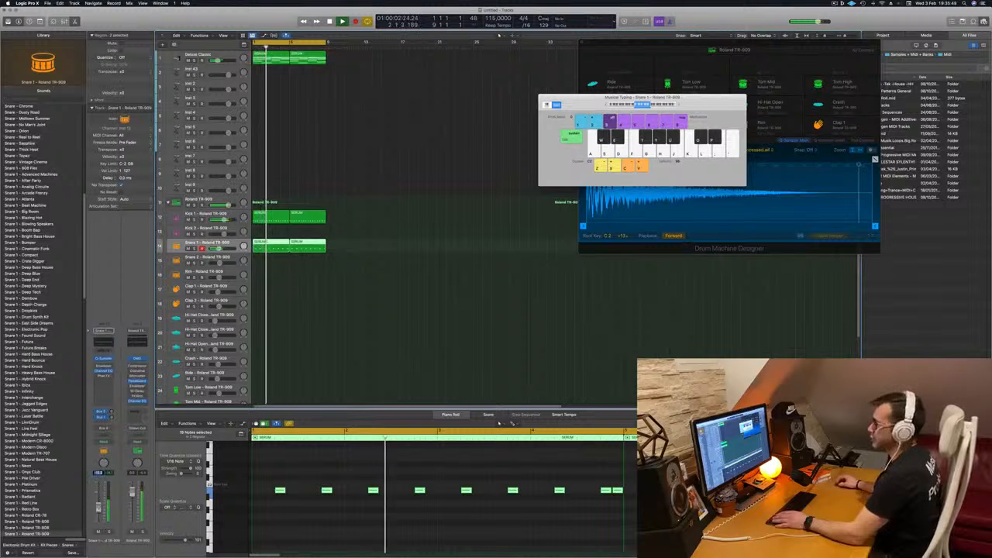
Step: Copy the first Snare 1 region onto the first Hi-Hat Closed track, starting at bar 1
{"action": "left_click", "coordinate": [295, 339]}
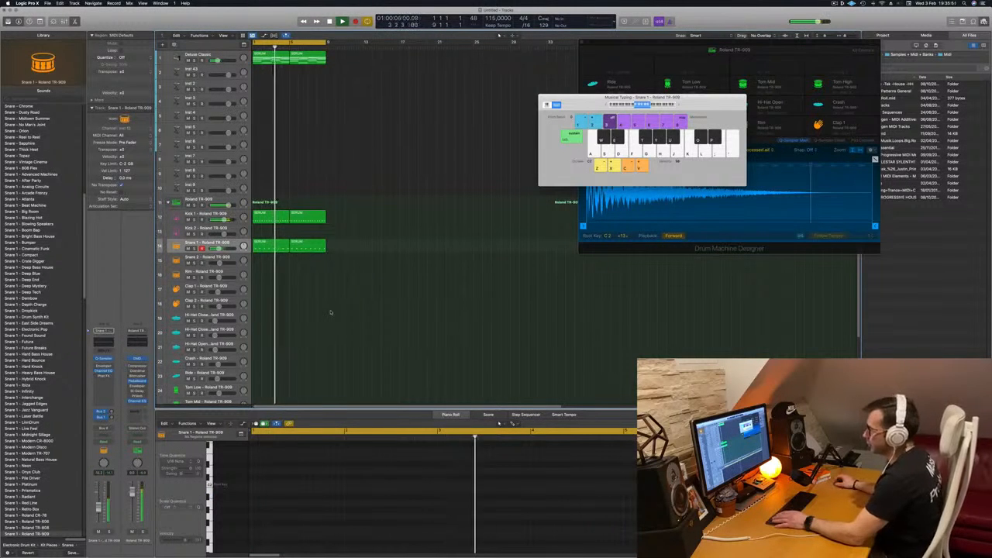
{"action": "left_click", "coordinate": [273, 243]}
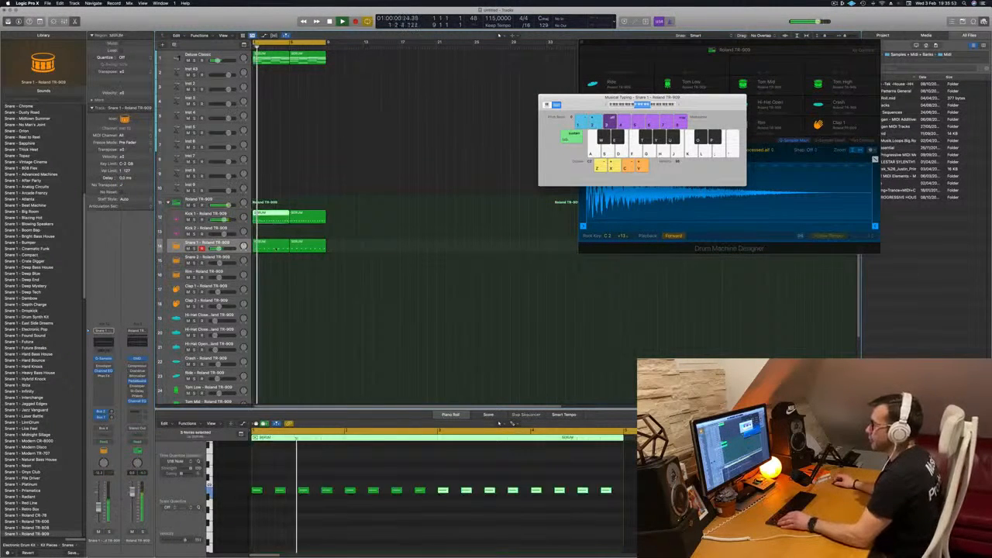
{"action": "left_click_drag", "start_coordinate": [273, 242], "coordinate": [273, 323]}
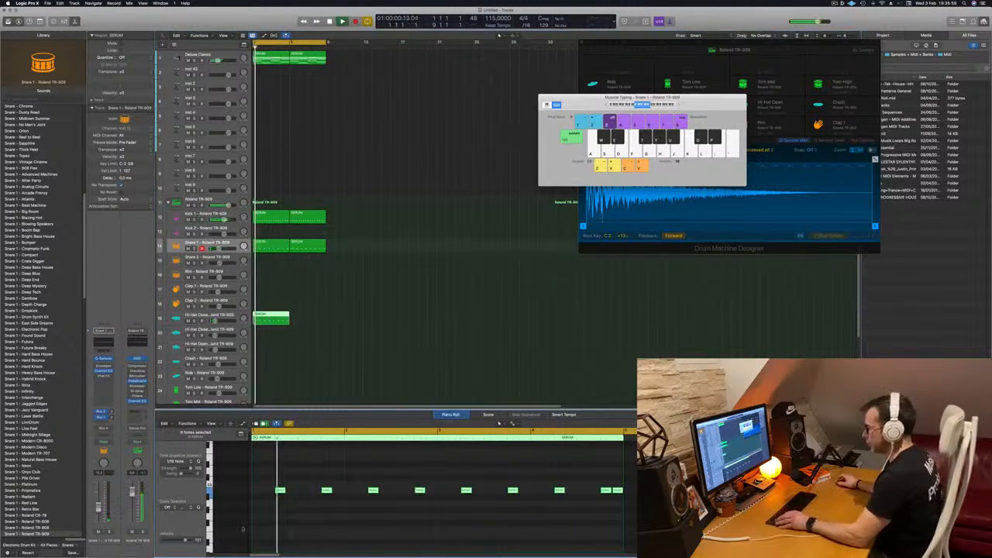
Step: Double the Hi-Hat Closed notes so hits fall on every offbeat eighth, with extra hits ending bar 4, and replay the loop
{"action": "scroll", "coordinate": [303, 503], "scroll_direction": "down", "scroll_amount": 3}
{"action": "scroll", "coordinate": [303, 503], "scroll_direction": "up", "scroll_amount": 4}
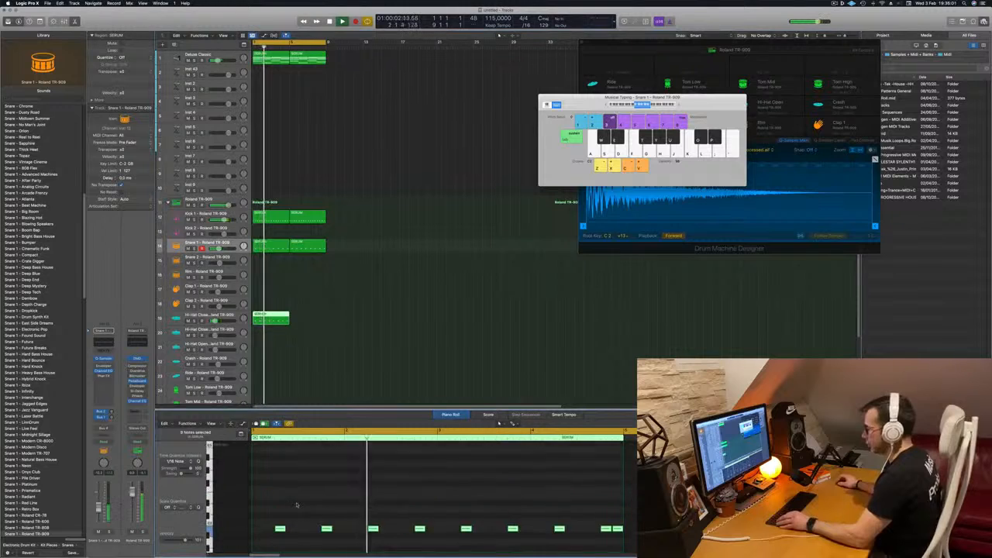
{"action": "scroll", "coordinate": [283, 508], "scroll_direction": "down", "scroll_amount": 2}
{"action": "mouse_move", "coordinate": [278, 504]}
{"action": "left_mouse_down"}
{"action": "mouse_move", "coordinate": [266, 504]}
{"action": "mouse_move", "coordinate": [292, 505]}
{"action": "left_mouse_up"}
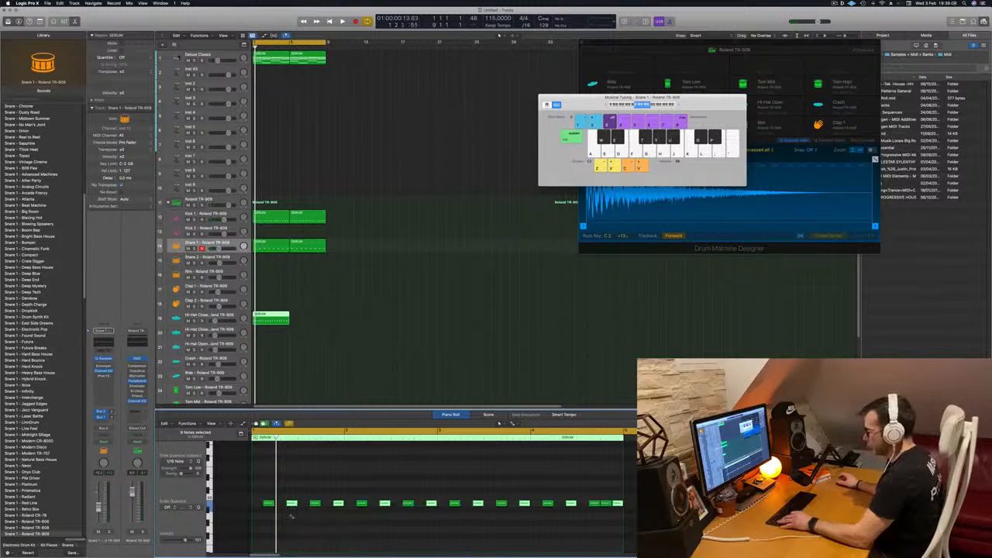
{"action": "key", "text": "Delete"}
{"action": "scroll", "coordinate": [302, 517], "scroll_direction": "up", "scroll_amount": 5}
{"action": "key", "text": "space"}
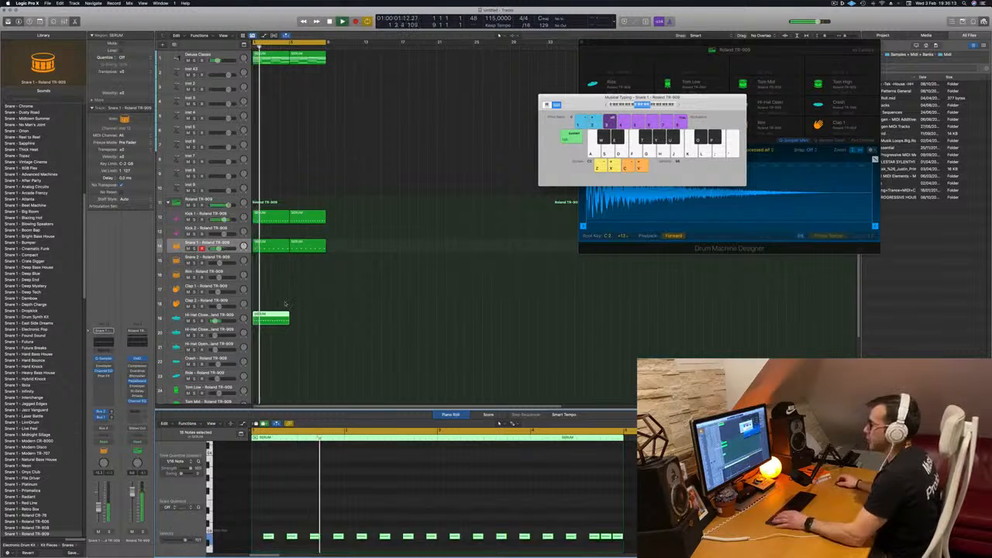
Step: Duplicate the Hi-Hat Closed region to bar 5 and open the first region's notes for review during playback
{"action": "left_click_drag", "start_coordinate": [277, 320], "coordinate": [314, 321]}
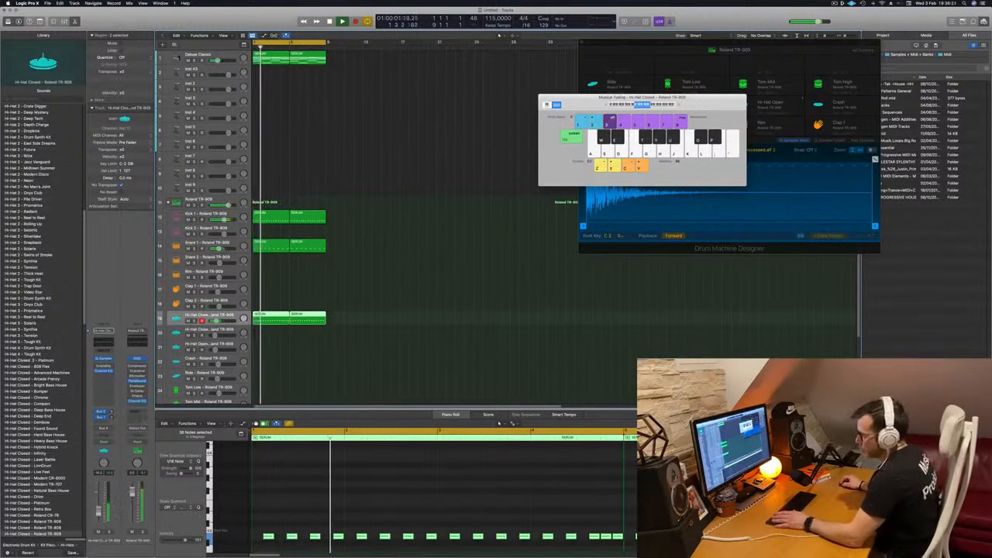
{"action": "left_click", "coordinate": [271, 365]}
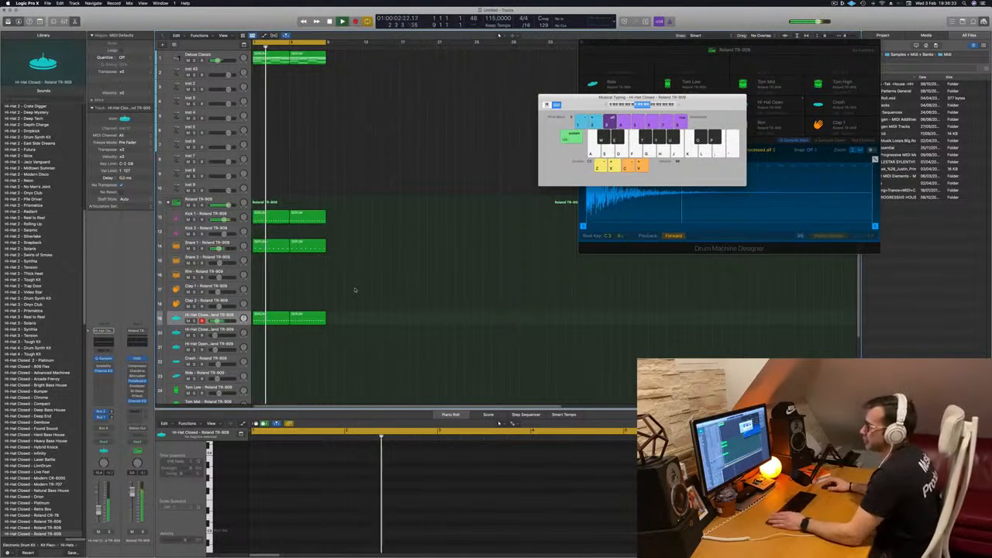
{"action": "left_click", "coordinate": [275, 314]}
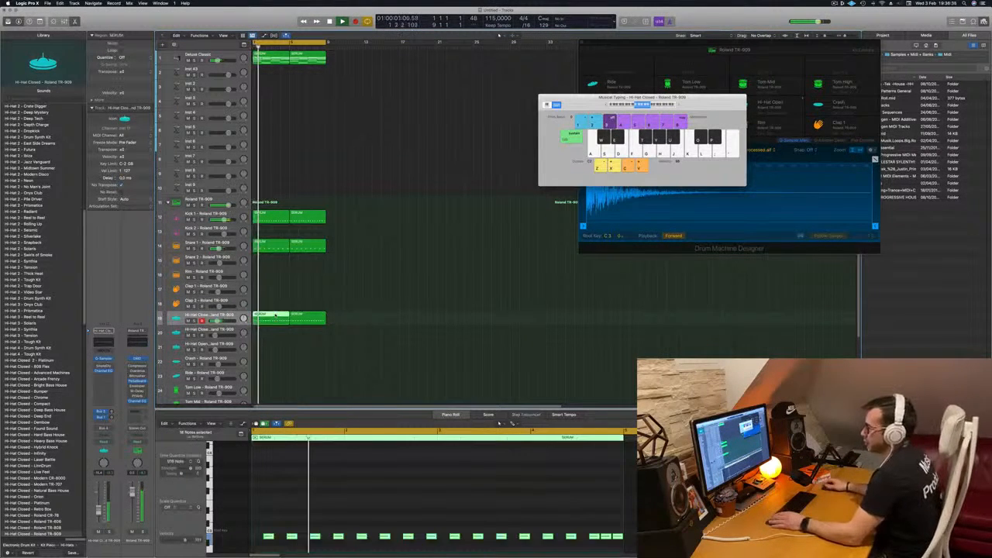
Step: Copy the first Snare 1 region onto the Tom Low track, offset slightly after bar 1, and bring its notes into view
{"action": "scroll", "coordinate": [344, 338], "scroll_direction": "down", "scroll_amount": 3}
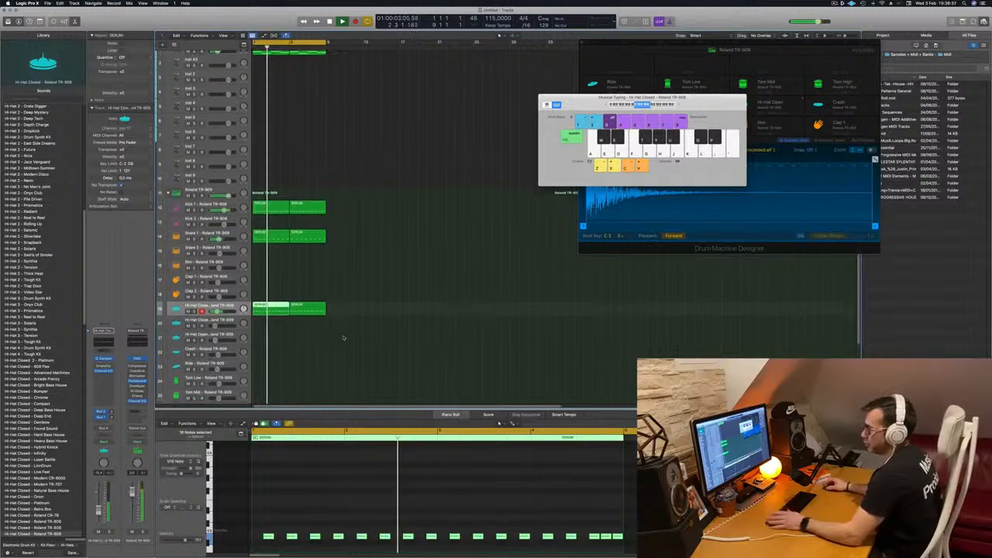
{"action": "scroll", "coordinate": [303, 304], "scroll_direction": "down", "scroll_amount": 2}
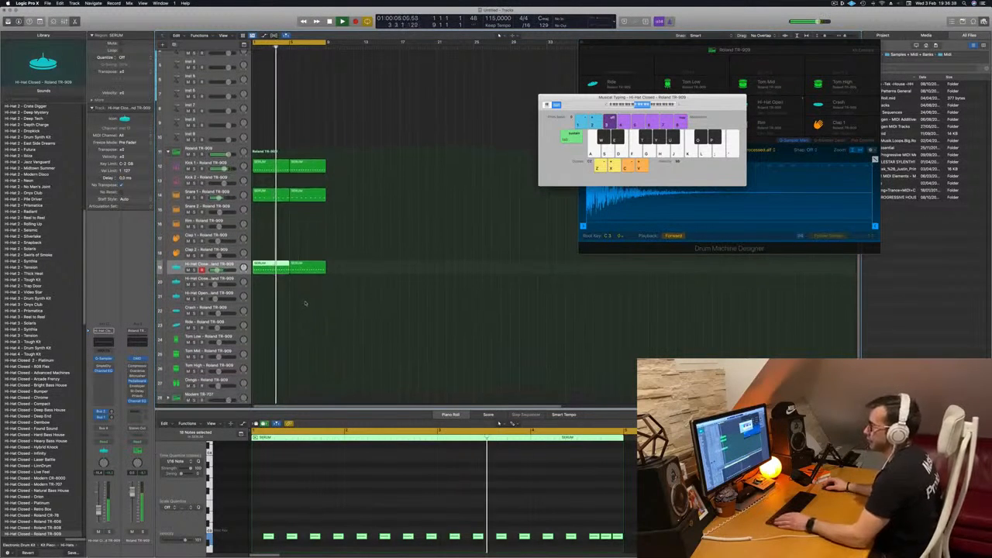
{"action": "left_click", "coordinate": [306, 303]}
{"action": "left_click_drag", "start_coordinate": [272, 252], "coordinate": [272, 329]}
{"action": "scroll", "coordinate": [338, 489], "scroll_direction": "down", "scroll_amount": 4}
{"action": "scroll", "coordinate": [338, 490], "scroll_direction": "up", "scroll_amount": 5}
{"action": "left_click_drag", "start_coordinate": [296, 482], "coordinate": [578, 496]}
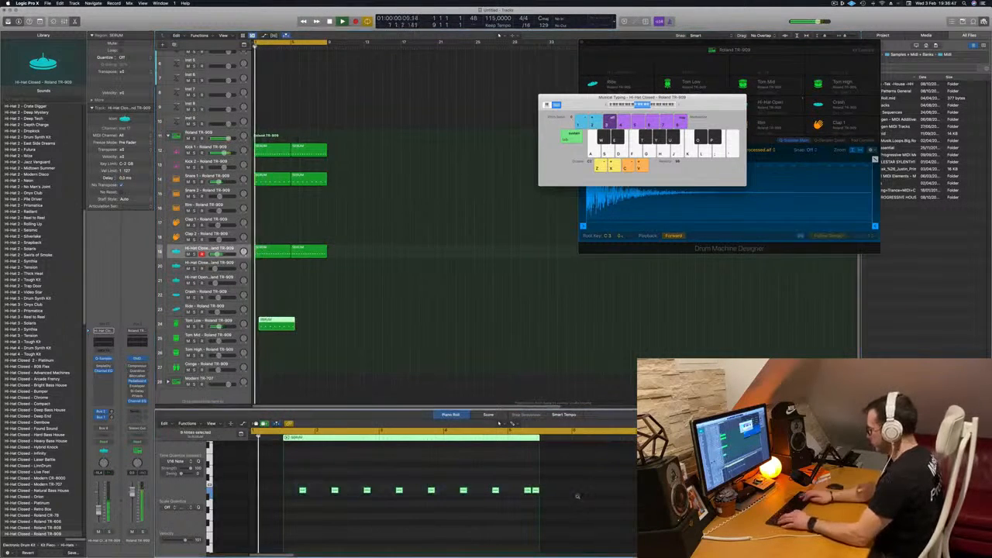
Step: Add a second hit after the first Tom Low note and copy the pair further along the pattern
{"action": "scroll", "coordinate": [451, 478], "scroll_direction": "up", "scroll_amount": 5}
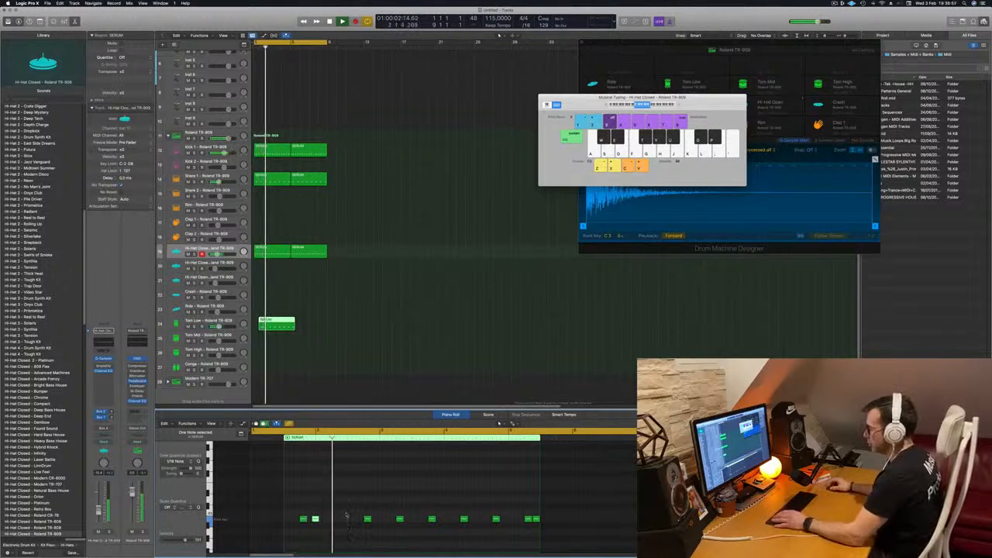
{"action": "scroll", "coordinate": [341, 516], "scroll_direction": "up", "scroll_amount": 3}
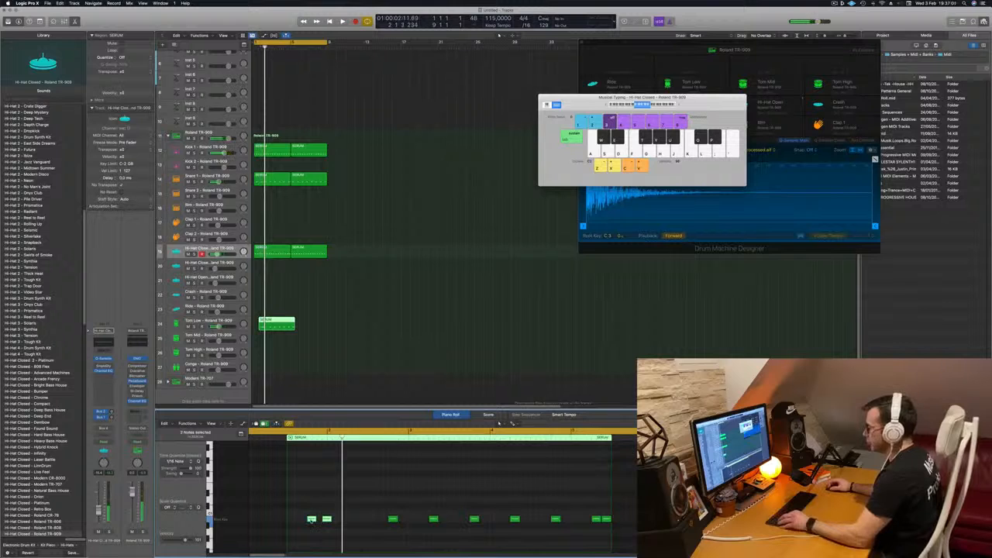
{"action": "left_click_drag", "start_coordinate": [311, 523], "coordinate": [343, 526]}
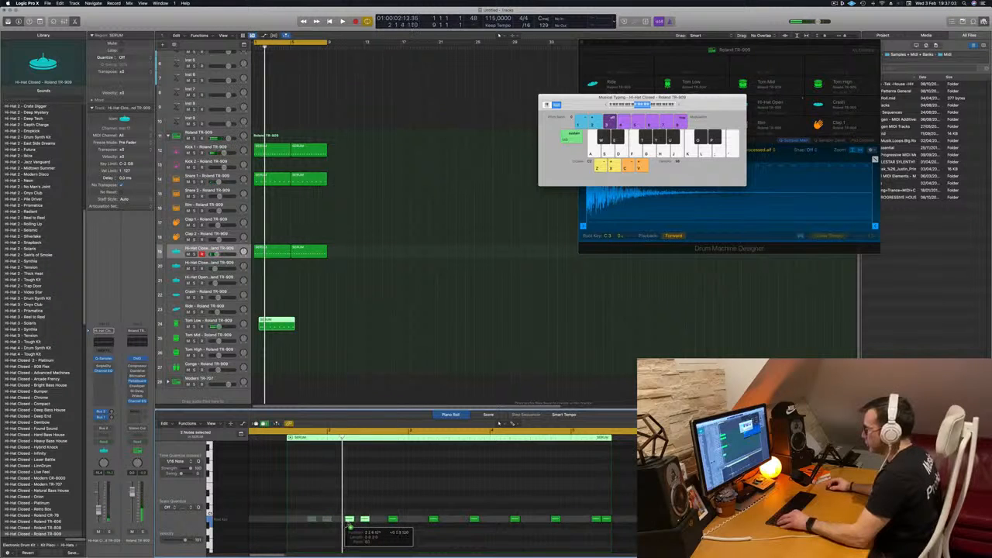
{"action": "left_click_drag", "start_coordinate": [351, 526], "coordinate": [352, 525]}
{"action": "key", "text": "space"}
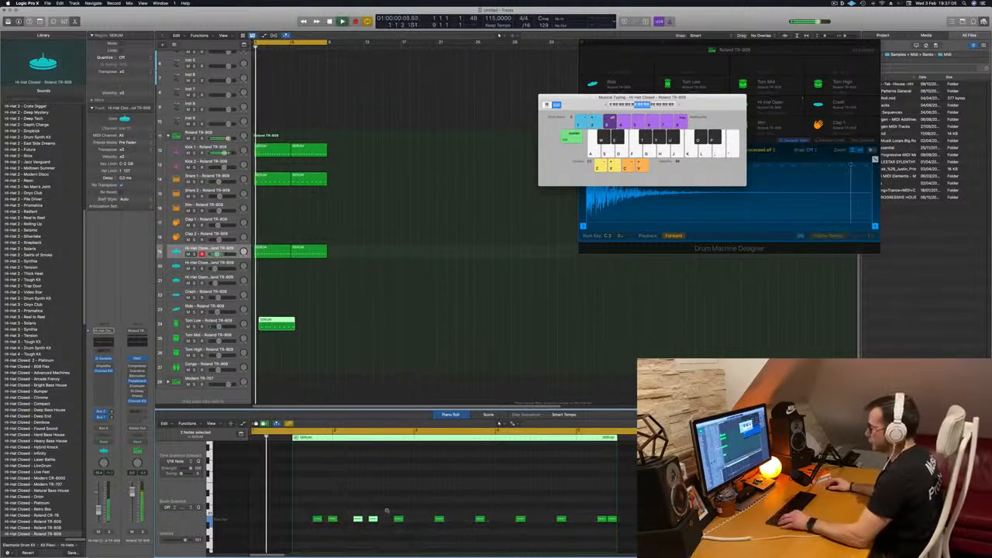
Step: Copy the Tom Low note pair once more to form a third pair and shorten its last hit
{"action": "scroll", "coordinate": [366, 510], "scroll_direction": "down", "scroll_amount": 4}
{"action": "scroll", "coordinate": [366, 510], "scroll_direction": "up", "scroll_amount": 1}
{"action": "scroll", "coordinate": [369, 511], "scroll_direction": "up", "scroll_amount": 3}
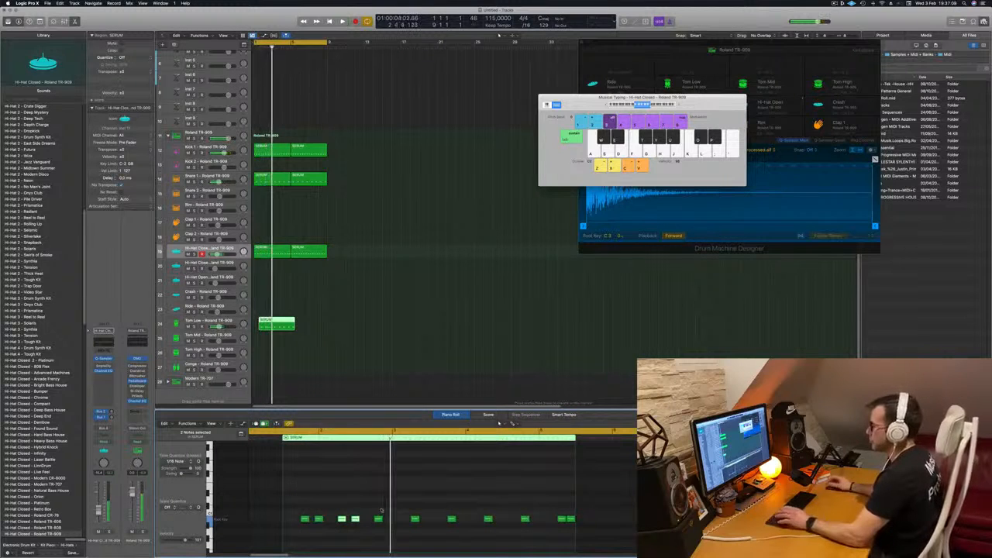
{"action": "key", "text": "space"}
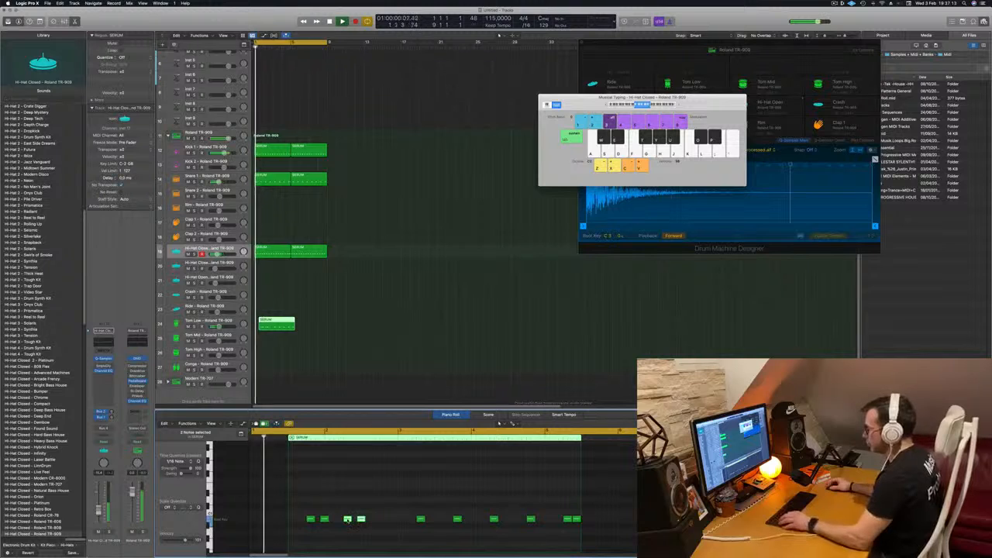
{"action": "scroll", "coordinate": [372, 513], "scroll_direction": "down", "scroll_amount": 2}
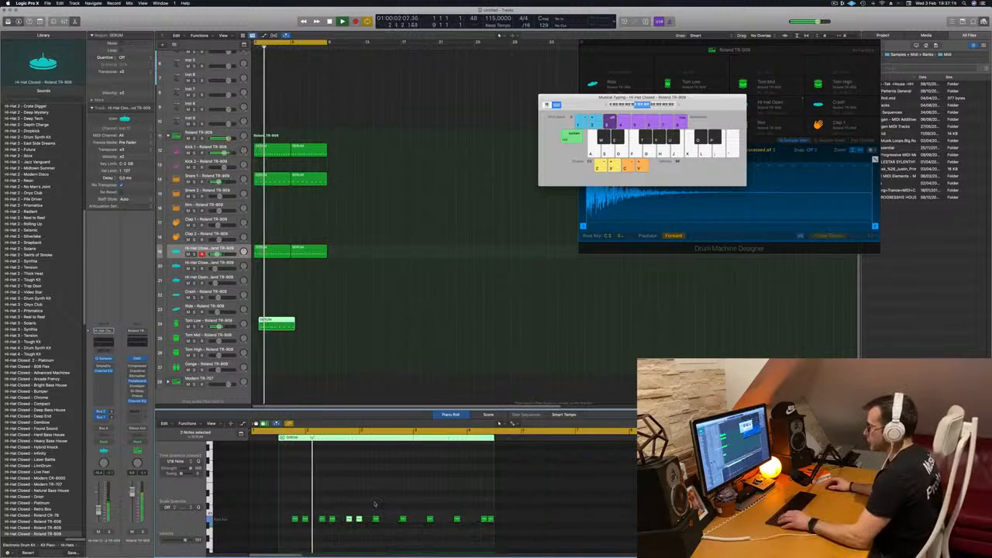
{"action": "scroll", "coordinate": [374, 505], "scroll_direction": "down", "scroll_amount": 1}
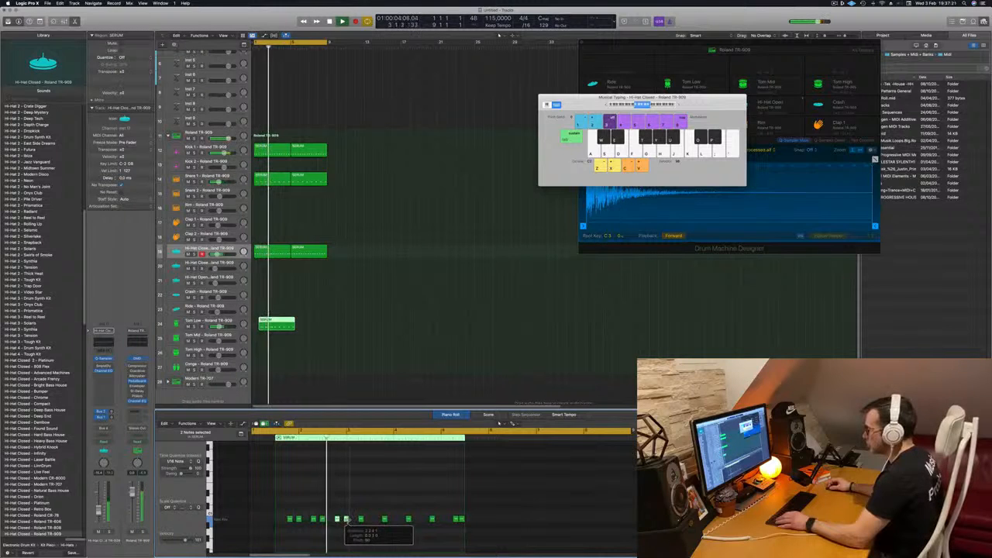
{"action": "scroll", "coordinate": [372, 515], "scroll_direction": "up", "scroll_amount": 2}
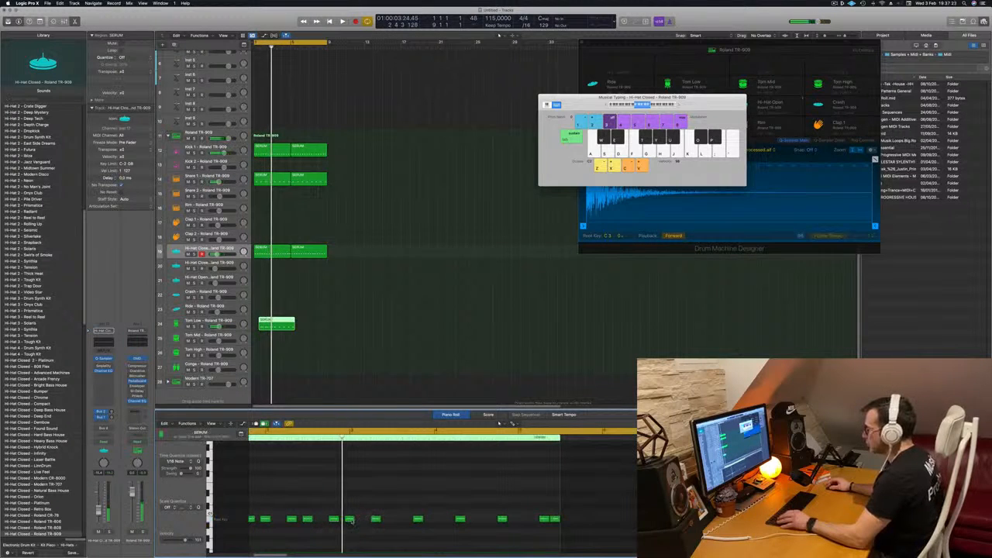
{"action": "key", "text": "space"}
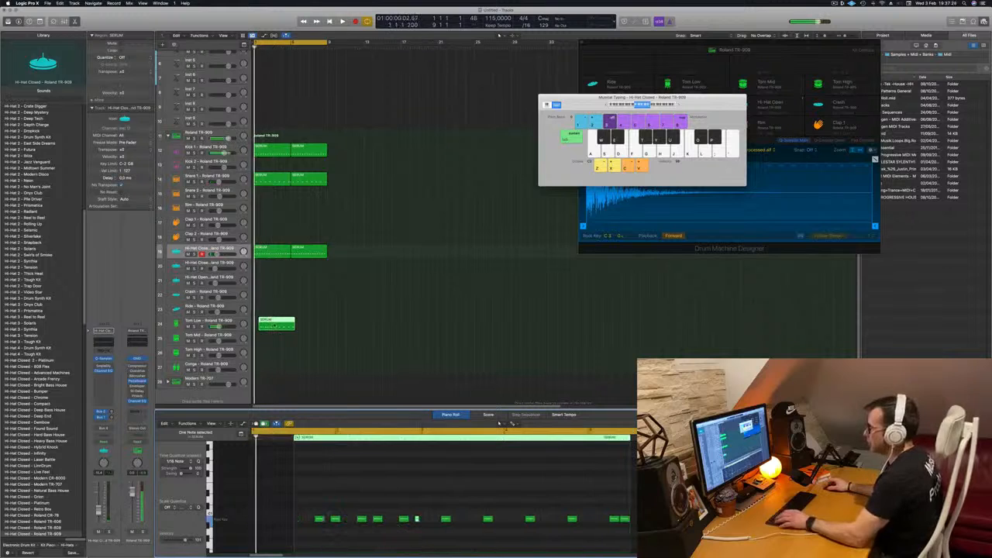
Step: Move the Tom Low region to start at bar 1 and cut it down to two bars
{"action": "scroll", "coordinate": [307, 324], "scroll_direction": "up", "scroll_amount": 5}
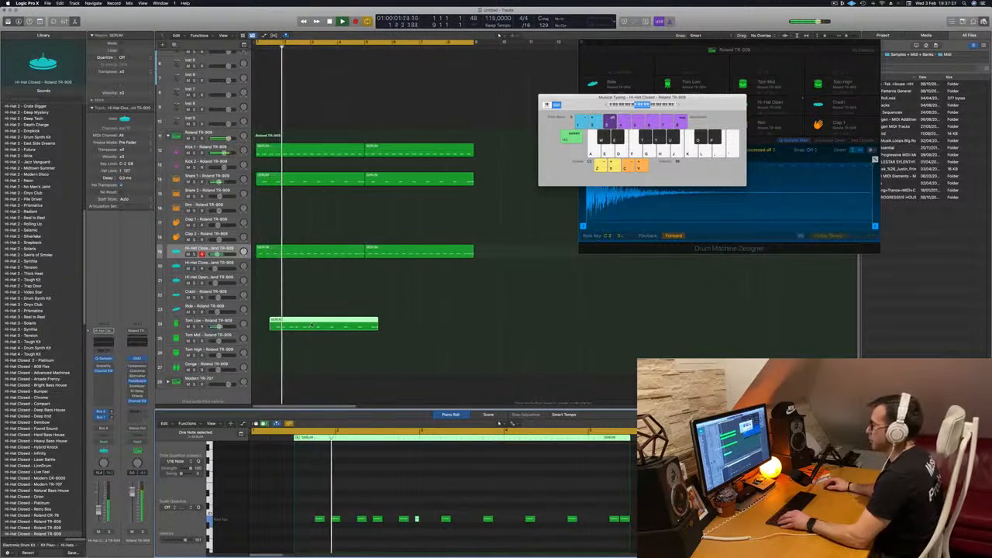
{"action": "left_click_drag", "start_coordinate": [297, 320], "coordinate": [285, 321]}
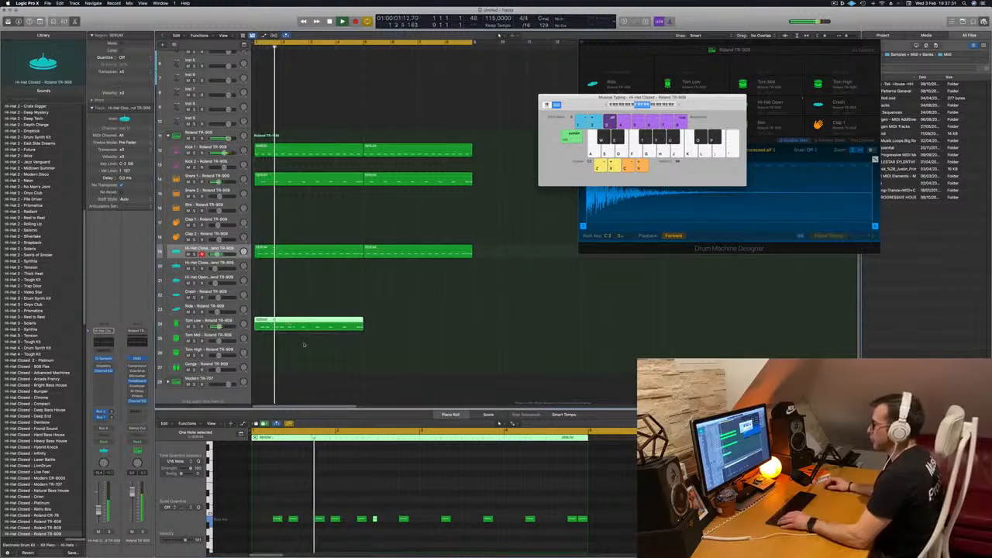
{"action": "left_click_drag", "start_coordinate": [308, 320], "coordinate": [363, 321]}
{"action": "key", "text": "Delete"}
Step: Duplicate the two-bar Tom Low region until it fills all eight bars of the loop
{"action": "left_click_drag", "start_coordinate": [292, 324], "coordinate": [335, 328]}
{"action": "mouse_move", "coordinate": [399, 329]}
{"action": "left_mouse_down"}
{"action": "mouse_move", "coordinate": [273, 325]}
{"action": "mouse_move", "coordinate": [385, 329]}
{"action": "left_mouse_up"}
{"action": "key", "text": "super+Left"}
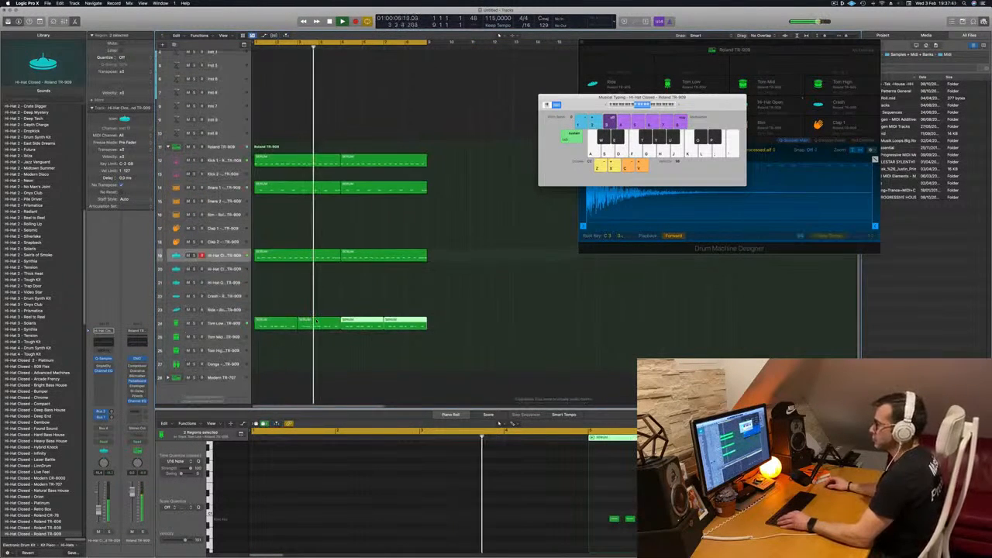
Step: Copy the first Tom Low region onto the Tom Mid track at bar 1
{"action": "key", "text": "super+Up"}
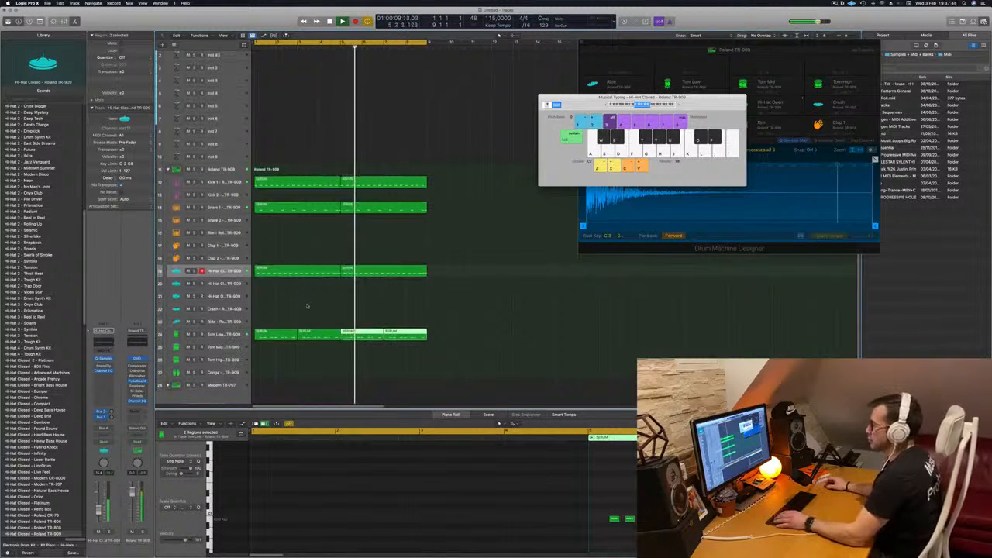
{"action": "left_click", "coordinate": [332, 312]}
{"action": "left_click", "coordinate": [273, 335]}
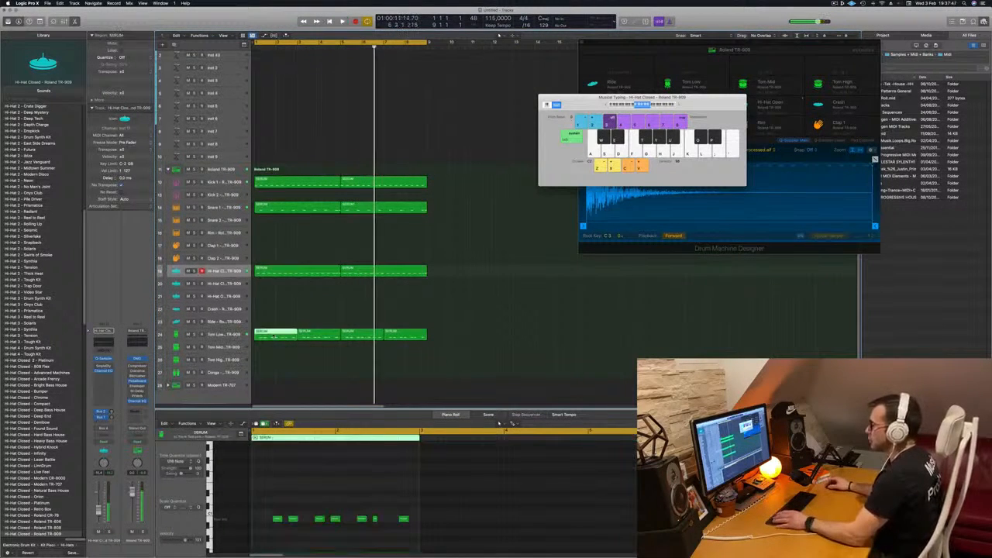
{"action": "left_click_drag", "start_coordinate": [276, 338], "coordinate": [276, 349]}
Step: Reduce the Tom Mid pattern to two hits, one just after the start of bar 1 and one ending bar 2
{"action": "left_click_drag", "start_coordinate": [393, 512], "coordinate": [414, 528]}
{"action": "key", "text": "space"}
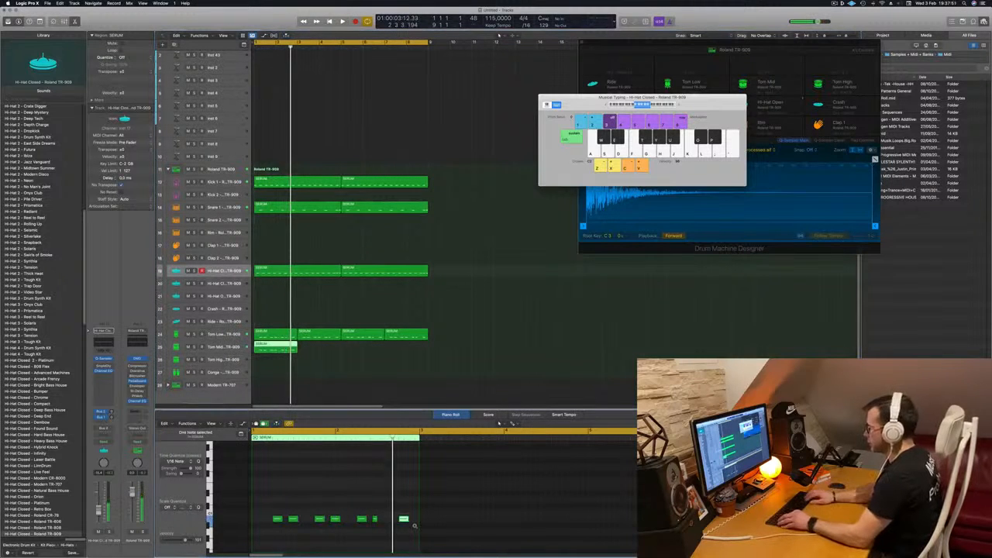
{"action": "key", "text": "space"}
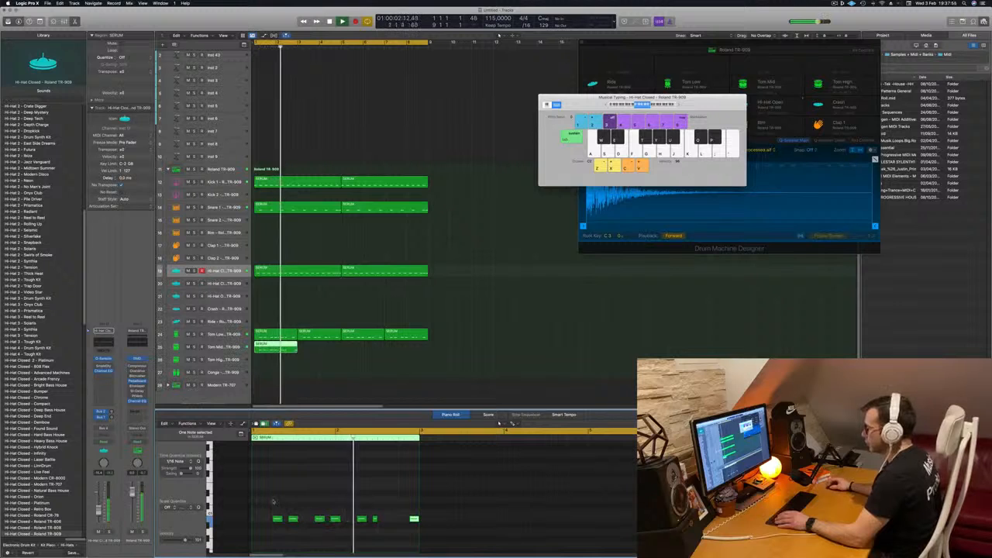
{"action": "scroll", "coordinate": [283, 511], "scroll_direction": "right", "scroll_amount": 1}
{"action": "left_click_drag", "start_coordinate": [283, 509], "coordinate": [387, 542]}
{"action": "key", "text": "Delete"}
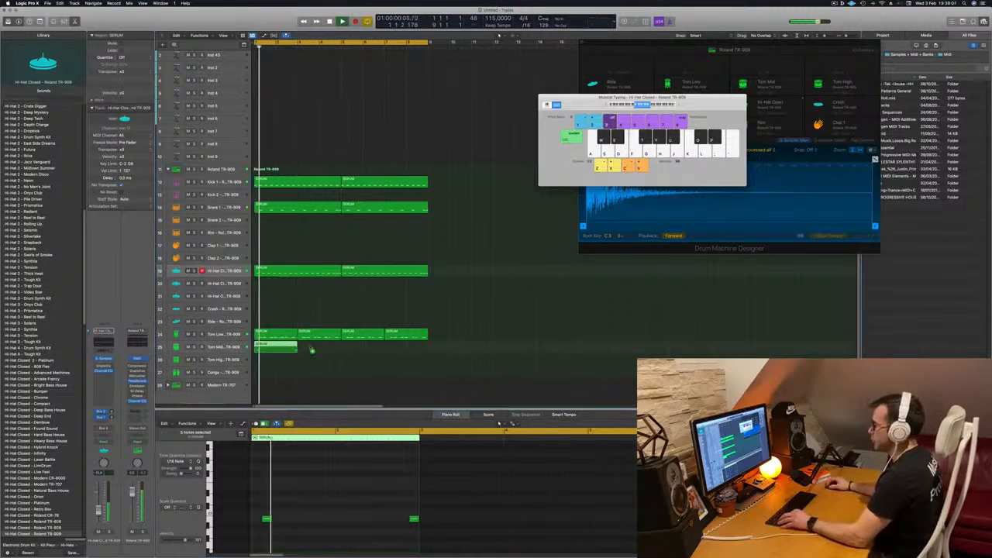
Step: Duplicate the two-bar Tom Mid region across all eight bars and select the Tom Mid track
{"action": "key", "text": "super+r"}
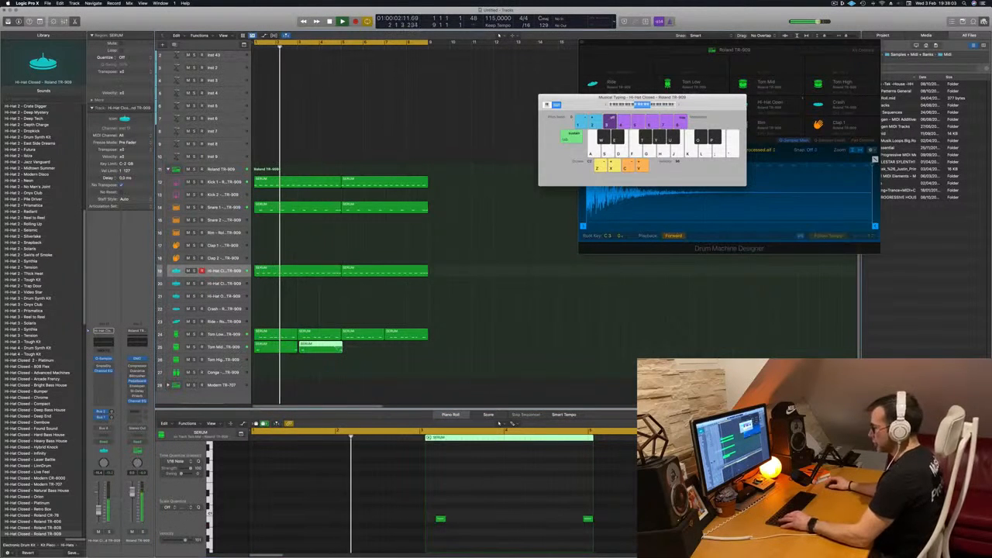
{"action": "key", "text": "super+z"}
{"action": "left_click_drag", "start_coordinate": [278, 347], "coordinate": [366, 351]}
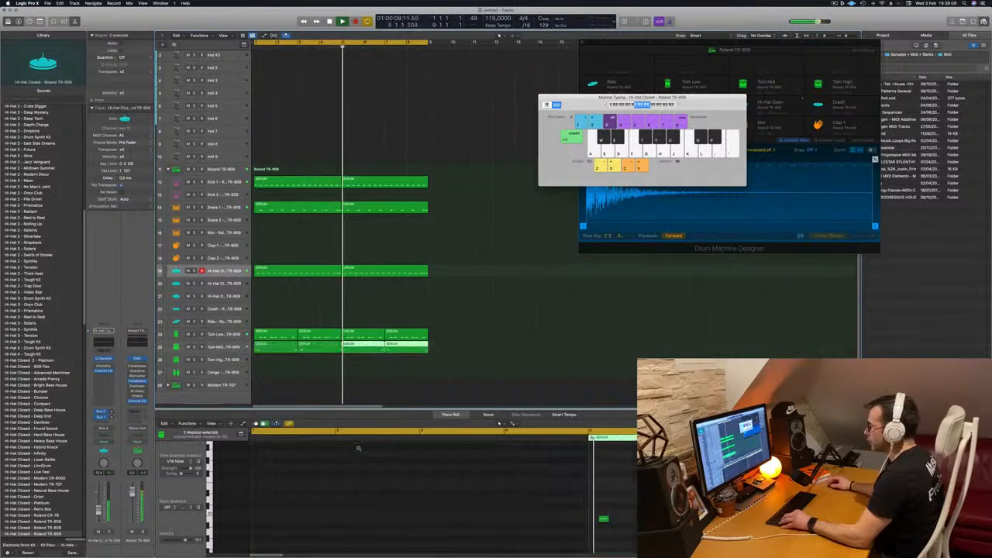
{"action": "left_click", "coordinate": [225, 349]}
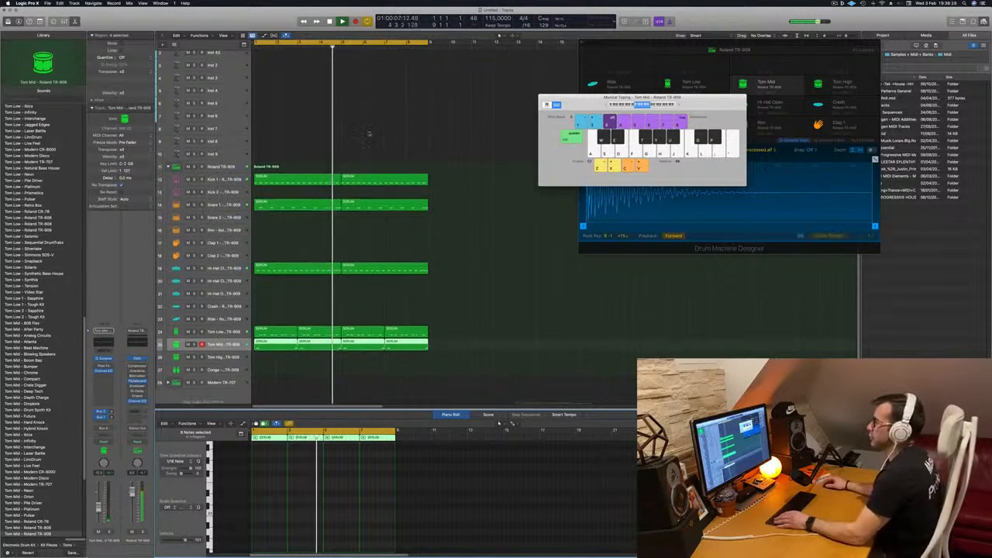
Step: Restart playback from bar 1, check the Deluxe Classic chord region and select the empty Inst 43 track
{"action": "scroll", "coordinate": [368, 137], "scroll_direction": "up", "scroll_amount": 1}
{"action": "key", "text": "Return"}
{"action": "left_click", "coordinate": [296, 59]}
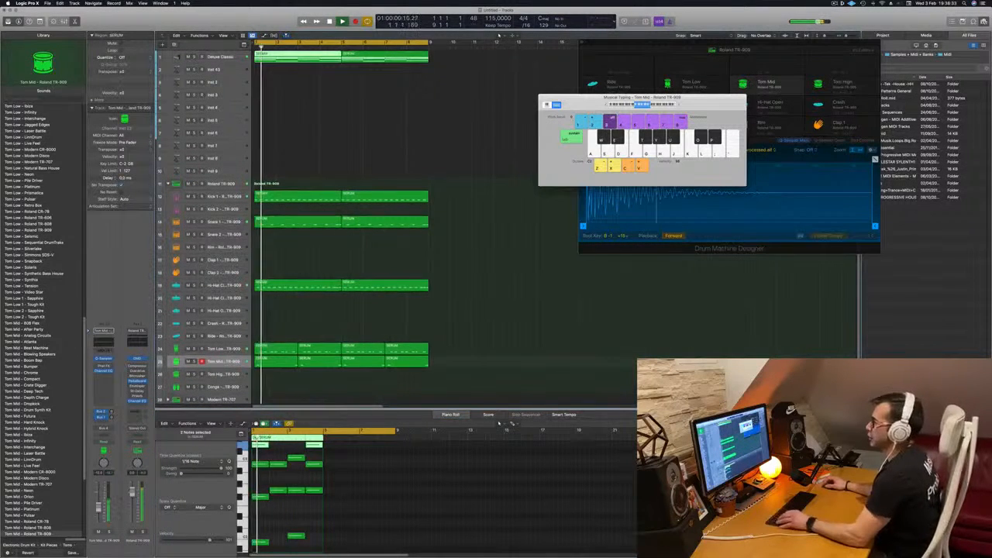
{"action": "left_click", "coordinate": [225, 69]}
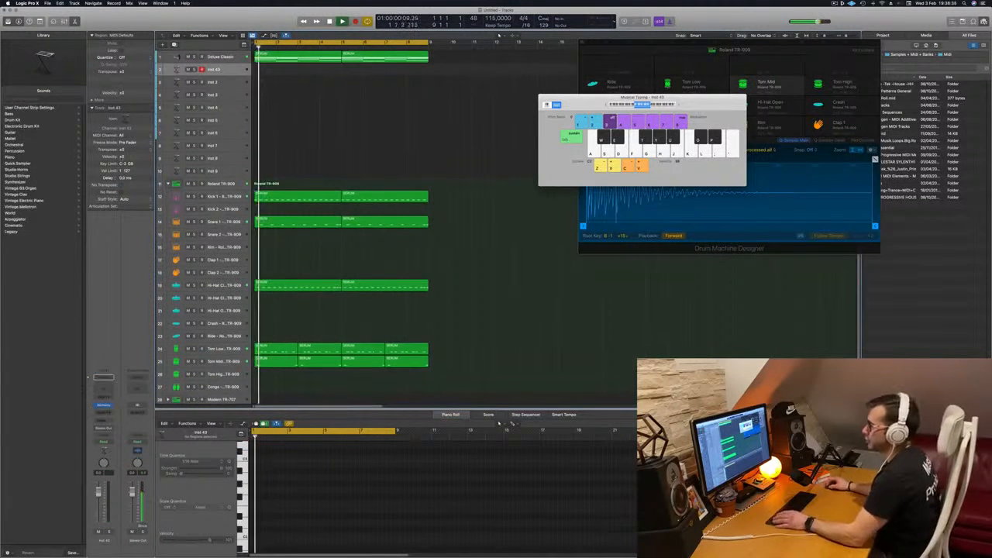
Step: Load the stereo EFM1 (FM Synth) instrument on the Inst 43 track and move its window clear of the regions
{"action": "left_click", "coordinate": [108, 405]}
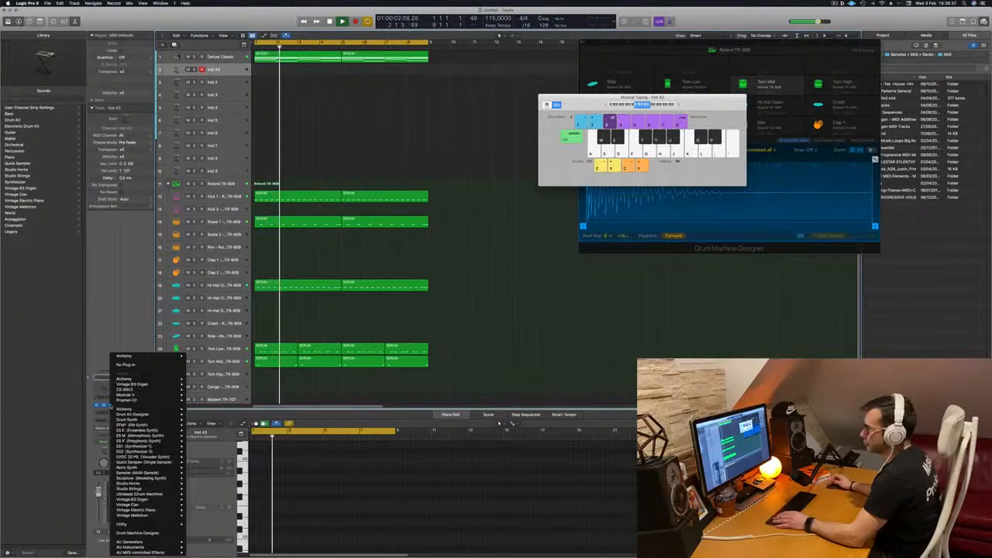
{"action": "mouse_move", "coordinate": [136, 425]}
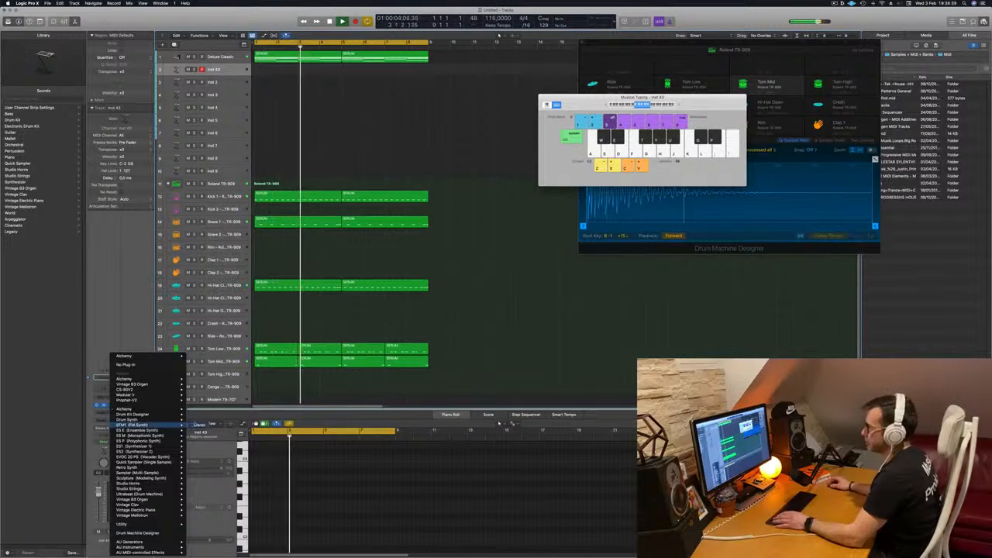
{"action": "left_click", "coordinate": [199, 425]}
{"action": "left_click_drag", "start_coordinate": [413, 92], "coordinate": [557, 98]}
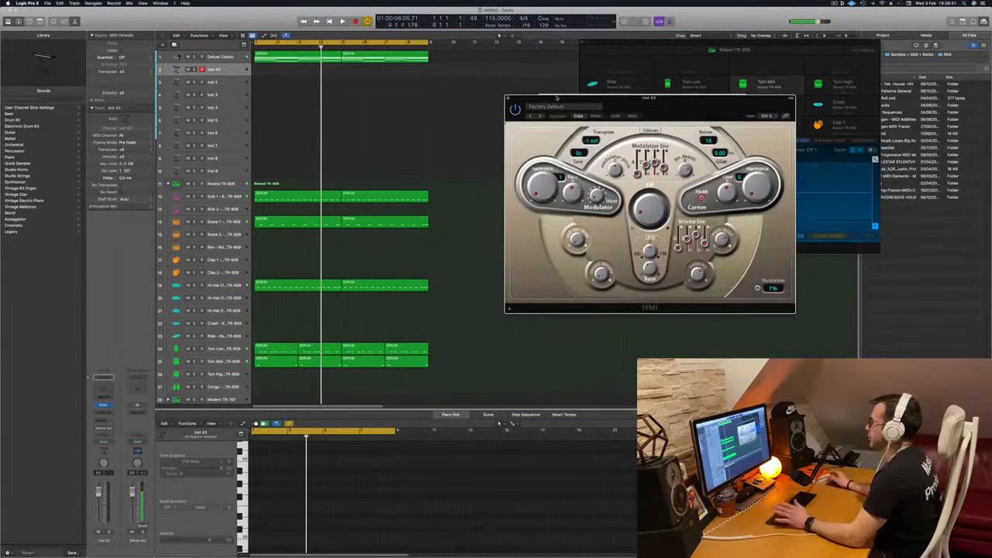
Step: Copy the first Deluxe Classic chord region onto the Inst 43 track at bar 1 and delete all notes except the lowest of each chord
{"action": "left_click_drag", "start_coordinate": [291, 59], "coordinate": [291, 76]}
{"action": "scroll", "coordinate": [265, 511], "scroll_direction": "down", "scroll_amount": 5}
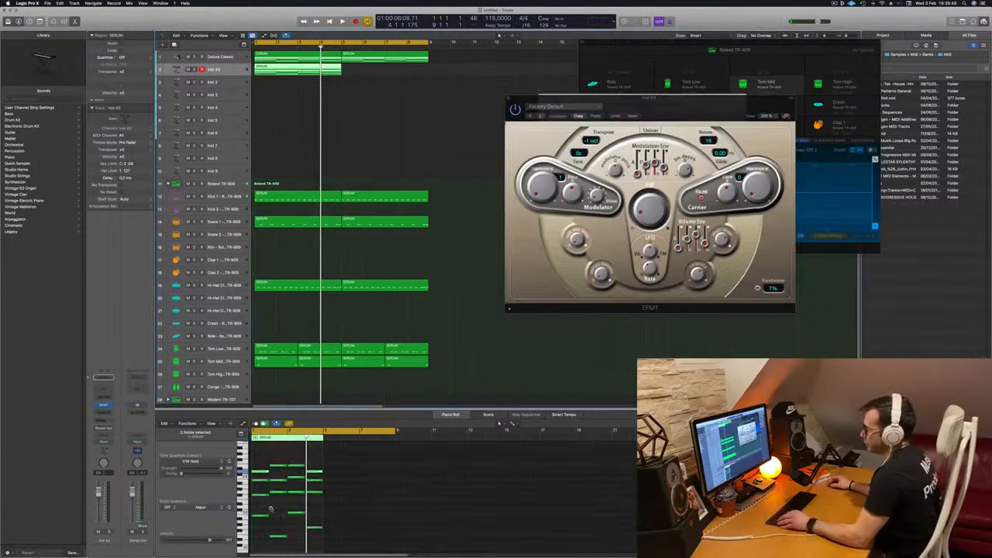
{"action": "left_click_drag", "start_coordinate": [261, 469], "coordinate": [315, 500]}
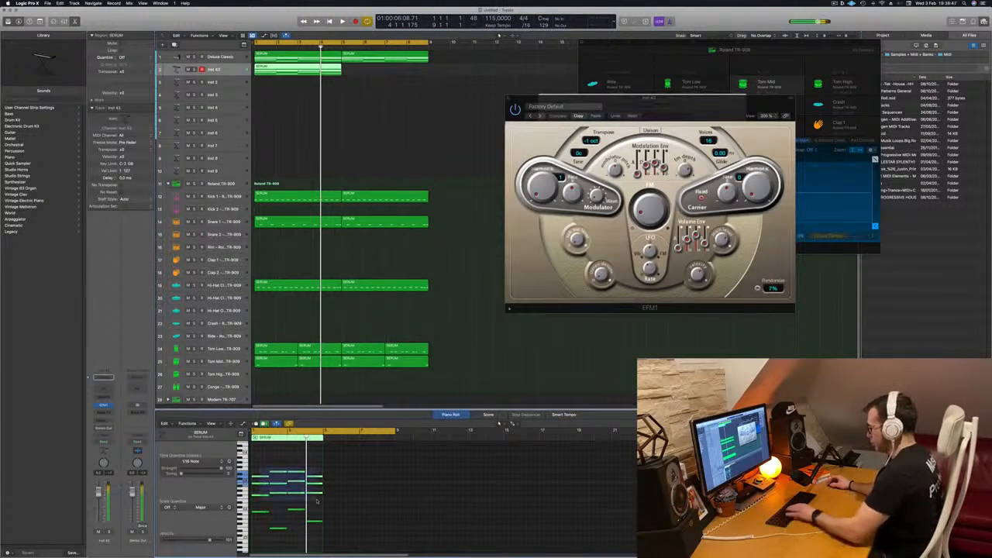
Step: Lower the Inst 43 volume and shorten the four bass notes to about an eighth note each
{"action": "left_click_drag", "start_coordinate": [98, 505], "coordinate": [99, 509]}
{"action": "key", "text": "space"}
{"action": "scroll", "coordinate": [283, 518], "scroll_direction": "up", "scroll_amount": 4}
{"action": "scroll", "coordinate": [284, 518], "scroll_direction": "up", "scroll_amount": 2}
{"action": "left_click_drag", "start_coordinate": [279, 496], "coordinate": [391, 541]}
{"action": "left_click_drag", "start_coordinate": [330, 529], "coordinate": [292, 530]}
{"action": "key", "text": "space"}
{"action": "key", "text": "space"}
{"action": "scroll", "coordinate": [272, 527], "scroll_direction": "up", "scroll_amount": 3}
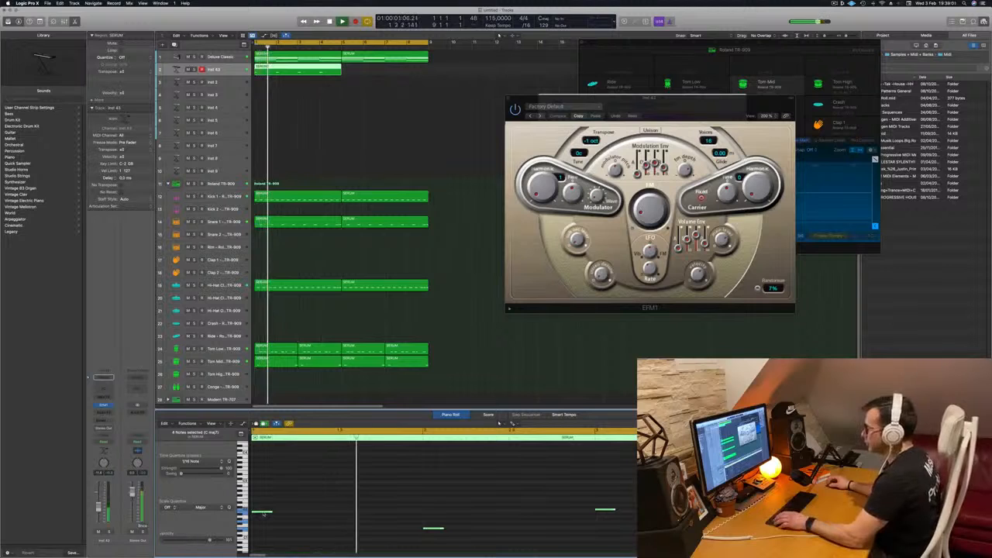
Step: Copy the four bass notes repeatedly to build a syncopated five-note rhythm in each bar, checking it against playback
{"action": "left_click_drag", "start_coordinate": [263, 514], "coordinate": [329, 517]}
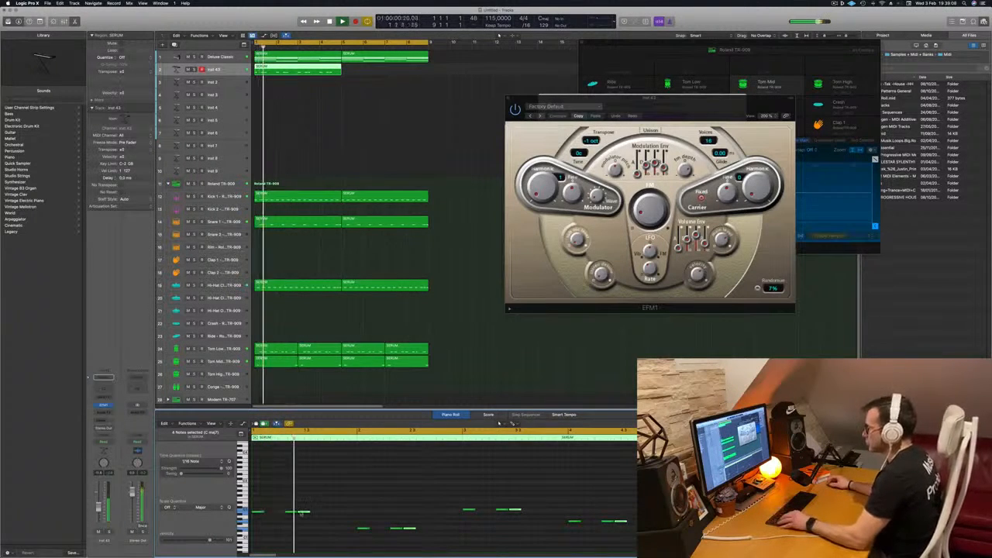
{"action": "left_click_drag", "start_coordinate": [303, 512], "coordinate": [331, 511]}
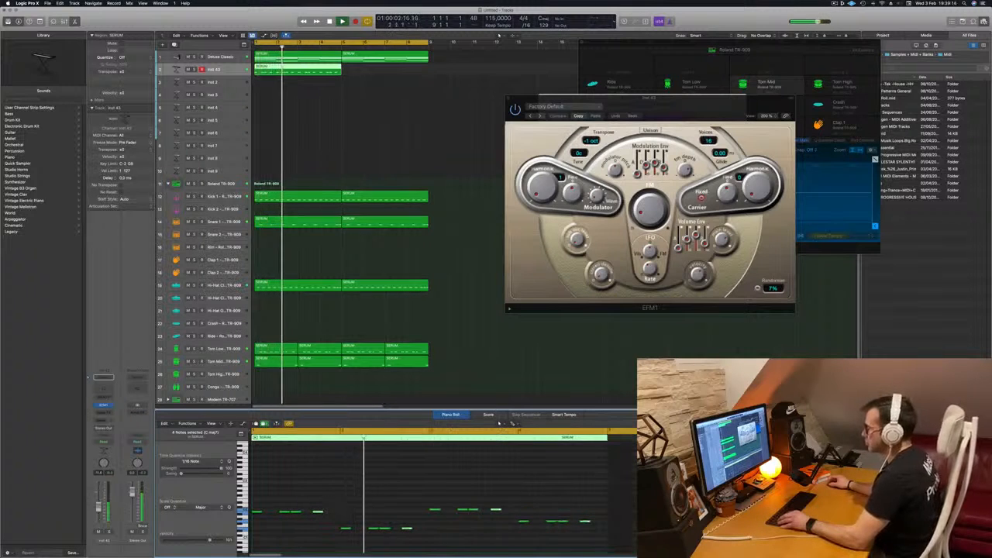
{"action": "key", "text": "Return"}
{"action": "scroll", "coordinate": [303, 509], "scroll_direction": "up", "scroll_amount": 5}
{"action": "left_click_drag", "start_coordinate": [417, 514], "coordinate": [431, 514]}
{"action": "key", "text": "Return"}
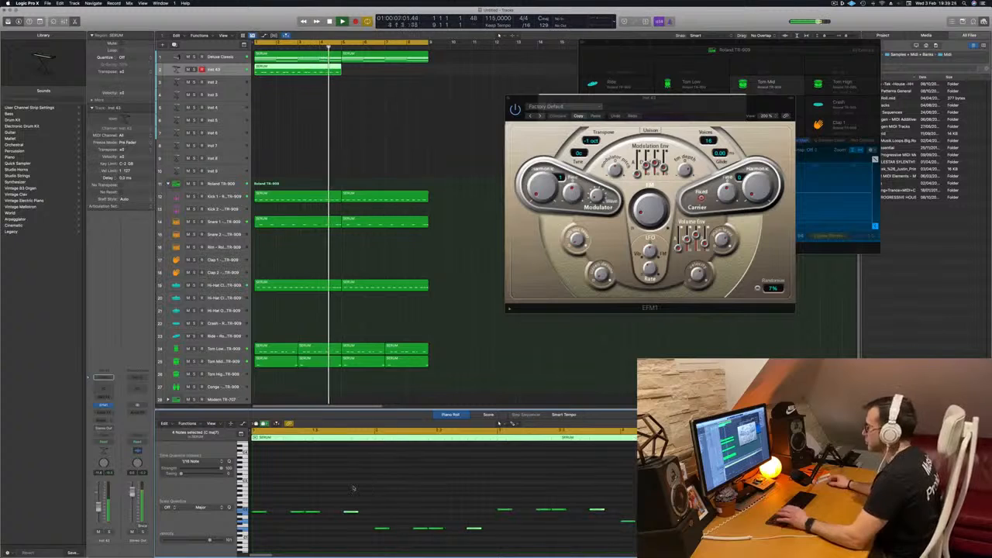
{"action": "key", "text": "Return"}
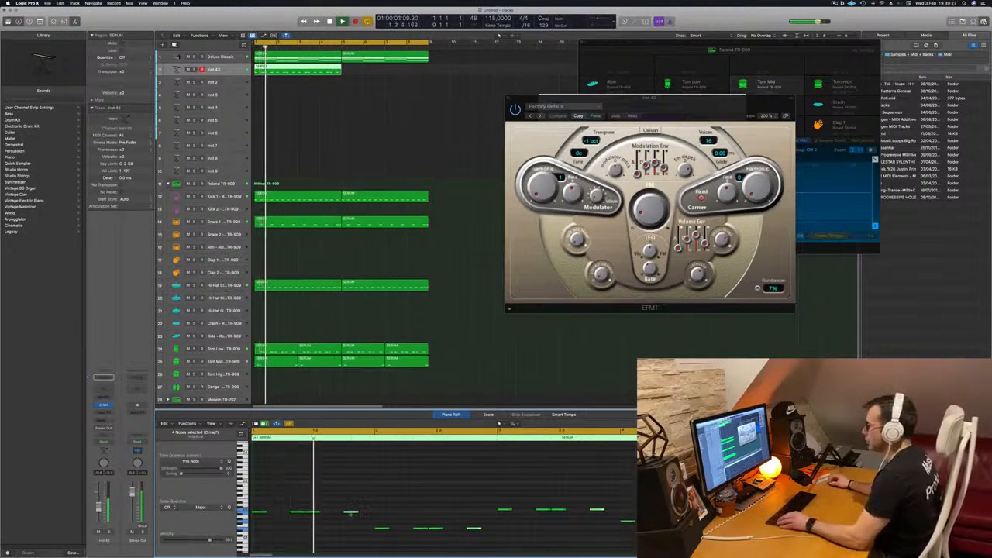
{"action": "key", "text": "Return"}
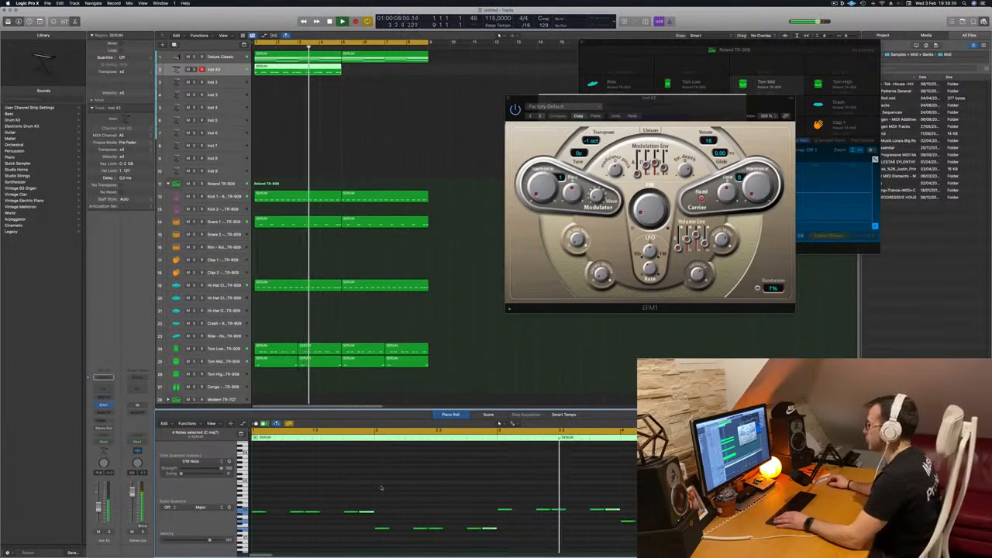
Step: Duplicate the four-bar Inst 43 bass region to bar 5 and restart playback
{"action": "left_click", "coordinate": [394, 154]}
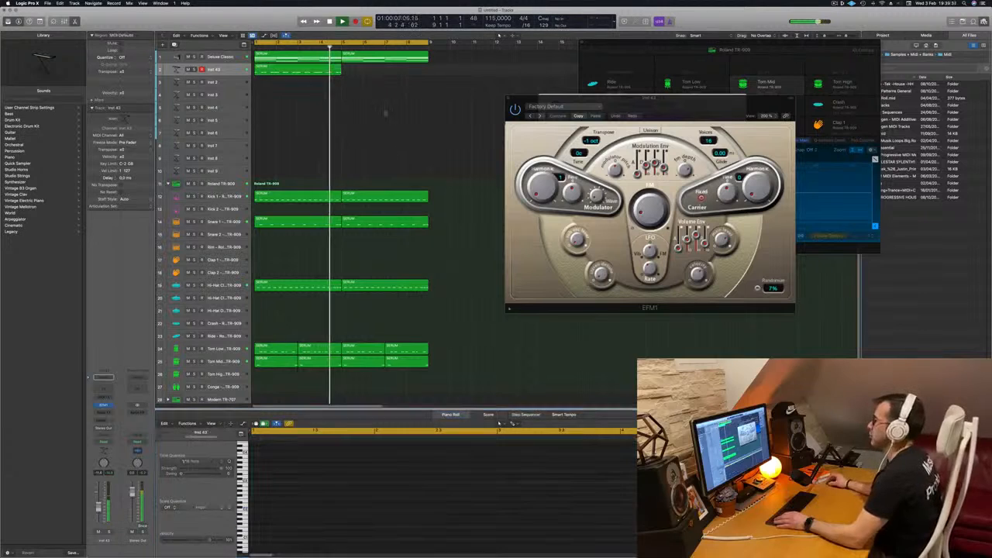
{"action": "left_click_drag", "start_coordinate": [292, 69], "coordinate": [378, 76]}
{"action": "key", "text": "space"}
{"action": "key", "text": "space"}
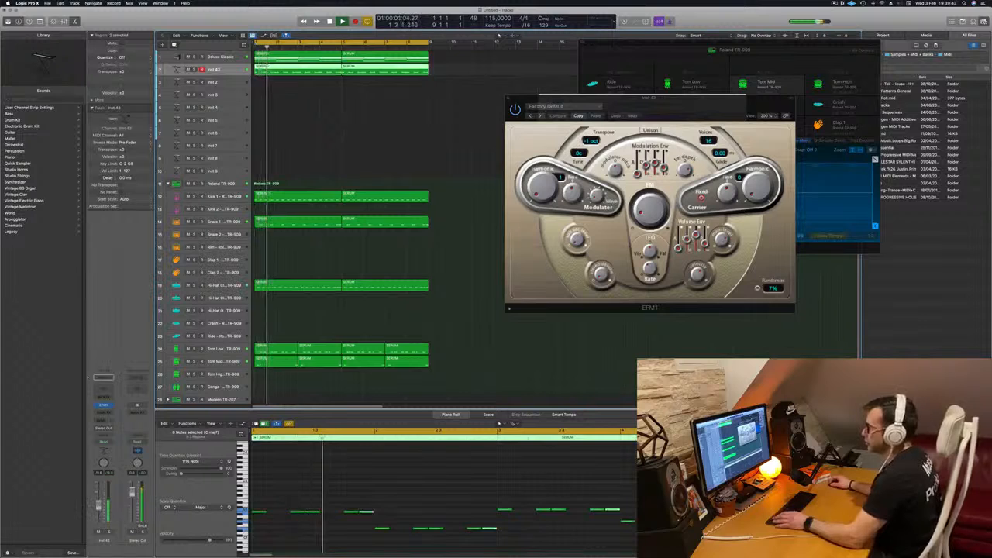
Step: Insert a stereo Compressor on Inst 43 with its side chain set to Kick 1 - Roland TR-909, and play from bar 1
{"action": "left_click", "coordinate": [109, 413]}
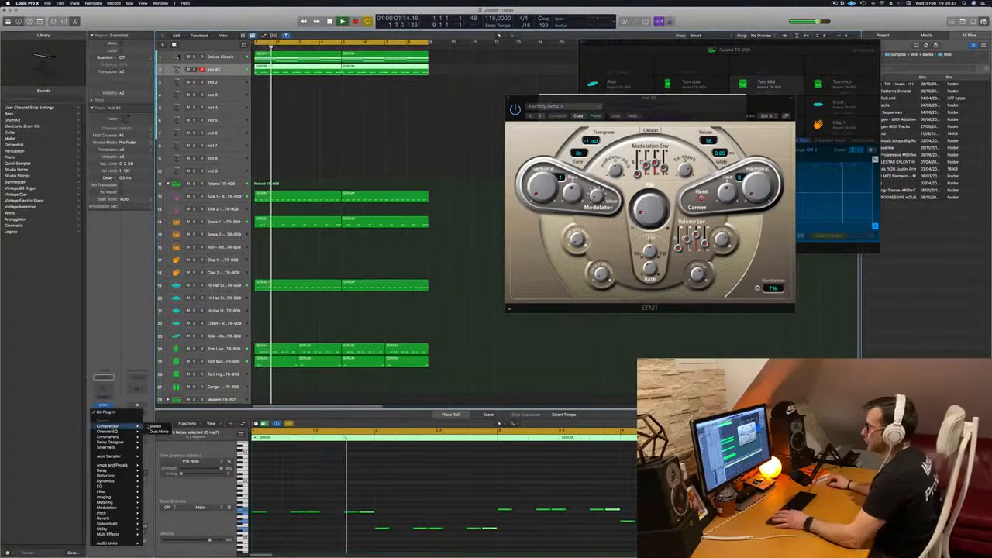
{"action": "left_click", "coordinate": [155, 425]}
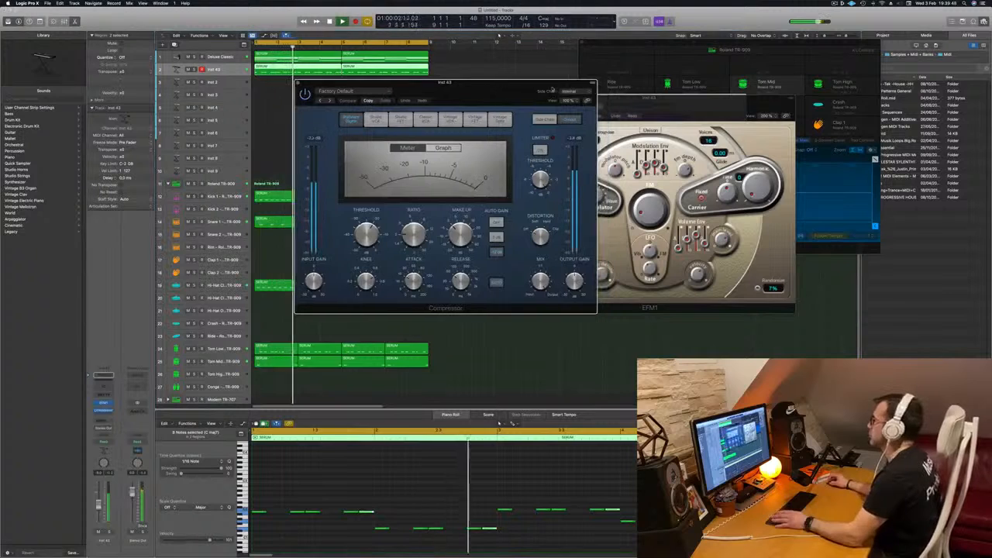
{"action": "left_click", "coordinate": [568, 91]}
{"action": "mouse_move", "coordinate": [572, 110]}
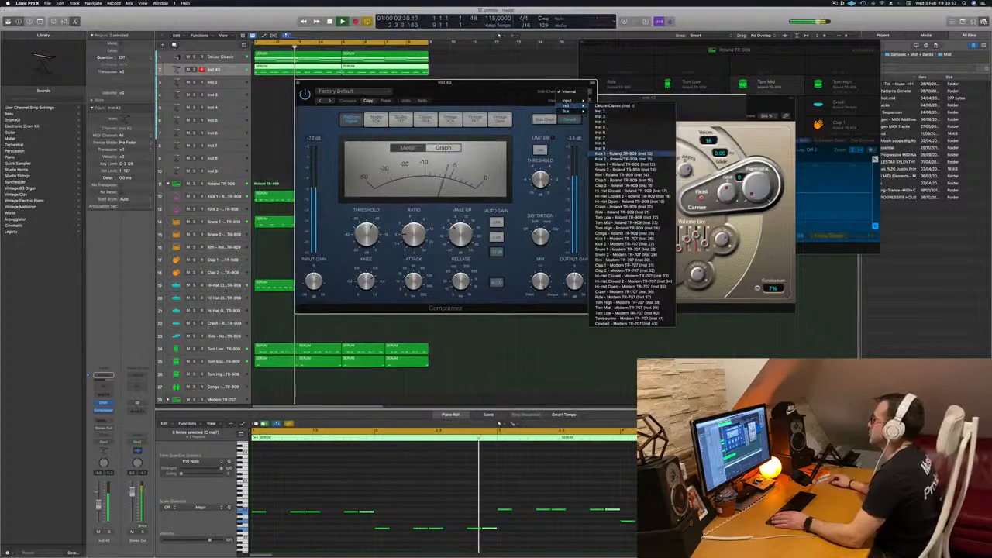
{"action": "left_click", "coordinate": [625, 153]}
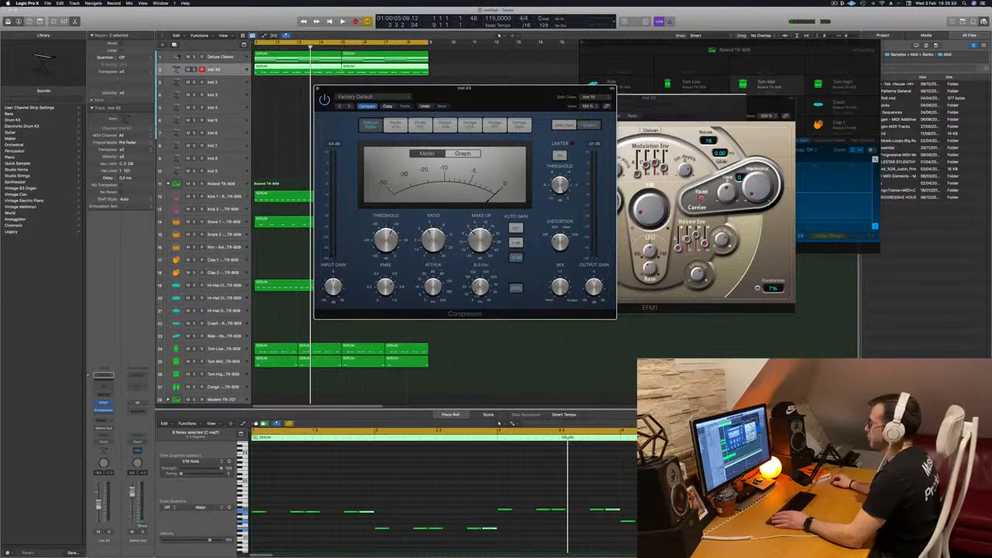
{"action": "key", "text": "Return"}
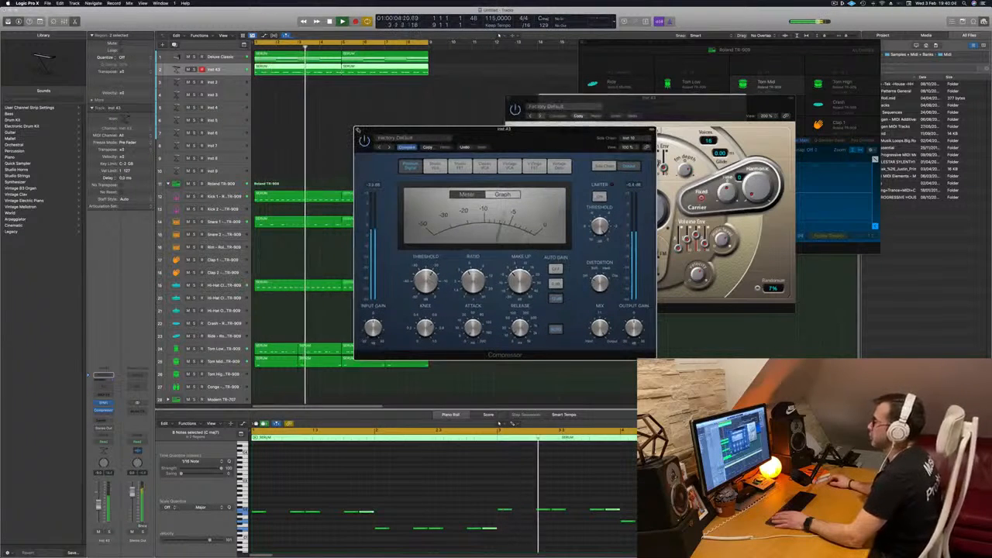
Step: Close the Compressor, move the EFM1 window aside and deselect the Inst 43 regions
{"action": "left_click", "coordinate": [357, 129]}
{"action": "left_click_drag", "start_coordinate": [543, 97], "coordinate": [744, 173]}
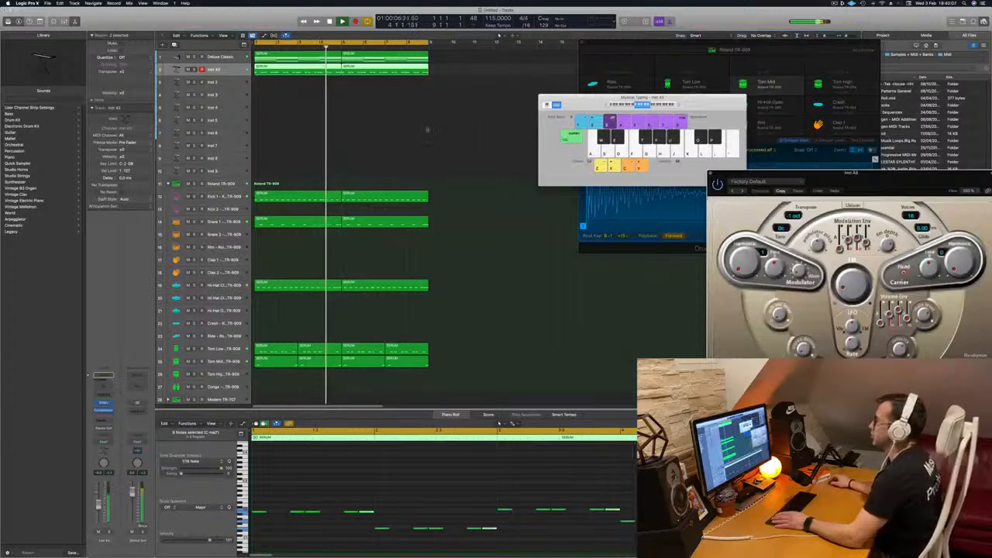
{"action": "left_click", "coordinate": [305, 151]}
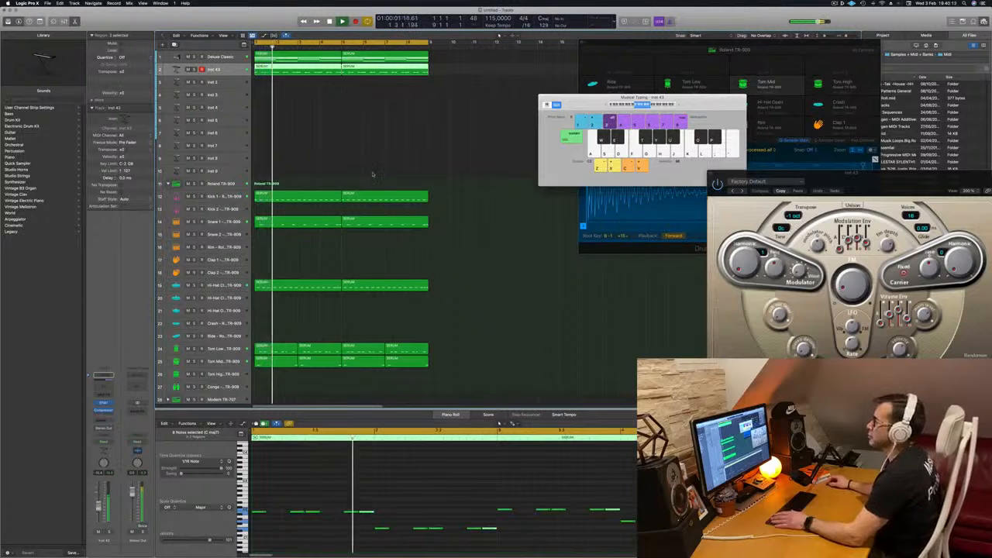
{"action": "left_click", "coordinate": [350, 136]}
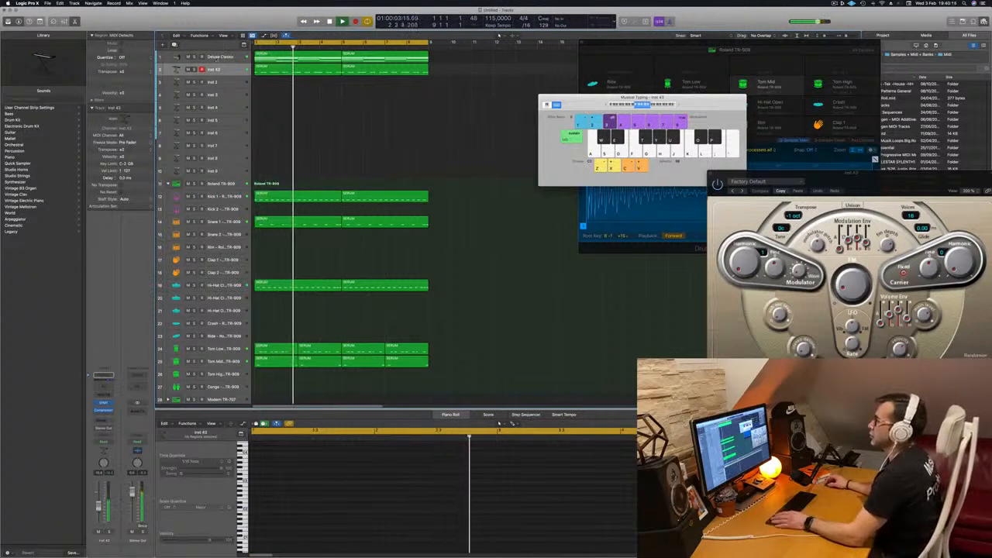
Step: Open the Deluxe Classic track's Channel EQ, enable its high cut at 17000 Hz and move the window aside
{"action": "left_click", "coordinate": [225, 58]}
{"action": "key", "text": "Return"}
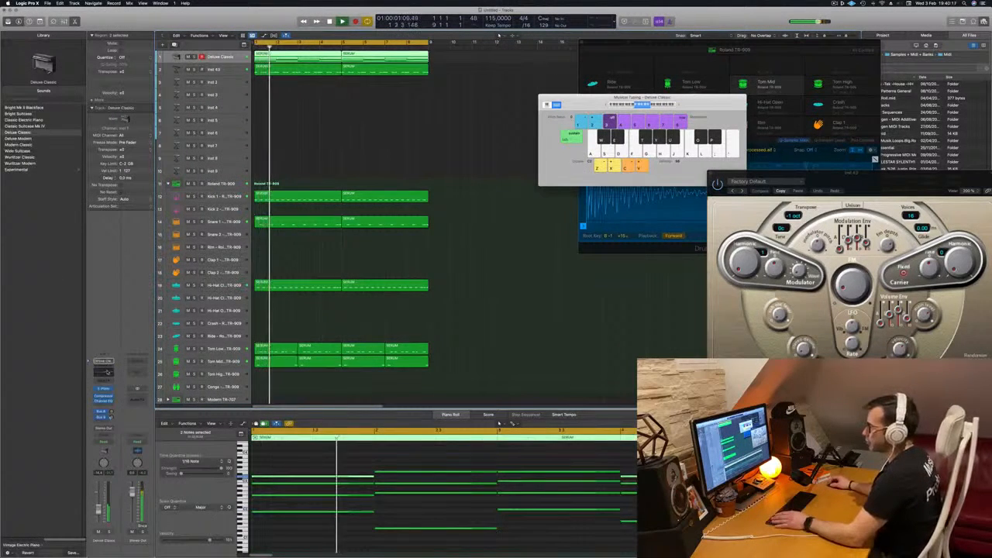
{"action": "left_click", "coordinate": [107, 372]}
{"action": "left_click", "coordinate": [771, 118]}
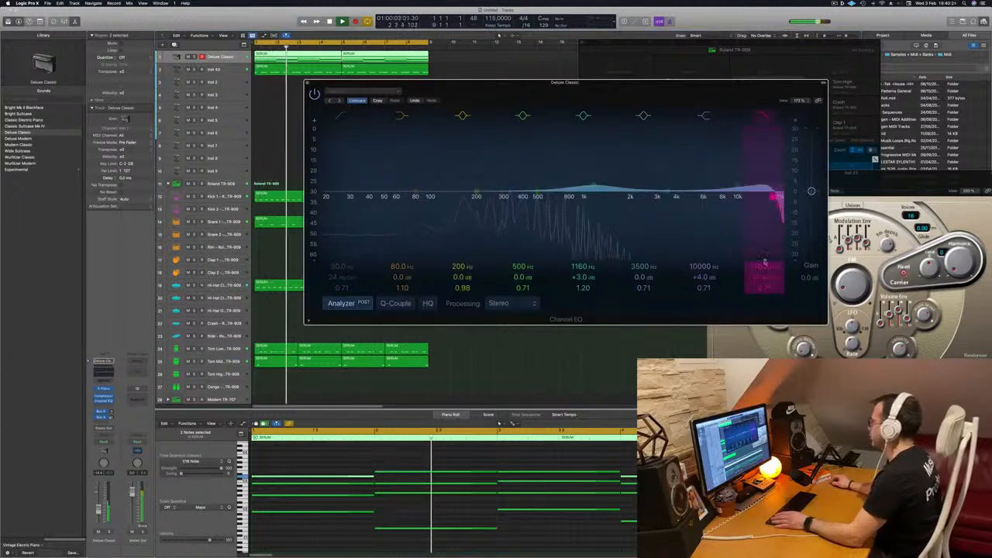
{"action": "key", "text": "space"}
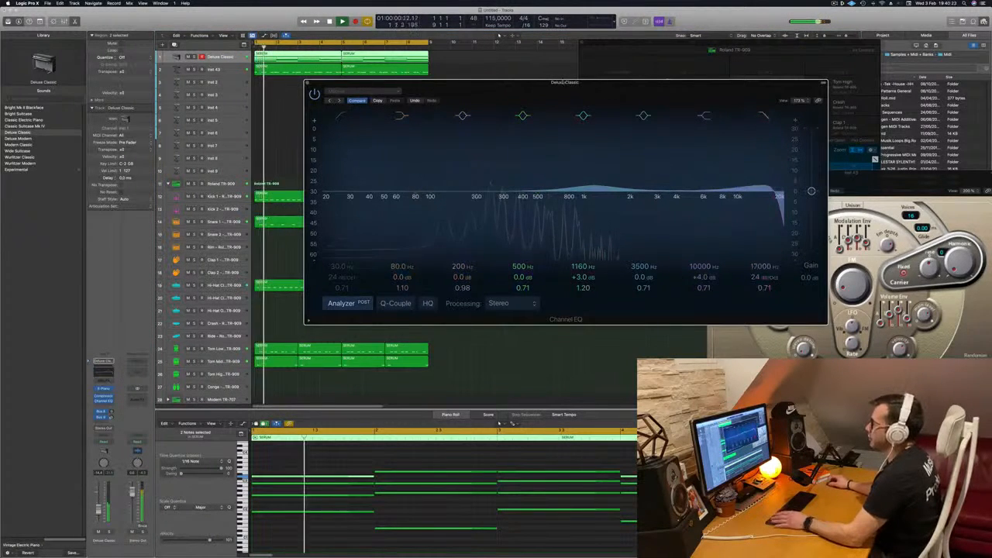
{"action": "left_click_drag", "start_coordinate": [490, 83], "coordinate": [685, 79]}
{"action": "key", "text": "space"}
{"action": "key", "text": "space"}
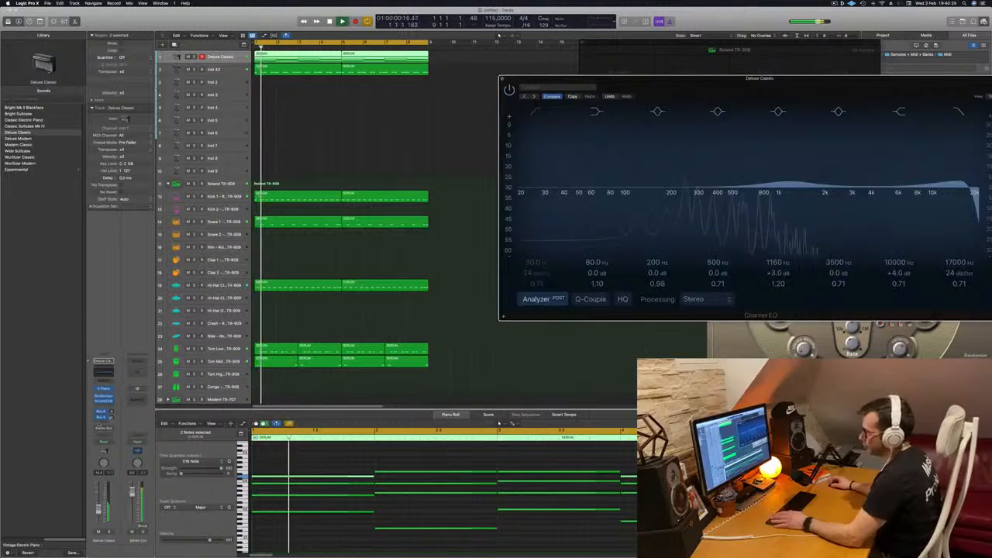
Step: Insert the stereo Step FX multi-effect after the Channel EQ on the Deluxe Classic track and reposition its window
{"action": "left_click", "coordinate": [102, 423]}
{"action": "left_click", "coordinate": [120, 333]}
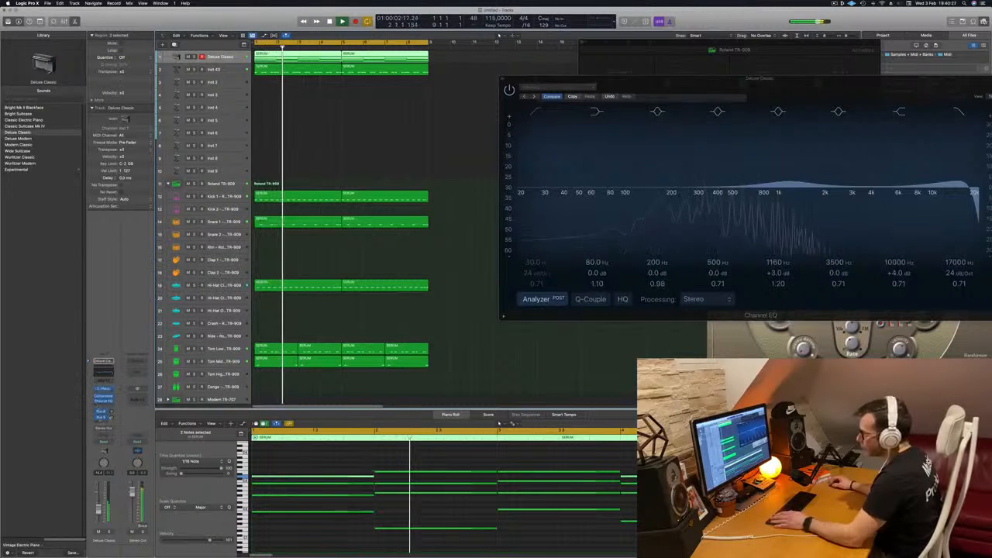
{"action": "left_click", "coordinate": [104, 405]}
{"action": "left_click", "coordinate": [103, 406]}
{"action": "left_click", "coordinate": [104, 407]}
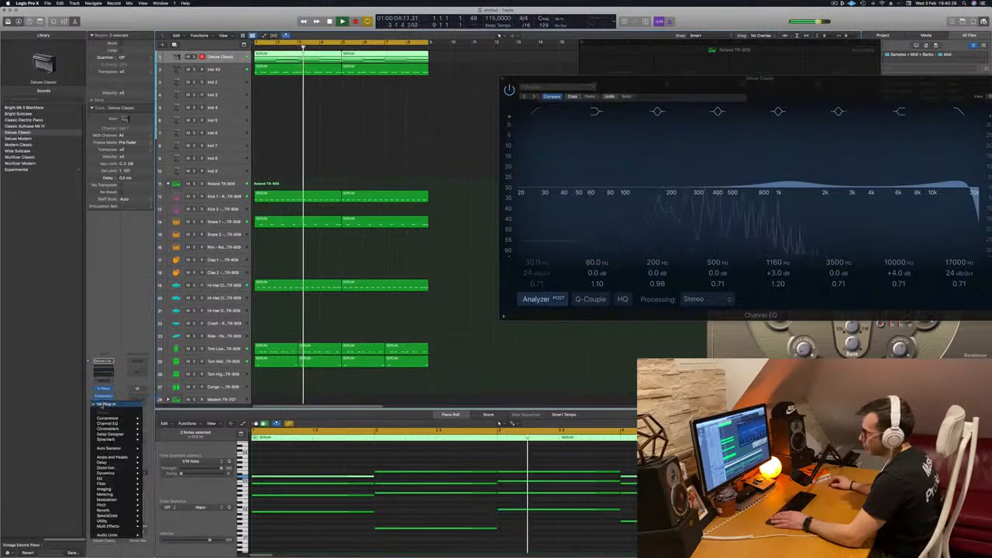
{"action": "mouse_move", "coordinate": [107, 535]}
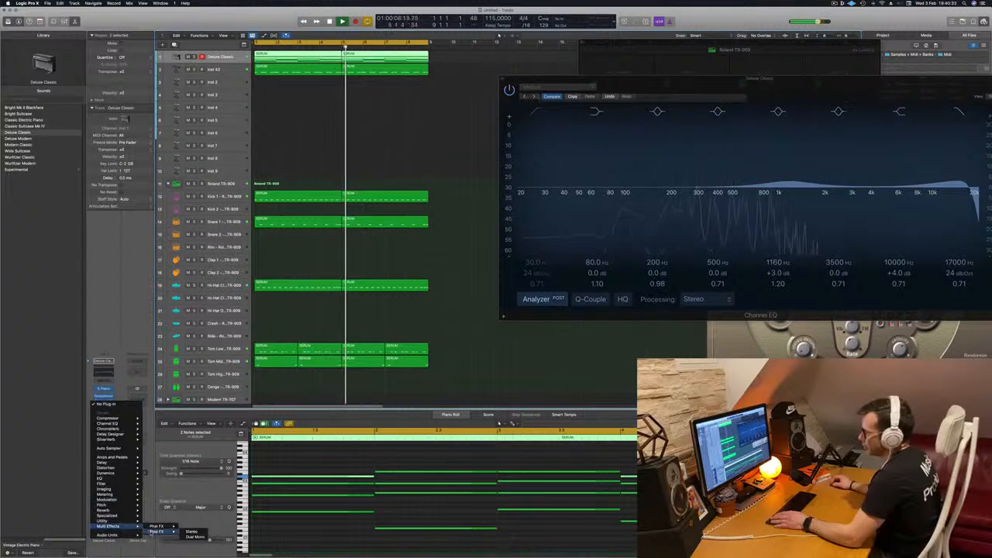
{"action": "left_click", "coordinate": [192, 532]}
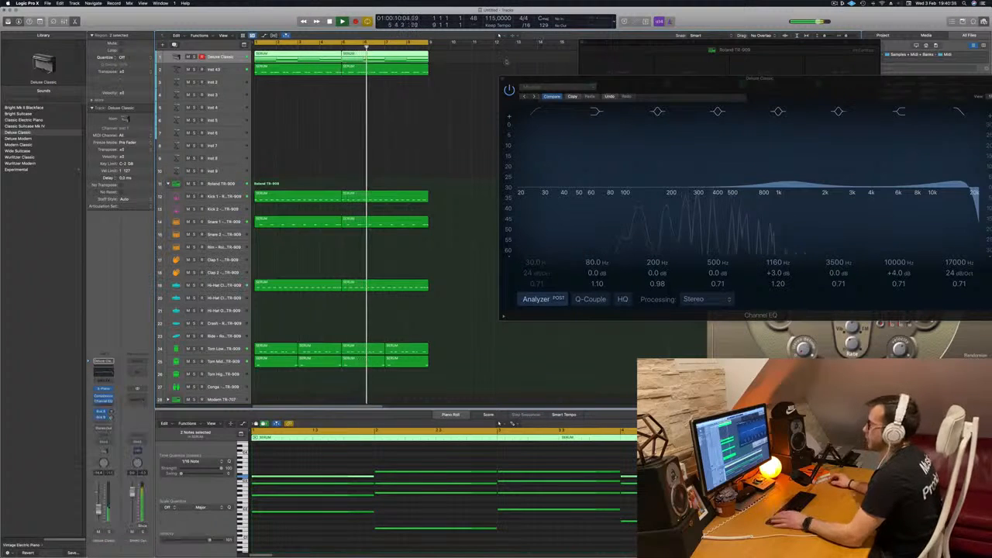
{"action": "left_click_drag", "start_coordinate": [353, 107], "coordinate": [305, 147]}
{"action": "left_click_drag", "start_coordinate": [381, 135], "coordinate": [466, 173]}
Step: Audition Step FX presets on Deluxe Classic and load Fluff Verb from the Warped category
{"action": "left_click", "coordinate": [353, 180]}
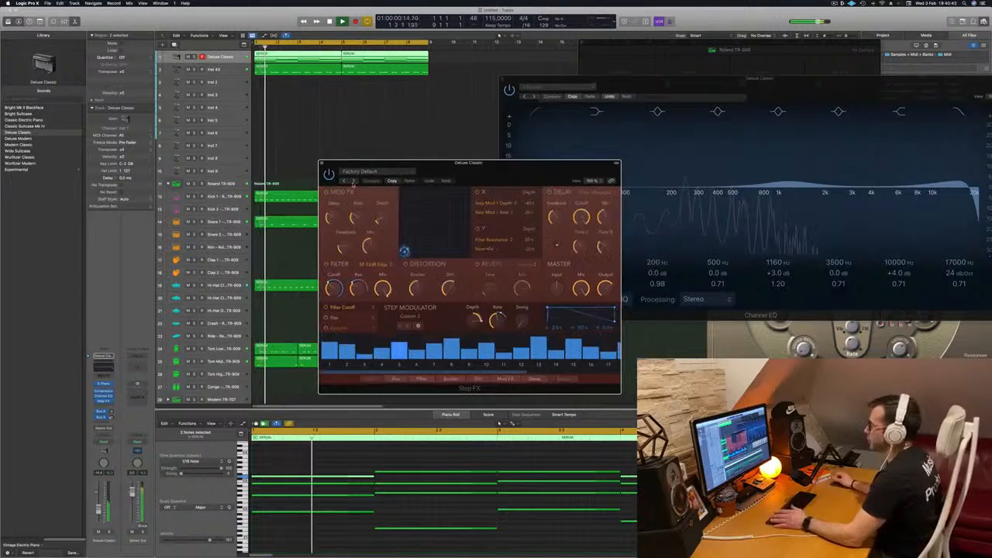
{"action": "left_click", "coordinate": [353, 180]}
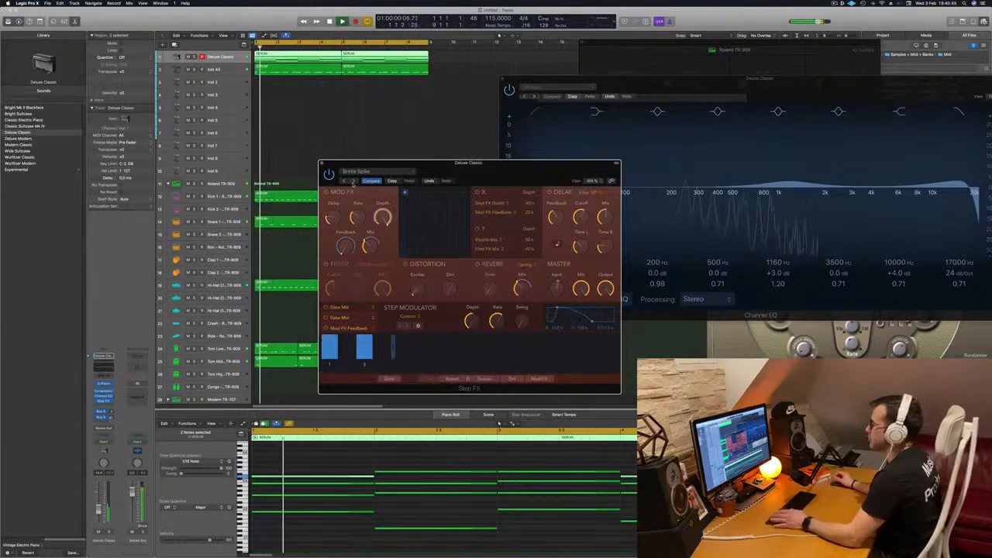
{"action": "left_click", "coordinate": [392, 172]}
{"action": "mouse_move", "coordinate": [385, 304]}
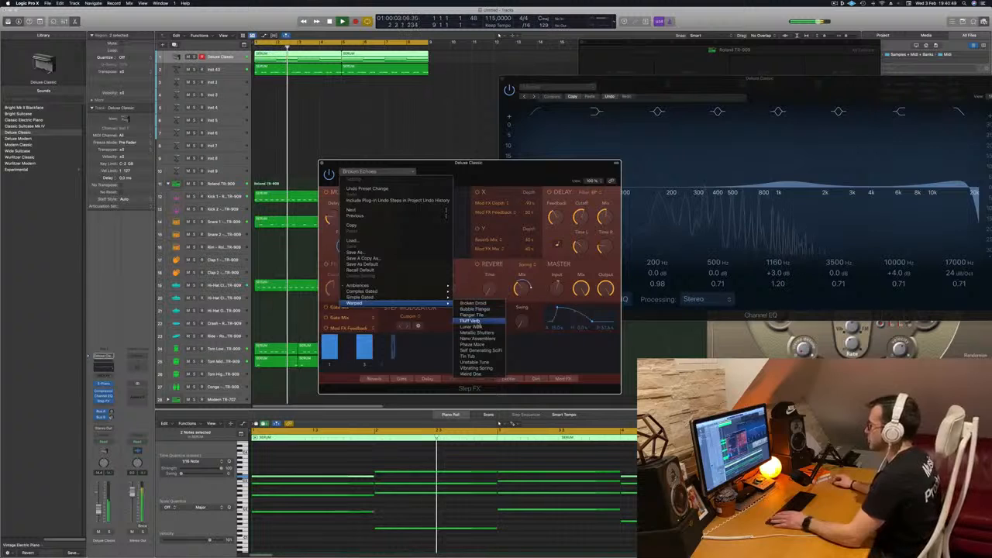
{"action": "left_click", "coordinate": [472, 321]}
Step: Try the Lunar Walk preset in Step FX on the Deluxe Classic track and reposition the plug-in window
{"action": "left_click_drag", "start_coordinate": [491, 178], "coordinate": [496, 196]}
{"action": "left_click", "coordinate": [358, 199]}
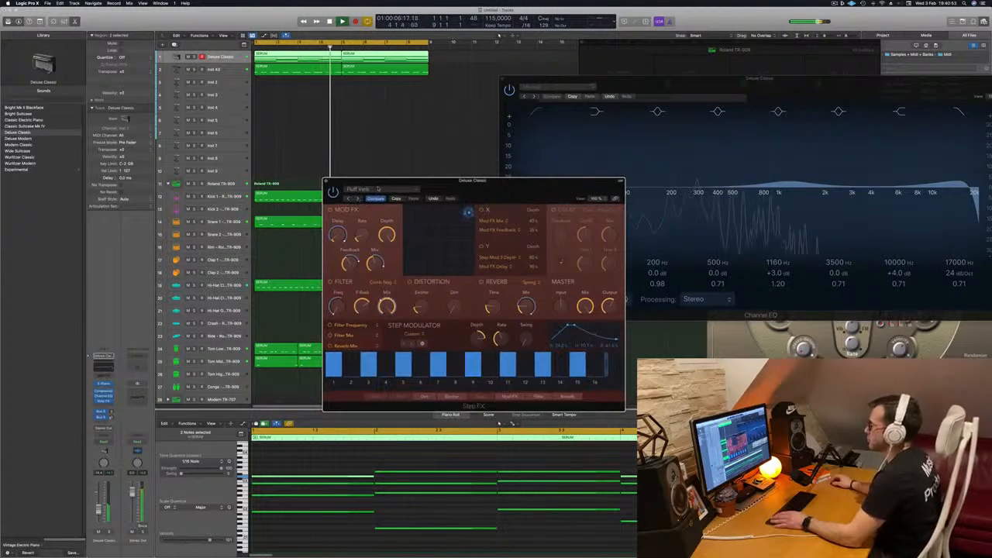
{"action": "left_click_drag", "start_coordinate": [494, 185], "coordinate": [466, 186]}
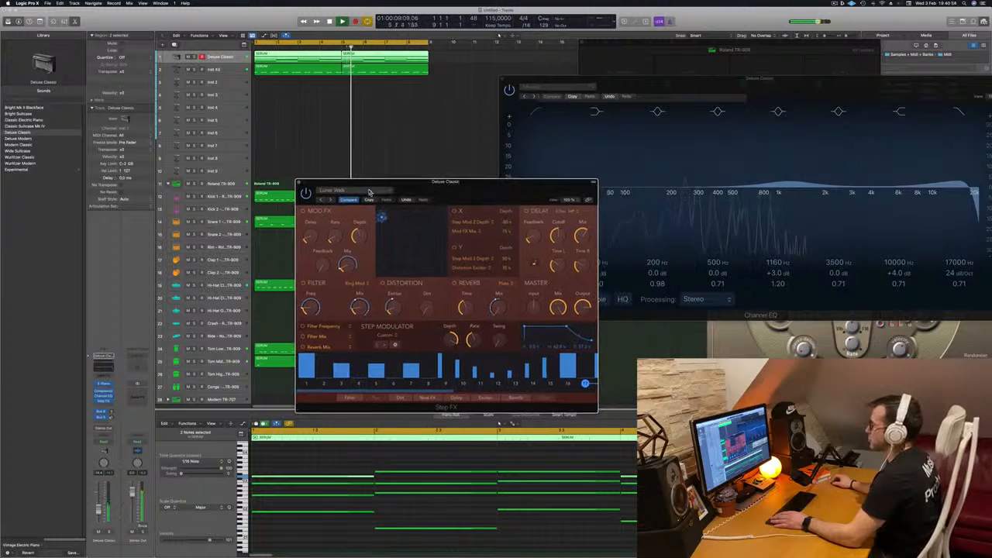
Step: Audition Complex Gated presets in Step FX, settle on Filter Chase and close the plug-in window
{"action": "left_click", "coordinate": [369, 191]}
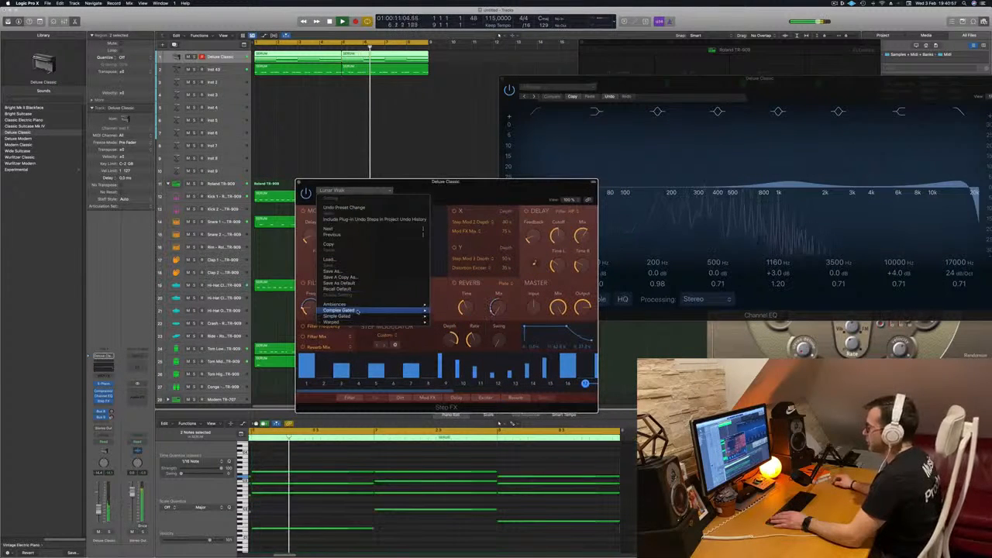
{"action": "mouse_move", "coordinate": [357, 311]}
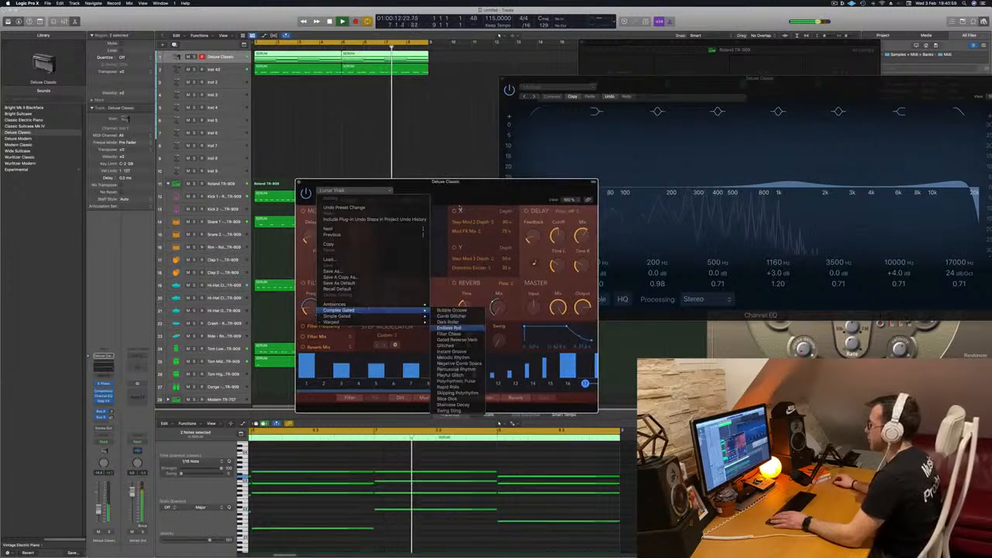
{"action": "left_click", "coordinate": [451, 328]}
{"action": "left_click_drag", "start_coordinate": [479, 186], "coordinate": [546, 139]}
{"action": "left_click", "coordinate": [321, 224]}
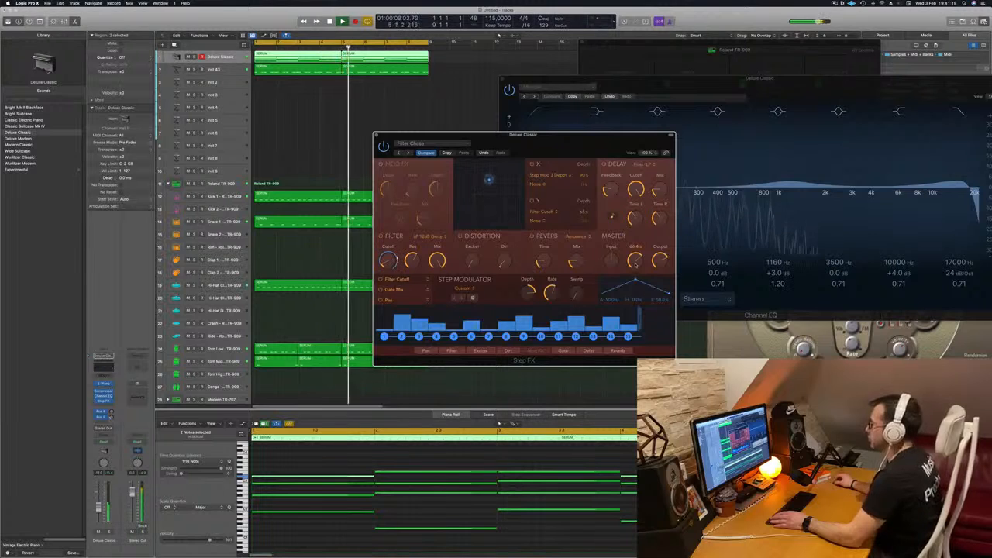
{"action": "left_click_drag", "start_coordinate": [543, 141], "coordinate": [541, 141]}
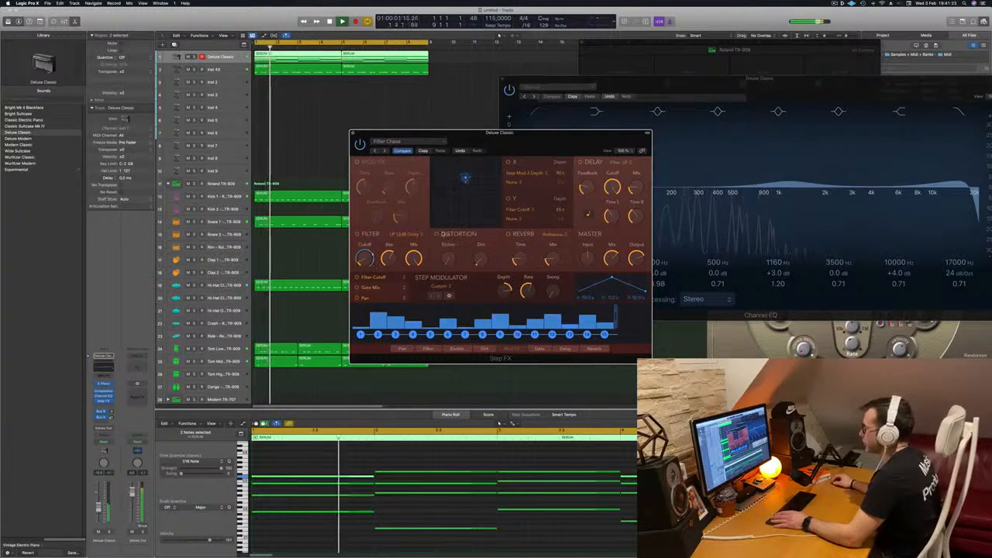
{"action": "left_click_drag", "start_coordinate": [540, 135], "coordinate": [609, 167]}
{"action": "left_click", "coordinate": [366, 156]}
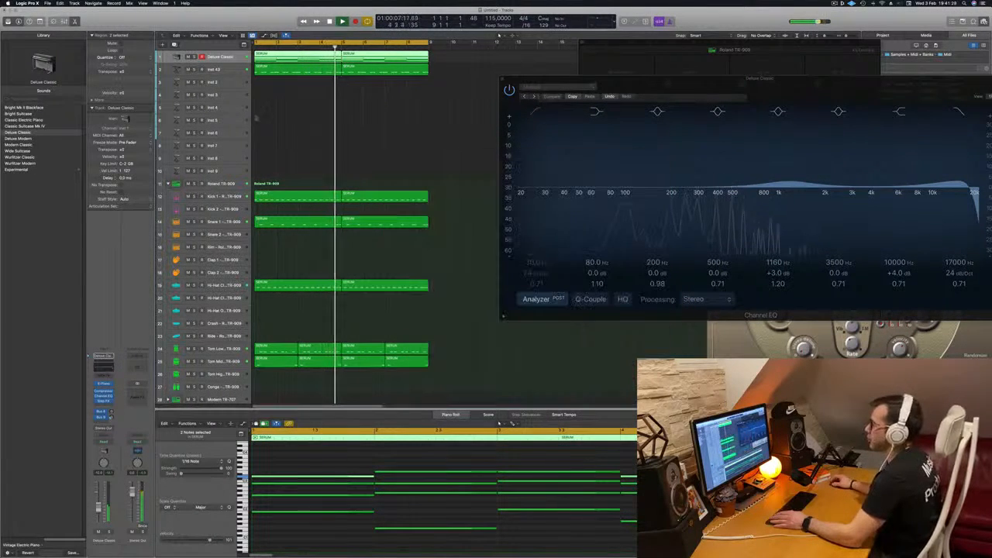
Step: Reopen Step FX on the Deluxe Classic track, load Gated Reverse Verb during playback and move the window aside
{"action": "left_click", "coordinate": [228, 70]}
{"action": "left_click", "coordinate": [225, 57]}
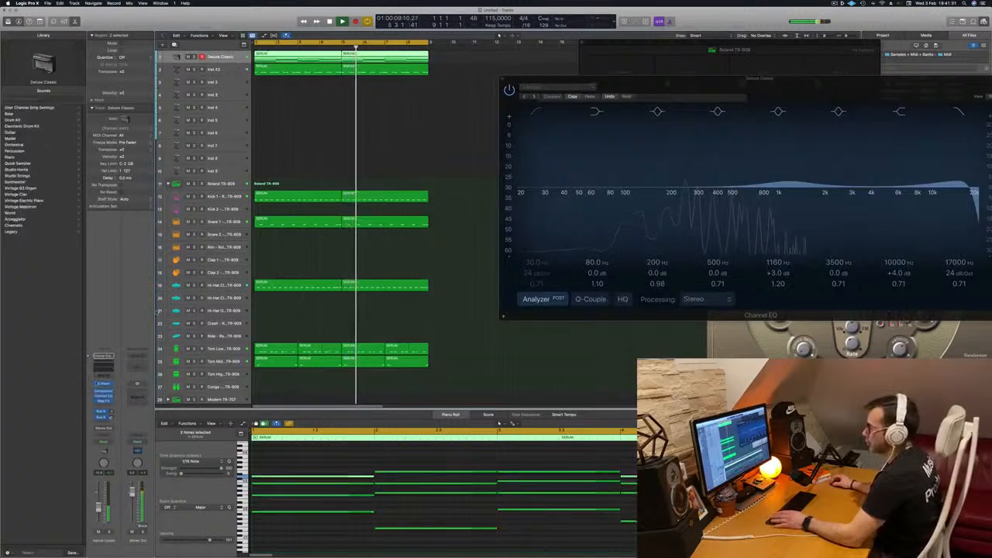
{"action": "key", "text": "Return"}
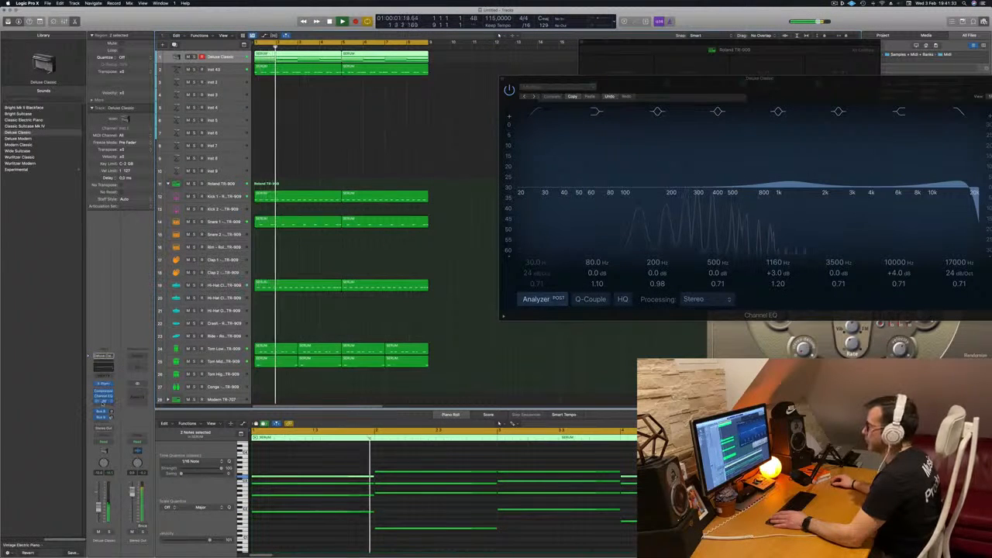
{"action": "left_click", "coordinate": [103, 402]}
{"action": "key", "text": "Return"}
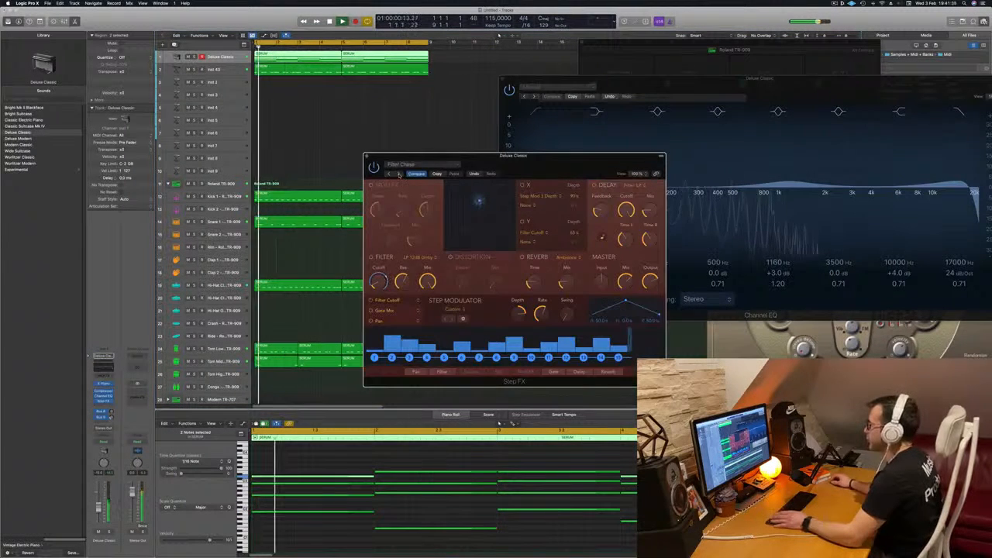
{"action": "left_click", "coordinate": [398, 174]}
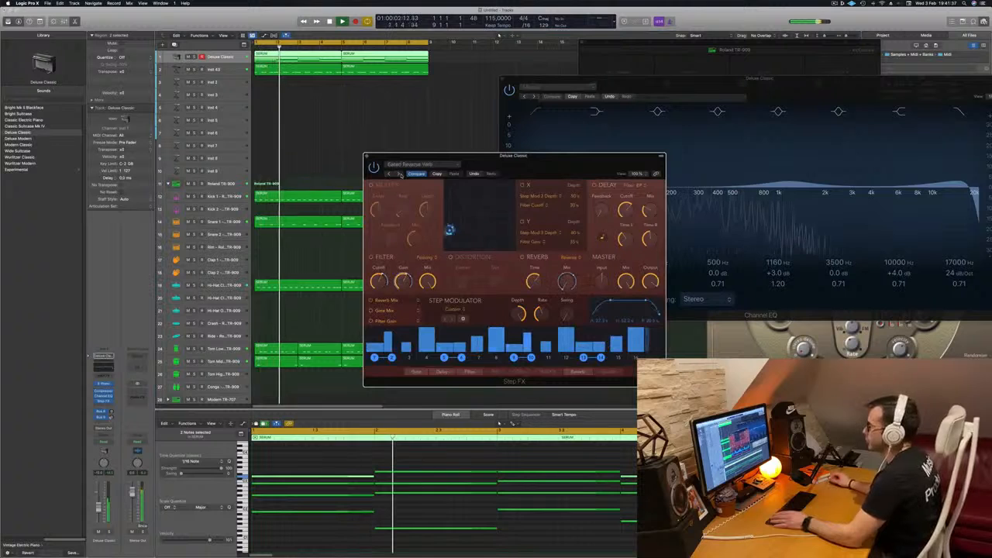
{"action": "left_click_drag", "start_coordinate": [548, 162], "coordinate": [525, 169]}
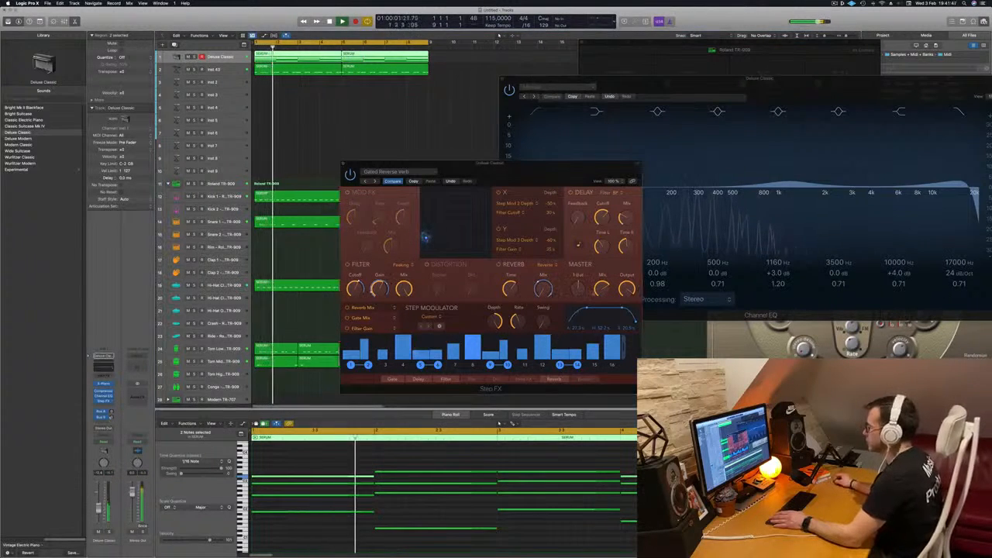
{"action": "left_click", "coordinate": [536, 174]}
{"action": "left_click_drag", "start_coordinate": [535, 175], "coordinate": [689, 194]}
Step: Duplicate the Deluxe Classic track with its settings and copy the first chord region onto the new track
{"action": "left_click", "coordinate": [364, 135]}
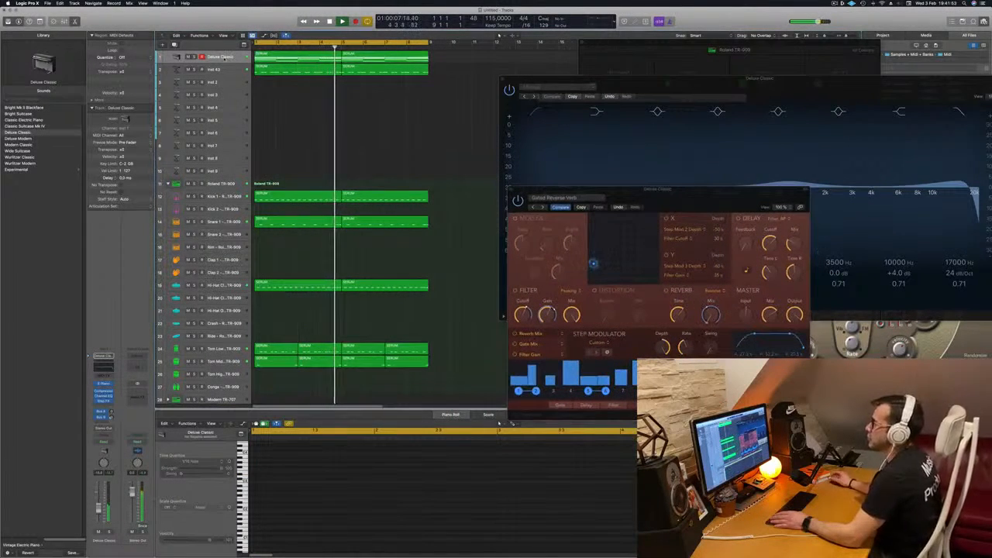
{"action": "left_click", "coordinate": [224, 58]}
{"action": "key", "text": "super+d"}
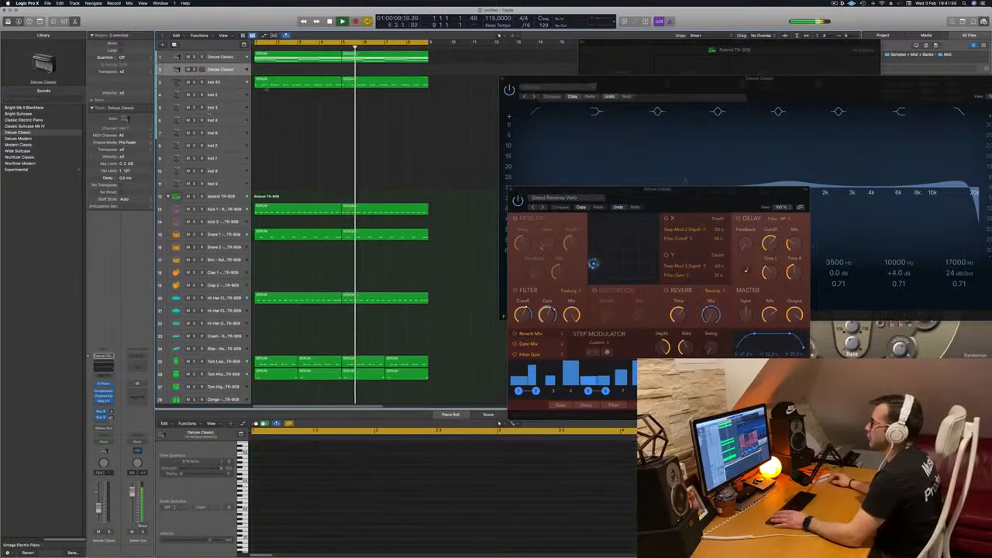
{"action": "left_click_drag", "start_coordinate": [292, 58], "coordinate": [292, 71]}
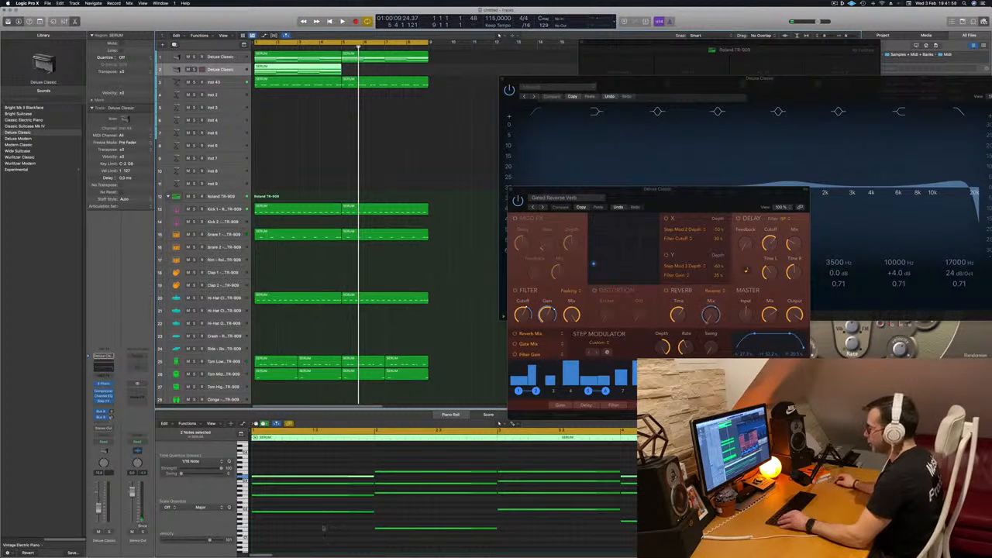
Step: Delete the lower notes in the copied region, keeping the top two voices, and copy the region to bar 5
{"action": "left_click_drag", "start_coordinate": [338, 544], "coordinate": [644, 479]}
{"action": "key", "text": "Delete"}
{"action": "left_click_drag", "start_coordinate": [318, 70], "coordinate": [391, 75]}
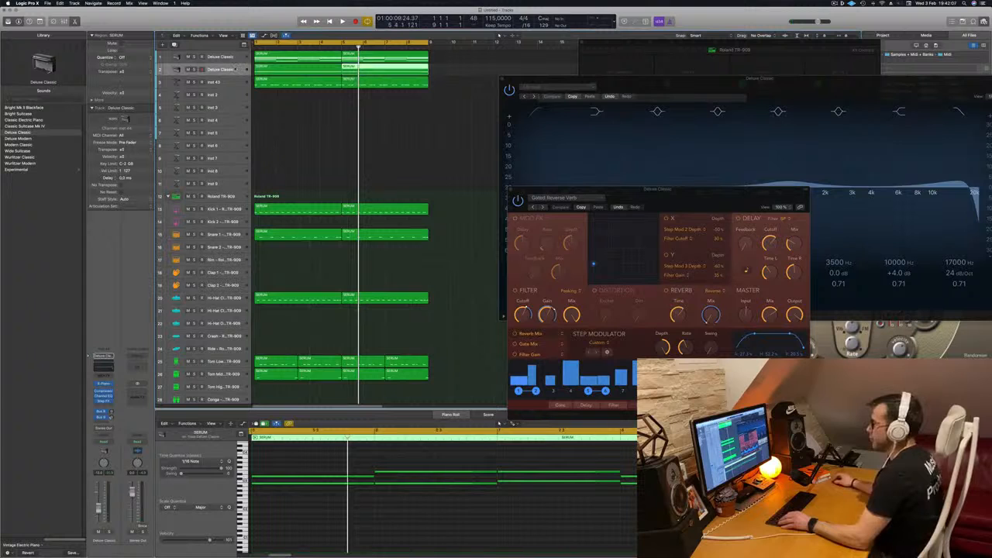
Step: Transpose all notes in both regions of the duplicated track up two octaves and play back the result
{"action": "left_click", "coordinate": [350, 503]}
{"action": "key", "text": "super+a"}
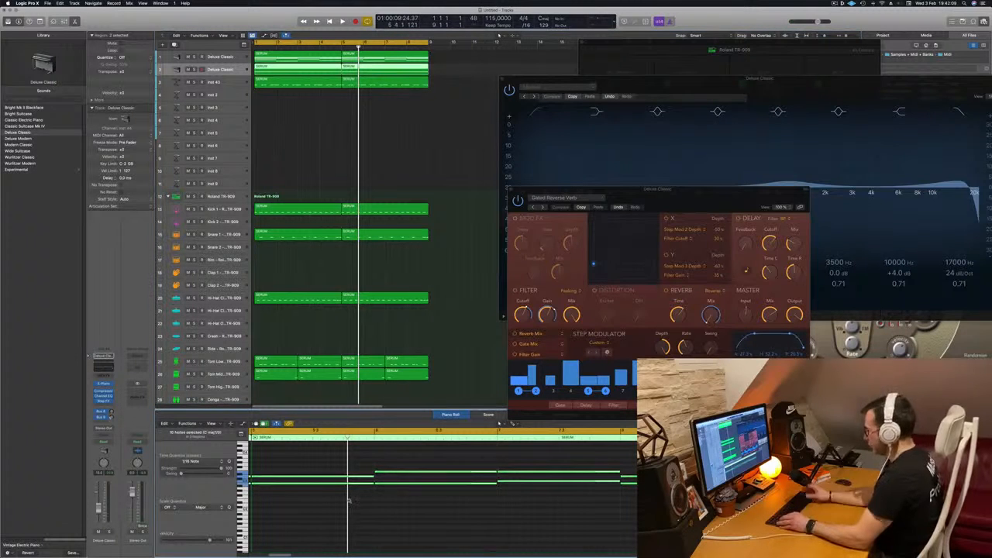
{"action": "key", "text": "alt+shift+Up"}
{"action": "key", "text": "alt+shift+Up"}
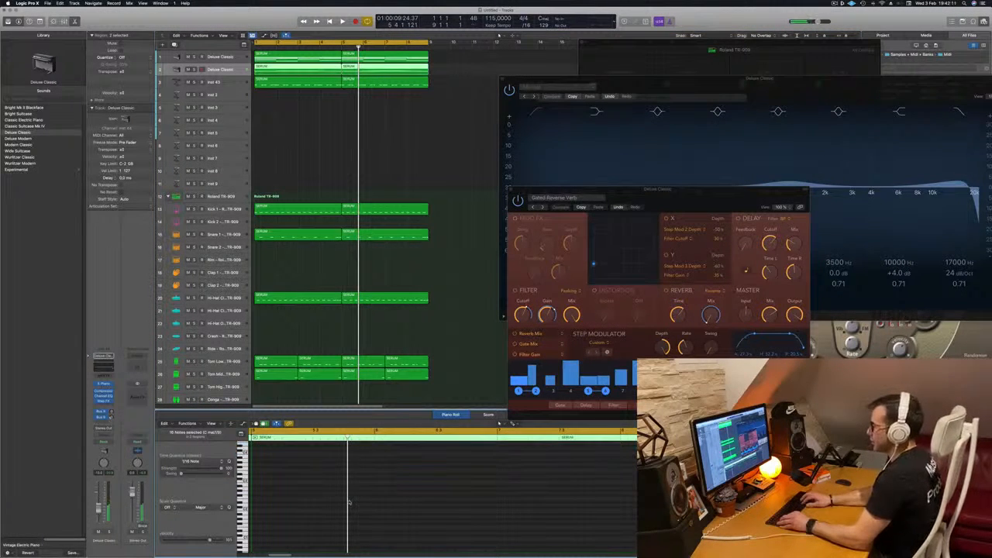
{"action": "key", "text": "space"}
{"action": "left_click", "coordinate": [241, 66]}
{"action": "key", "text": "space"}
{"action": "key", "text": "space"}
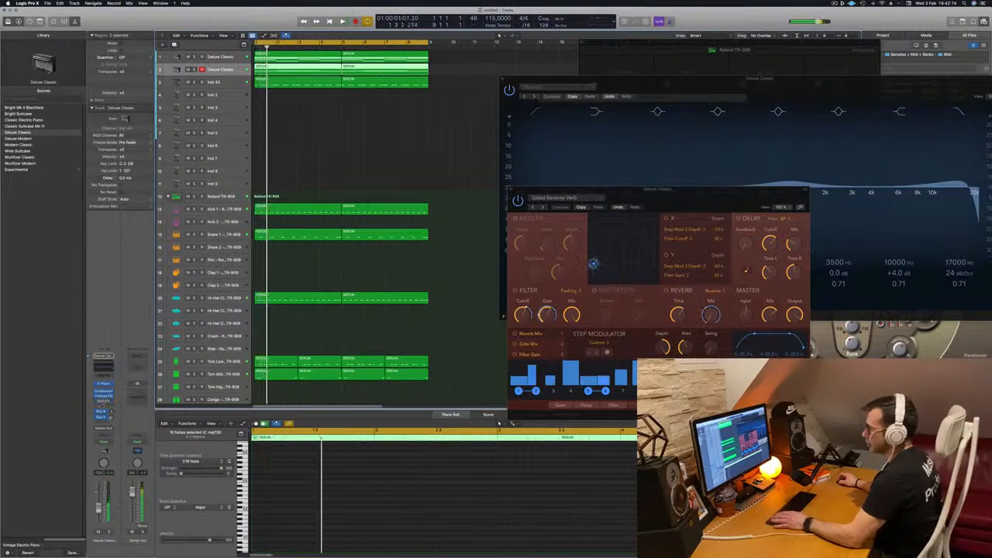
Step: Replace the duplicated track's instrument with stereo Alchemy, filter its presets to Strings and reposition the window
{"action": "left_click", "coordinate": [111, 383]}
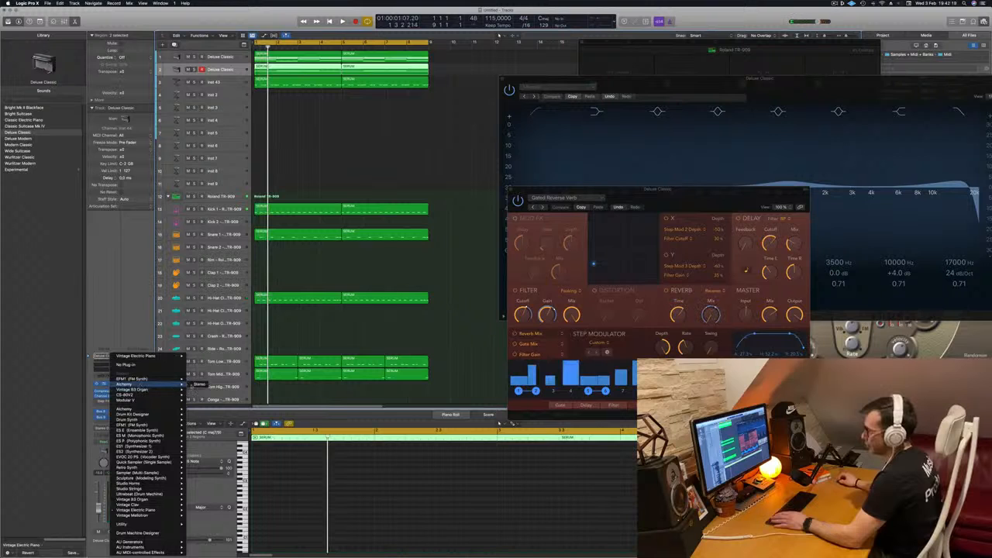
{"action": "left_click", "coordinate": [450, 93]}
{"action": "left_click_drag", "start_coordinate": [450, 82], "coordinate": [494, 102]}
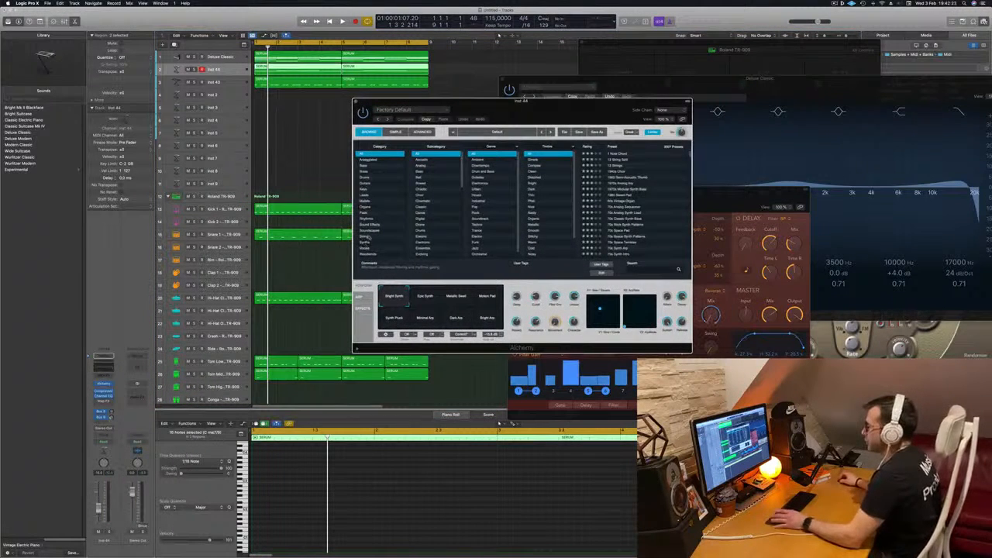
{"action": "left_click_drag", "start_coordinate": [562, 107], "coordinate": [567, 105]}
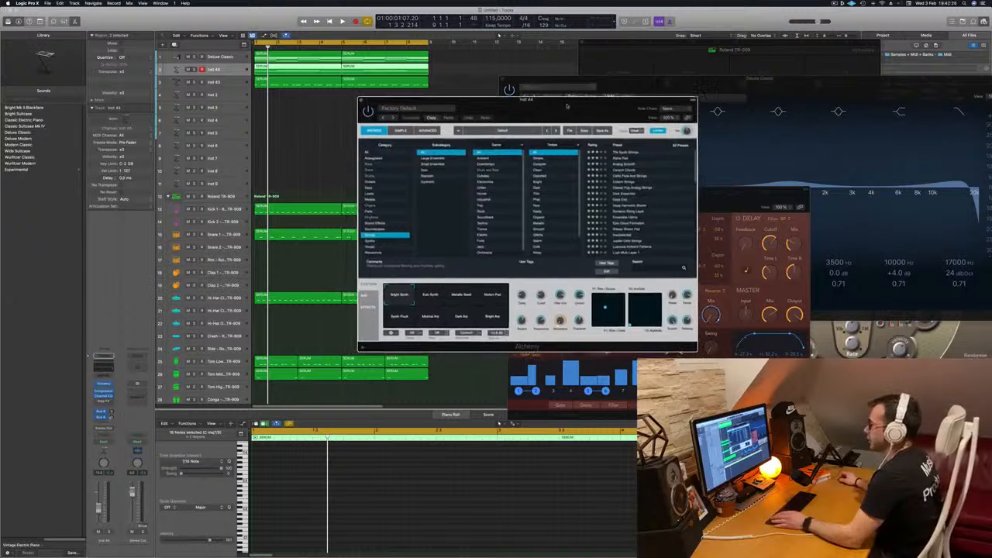
Step: Audition the Alchemy presets 70s Synth Strings, Alpha Pad and Analog Smooth during playback
{"action": "key", "text": "space"}
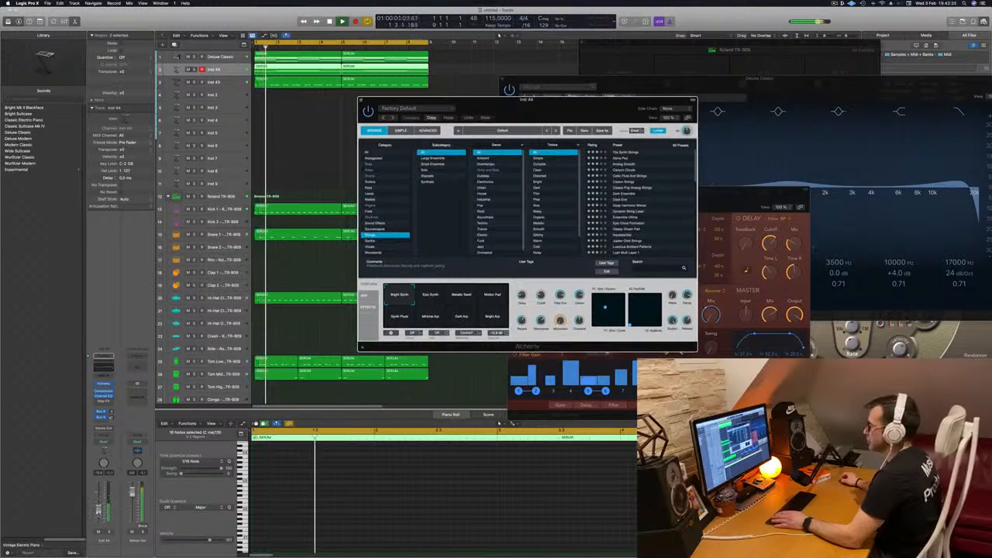
{"action": "left_click", "coordinate": [625, 153]}
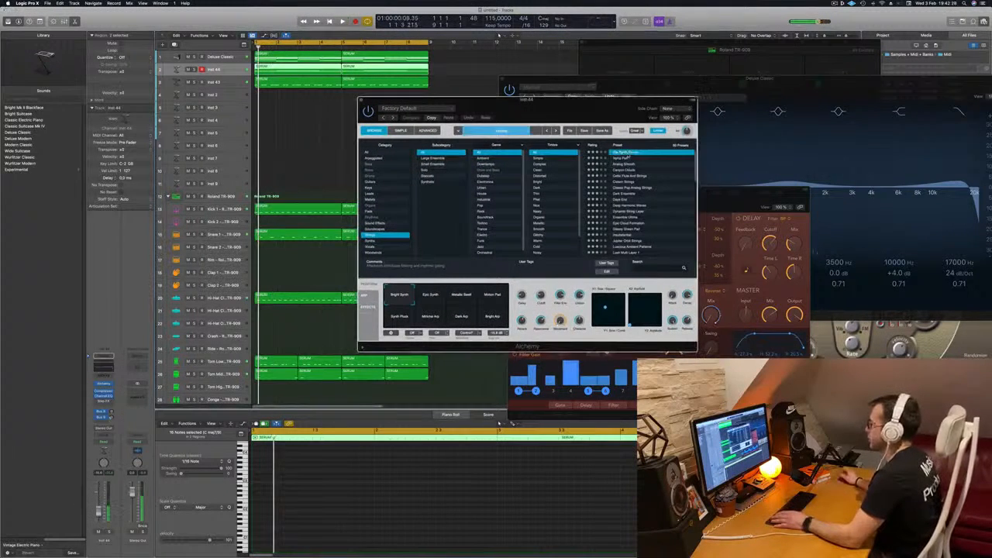
{"action": "left_click_drag", "start_coordinate": [598, 100], "coordinate": [648, 85]}
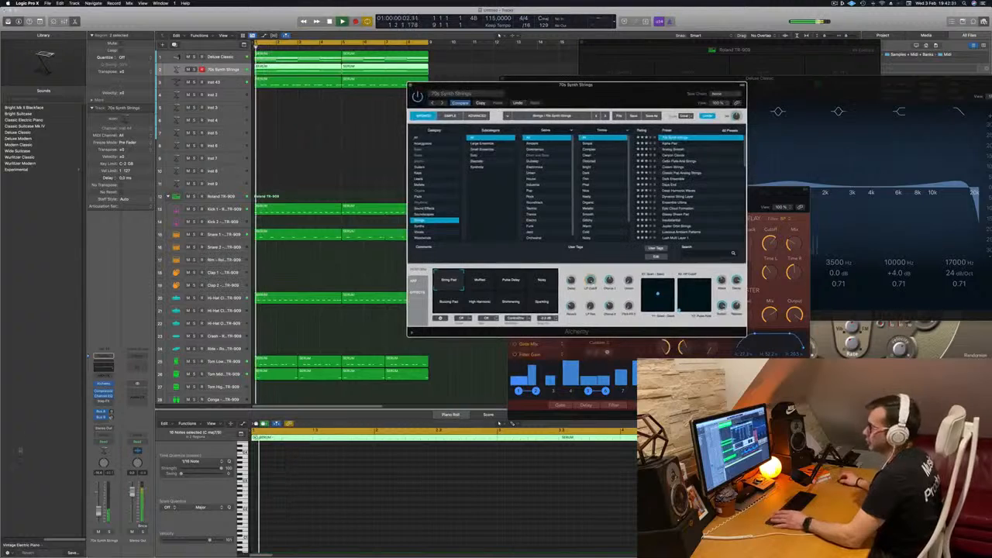
{"action": "key", "text": "Return"}
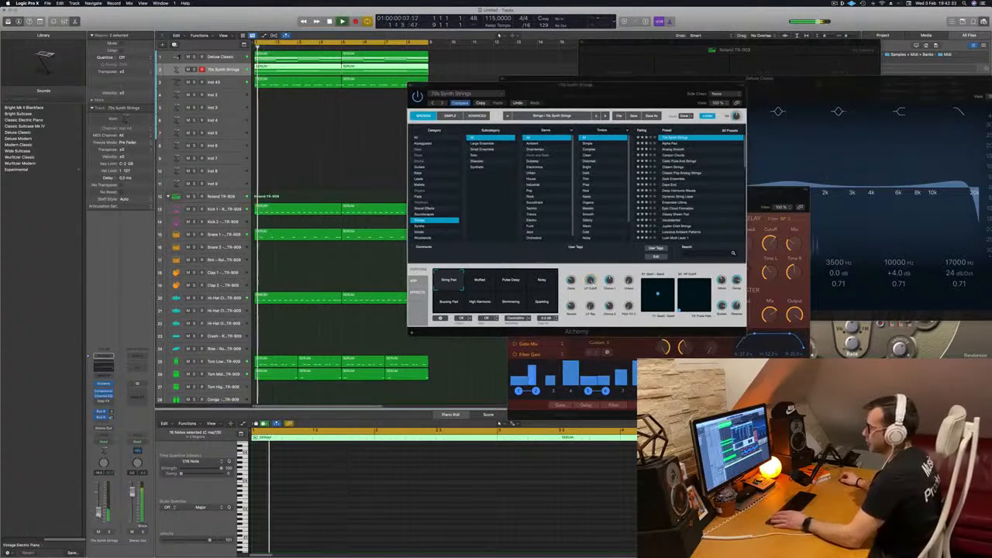
{"action": "left_click", "coordinate": [673, 144]}
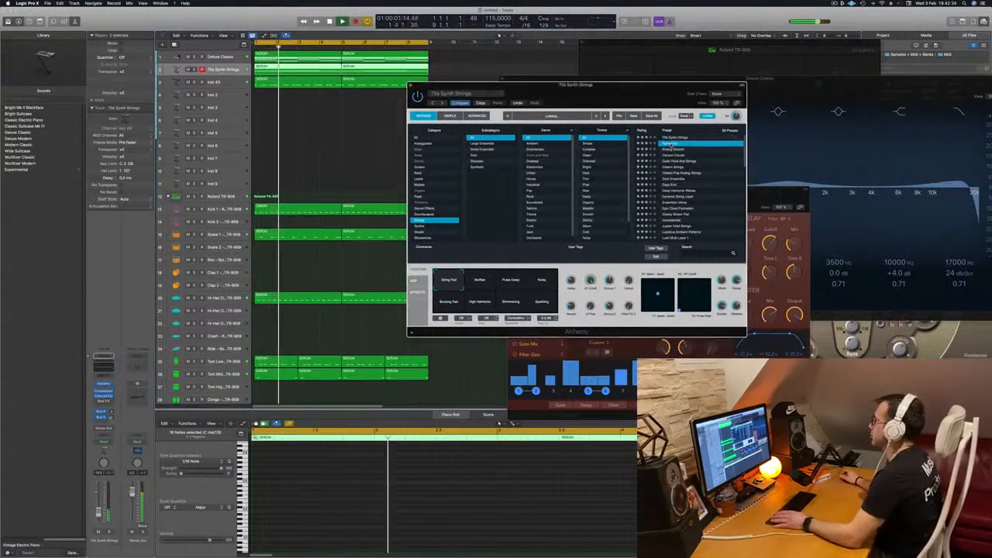
{"action": "key", "text": "Down"}
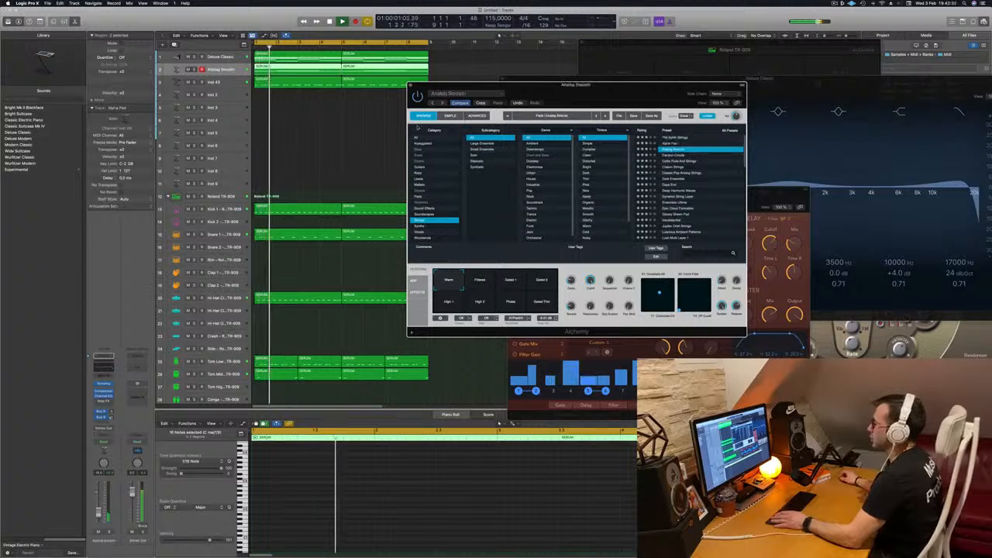
Step: Try deleting notes from the Analog Smooth track's regions and undo the deletion
{"action": "left_click", "coordinate": [230, 71]}
{"action": "scroll", "coordinate": [341, 495], "scroll_direction": "up", "scroll_amount": 5}
{"action": "left_click", "coordinate": [338, 499]}
{"action": "key", "text": "super+a"}
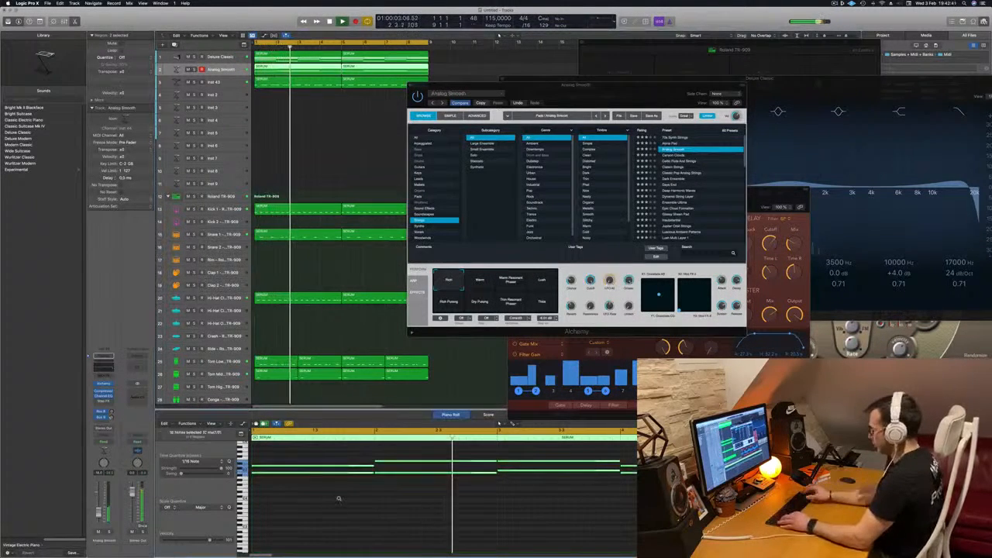
{"action": "key", "text": "Delete"}
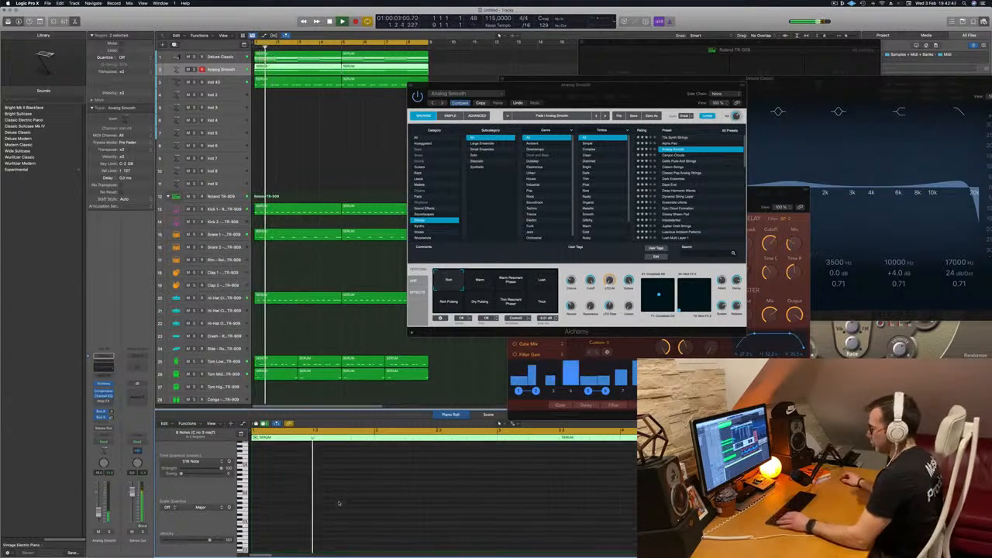
{"action": "key", "text": "super+z"}
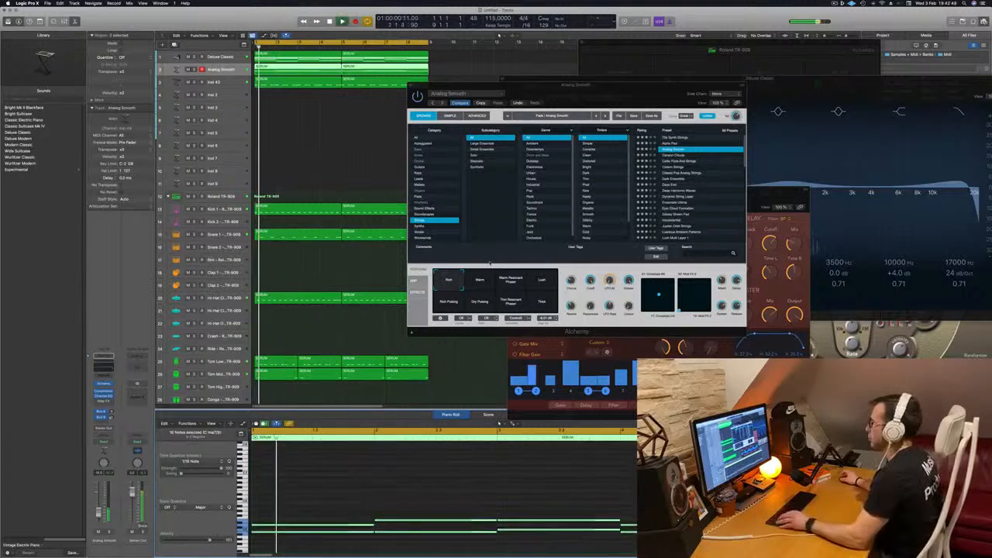
Step: Audition further Strings presets in Alchemy, load Classic Pop Analog Strings and reposition the window
{"action": "left_click_drag", "start_coordinate": [639, 86], "coordinate": [625, 113]}
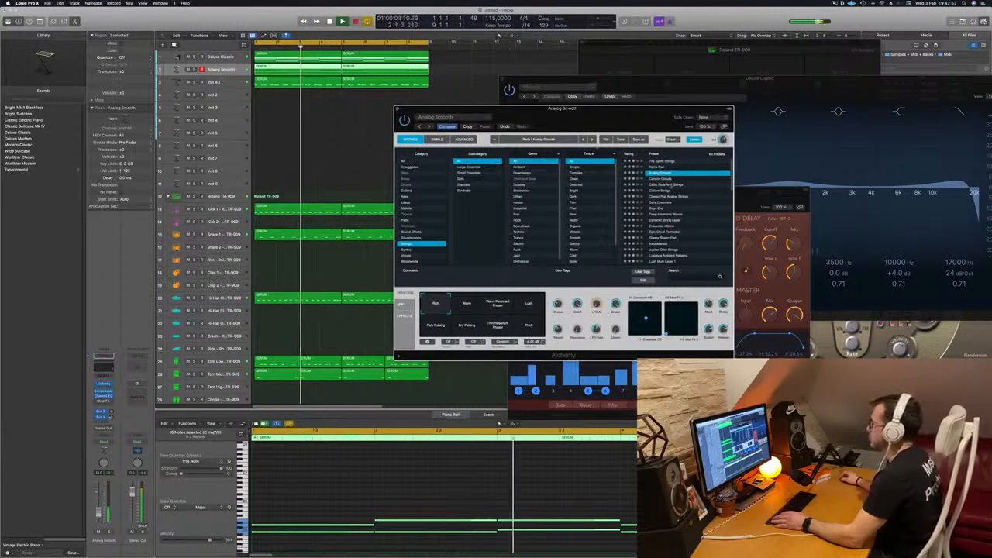
{"action": "left_click", "coordinate": [668, 185]}
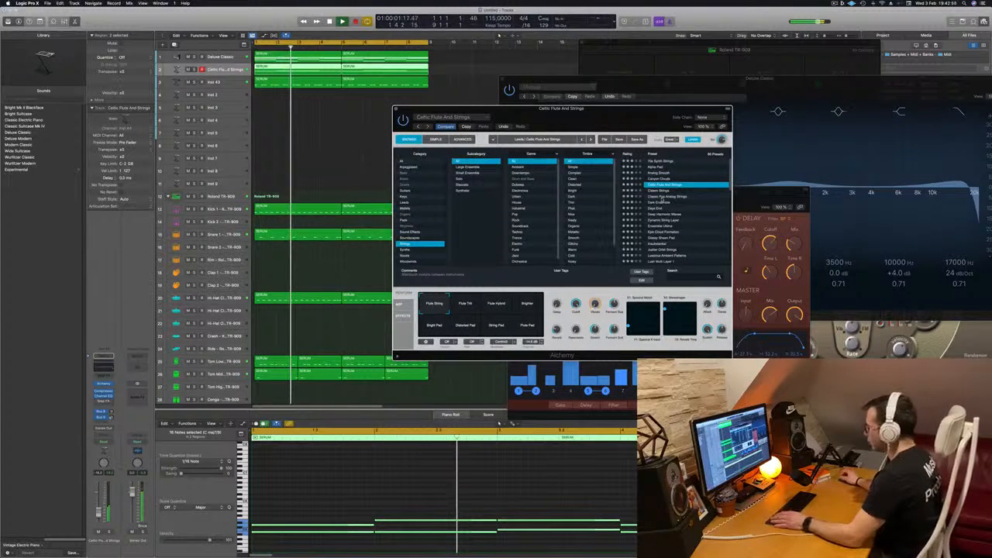
{"action": "left_click", "coordinate": [665, 197]}
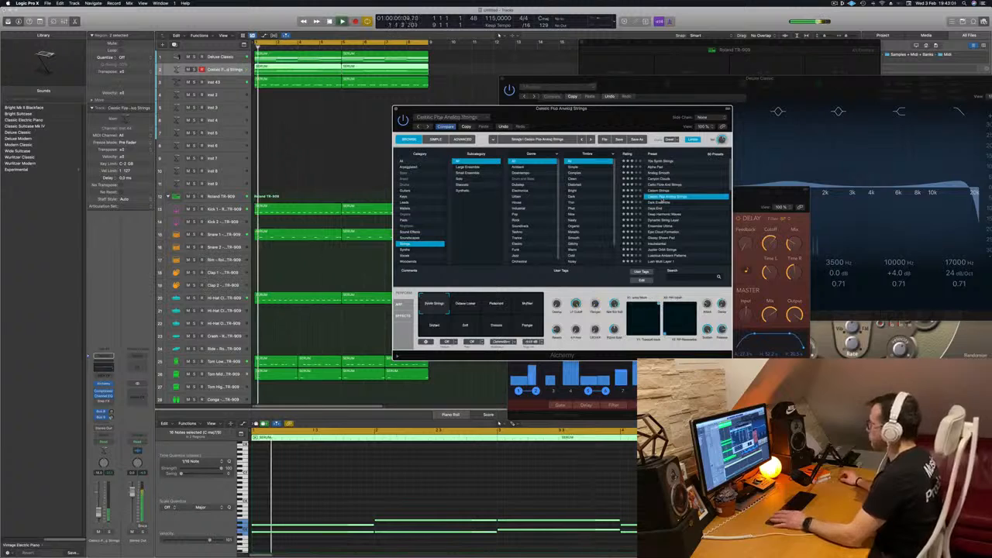
{"action": "left_click_drag", "start_coordinate": [648, 108], "coordinate": [610, 110]}
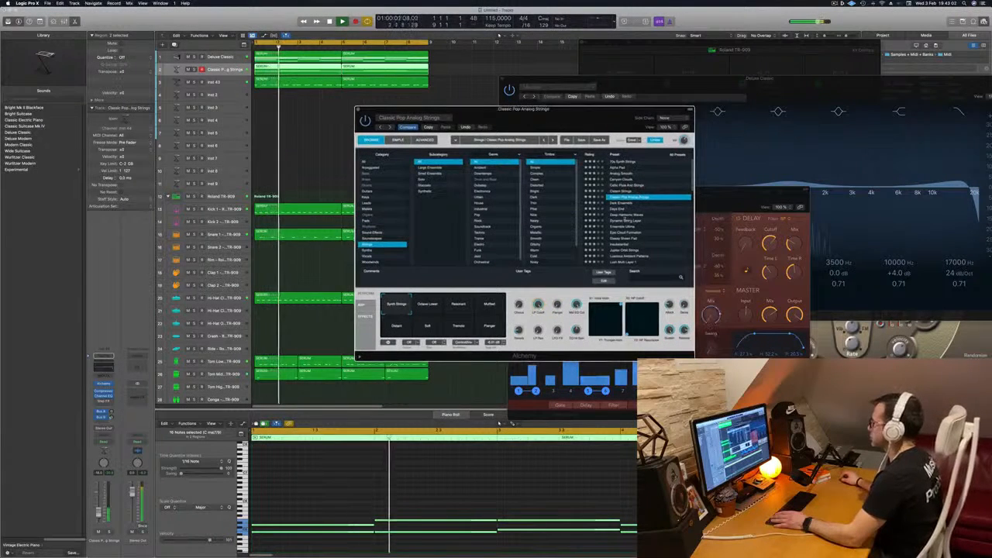
Step: Reposition the Alchemy window and try adding a further bus send to the Classic Pop Analog Strings channel
{"action": "mouse_move", "coordinate": [548, 127]}
{"action": "left_mouse_down"}
{"action": "mouse_move", "coordinate": [559, 120]}
{"action": "mouse_move", "coordinate": [544, 113]}
{"action": "left_mouse_up"}
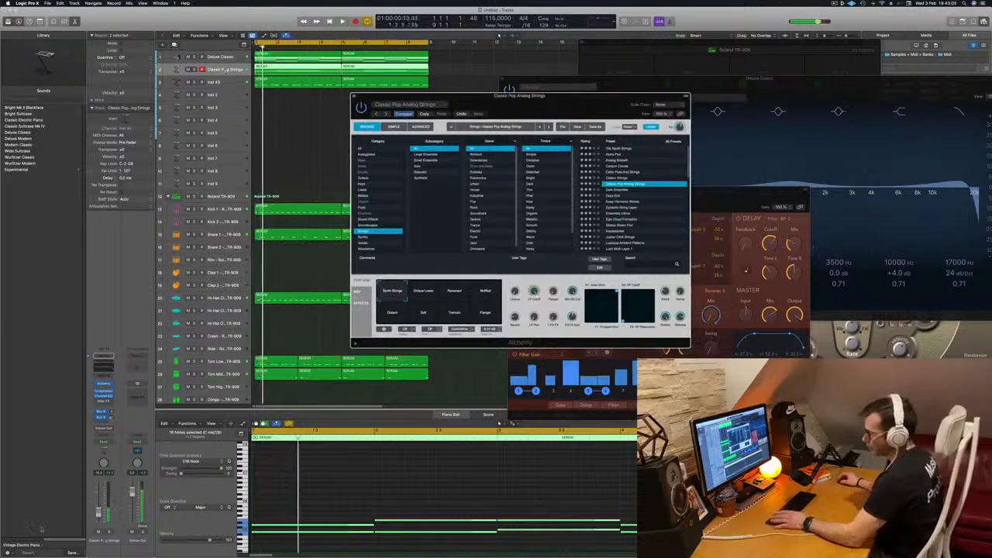
{"action": "left_click", "coordinate": [103, 423]}
{"action": "mouse_move", "coordinate": [102, 430]}
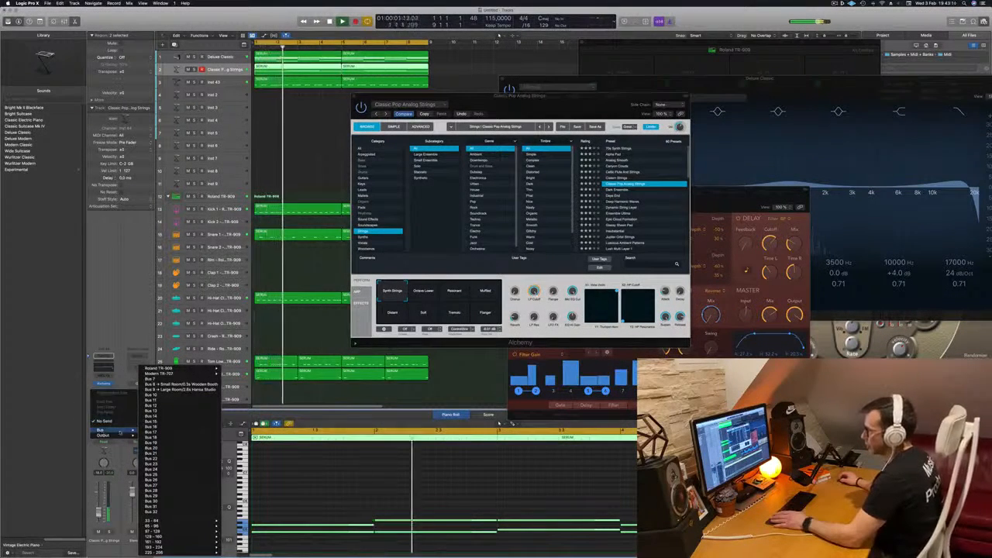
{"action": "left_click", "coordinate": [180, 390]}
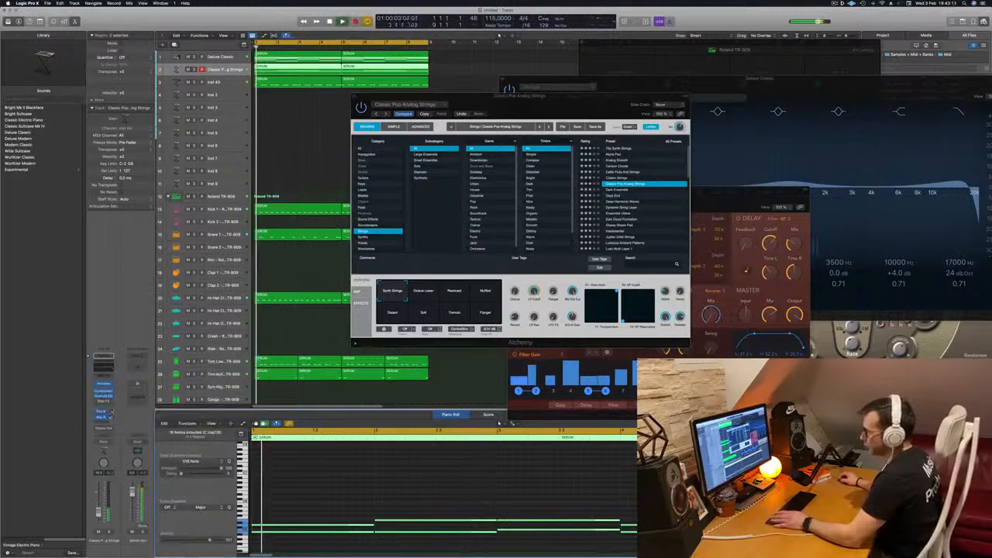
{"action": "left_click", "coordinate": [103, 421]}
{"action": "mouse_move", "coordinate": [102, 430]}
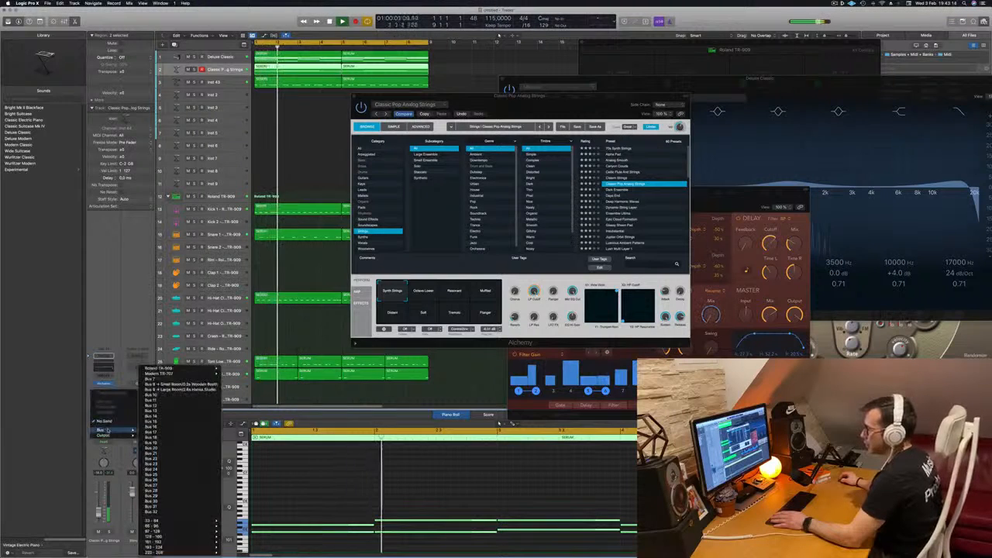
{"action": "mouse_move", "coordinate": [190, 368]}
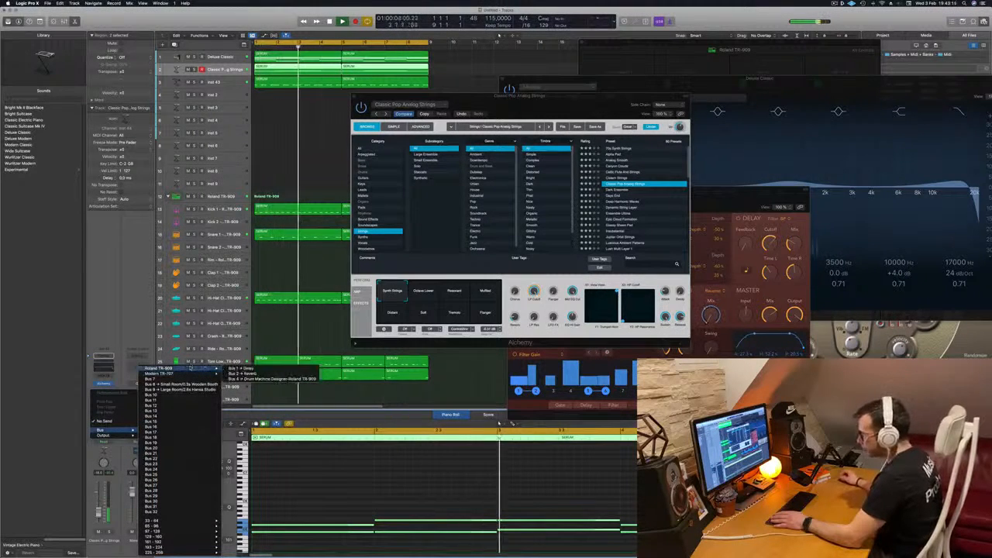
{"action": "left_click", "coordinate": [272, 379]}
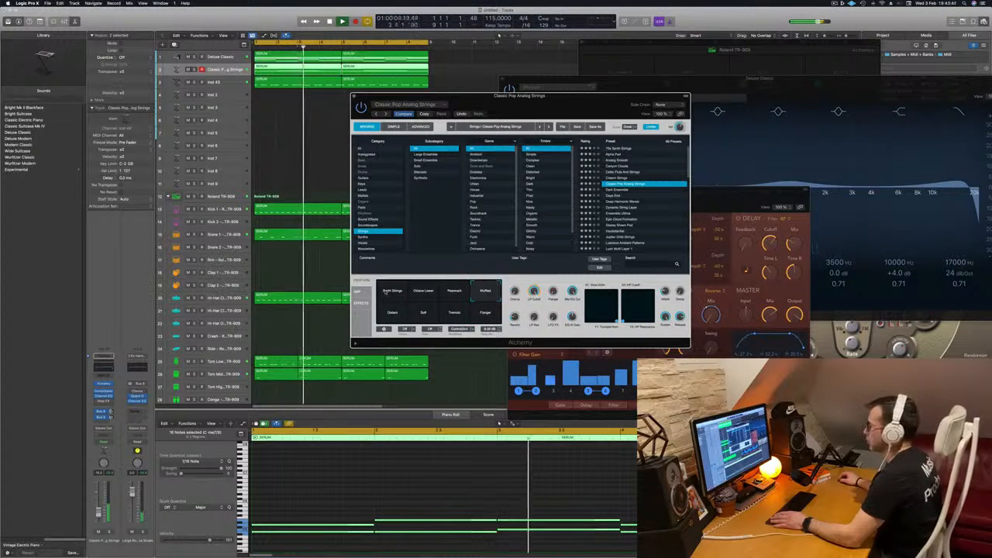
Step: Replay the arrangement from the start to judge the Classic Pop Analog Strings sound in the mix
{"action": "key", "text": "space"}
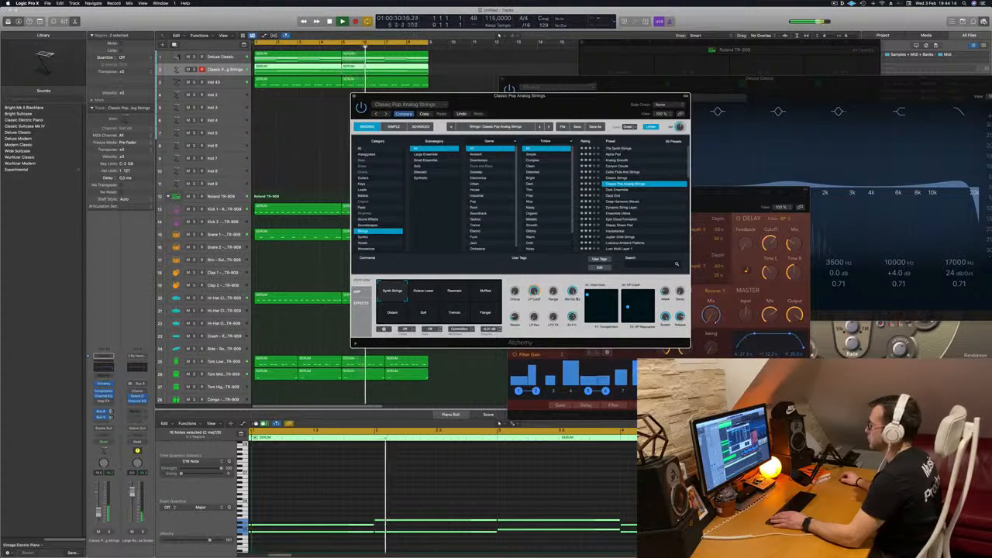
{"action": "key", "text": "Return"}
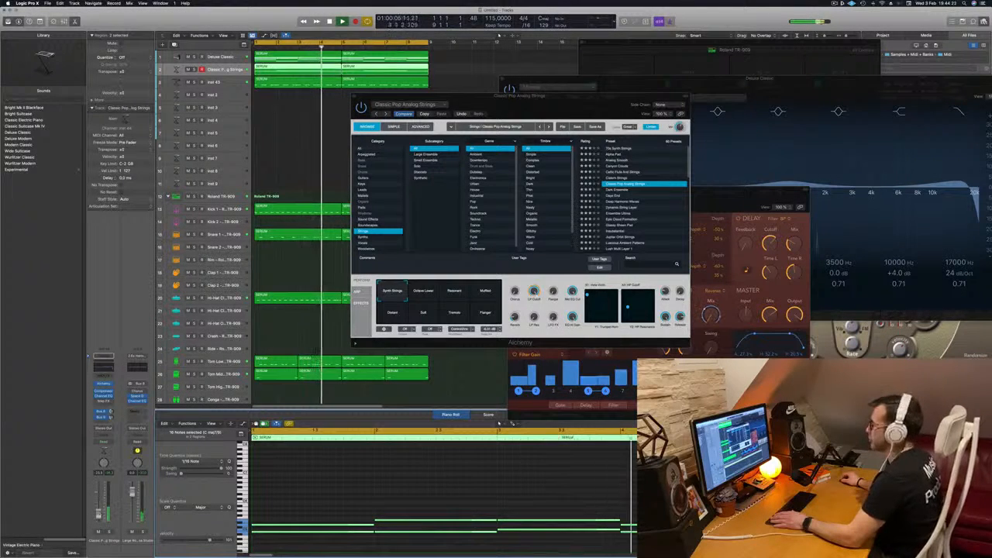
{"action": "key", "text": "Return"}
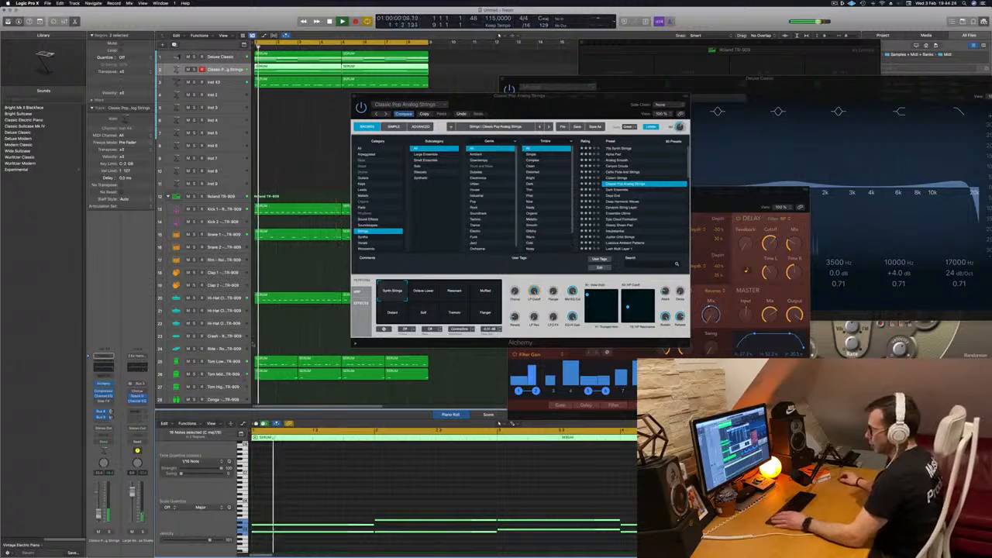
Step: Deselect the regions, show the mixer and move the Alchemy window clear of the tracks
{"action": "left_click", "coordinate": [311, 332]}
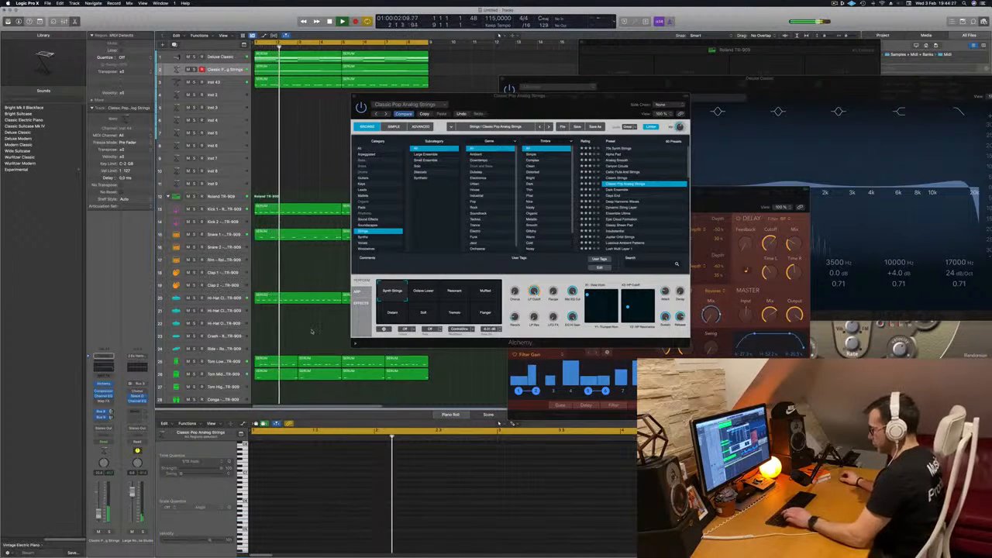
{"action": "key", "text": "super+k"}
{"action": "key", "text": "super+k"}
{"action": "key", "text": "x"}
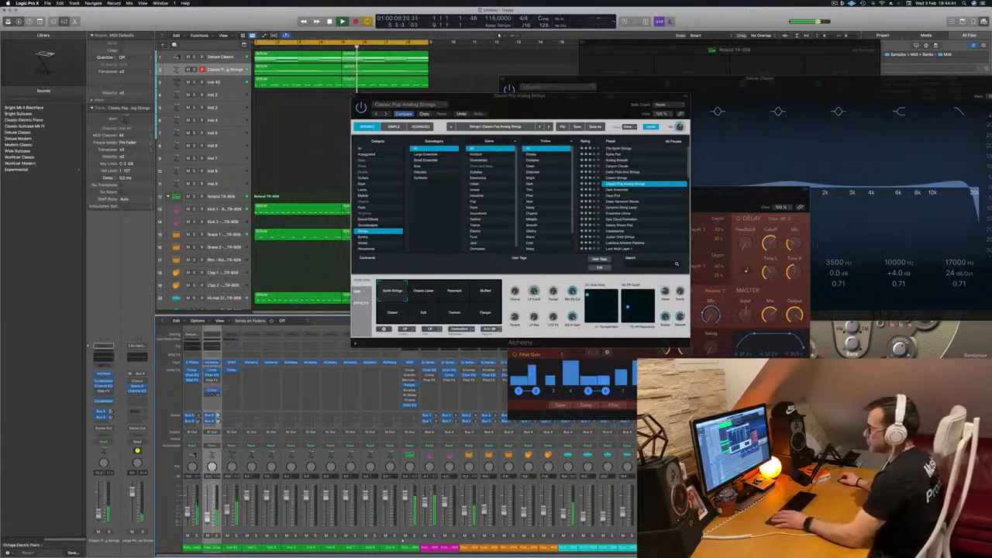
{"action": "left_click_drag", "start_coordinate": [524, 108], "coordinate": [619, 105]}
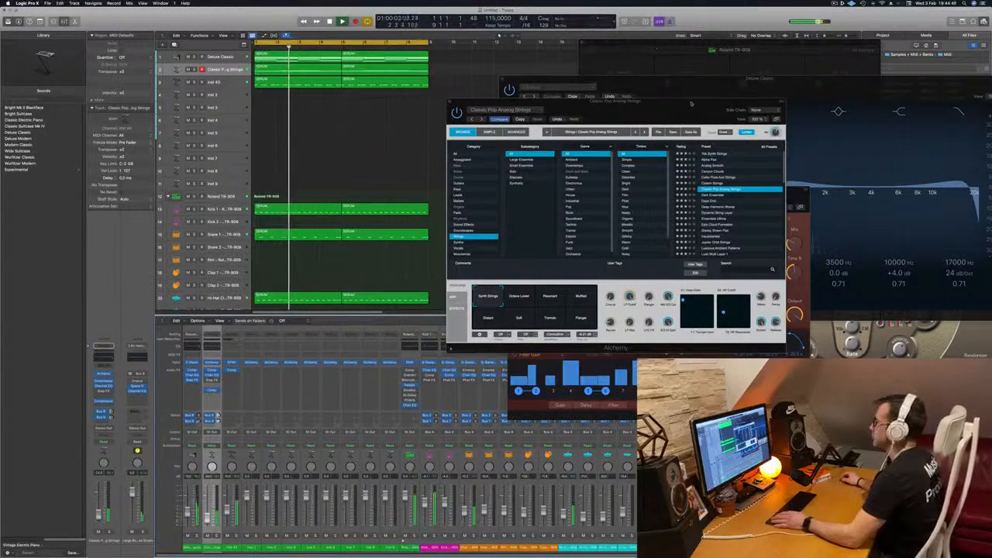
{"action": "left_click_drag", "start_coordinate": [642, 102], "coordinate": [749, 96]}
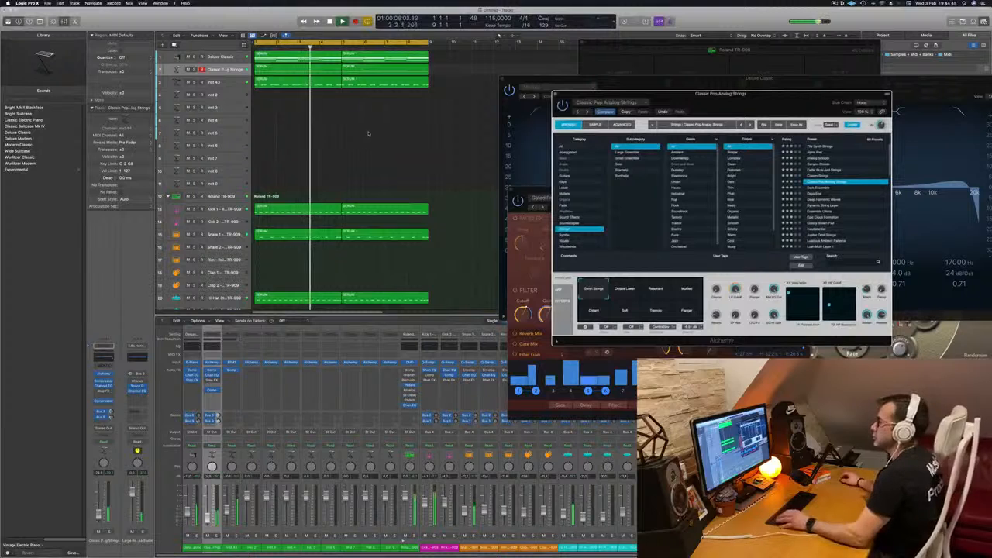
Step: Open the EFM1 synth on the bass track, reposition its window and step through the lead presets during playback
{"action": "scroll", "coordinate": [371, 132], "scroll_direction": "down", "scroll_amount": 1}
{"action": "left_click", "coordinate": [221, 83]}
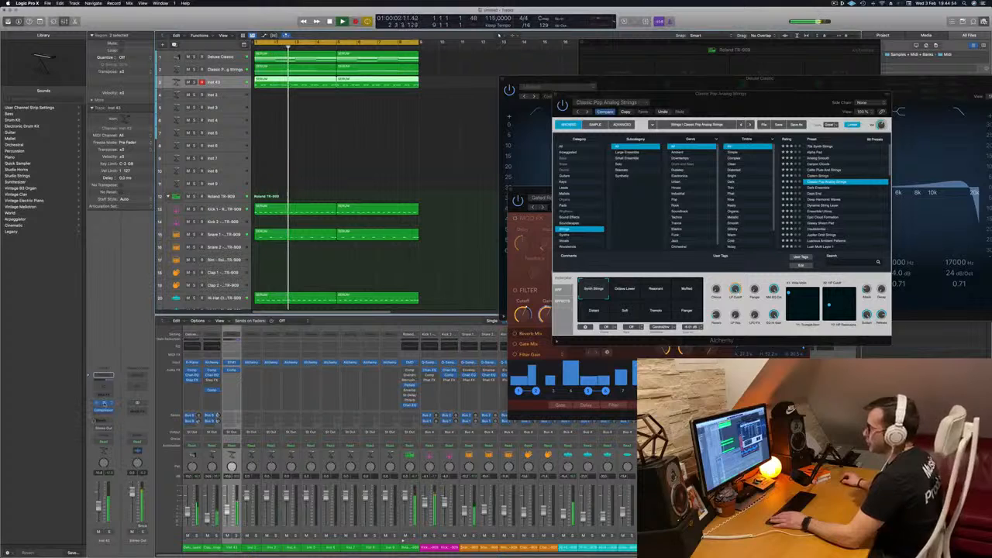
{"action": "left_click", "coordinate": [103, 404]}
{"action": "key", "text": "space"}
{"action": "left_click_drag", "start_coordinate": [851, 190], "coordinate": [541, 206]}
{"action": "left_click", "coordinate": [431, 209]}
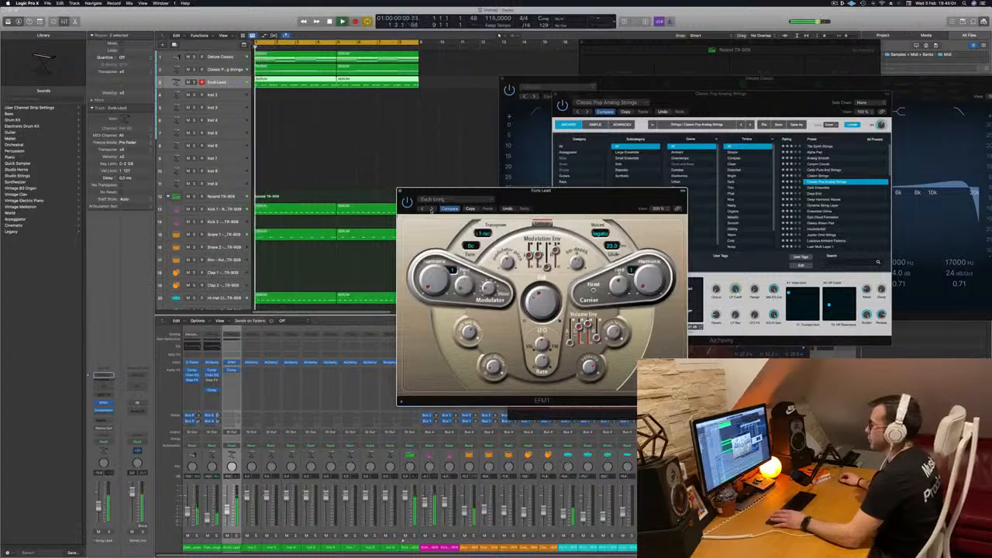
Step: Audition EFM1's FM Bass presets from Dark Attack Bass through Detroit Bass to House Bass during playback
{"action": "key", "text": "space"}
{"action": "left_click", "coordinate": [460, 200]}
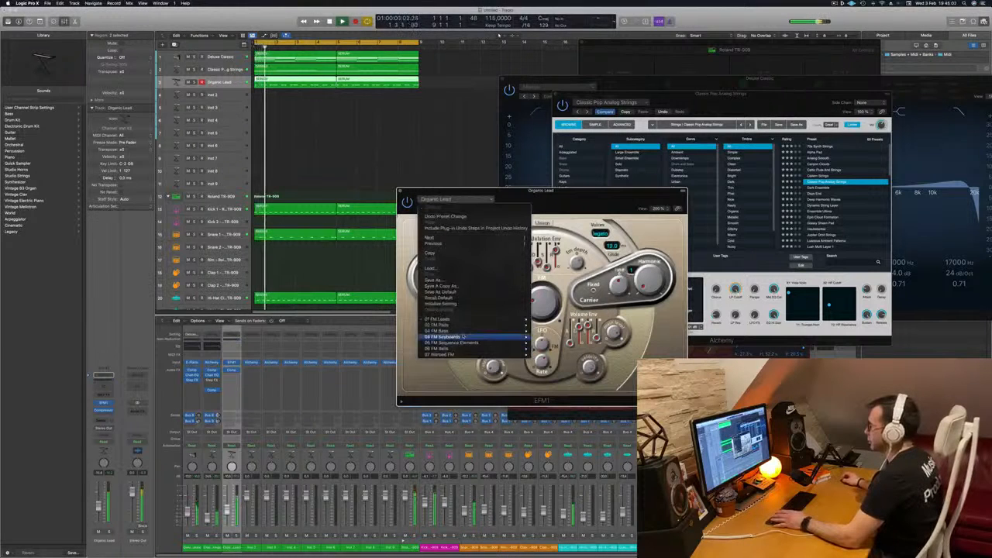
{"action": "mouse_move", "coordinate": [512, 331]}
{"action": "left_click", "coordinate": [555, 331]}
{"action": "left_click_drag", "start_coordinate": [561, 193], "coordinate": [446, 227]}
{"action": "left_click", "coordinate": [354, 244]}
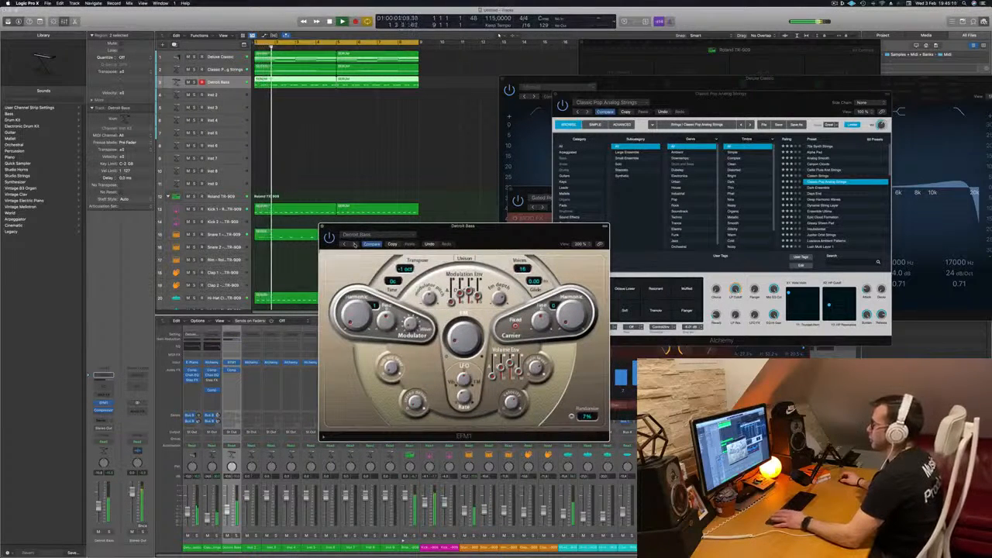
{"action": "left_click", "coordinate": [354, 244]}
{"action": "left_click", "coordinate": [354, 244]}
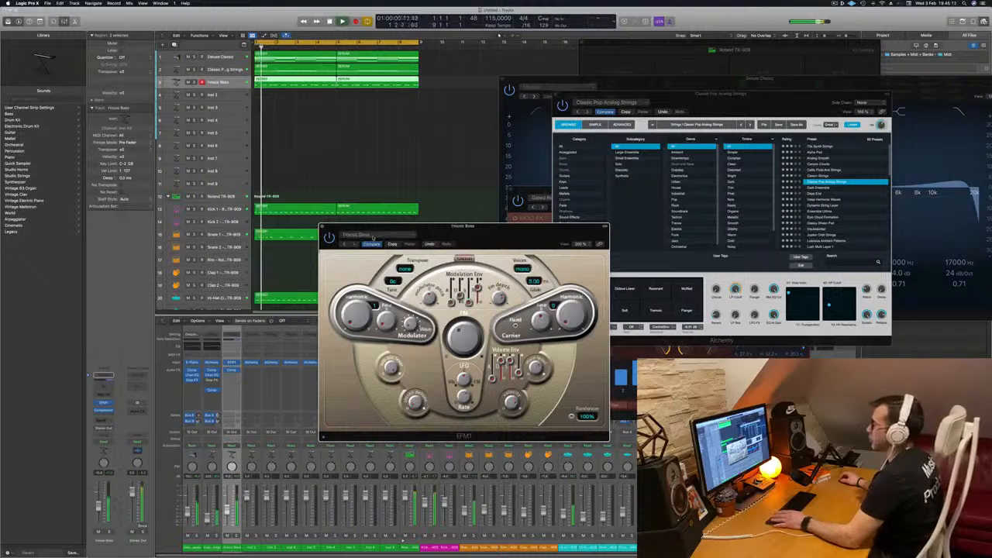
Step: Load the Dark Attack Bass preset in EFM1 and lower the bass track's volume slightly
{"action": "left_click", "coordinate": [373, 238]}
{"action": "mouse_move", "coordinate": [417, 366]}
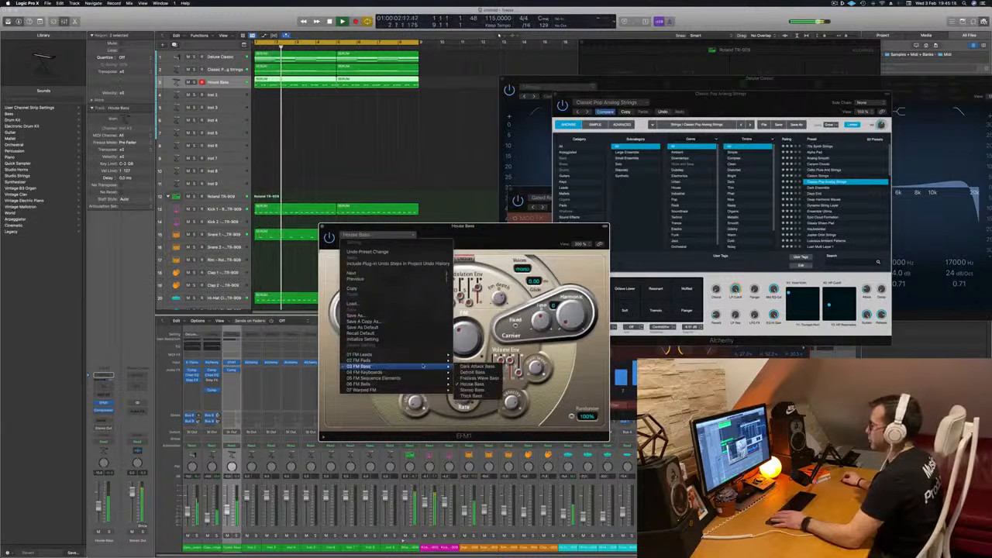
{"action": "left_click", "coordinate": [474, 366]}
{"action": "left_click_drag", "start_coordinate": [465, 225], "coordinate": [566, 194]}
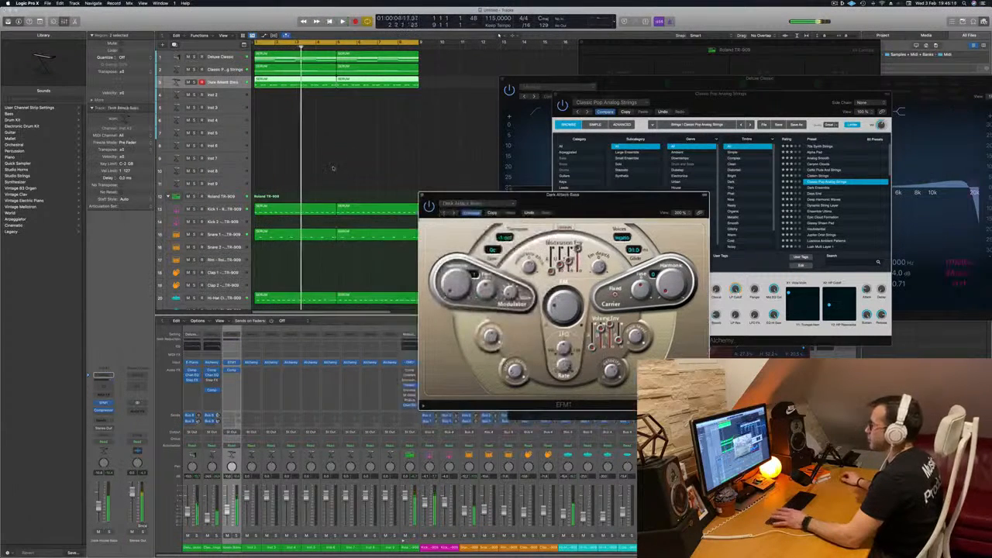
{"action": "left_click_drag", "start_coordinate": [99, 509], "coordinate": [99, 512]}
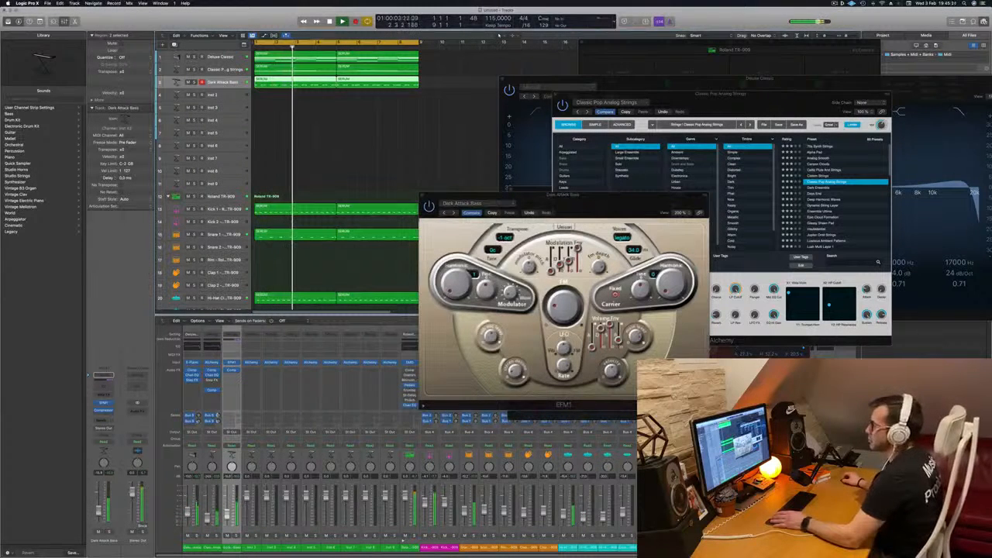
Step: Close the EFM1 window, deselect the bass regions and play the arrangement from the start
{"action": "left_click_drag", "start_coordinate": [511, 196], "coordinate": [429, 207]}
{"action": "left_click", "coordinate": [344, 217]}
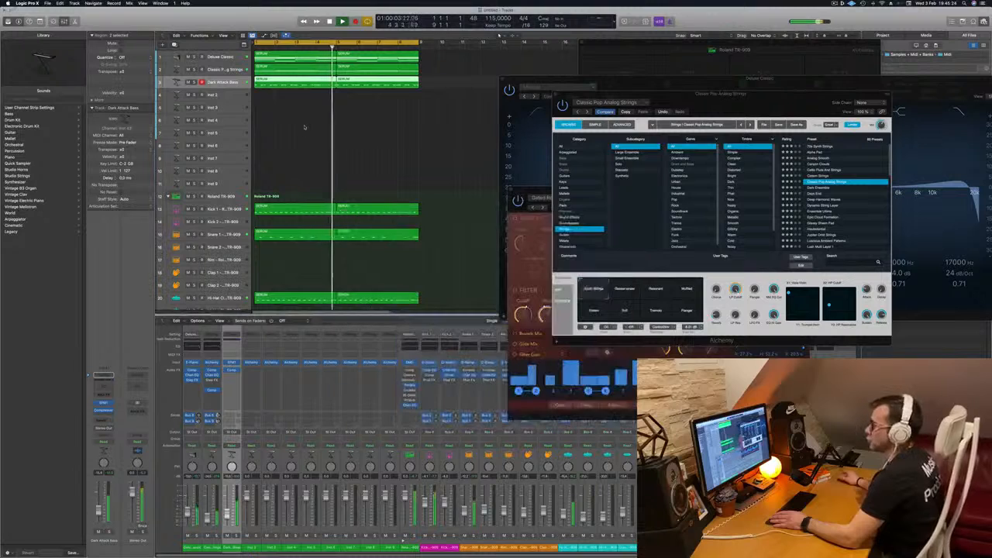
{"action": "left_click", "coordinate": [305, 128]}
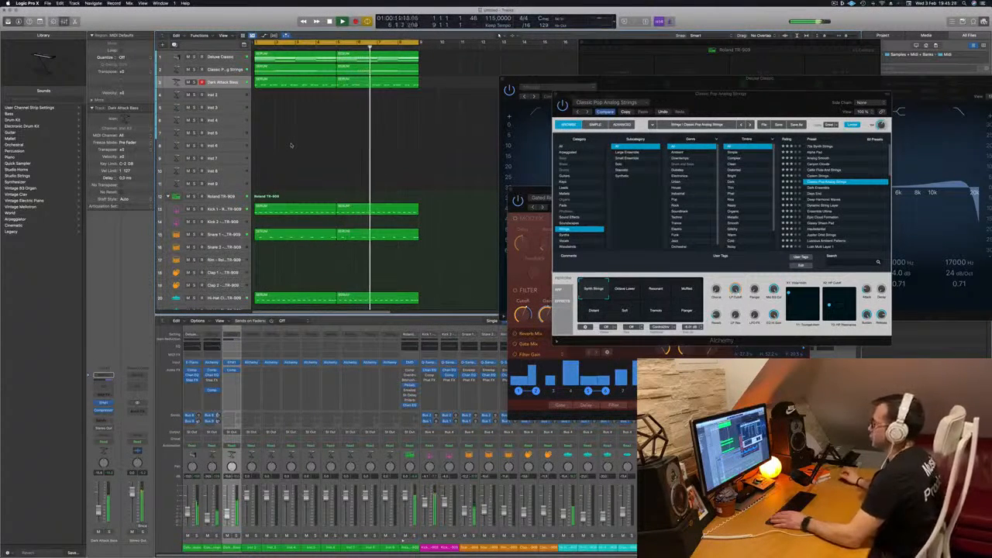
{"action": "key", "text": "Return"}
{"action": "scroll", "coordinate": [302, 139], "scroll_direction": "down", "scroll_amount": 2}
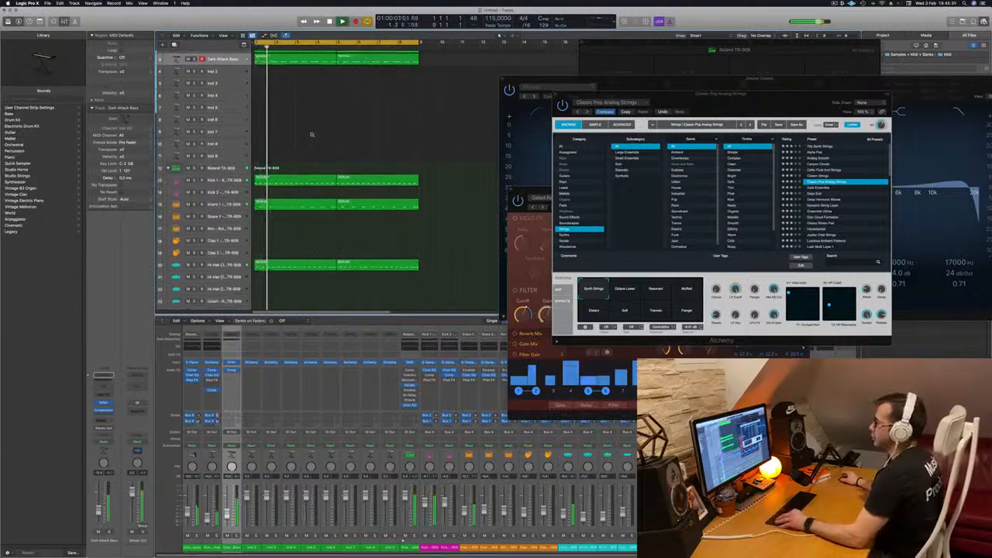
{"action": "scroll", "coordinate": [312, 135], "scroll_direction": "down", "scroll_amount": 1}
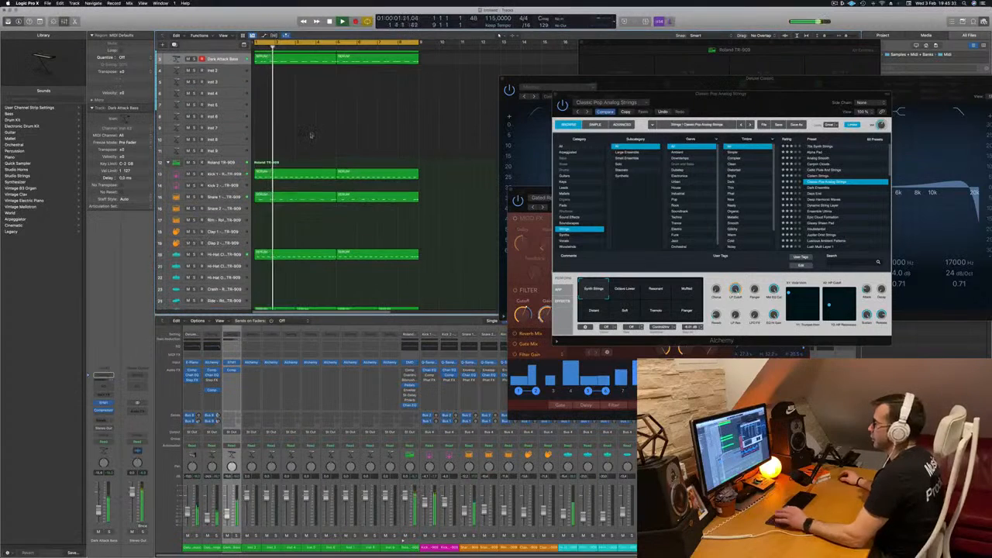
Step: Close the remaining instrument and effect windows covering the arrangement, including Alchemy and the Gated Step FX
{"action": "left_click", "coordinate": [697, 44]}
{"action": "left_click", "coordinate": [581, 41]}
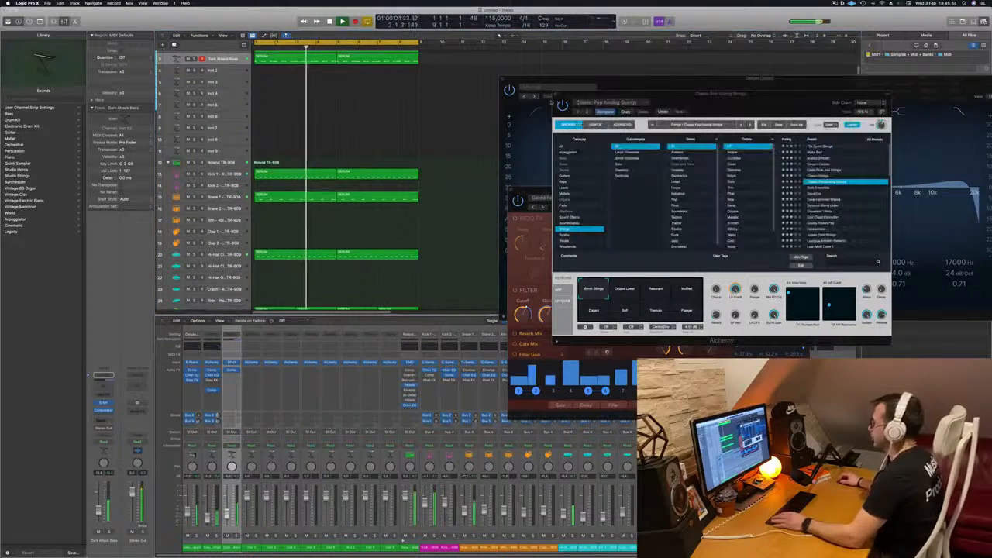
{"action": "left_click", "coordinate": [556, 94]}
{"action": "left_click", "coordinate": [504, 79]}
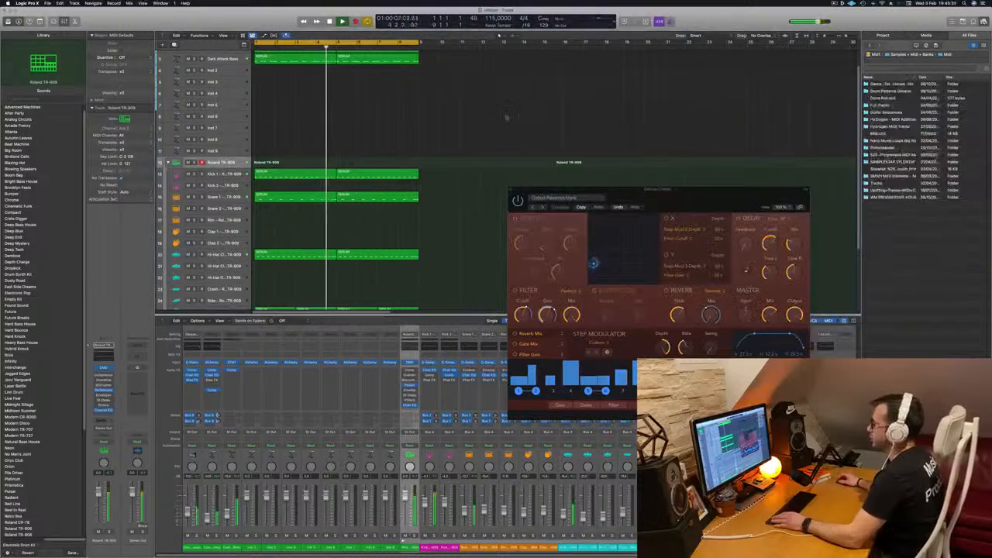
{"action": "left_click", "coordinate": [512, 190]}
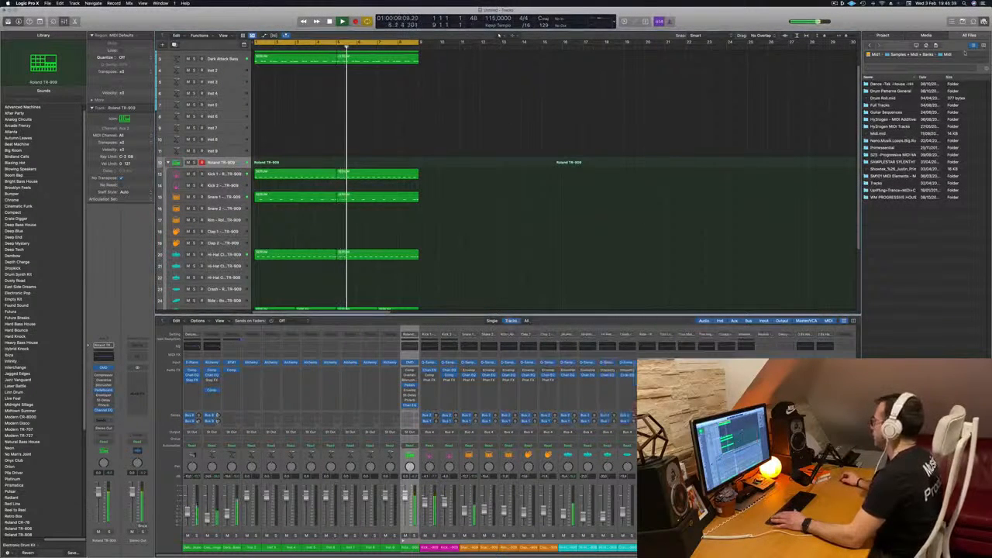
Step: Show the Apple Loops browser and add the 12-8 Afro Cuban Conga 01 loop at bar 1 on a new track below Modern TR-707
{"action": "left_click", "coordinate": [927, 34]}
{"action": "left_click", "coordinate": [927, 35]}
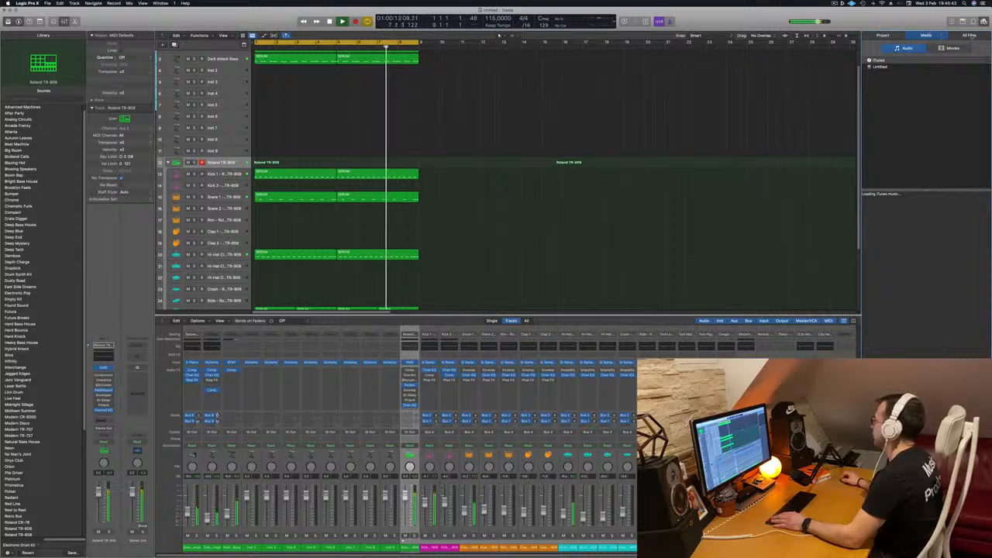
{"action": "key", "text": "o"}
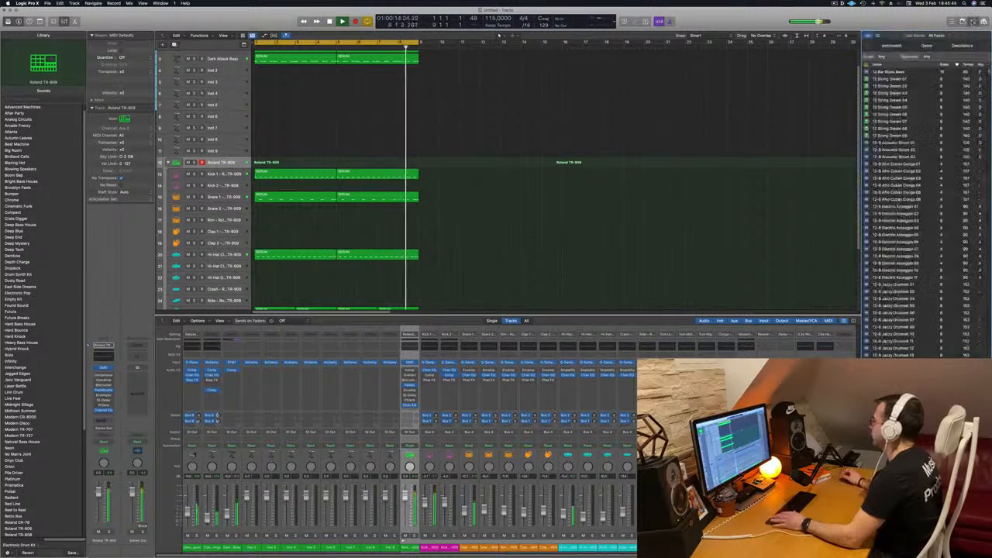
{"action": "left_click", "coordinate": [899, 163]}
{"action": "scroll", "coordinate": [582, 201], "scroll_direction": "down", "scroll_amount": 5}
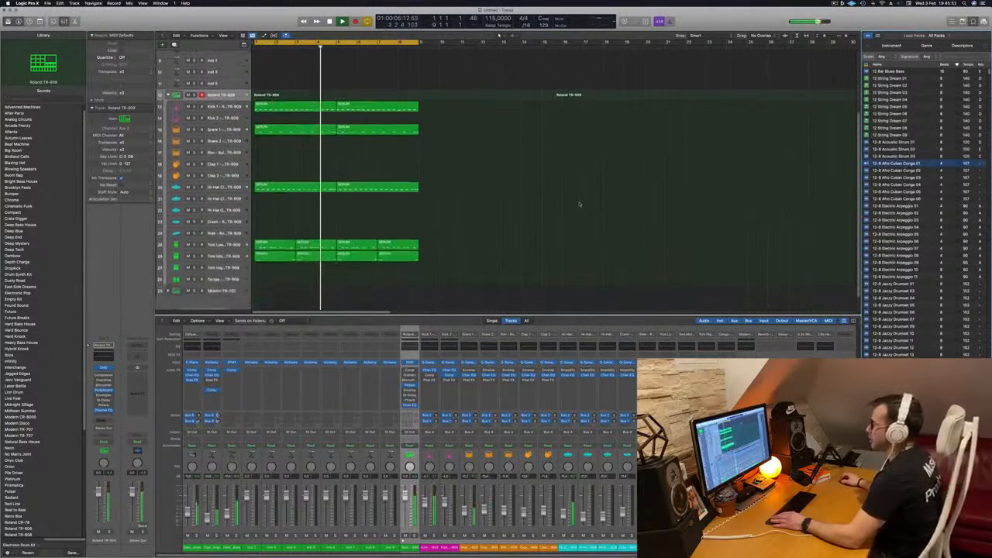
{"action": "left_click_drag", "start_coordinate": [901, 163], "coordinate": [237, 297]}
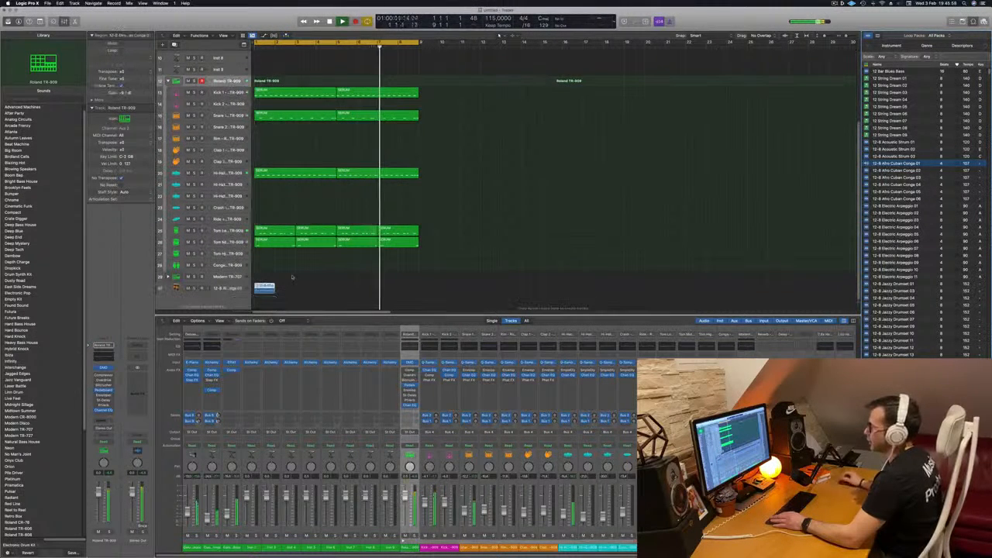
Step: Select the new conga track, increase its track height and play the loop with the beat from the start
{"action": "left_click", "coordinate": [226, 289]}
{"action": "key", "text": "Return"}
{"action": "left_click_drag", "start_coordinate": [173, 293], "coordinate": [173, 319]}
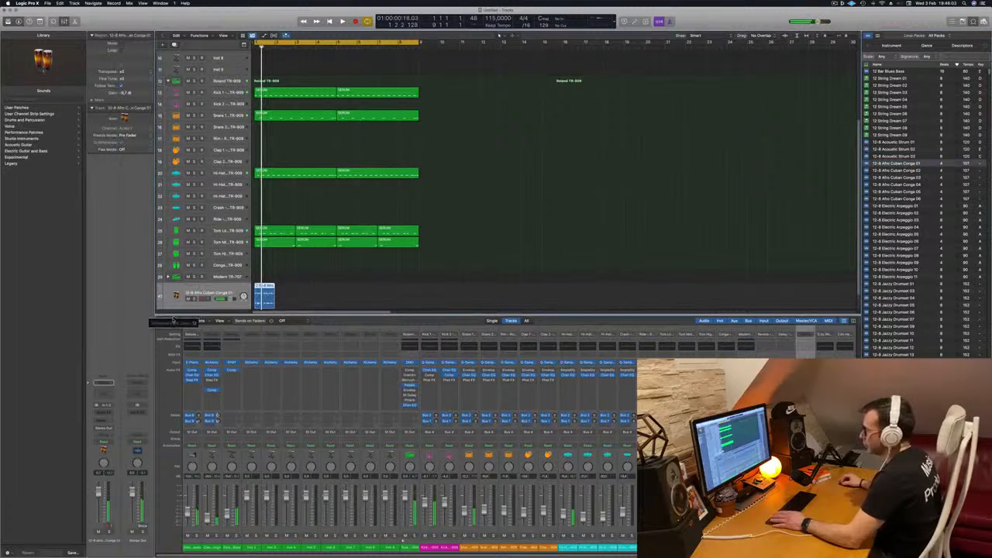
{"action": "scroll", "coordinate": [313, 294], "scroll_direction": "down", "scroll_amount": 2}
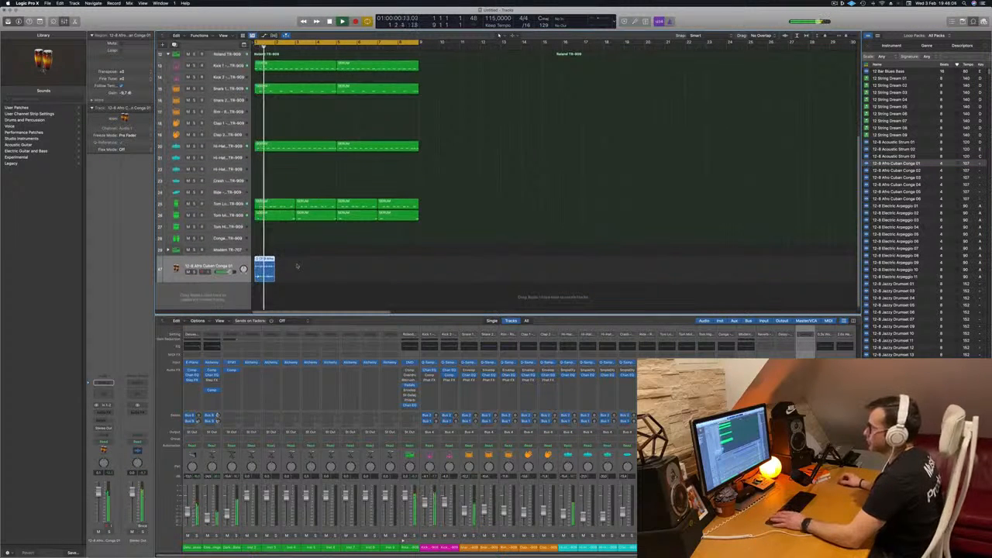
{"action": "key", "text": "Return"}
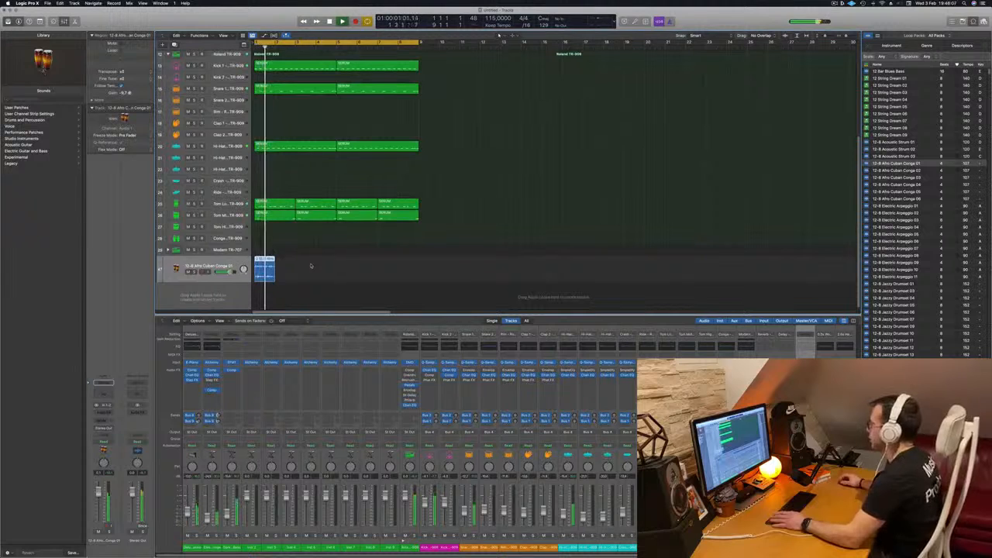
Step: Delete the 12-8 Afro Cuban Conga 01 region, keeping its track, and search the Apple Loops for "conga"
{"action": "key", "text": "Return"}
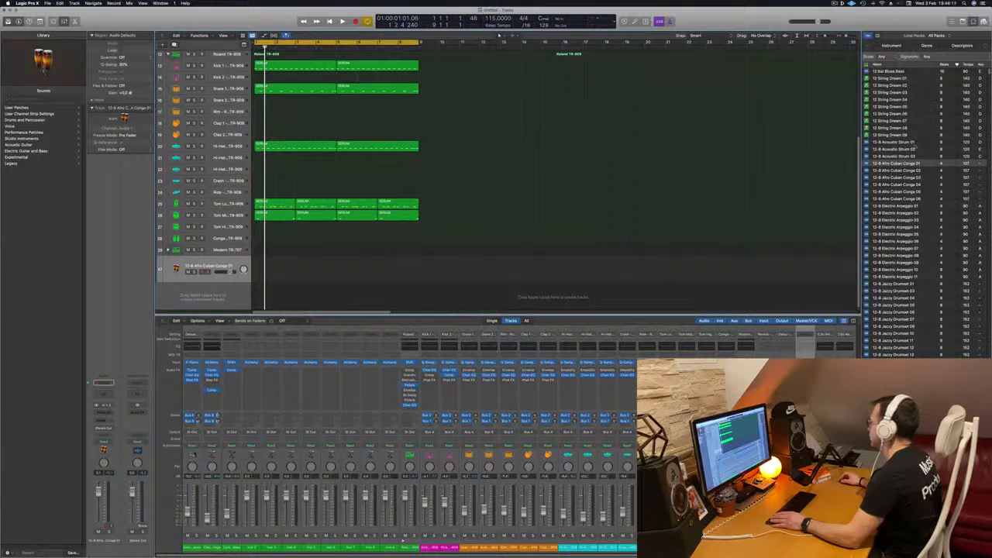
{"action": "scroll", "coordinate": [915, 157], "scroll_direction": "down", "scroll_amount": 4}
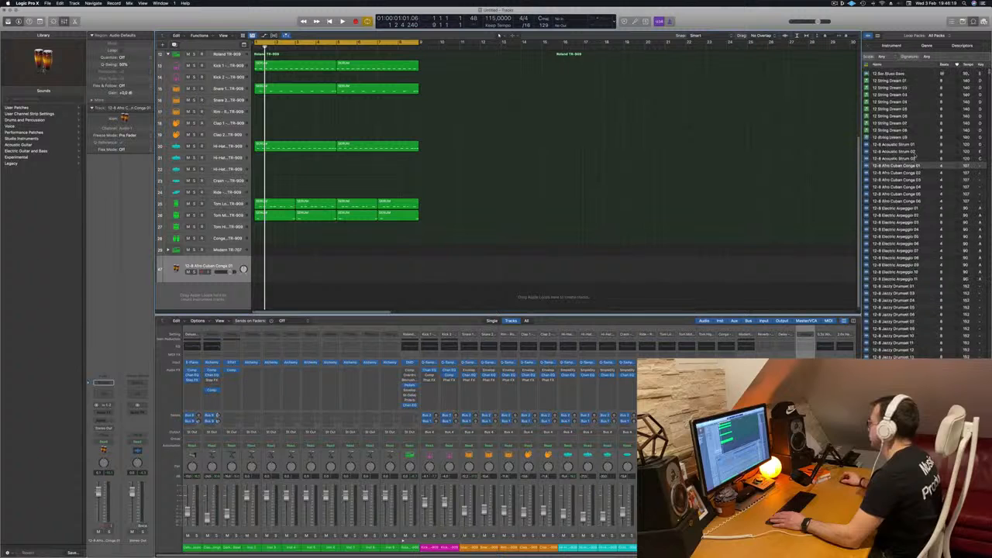
{"action": "scroll", "coordinate": [923, 140], "scroll_direction": "up", "scroll_amount": 4}
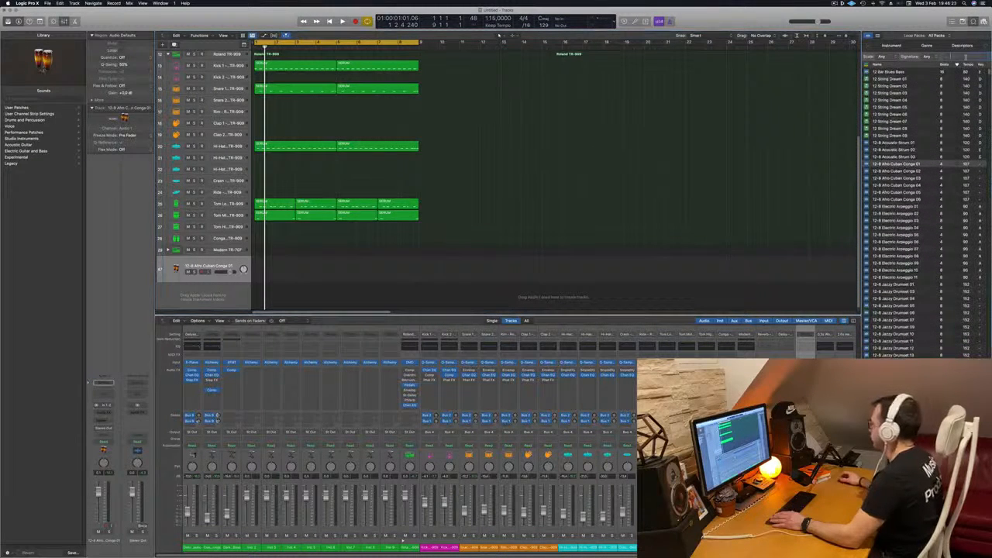
{"action": "key", "text": "Return"}
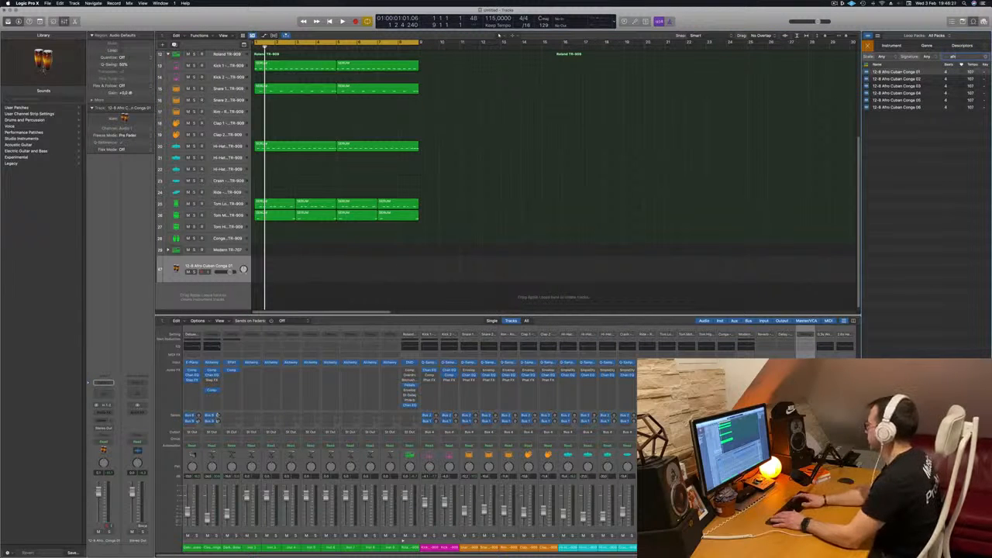
{"action": "key", "text": "BackSpace"}
{"action": "key", "text": "BackSpace"}
{"action": "key", "text": "BackSpace"}
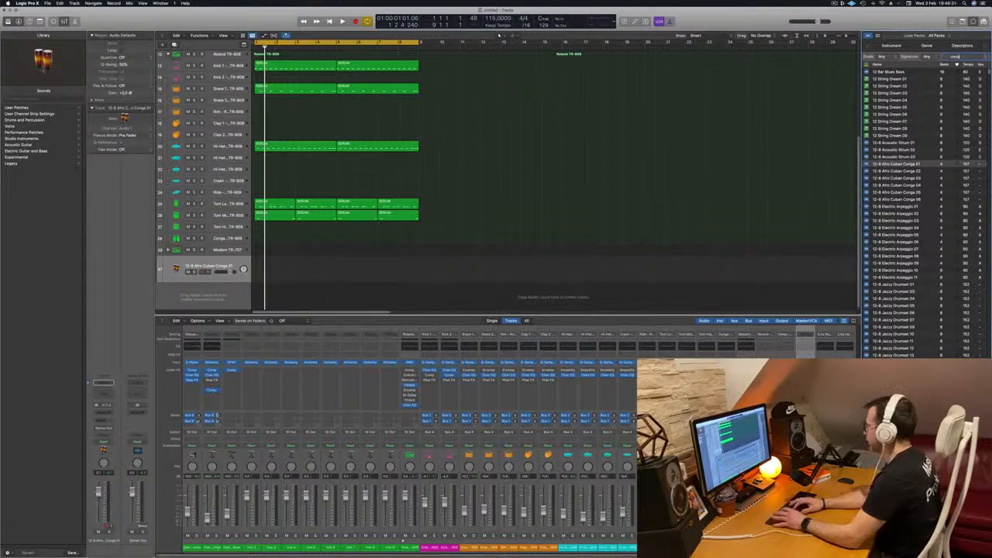
{"action": "key", "text": "Return"}
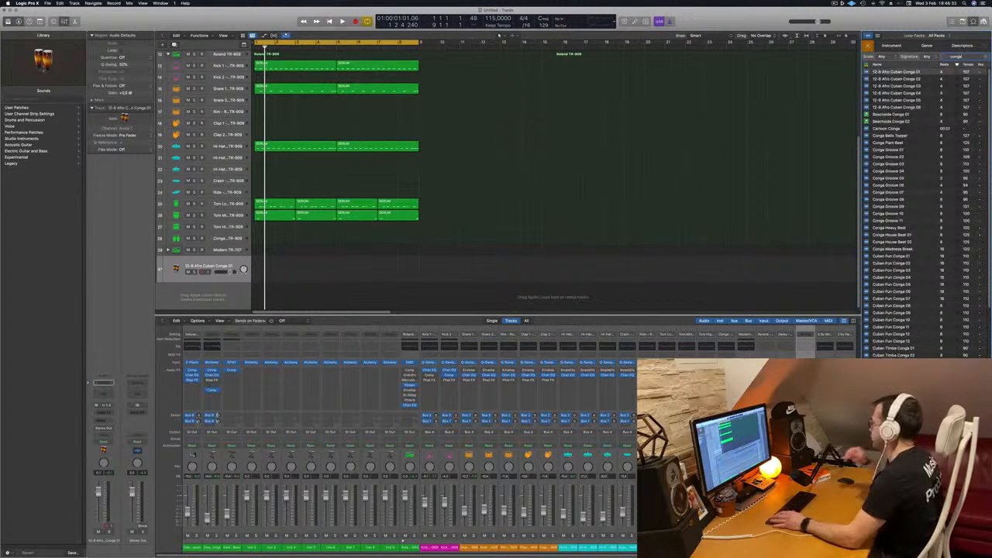
Step: Place the Havana Congas 01 loop at bar 1 on the empty conga track and play it with the beat from the start
{"action": "scroll", "coordinate": [922, 209], "scroll_direction": "down", "scroll_amount": 5}
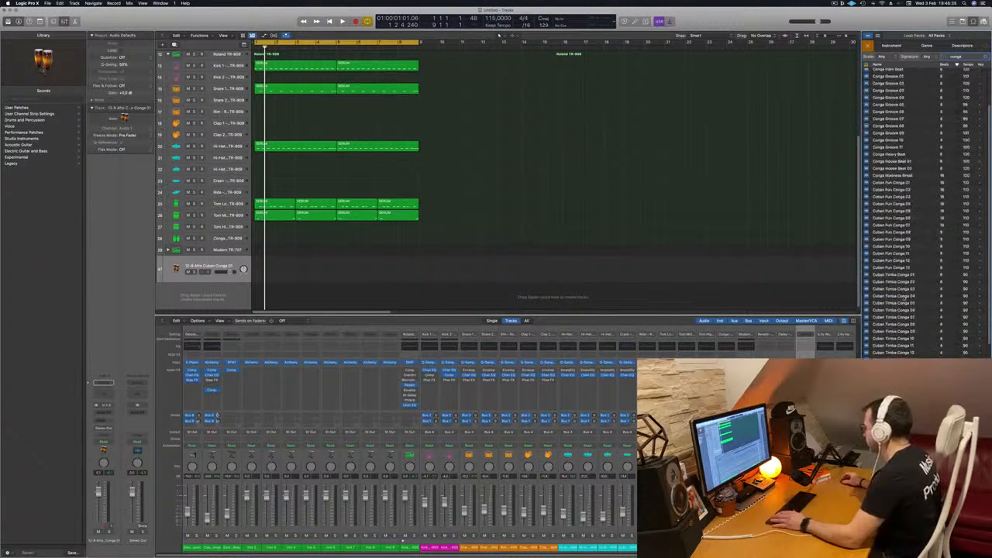
{"action": "left_click_drag", "start_coordinate": [477, 283], "coordinate": [265, 270]}
{"action": "left_click", "coordinate": [271, 264]}
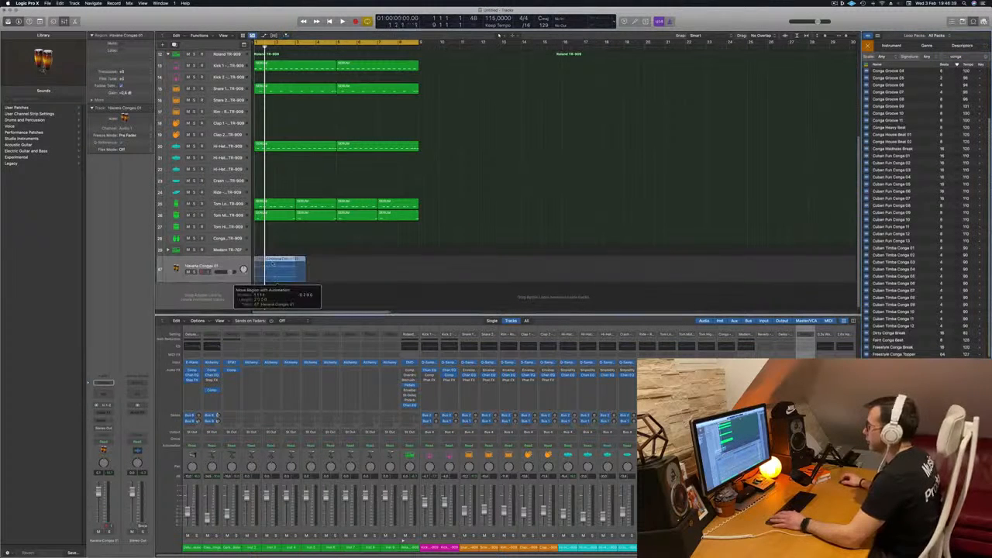
{"action": "key", "text": "space"}
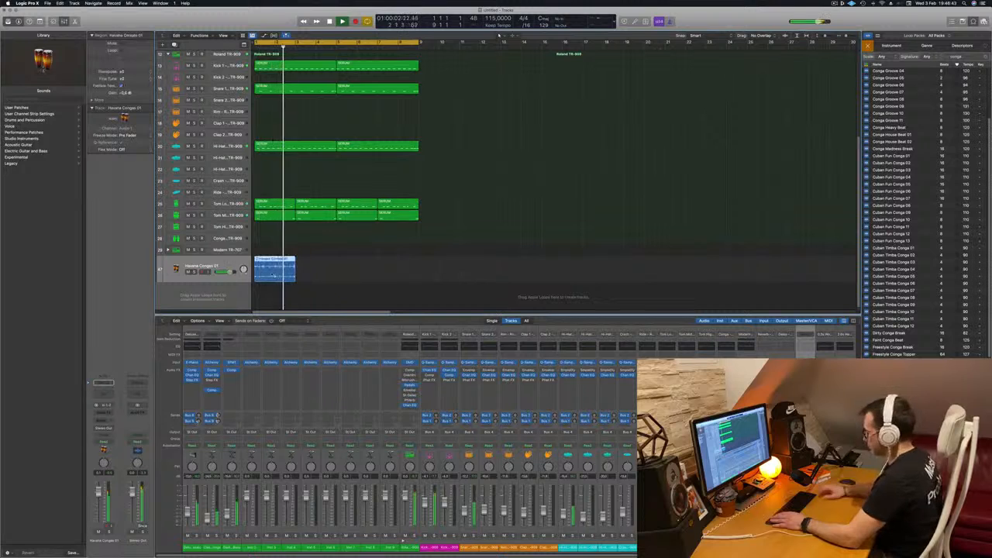
{"action": "key", "text": "space"}
{"action": "key", "text": "space"}
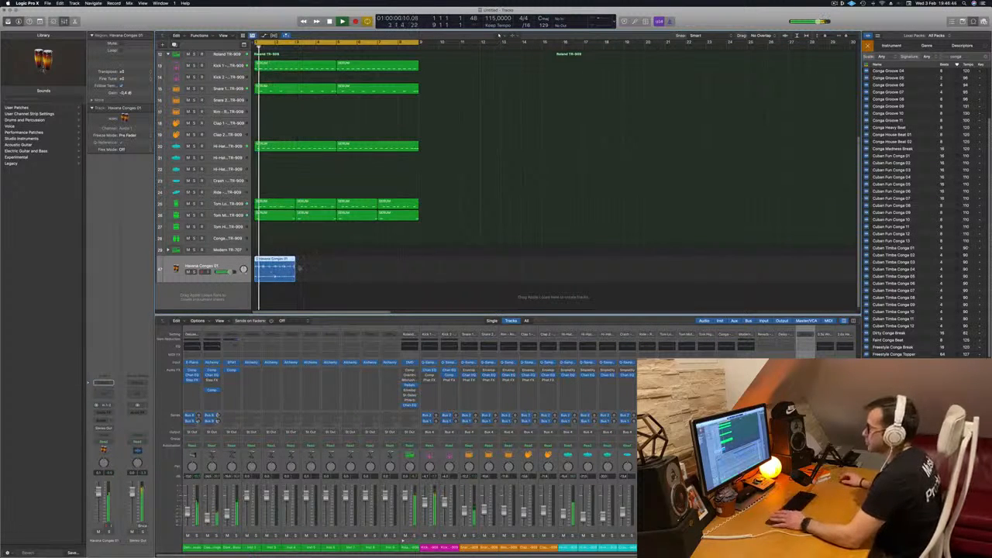
Step: Repeat the Havana Congas 01 region so it fills all eight bars, and play it from the start
{"action": "left_click_drag", "start_coordinate": [290, 263], "coordinate": [356, 269]}
{"action": "left_click", "coordinate": [270, 260], "text": "shift"}
{"action": "key", "text": "space"}
{"action": "key", "text": "space"}
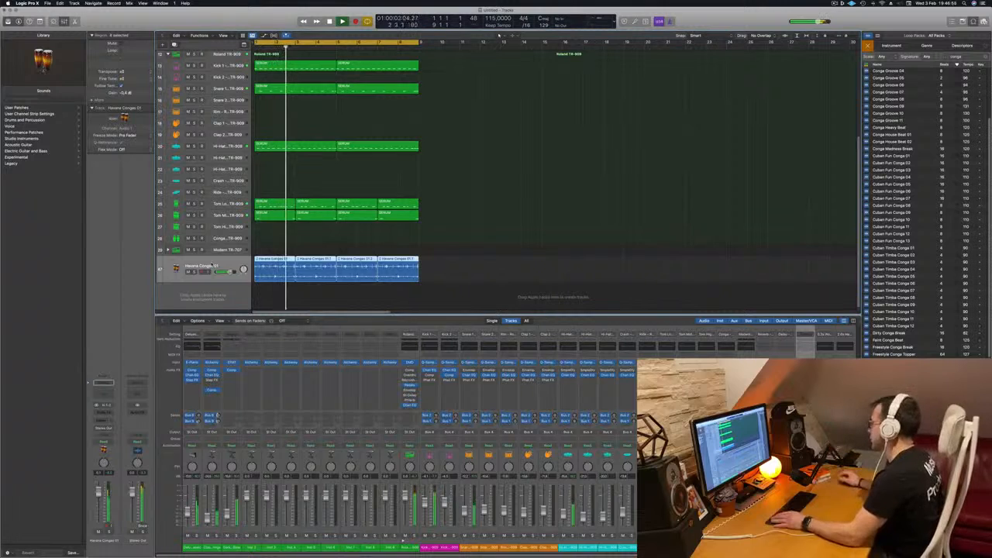
Step: Stop playback and audition the Havana Congas 01, Cuban Timba Conga 12 and Funky Pop Conga 01 loops
{"action": "scroll", "coordinate": [890, 254], "scroll_direction": "down", "scroll_amount": 2}
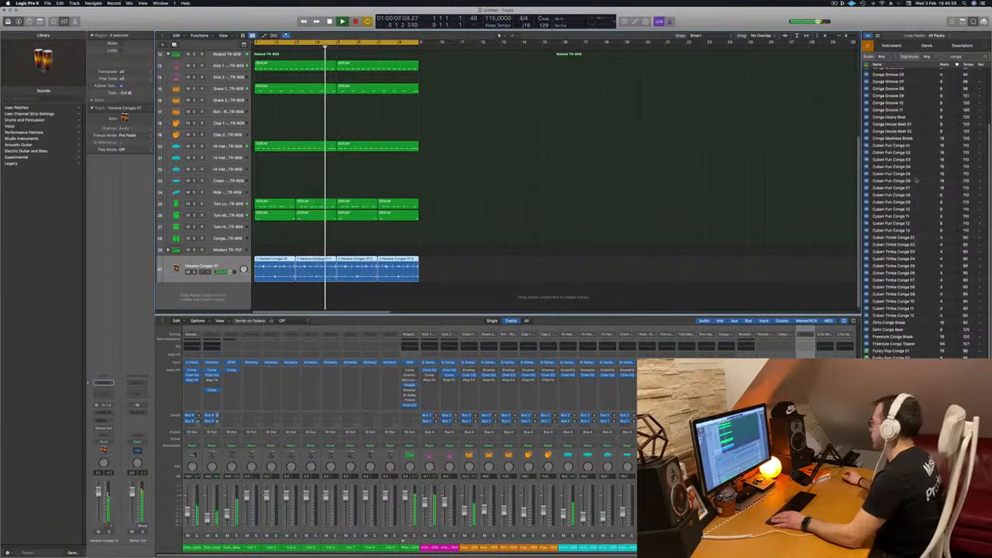
{"action": "scroll", "coordinate": [921, 335], "scroll_direction": "down", "scroll_amount": 3}
{"action": "scroll", "coordinate": [921, 334], "scroll_direction": "down", "scroll_amount": 2}
{"action": "key", "text": "space"}
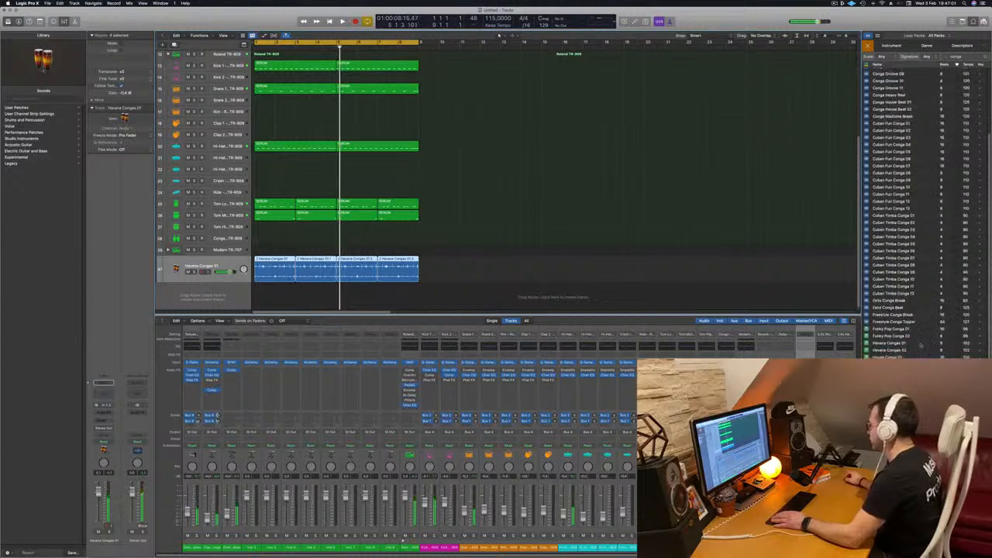
{"action": "left_click", "coordinate": [891, 338]}
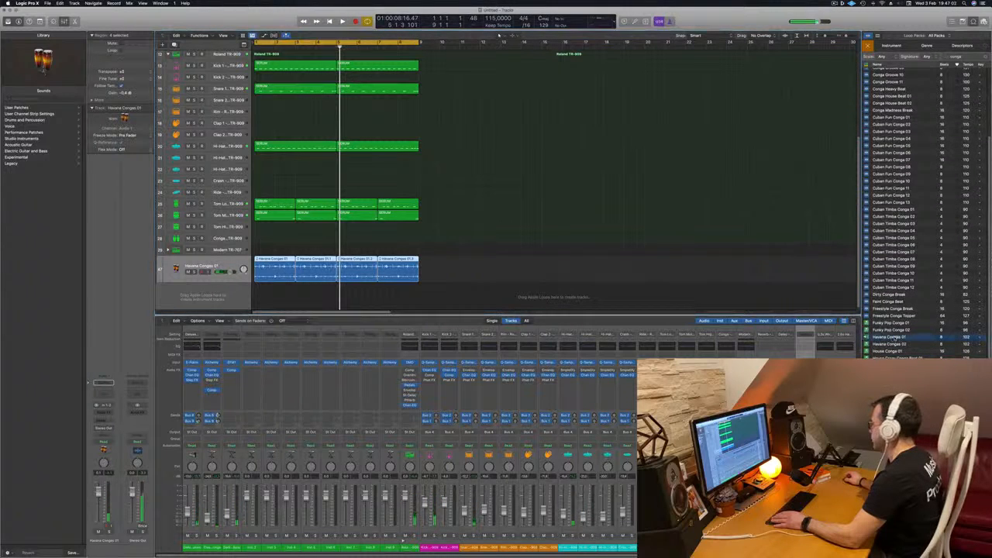
{"action": "left_click", "coordinate": [883, 289]}
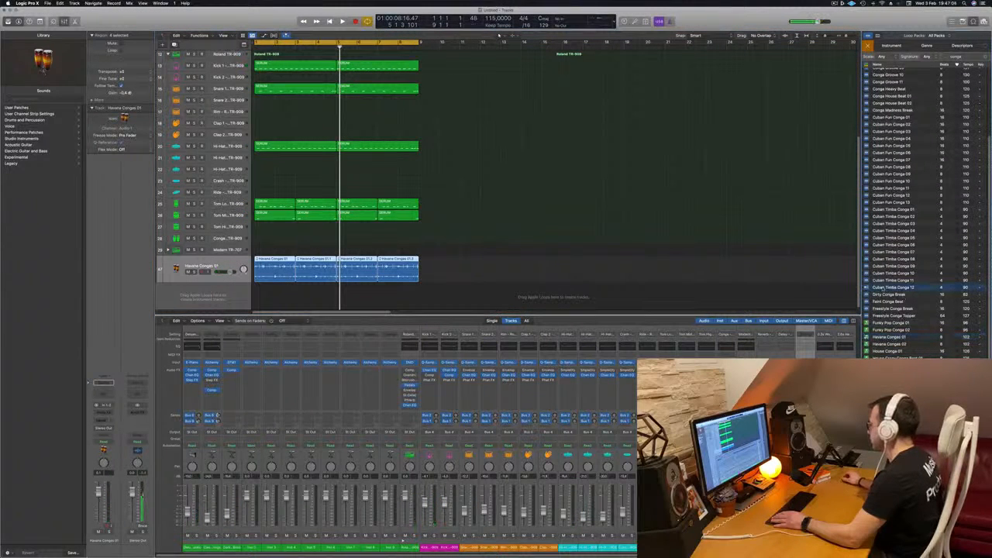
{"action": "left_click", "coordinate": [886, 323]}
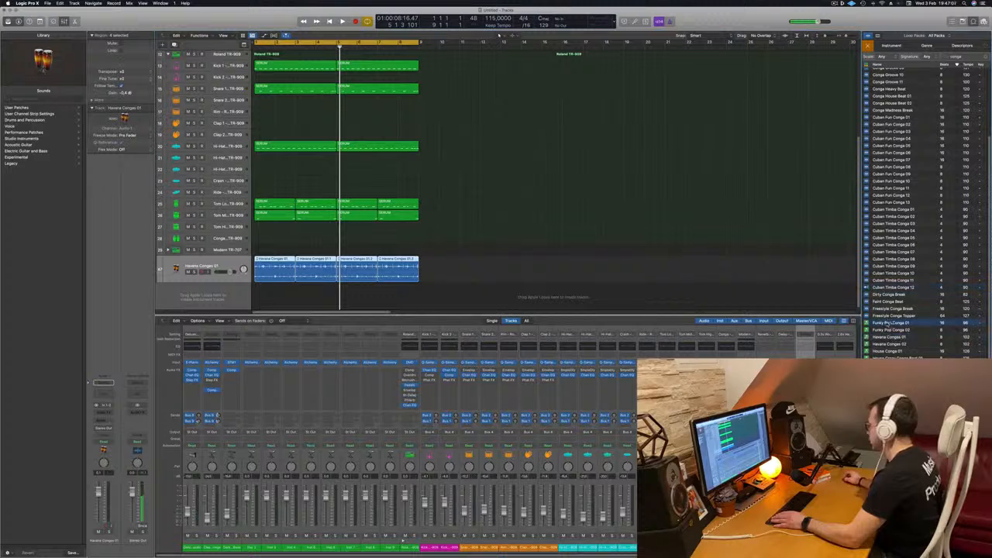
Step: Audition conga loops further down the results, including Quincy - Conga 1 and Reflective Congas 01
{"action": "scroll", "coordinate": [892, 321], "scroll_direction": "down", "scroll_amount": 5}
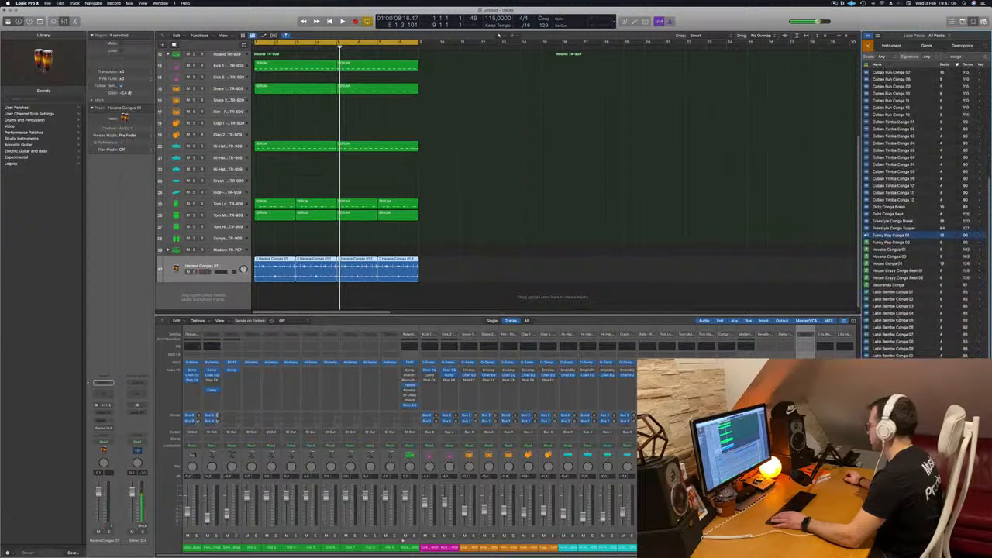
{"action": "scroll", "coordinate": [892, 321], "scroll_direction": "down", "scroll_amount": 5}
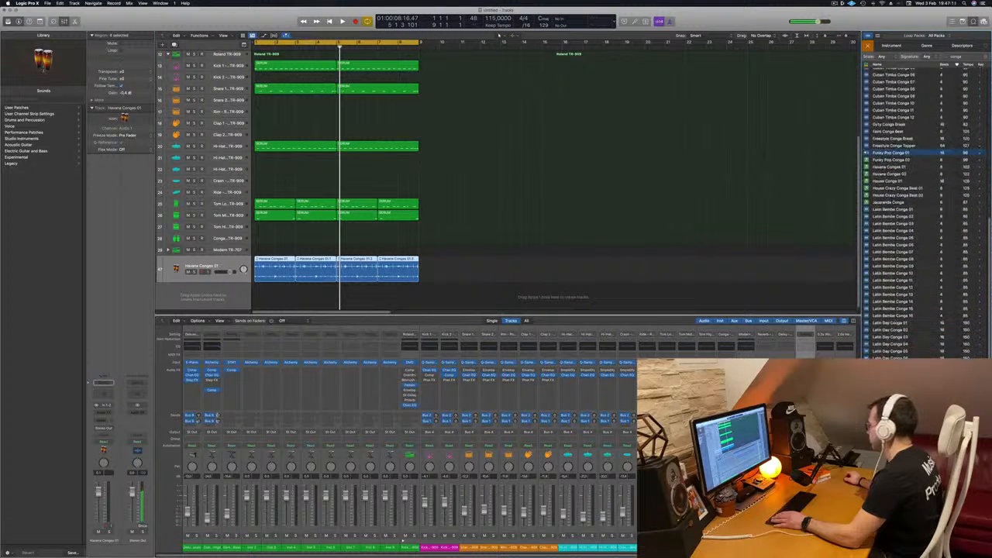
{"action": "scroll", "coordinate": [892, 321], "scroll_direction": "down", "scroll_amount": 4}
{"action": "left_click", "coordinate": [892, 326]}
{"action": "scroll", "coordinate": [891, 326], "scroll_direction": "down", "scroll_amount": 1}
{"action": "left_click", "coordinate": [892, 339]}
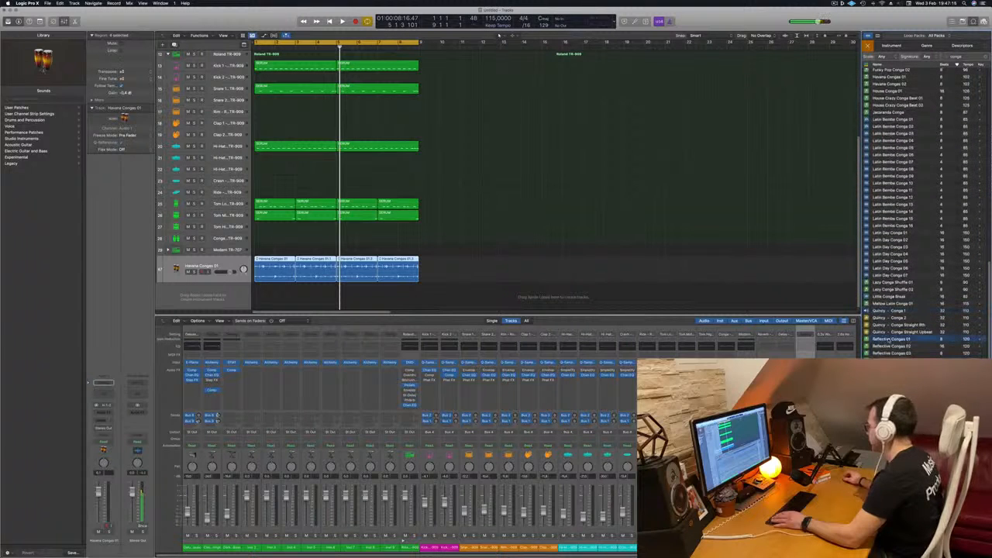
Step: Add the Reflective Congas 01 loop at bar 1 on a new track below Havana Congas 01 and repeat it across eight bars
{"action": "scroll", "coordinate": [900, 325], "scroll_direction": "down", "scroll_amount": 2}
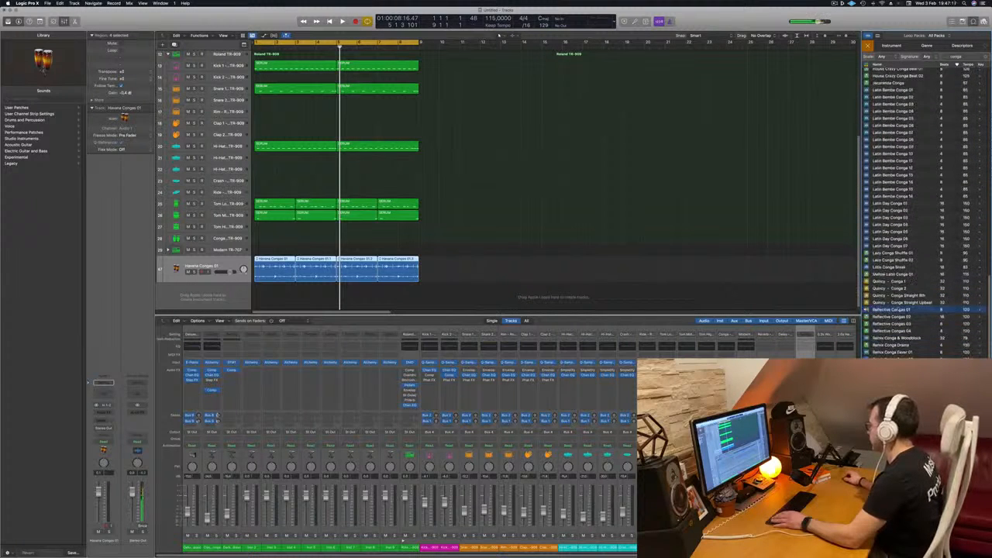
{"action": "left_click_drag", "start_coordinate": [892, 309], "coordinate": [268, 303]}
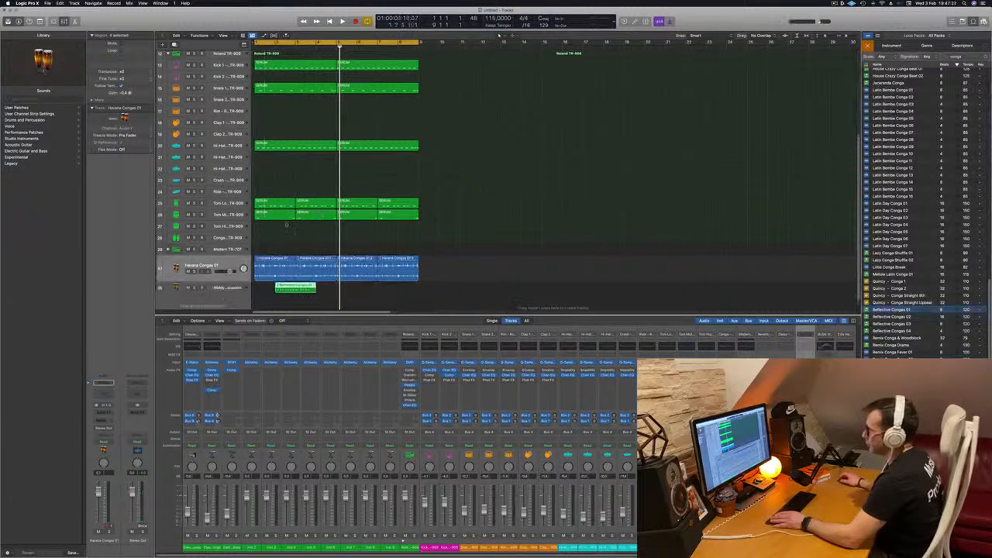
{"action": "left_click_drag", "start_coordinate": [297, 290], "coordinate": [275, 290]}
{"action": "key", "text": "space"}
{"action": "left_click", "coordinate": [205, 293]}
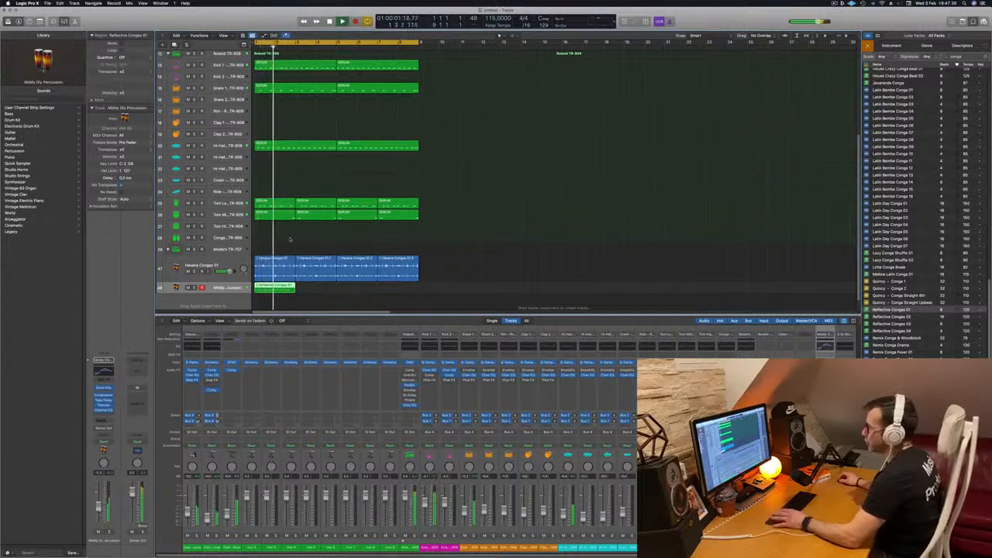
{"action": "left_click_drag", "start_coordinate": [277, 288], "coordinate": [366, 292]}
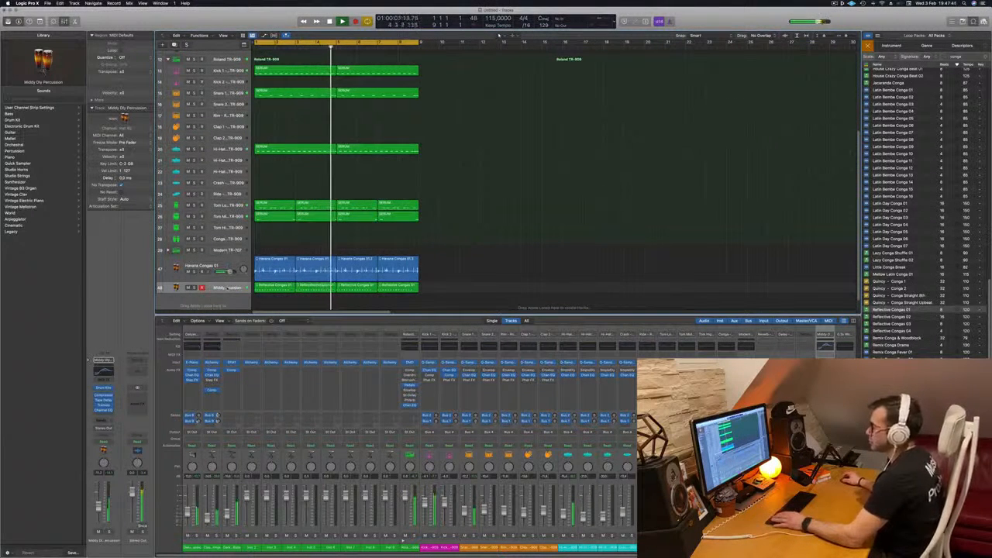
Step: Compare the two conga tracks during playback by muting and soloing them in turn, and restore the full mix
{"action": "left_click", "coordinate": [188, 288]}
{"action": "left_click", "coordinate": [194, 288]}
{"action": "left_click", "coordinate": [193, 288]}
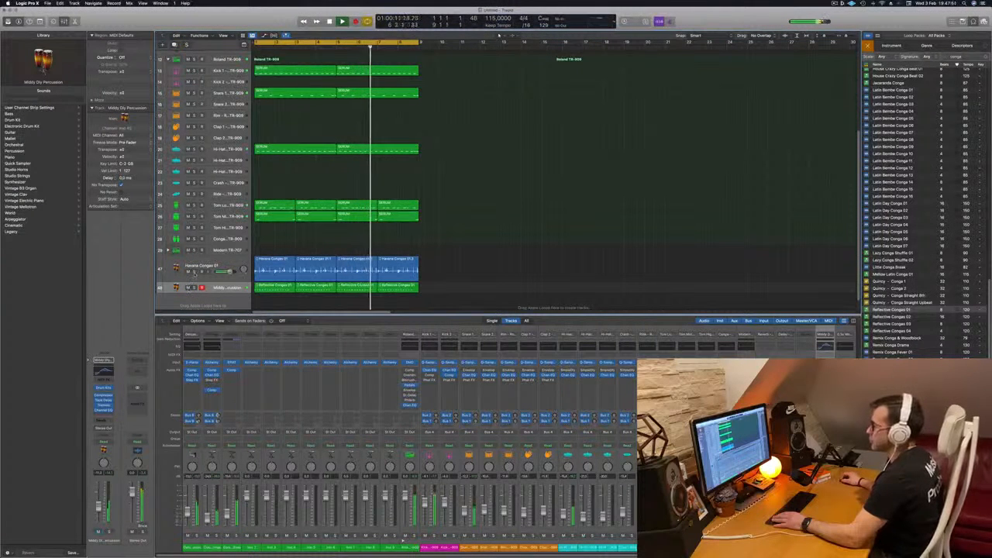
{"action": "left_click", "coordinate": [195, 272]}
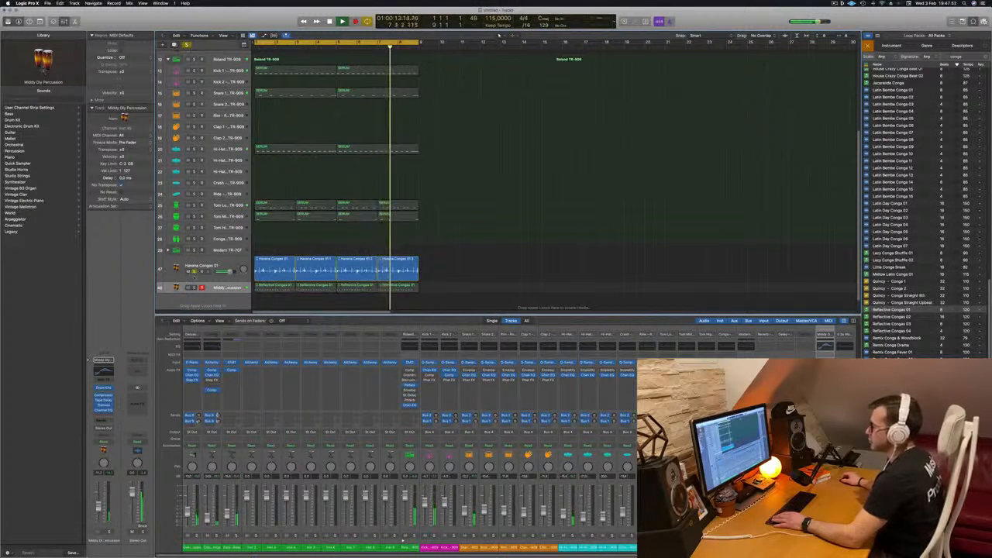
{"action": "left_click", "coordinate": [195, 273]}
{"action": "left_click", "coordinate": [195, 287]}
{"action": "left_click", "coordinate": [195, 287]}
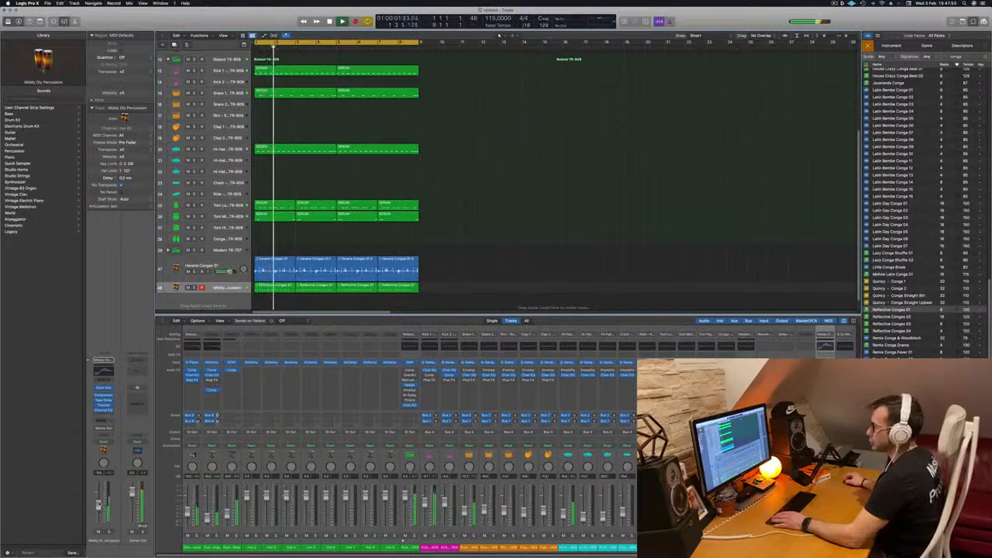
Step: Repeat all regions of the eight-bar arrangement three times to fill 32 bars, and clear the selection
{"action": "scroll", "coordinate": [509, 230], "scroll_direction": "up", "scroll_amount": 2}
{"action": "scroll", "coordinate": [508, 231], "scroll_direction": "up", "scroll_amount": 5}
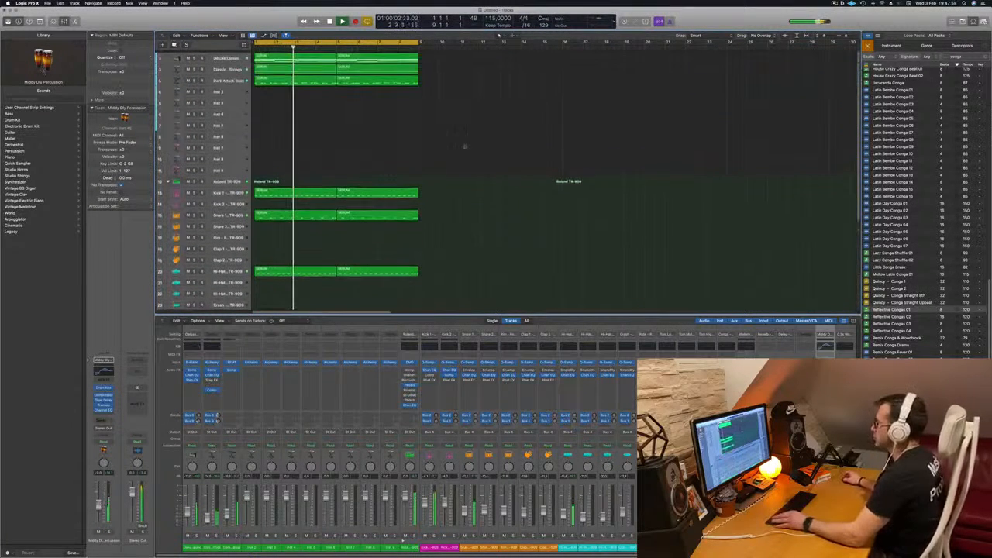
{"action": "scroll", "coordinate": [453, 146], "scroll_direction": "down", "scroll_amount": 4}
{"action": "scroll", "coordinate": [417, 127], "scroll_direction": "up", "scroll_amount": 4}
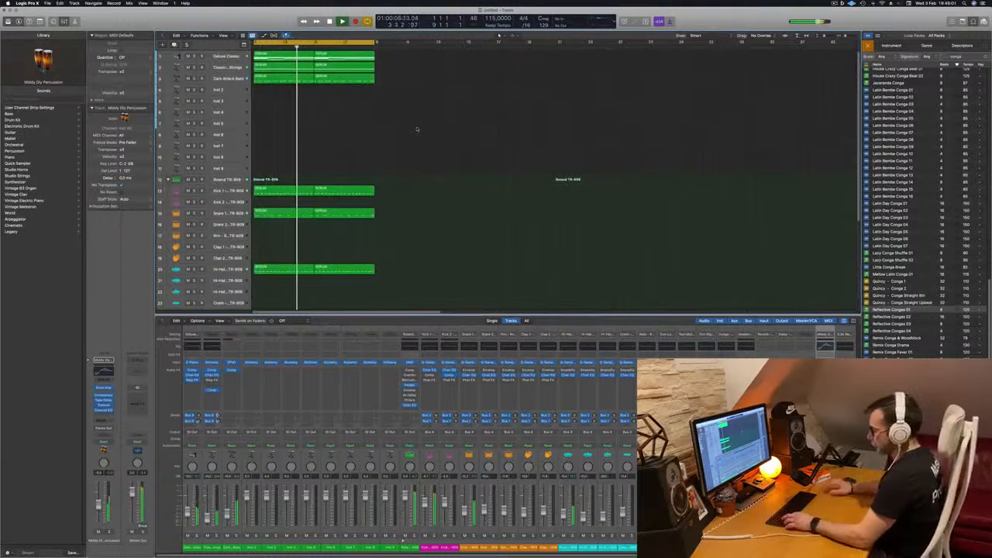
{"action": "key", "text": "super+r"}
{"action": "key", "text": "super+r"}
{"action": "key", "text": "super+r"}
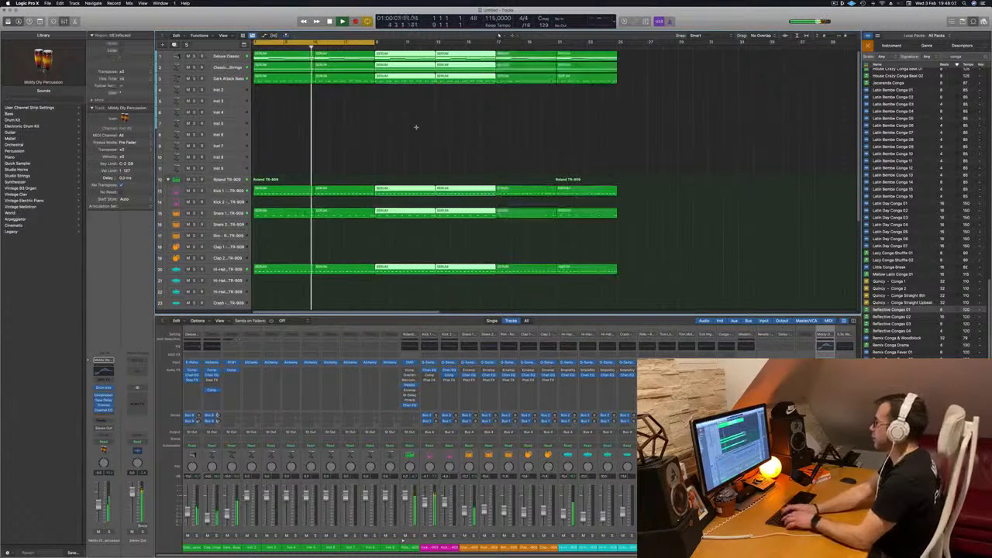
{"action": "left_click", "coordinate": [365, 94]}
Step: Extend the cycle range to the end of the repeated regions at bar 33 and check the lower tracks
{"action": "scroll", "coordinate": [364, 94], "scroll_direction": "down", "scroll_amount": 4}
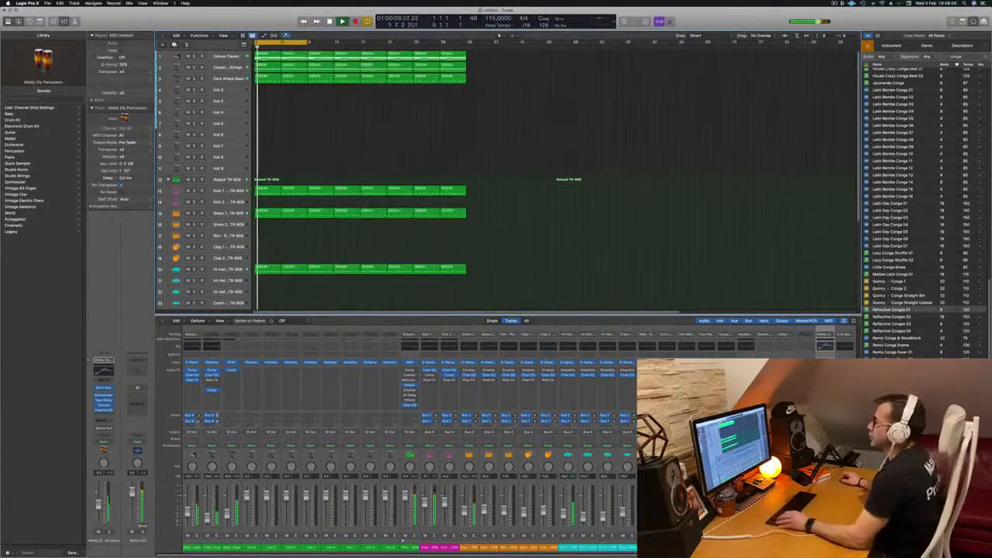
{"action": "left_click_drag", "start_coordinate": [311, 41], "coordinate": [465, 43]}
{"action": "scroll", "coordinate": [426, 119], "scroll_direction": "down", "scroll_amount": 3}
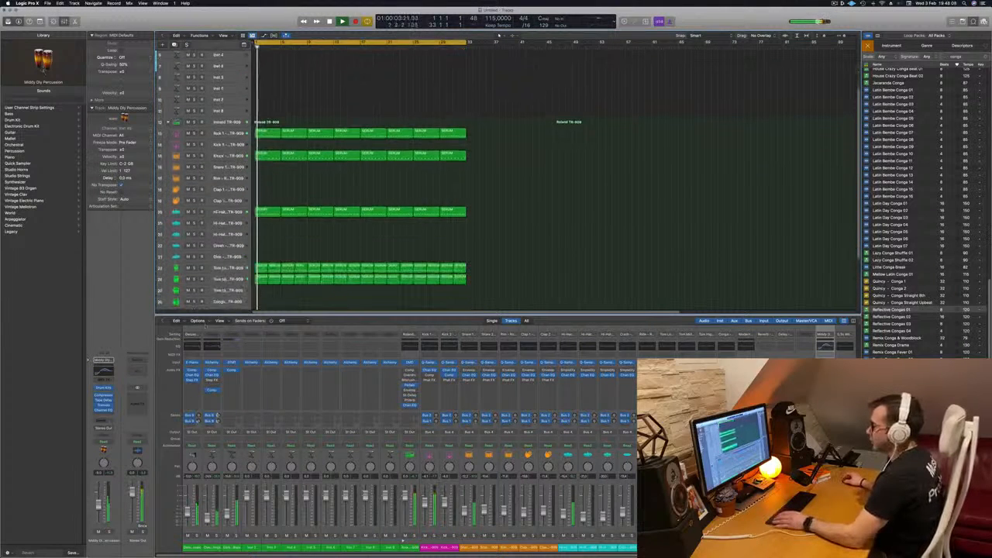
{"action": "scroll", "coordinate": [211, 275], "scroll_direction": "down", "scroll_amount": 5}
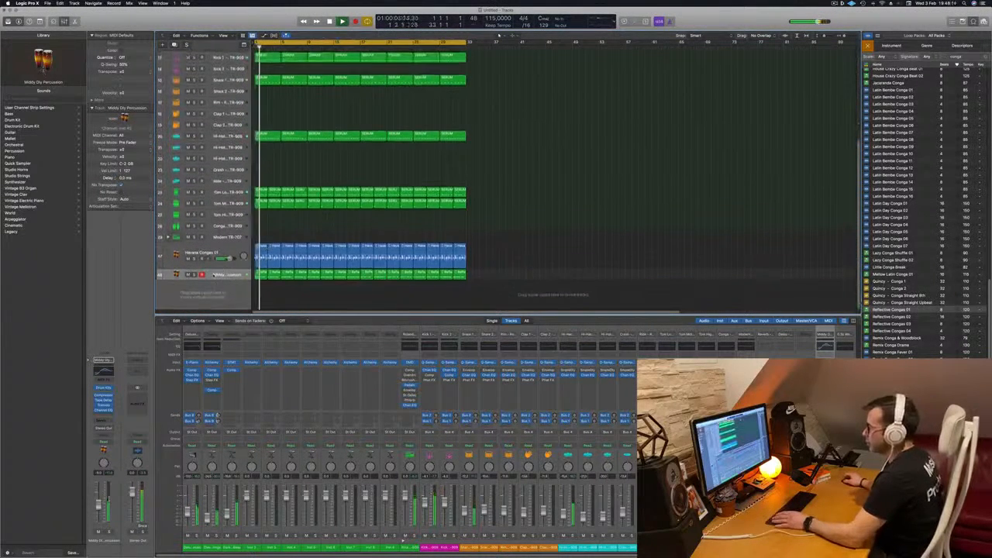
Step: Open the Tape Delay on the Reflective Congas track, set its feedback to 35% and move its window off the regions
{"action": "left_click", "coordinate": [211, 275]}
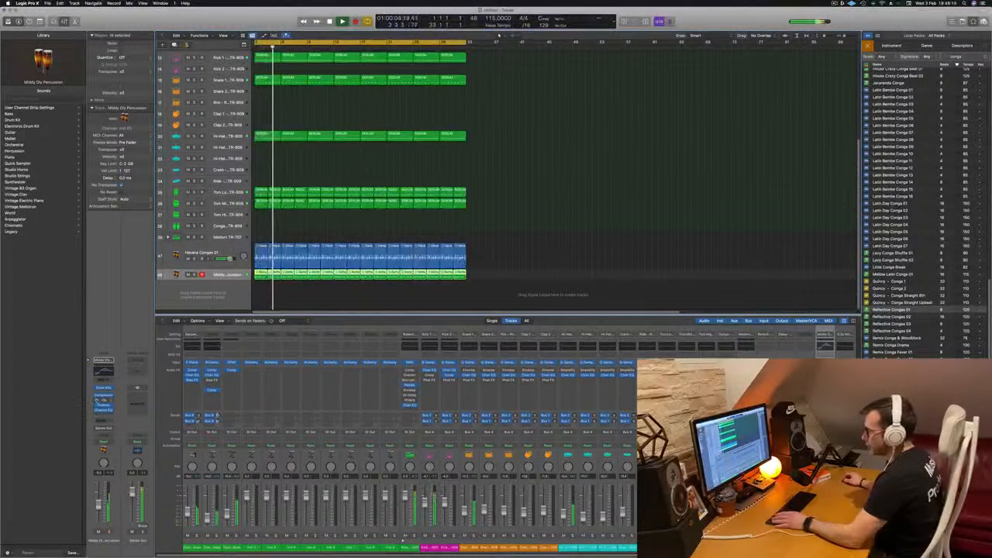
{"action": "left_click", "coordinate": [104, 401]}
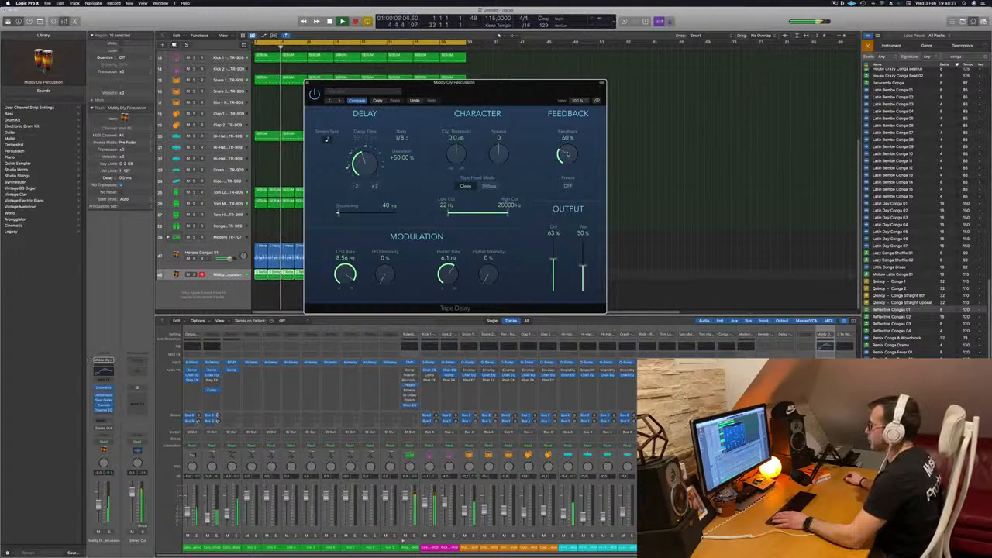
{"action": "left_click_drag", "start_coordinate": [520, 93], "coordinate": [592, 68]}
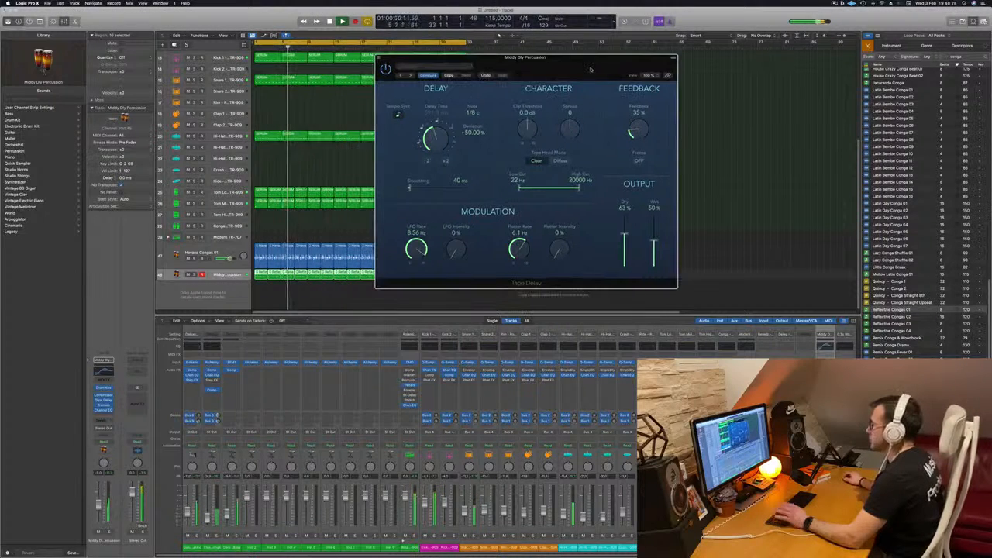
Step: Set the Tape Delay's dry output to 100% and its wet output to 23%, and close the plug-in window
{"action": "left_click_drag", "start_coordinate": [627, 218], "coordinate": [626, 205]}
{"action": "left_click_drag", "start_coordinate": [653, 241], "coordinate": [654, 257]}
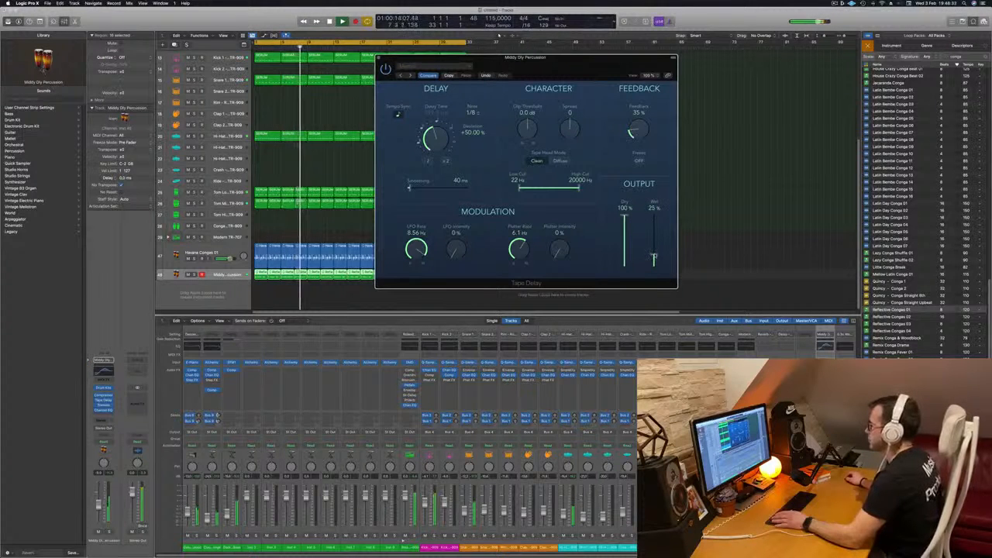
{"action": "left_click_drag", "start_coordinate": [466, 58], "coordinate": [410, 88]}
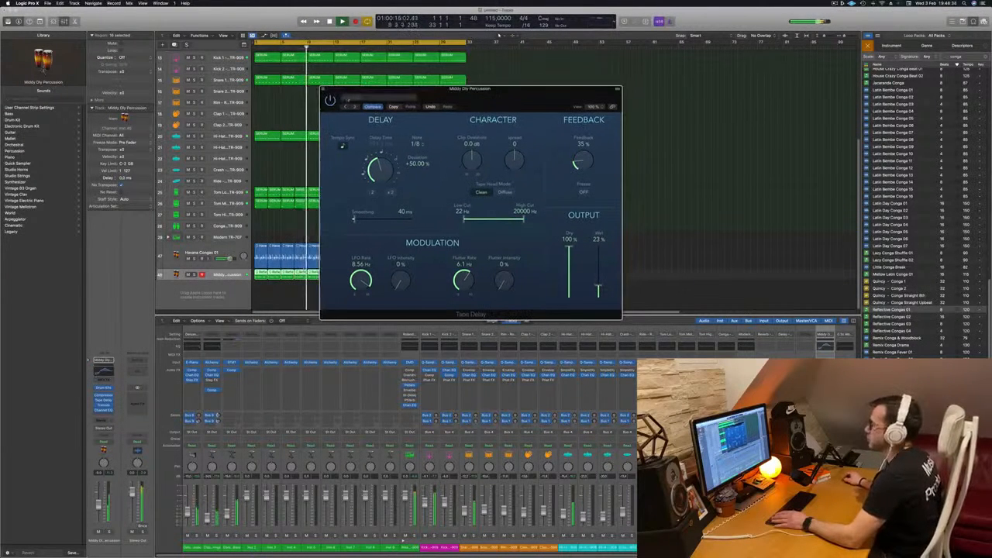
{"action": "left_click", "coordinate": [324, 88]}
Step: Restart playback from the beginning, select the empty Inst 2 track and add a send to Bus 7 on its channel
{"action": "scroll", "coordinate": [334, 122], "scroll_direction": "up", "scroll_amount": 6}
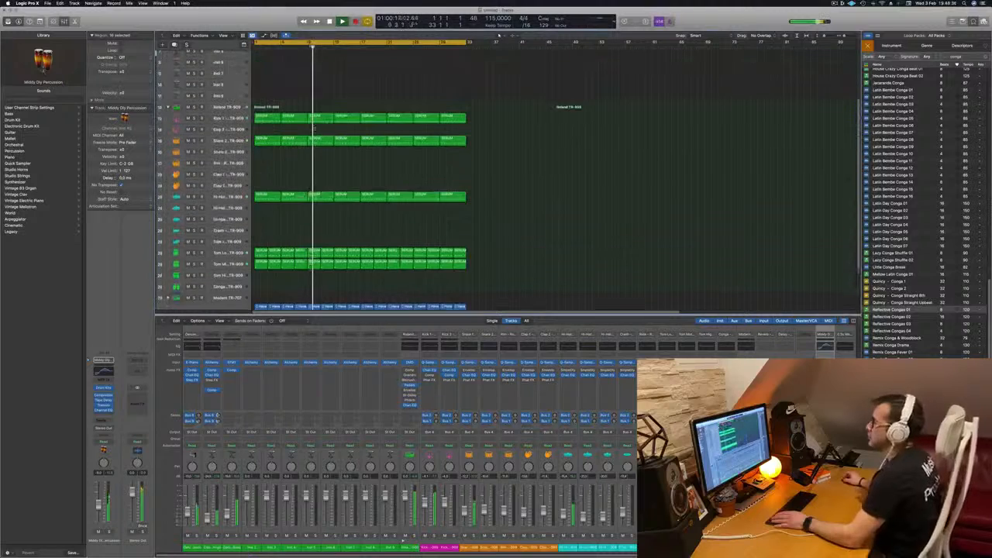
{"action": "scroll", "coordinate": [342, 133], "scroll_direction": "up", "scroll_amount": 1}
{"action": "key", "text": "space"}
{"action": "key", "text": "space"}
{"action": "left_click", "coordinate": [223, 90]}
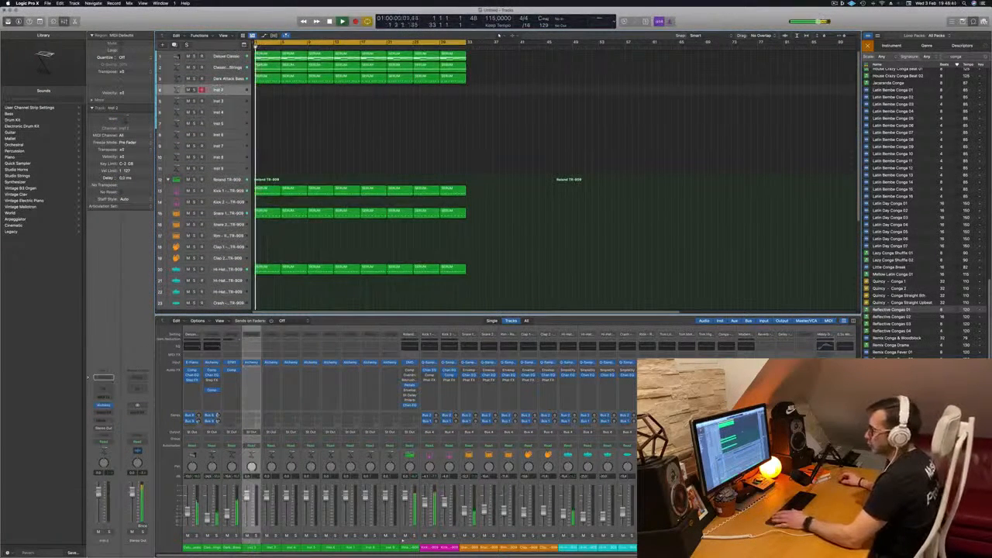
{"action": "left_click", "coordinate": [103, 419]}
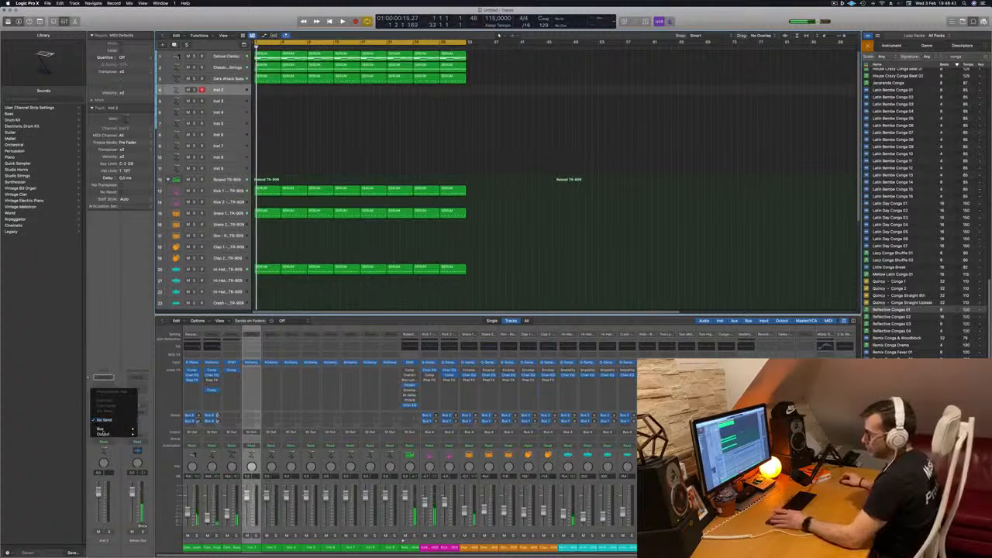
{"action": "mouse_move", "coordinate": [103, 429]}
{"action": "left_click", "coordinate": [151, 379]}
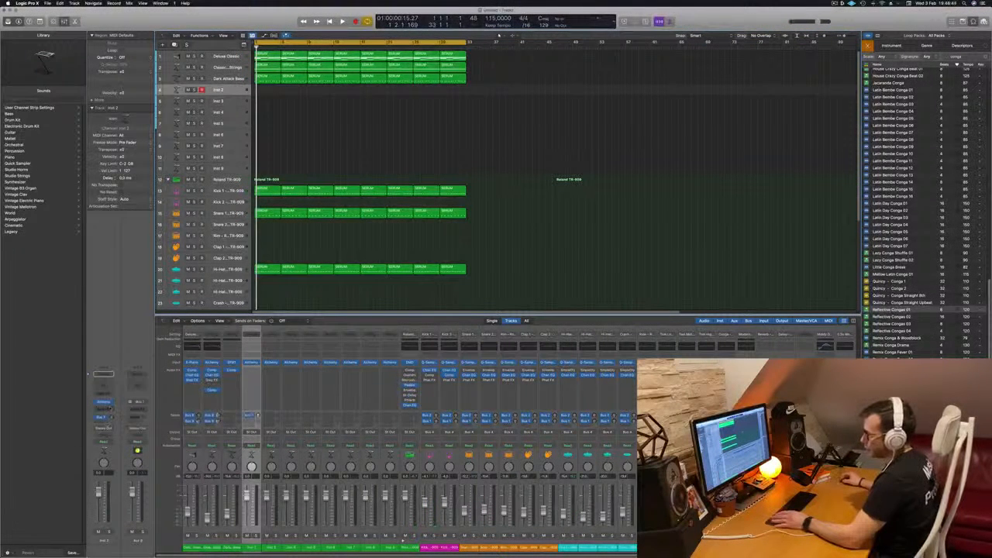
Step: Insert a SilverVerb reverb on the Bus 7 aux channel and open its list of settings
{"action": "left_click", "coordinate": [140, 409]}
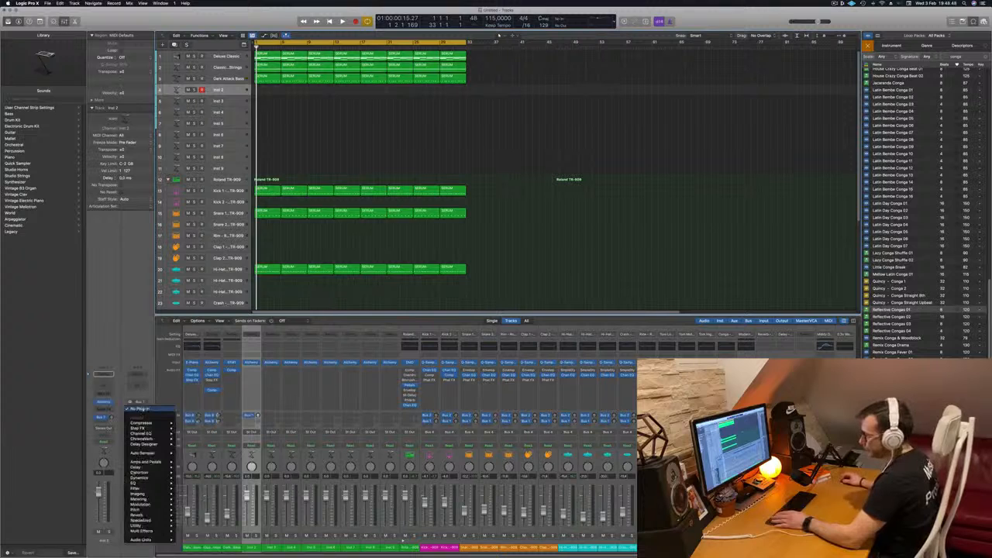
{"action": "mouse_move", "coordinate": [148, 499]}
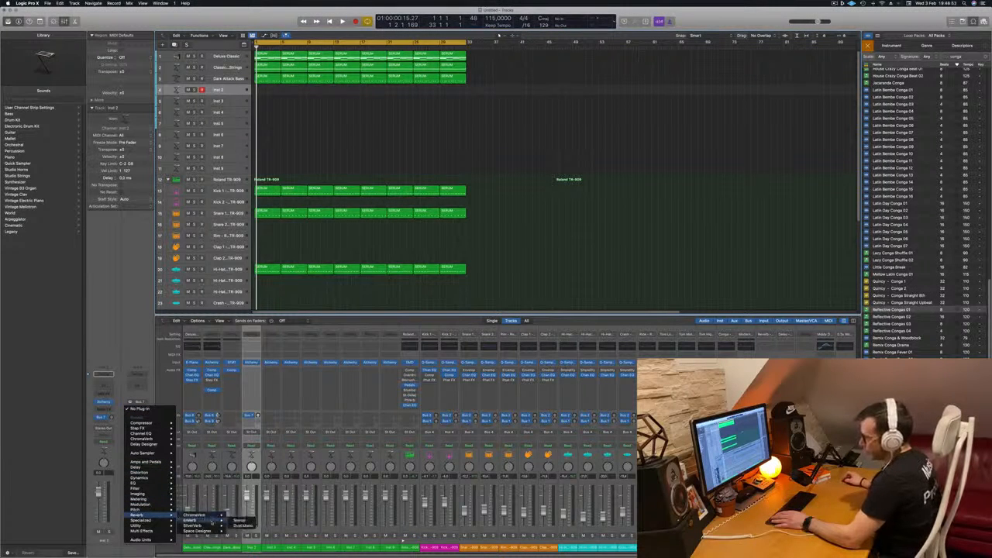
{"action": "left_click", "coordinate": [238, 527]}
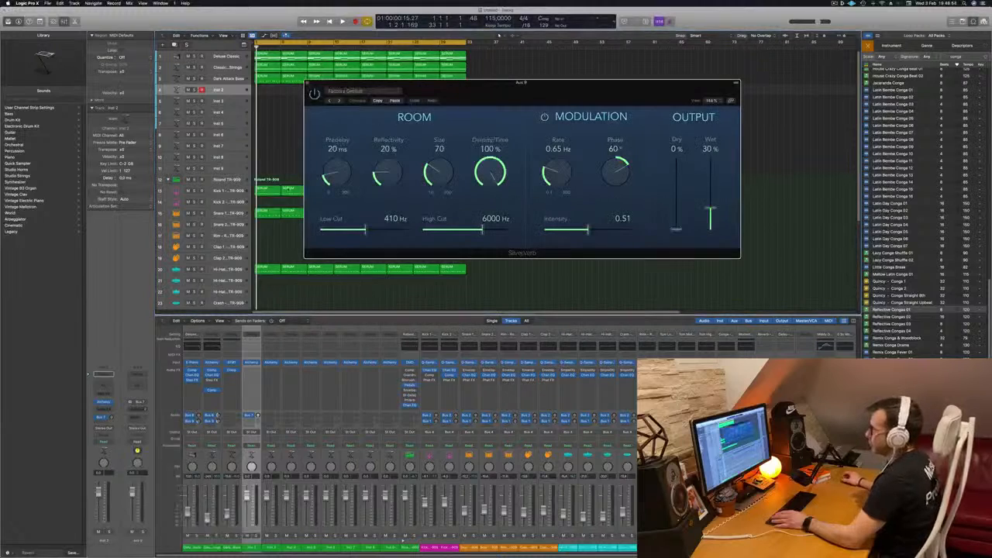
{"action": "left_click", "coordinate": [349, 91]}
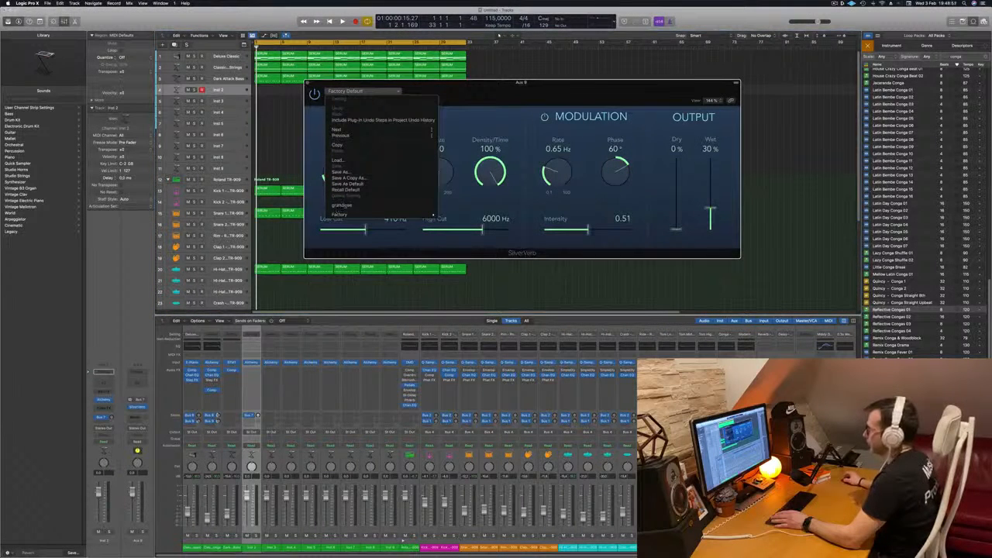
Step: Load the custom preset with 100% wet output into Aux 8's SilverVerb, close the plug-in window and start playback
{"action": "left_click", "coordinate": [341, 205]}
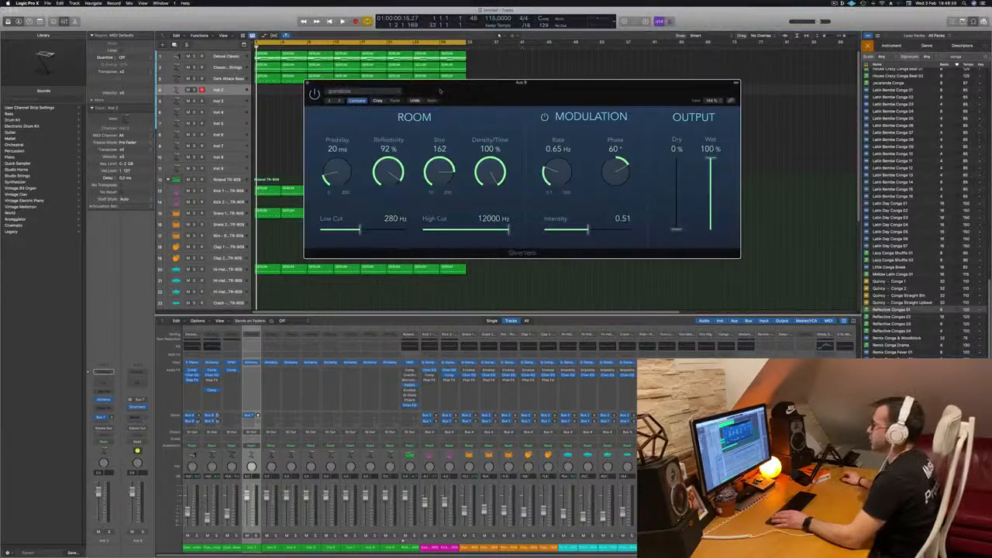
{"action": "left_click_drag", "start_coordinate": [421, 83], "coordinate": [398, 89]}
{"action": "left_click", "coordinate": [285, 90]}
{"action": "key", "text": "space"}
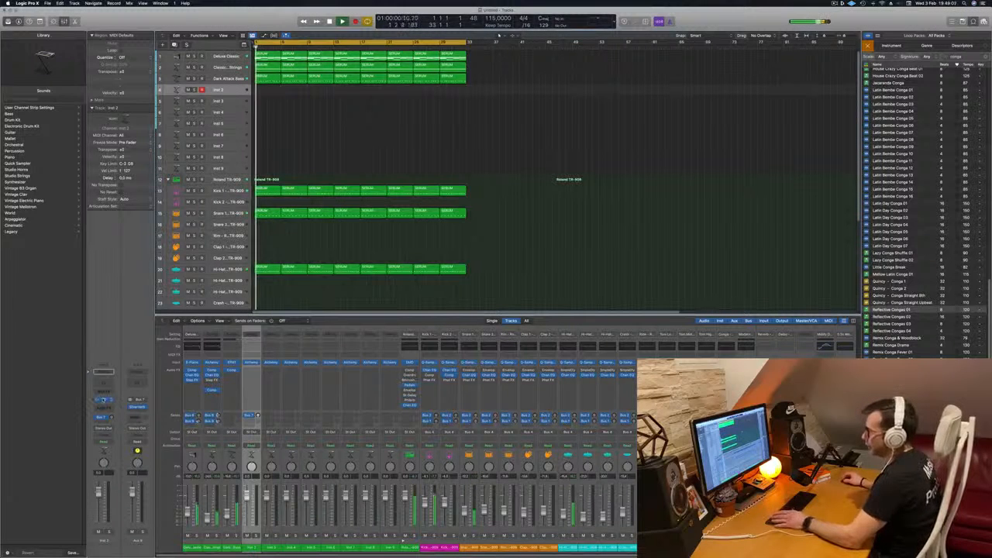
Step: Open the Alchemy synth on the Inst 2 track together with Musical Typing, and arrange both windows side by side
{"action": "left_click", "coordinate": [103, 401]}
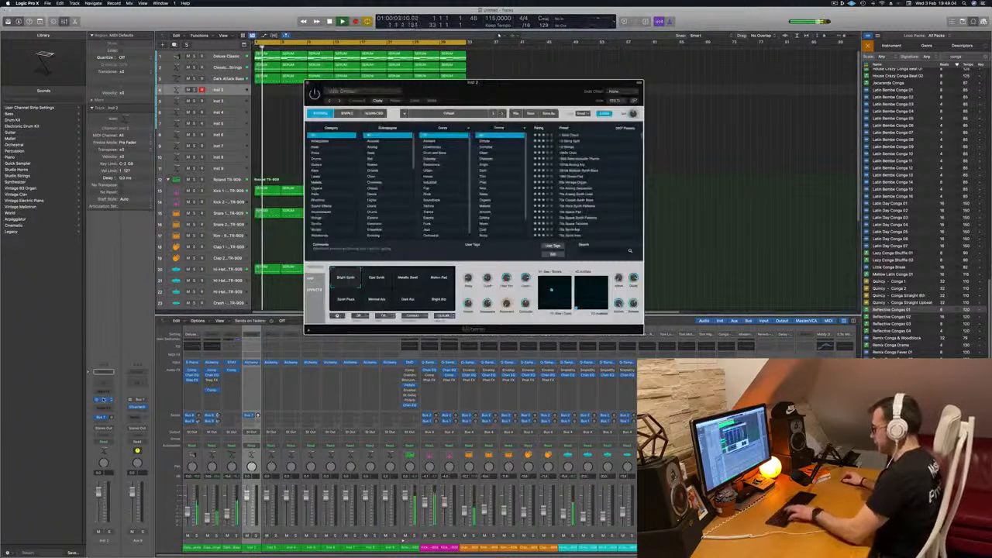
{"action": "key", "text": "super+k"}
{"action": "left_click_drag", "start_coordinate": [475, 98], "coordinate": [313, 161]}
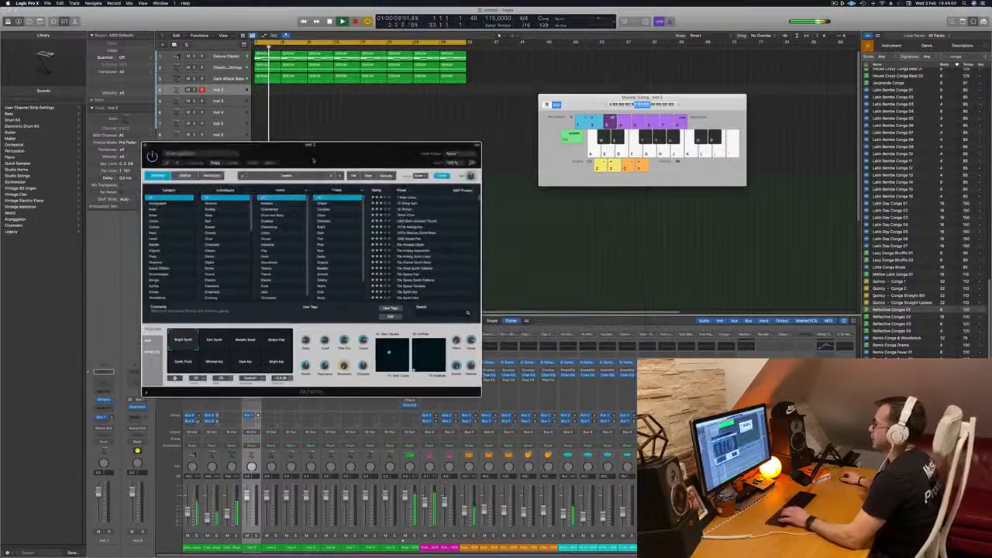
{"action": "left_click_drag", "start_coordinate": [642, 99], "coordinate": [749, 150]}
{"action": "left_click_drag", "start_coordinate": [373, 162], "coordinate": [486, 159]}
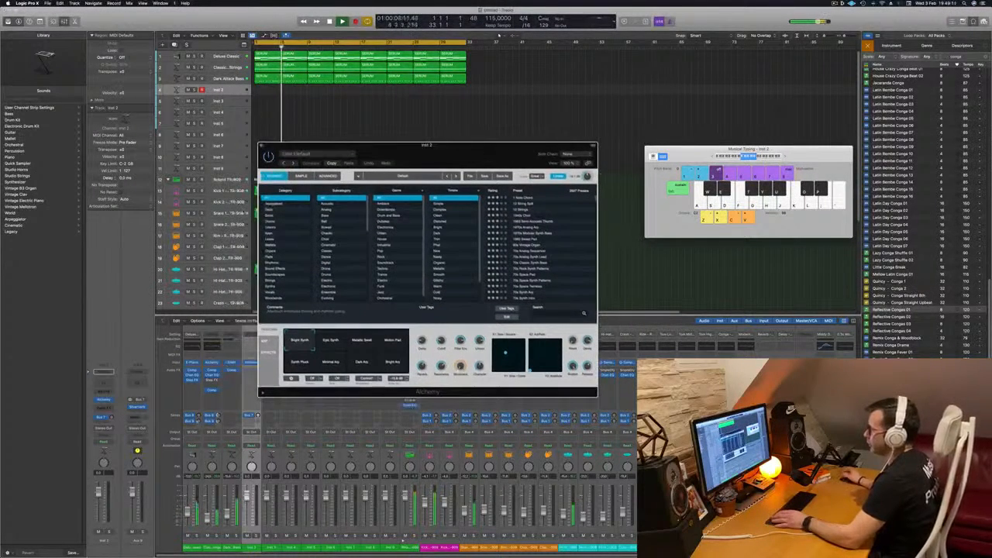
Step: Load the 80s Bell Vox Layers preset from Alchemy's Keys category and try it with a few notes
{"action": "left_click", "coordinate": [272, 233]}
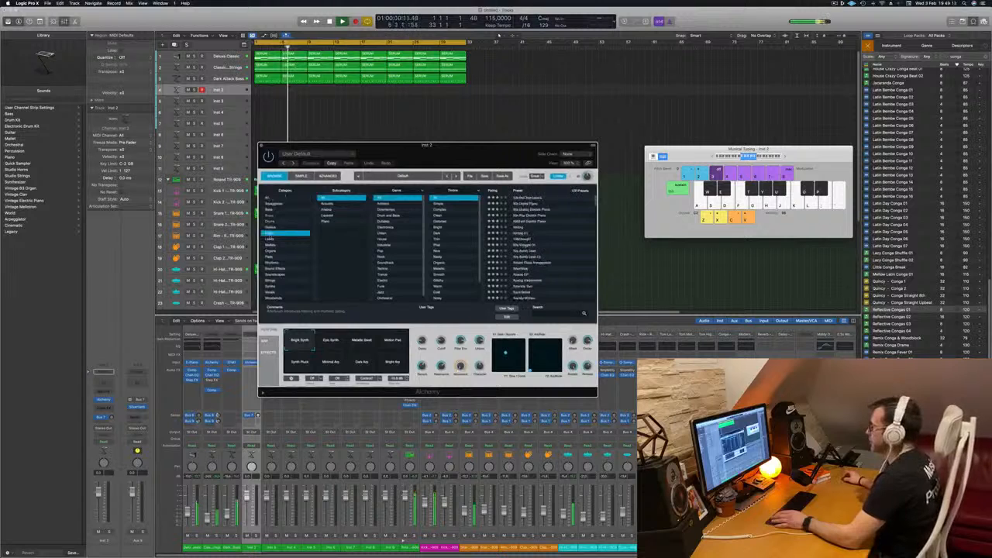
{"action": "left_click", "coordinate": [535, 200]}
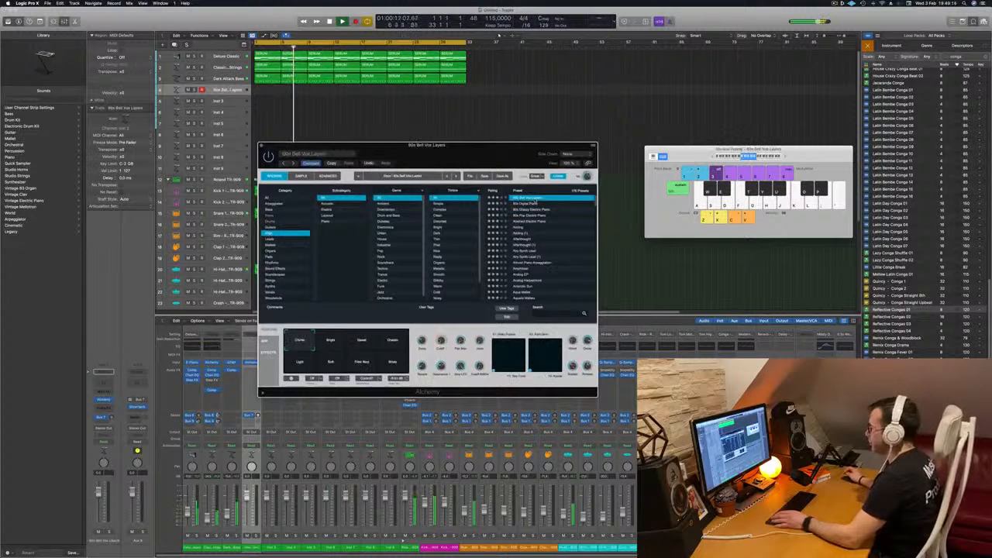
{"action": "key", "text": "k"}
{"action": "key", "text": "j"}
{"action": "key", "text": "f"}
{"action": "key", "text": "h"}
Step: Raise the track's Bus 7 reverb send and improvise melody notes over the playing arrangement
{"action": "left_click_drag", "start_coordinate": [109, 417], "coordinate": [110, 413]}
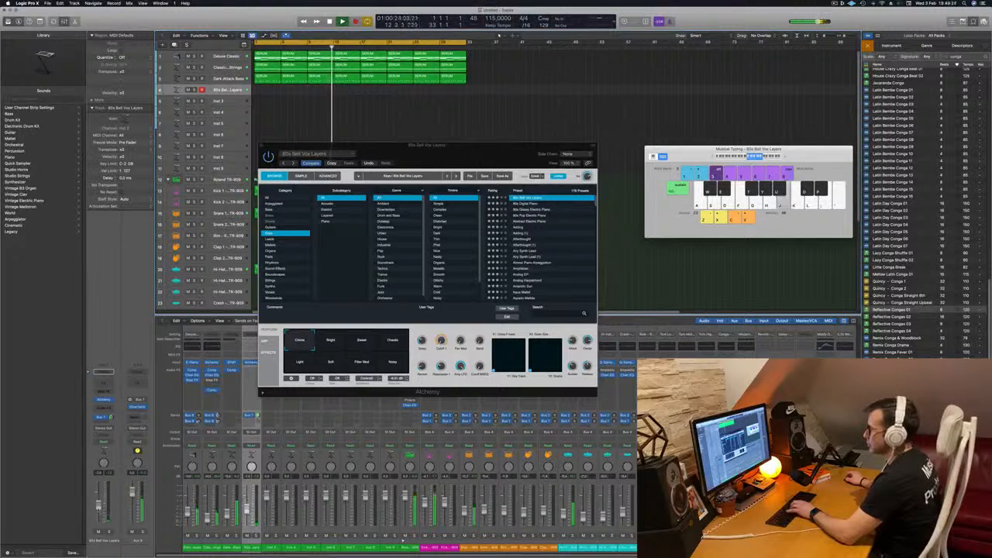
{"action": "key", "text": "l"}
{"action": "key", "text": "j"}
{"action": "key", "text": "k"}
{"action": "key", "text": "f"}
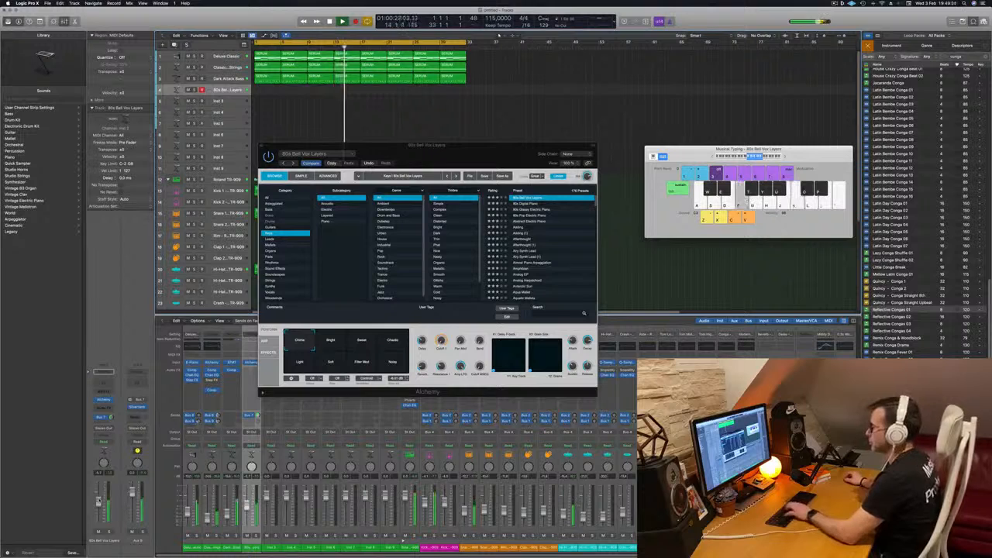
{"action": "key", "text": "k"}
{"action": "key", "text": "k"}
{"action": "key", "text": "l"}
{"action": "key", "text": "k"}
{"action": "key", "text": "g"}
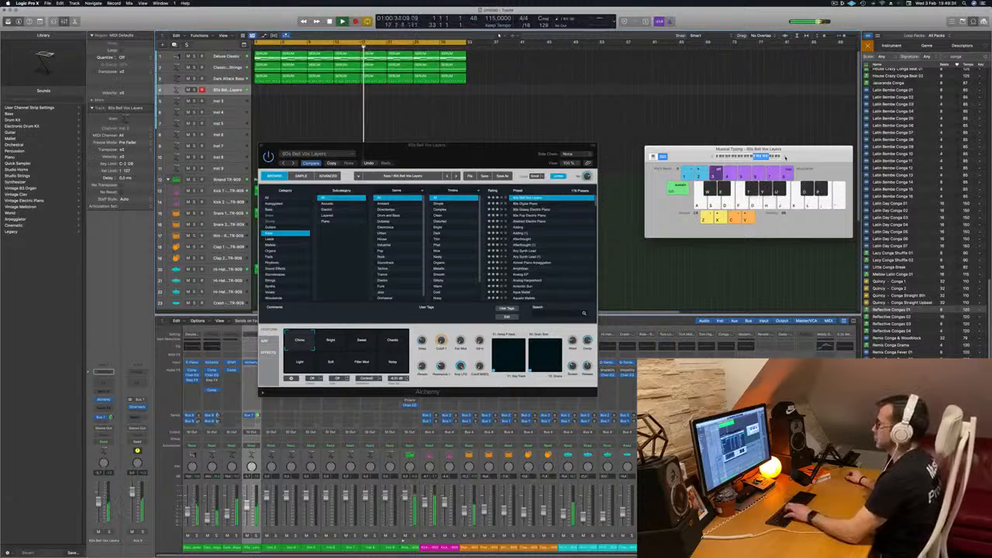
{"action": "key", "text": "h"}
{"action": "key", "text": "j"}
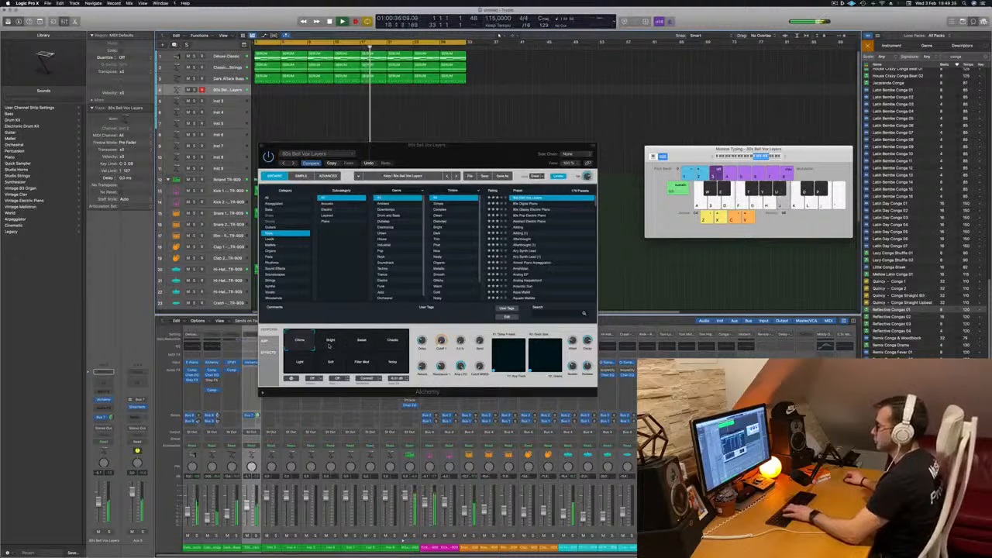
Step: Try Alchemy's Bright performance variation by playing melody ideas over the beat
{"action": "left_click", "coordinate": [329, 347]}
{"action": "key", "text": "k"}
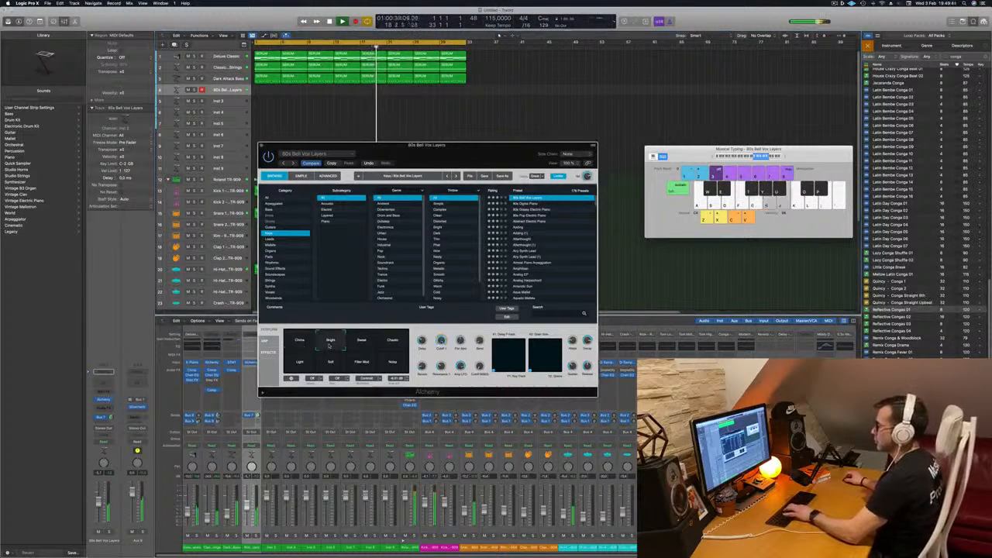
{"action": "key", "text": "s"}
{"action": "key", "text": "a"}
{"action": "key", "text": "d"}
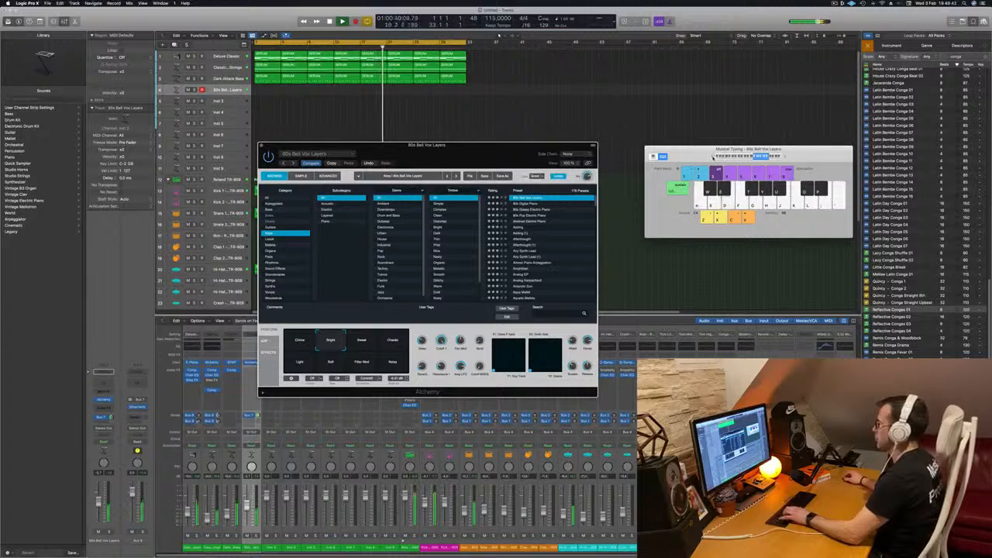
{"action": "key", "text": "d"}
{"action": "key", "text": "f"}
{"action": "key", "text": "g"}
{"action": "key", "text": "g"}
{"action": "key", "text": "h"}
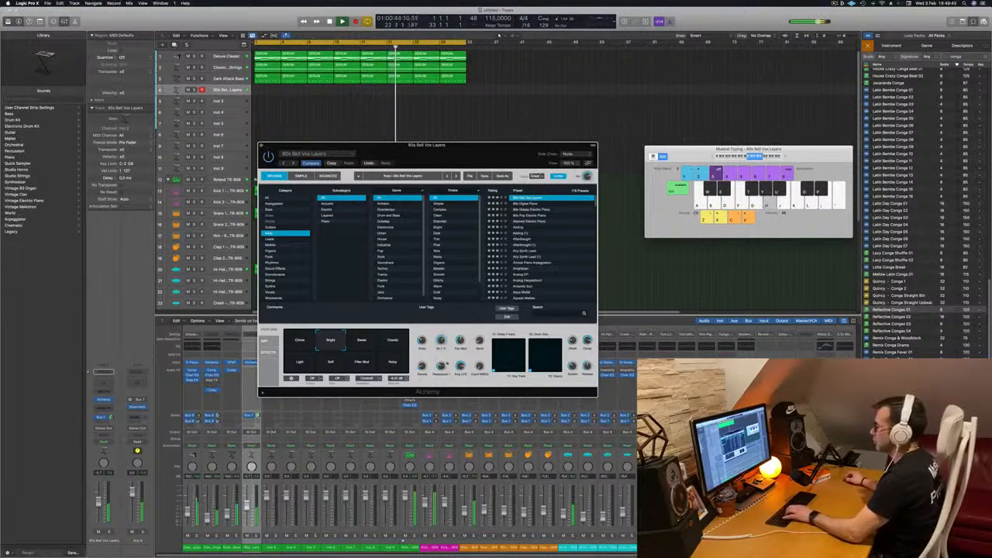
{"action": "key", "text": "f"}
Step: Choose the Sweet performance variation in Alchemy and rehearse the melody over the beat
{"action": "left_click", "coordinate": [362, 342]}
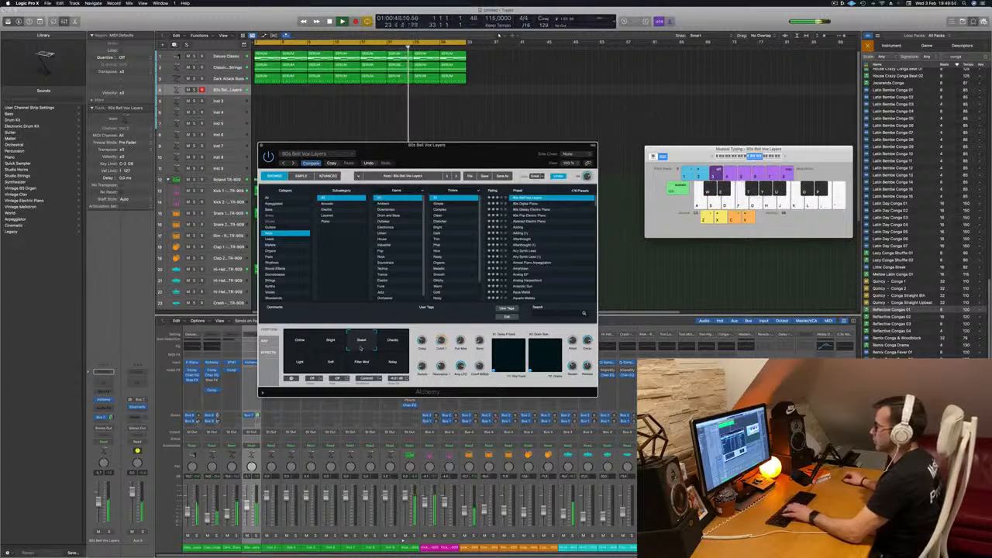
{"action": "key", "text": "a"}
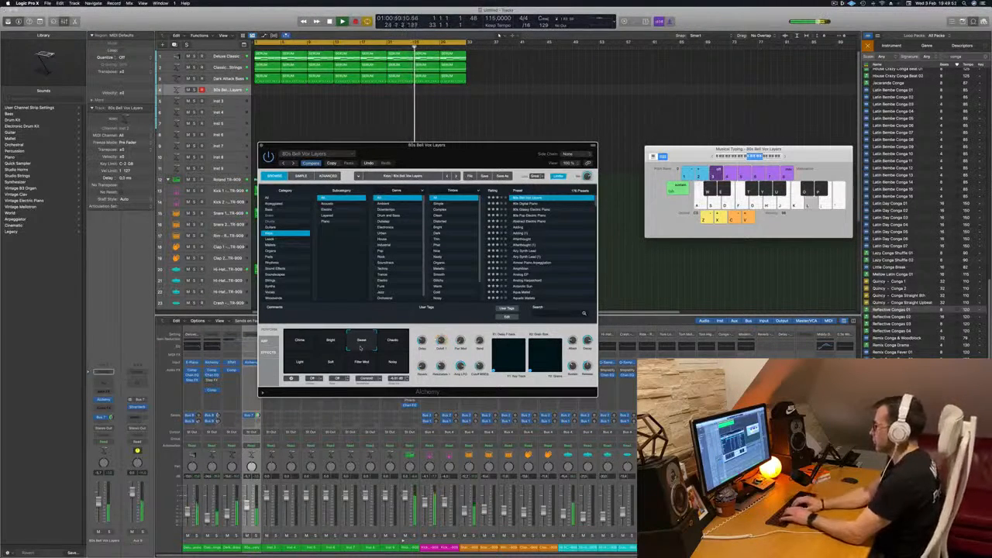
{"action": "key", "text": "h"}
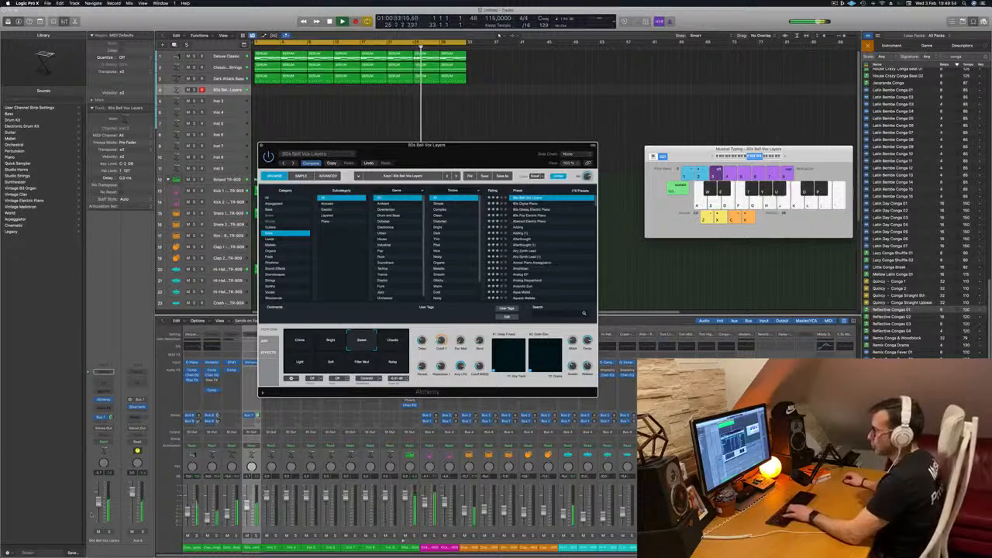
{"action": "left_click", "coordinate": [535, 113]}
{"action": "key", "text": "j"}
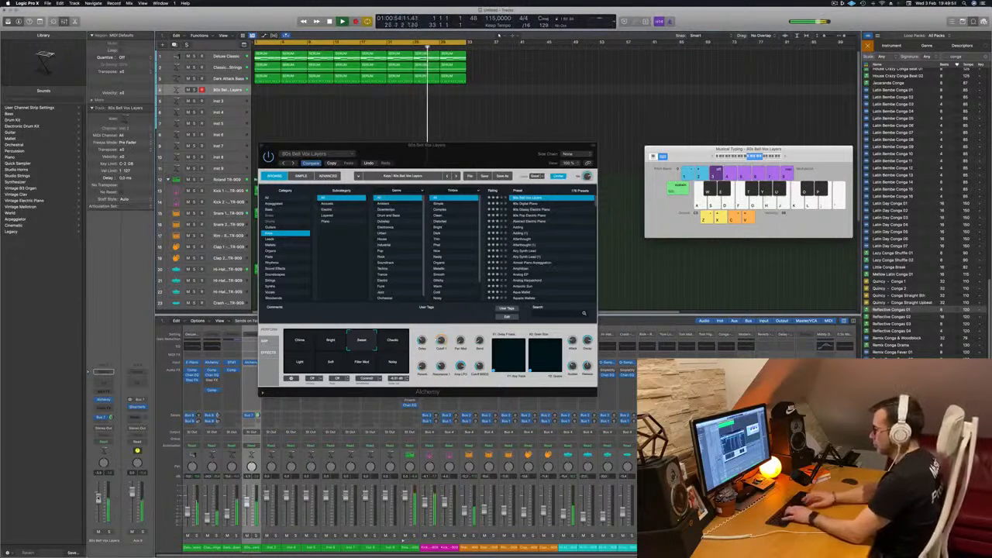
{"action": "key", "text": "k"}
{"action": "key", "text": "f"}
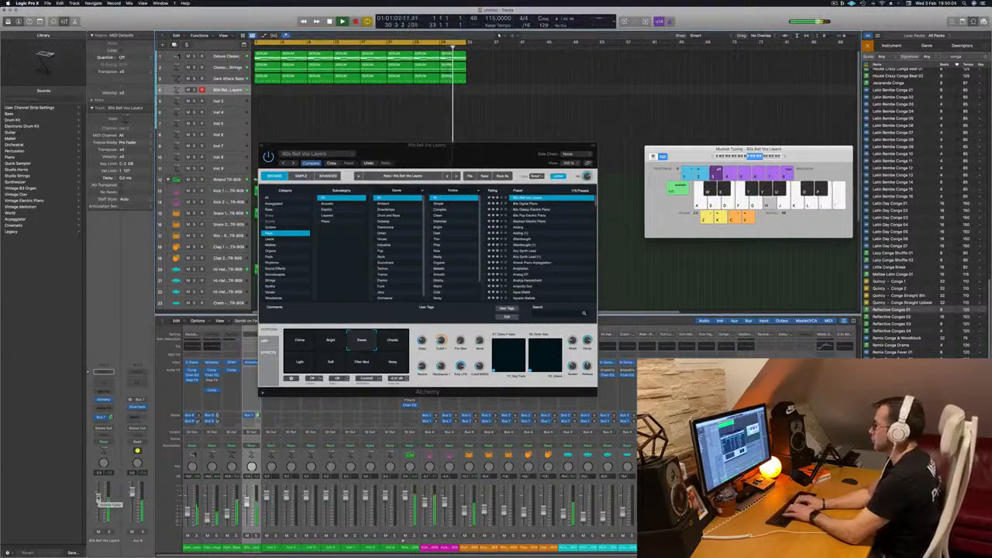
Step: Record the melody with Musical Typing on the 80s Bell Vox Layers track from bar 1, and play it back
{"action": "key", "text": "r"}
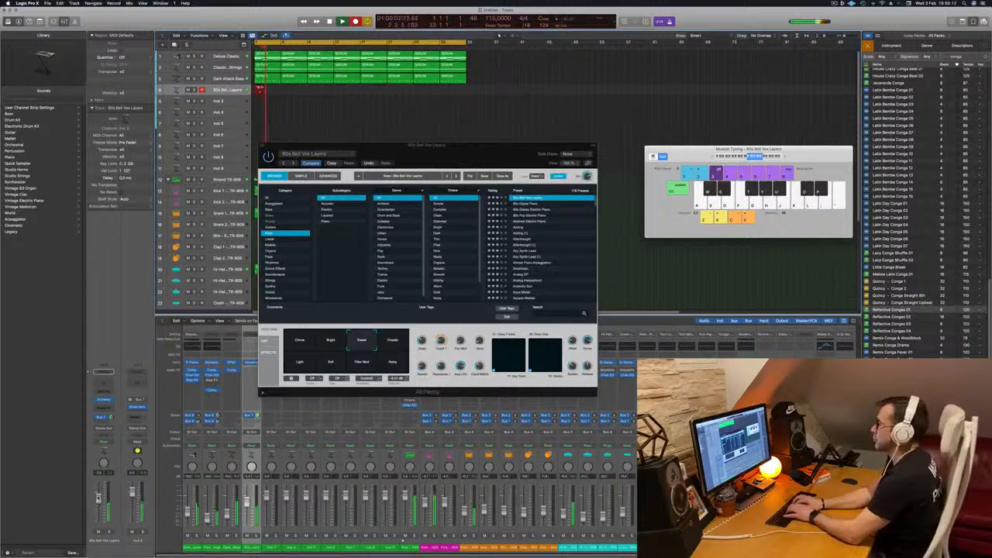
{"action": "key", "text": "semicolon"}
{"action": "key", "text": "l"}
{"action": "key", "text": "h"}
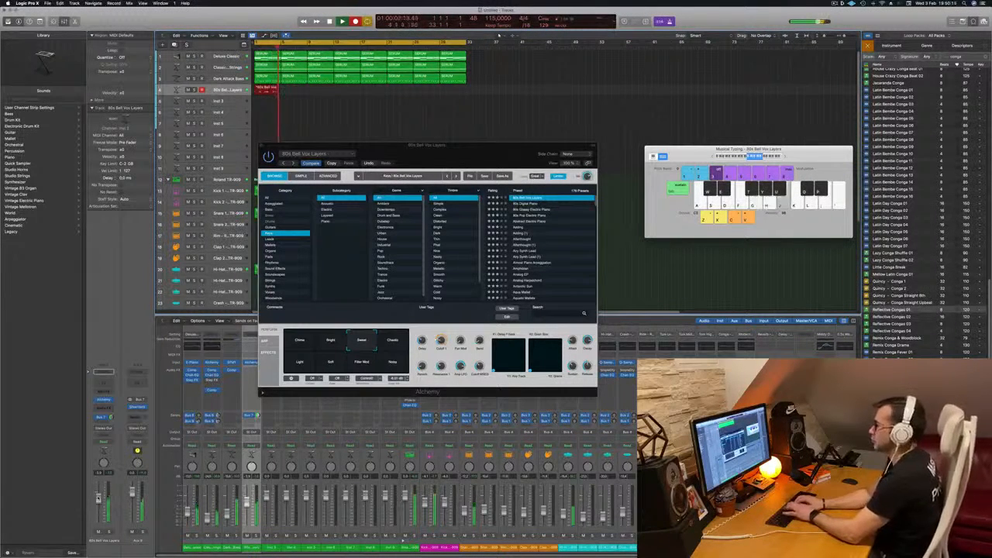
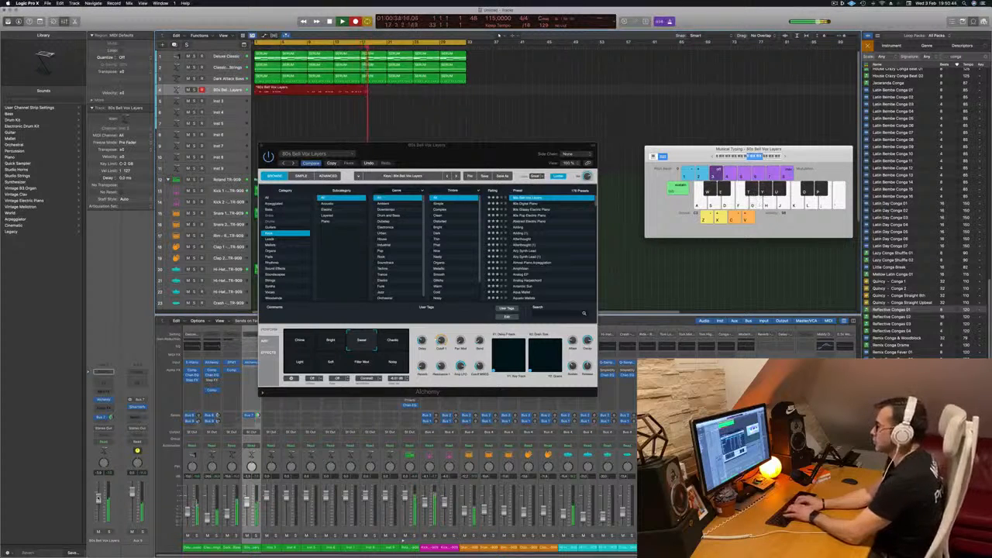
{"action": "key", "text": "j"}
{"action": "key", "text": "g"}
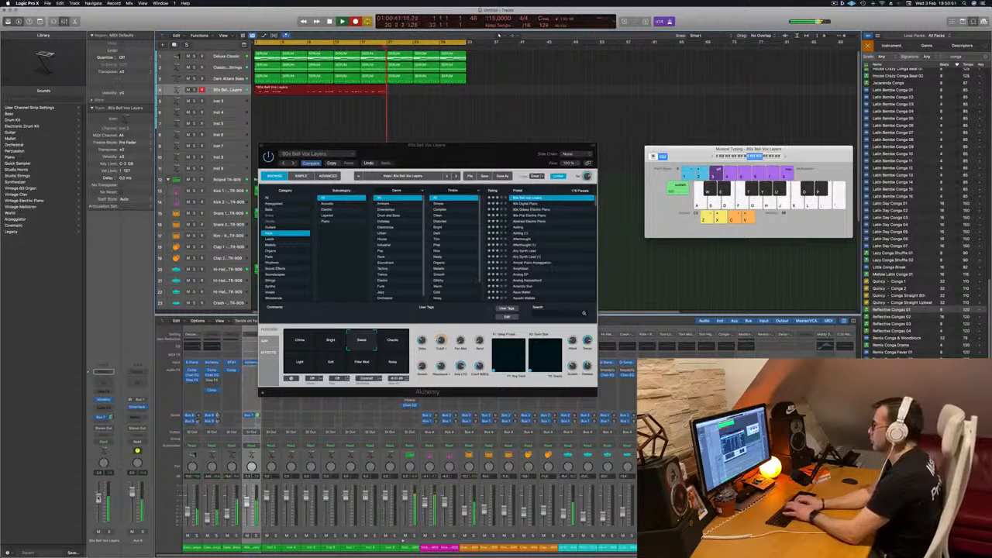
{"action": "key", "text": "space"}
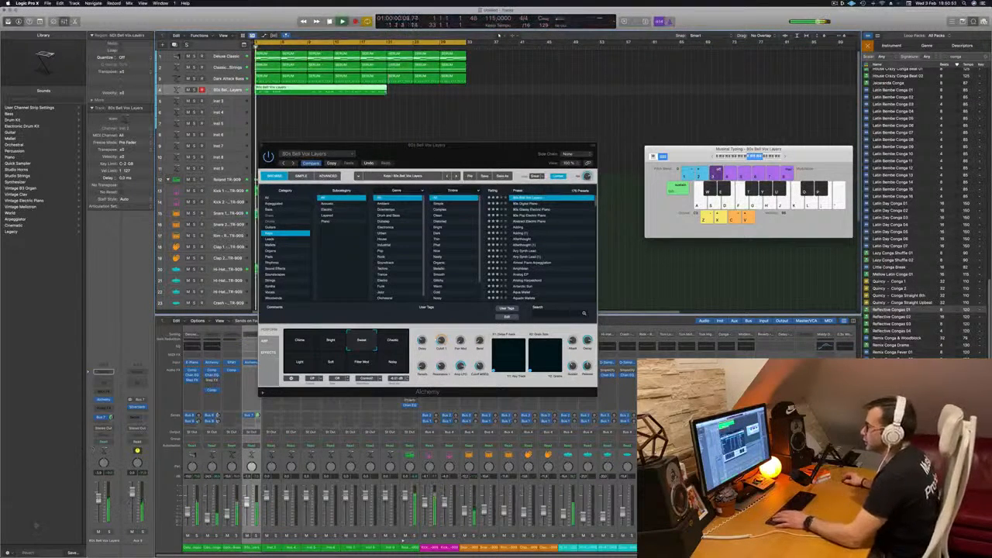
Step: Open the recorded melody region in the Piano Roll, quantize all its notes to 1/16 and listen back
{"action": "double_click", "coordinate": [298, 89]}
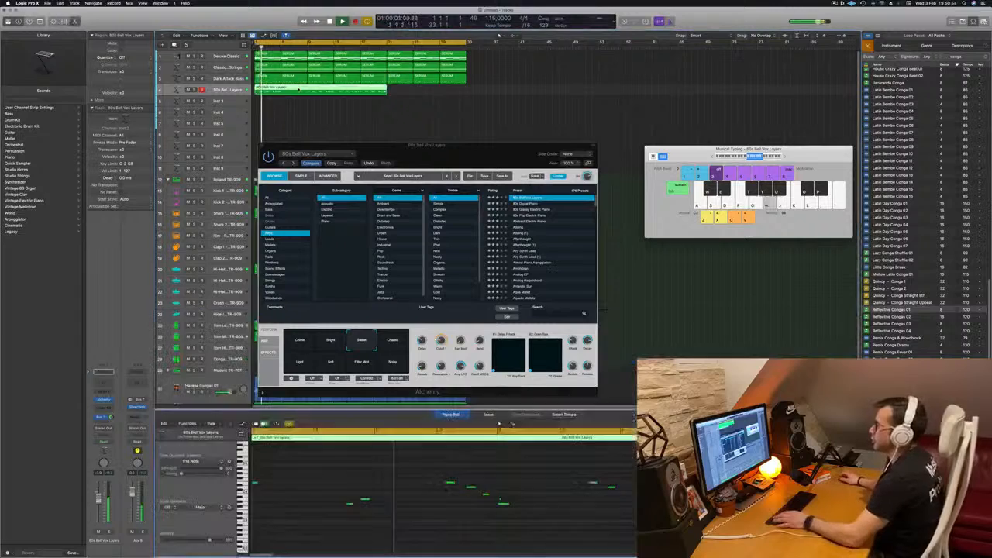
{"action": "key", "text": "space"}
{"action": "key", "text": "space"}
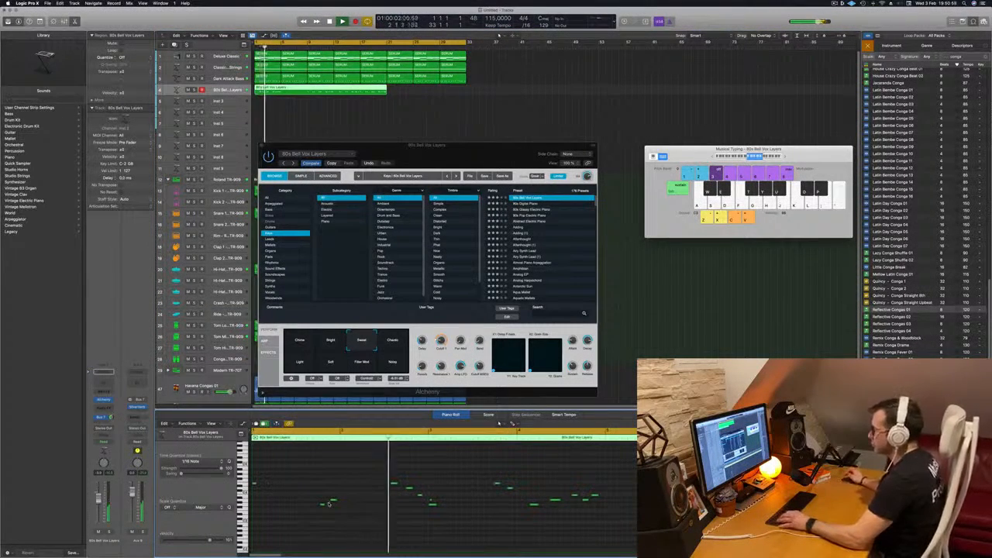
{"action": "key", "text": "space"}
{"action": "key", "text": "space"}
{"action": "key", "text": "super+a"}
{"action": "key", "text": "q"}
{"action": "key", "text": "space"}
{"action": "key", "text": "space"}
{"action": "scroll", "coordinate": [313, 478], "scroll_direction": "right", "scroll_amount": 2}
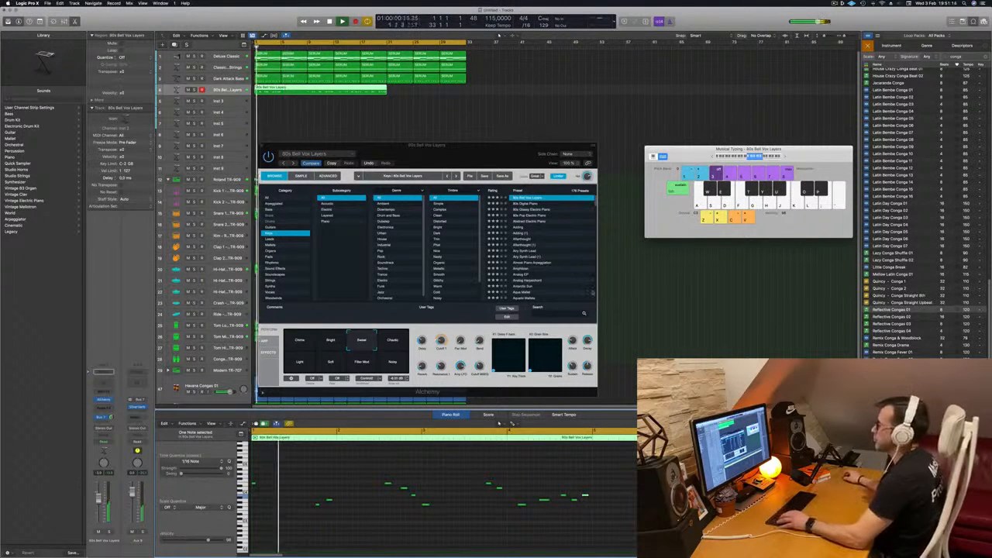
Step: Split the recorded 80s Bell Vox Layers region at bar 5 to separate its opening four bars
{"action": "left_click_drag", "start_coordinate": [479, 154], "coordinate": [589, 145]}
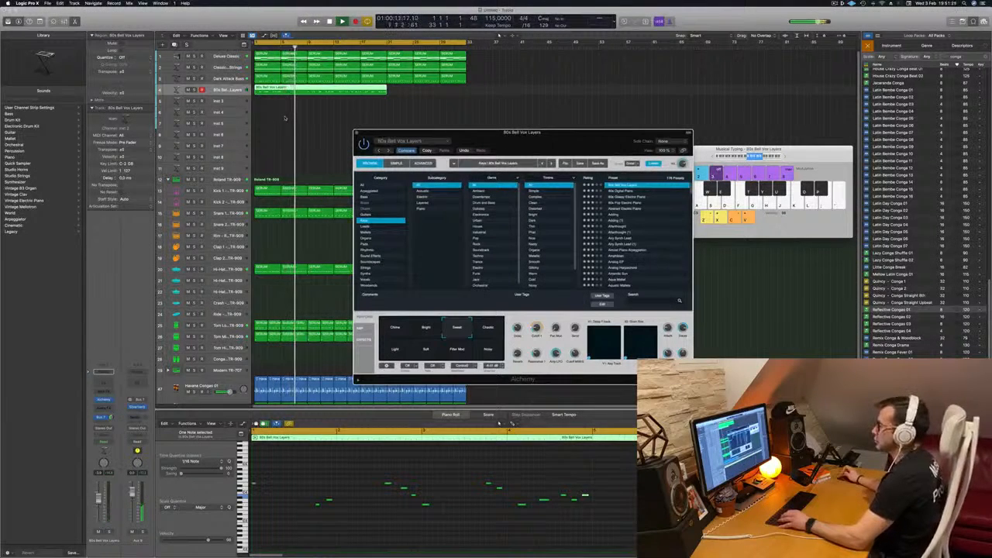
{"action": "left_click", "coordinate": [261, 122]}
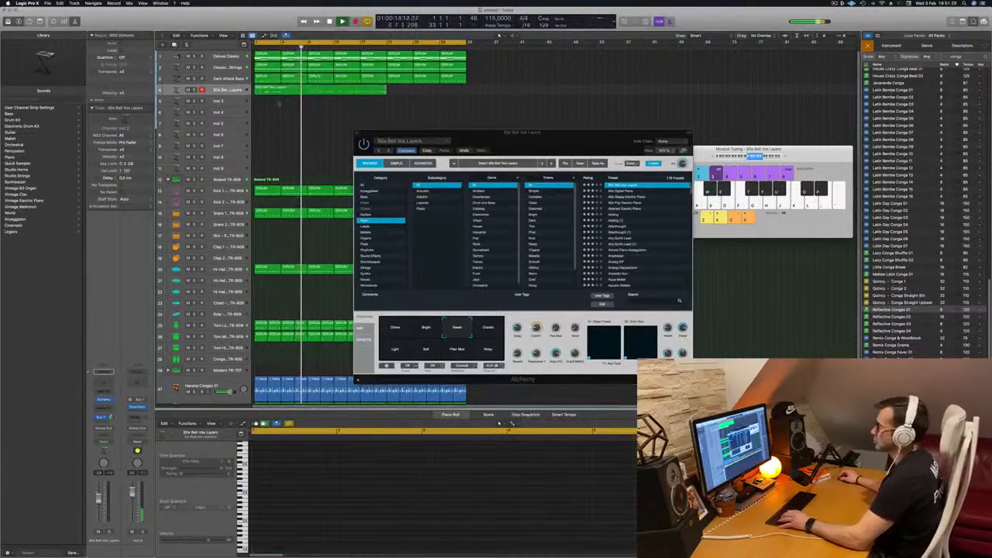
{"action": "left_click", "coordinate": [289, 89]}
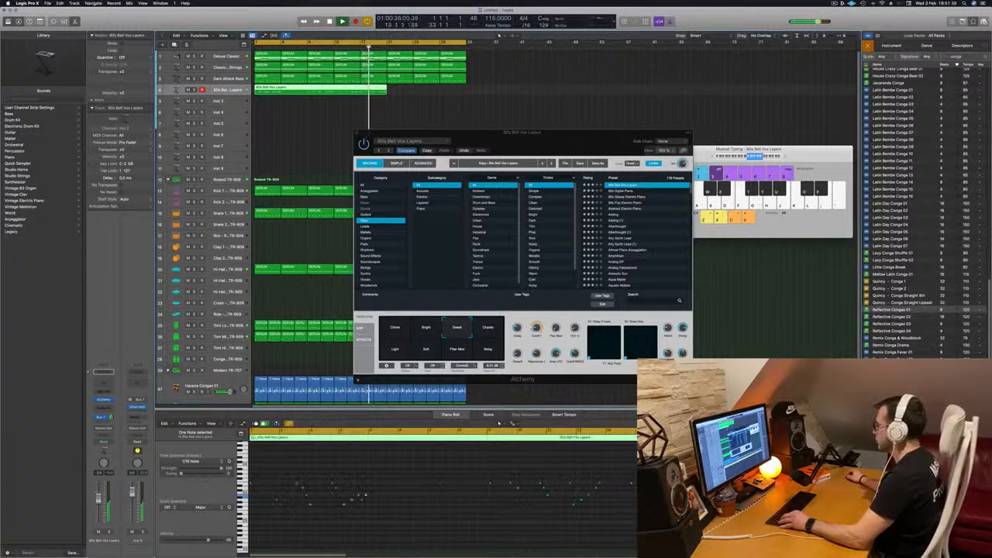
{"action": "scroll", "coordinate": [554, 496], "scroll_direction": "up", "scroll_amount": 5}
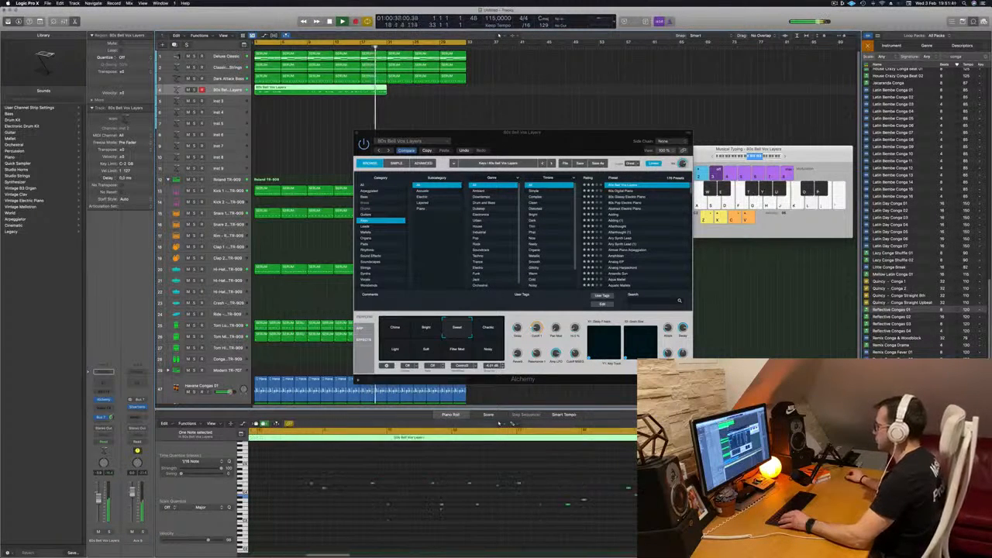
{"action": "scroll", "coordinate": [627, 479], "scroll_direction": "left", "scroll_amount": 2}
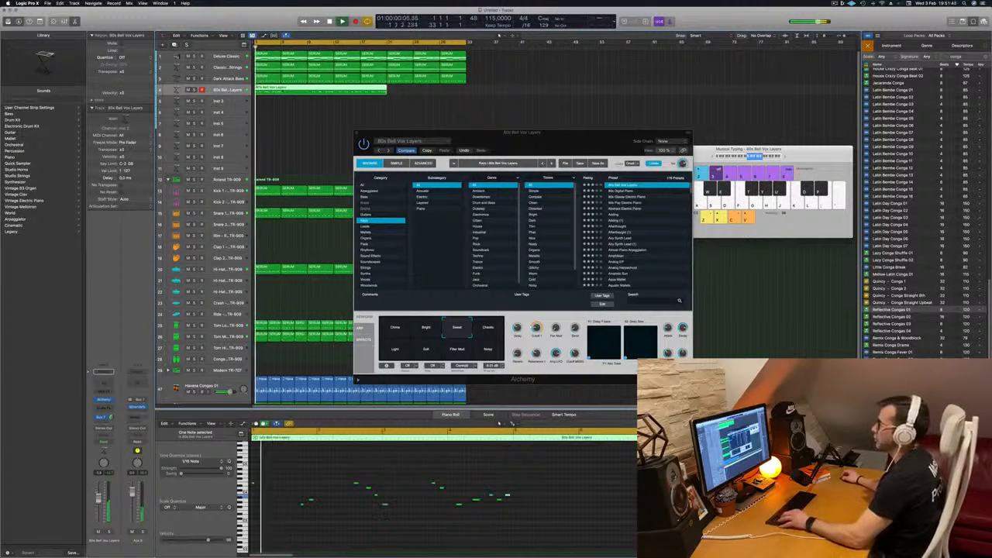
{"action": "left_click", "coordinate": [282, 90], "text": "super"}
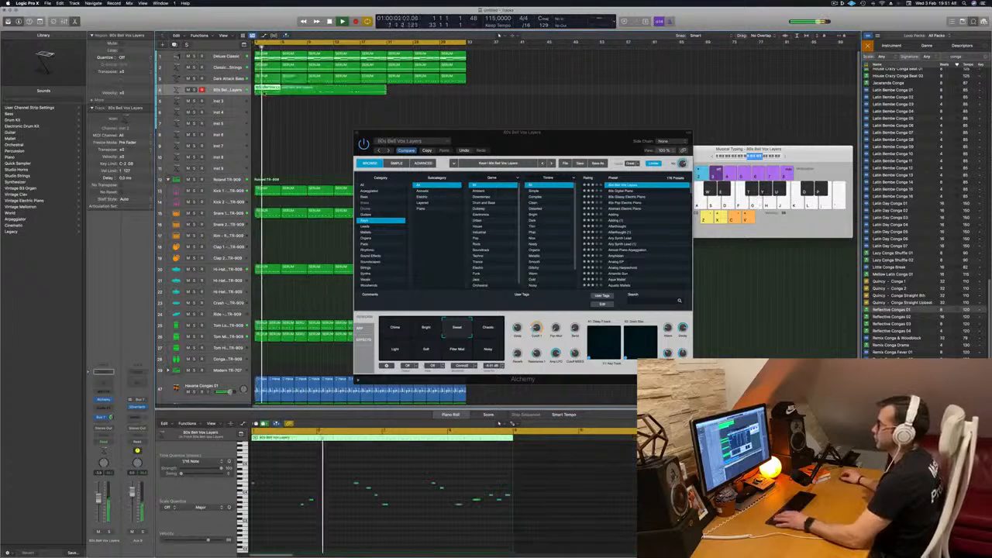
{"action": "left_click_drag", "start_coordinate": [496, 132], "coordinate": [514, 126]}
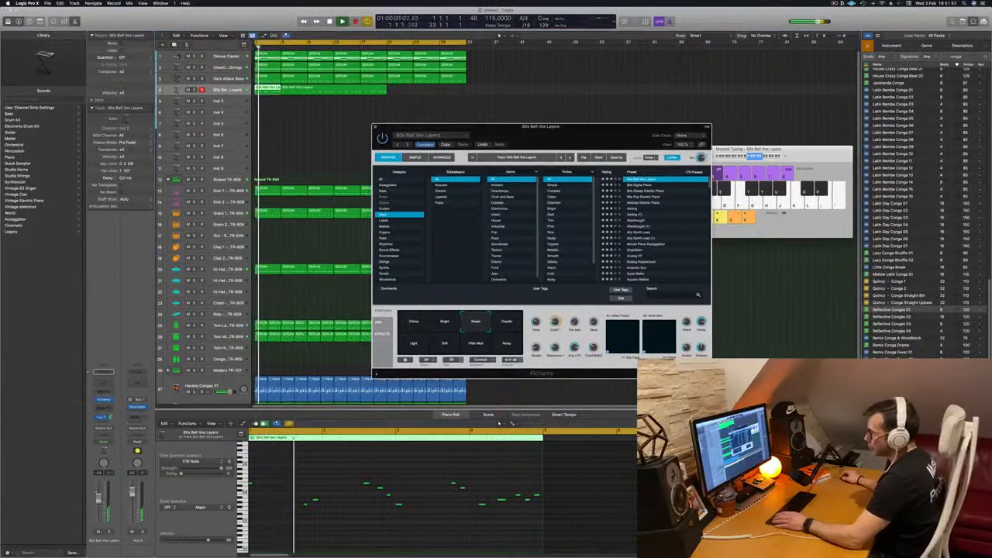
{"action": "left_click", "coordinate": [500, 423]}
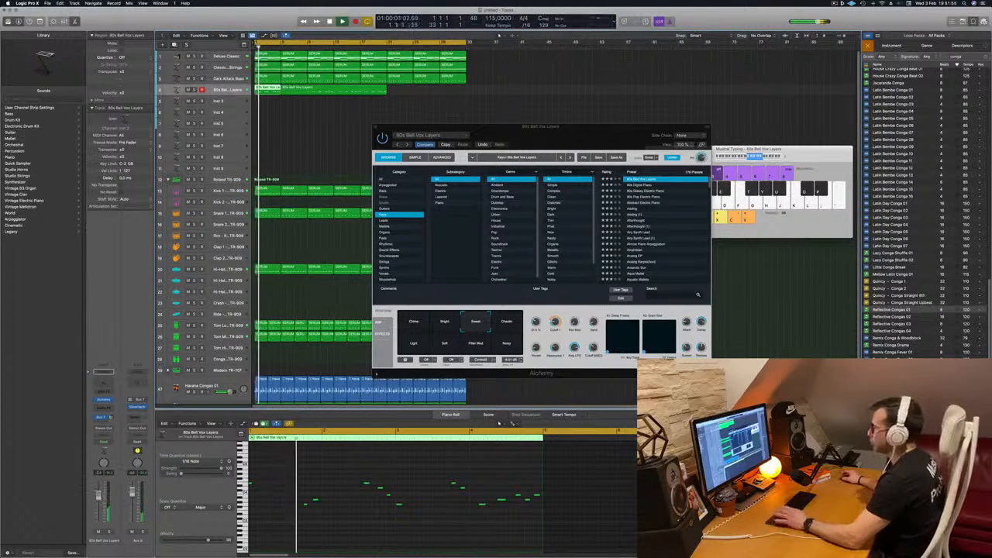
Step: Delete the leftover part of the 80s Bell Vox Layers recording after bar 5
{"action": "left_click_drag", "start_coordinate": [574, 137], "coordinate": [571, 136]}
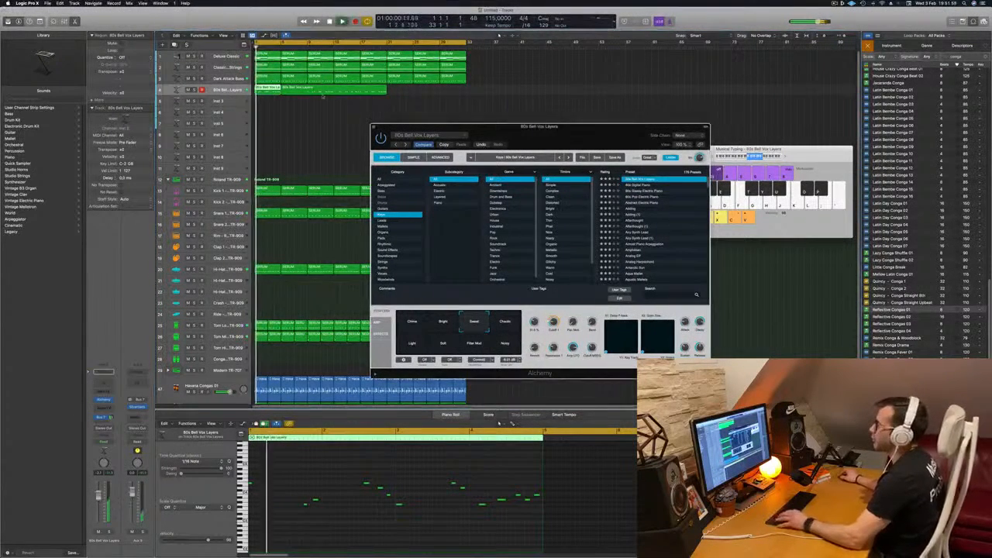
{"action": "left_click", "coordinate": [329, 91]}
{"action": "key", "text": "Delete"}
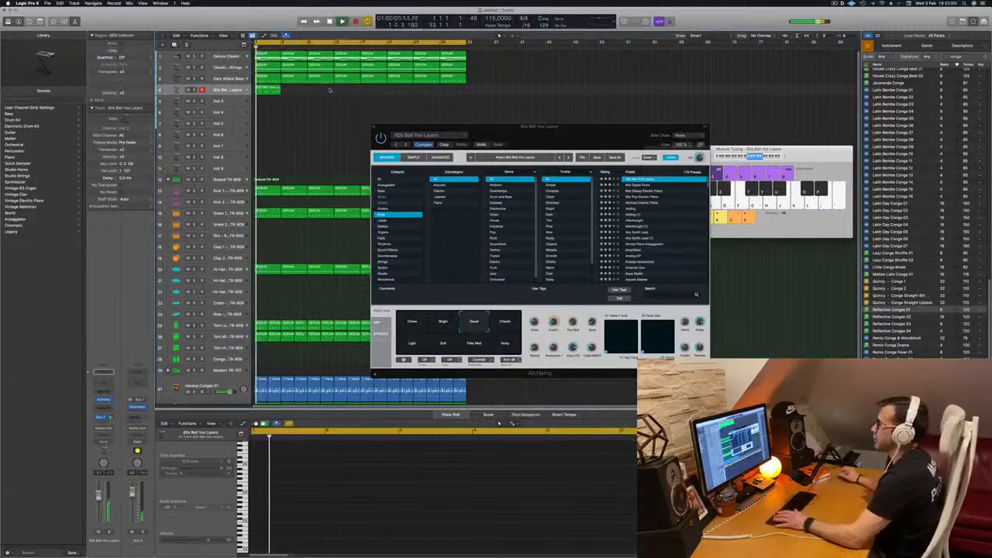
{"action": "left_click_drag", "start_coordinate": [548, 138], "coordinate": [535, 136]}
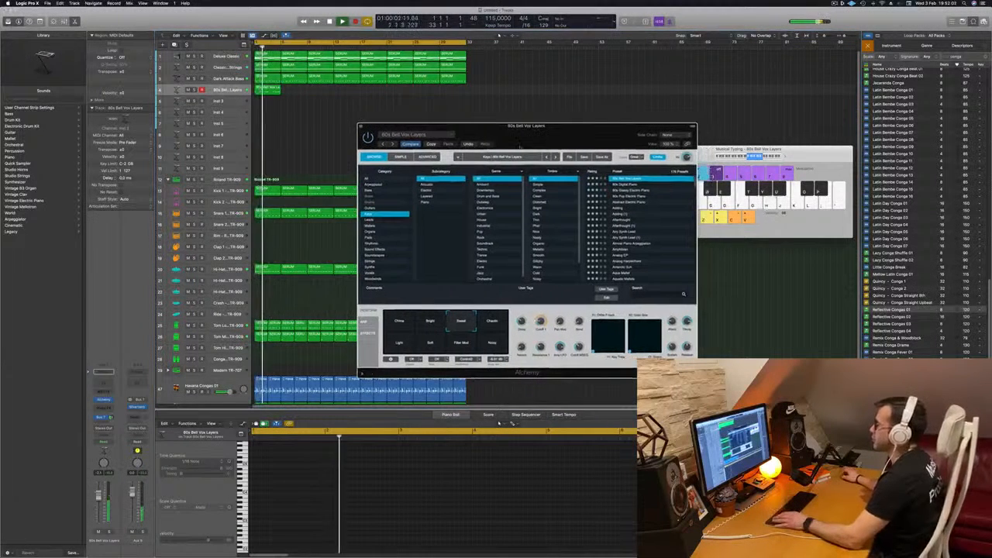
Step: Audition Alchemy's Chaotic, Light, Soft and Filter Mod variations against the beat and settle on Soft
{"action": "left_click", "coordinate": [493, 323]}
{"action": "key", "text": "Return"}
{"action": "left_click", "coordinate": [397, 344]}
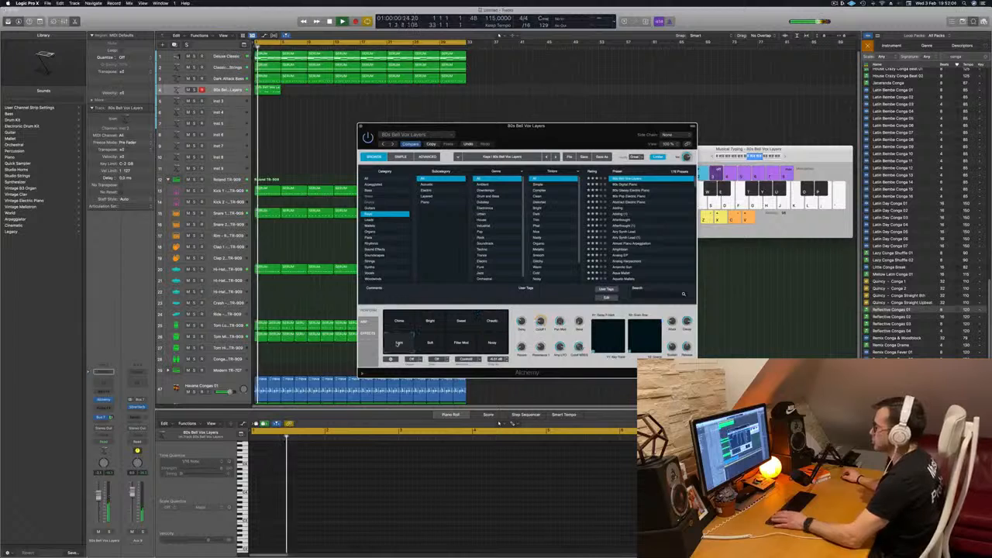
{"action": "left_click", "coordinate": [430, 341]}
{"action": "left_click", "coordinate": [461, 343]}
{"action": "key", "text": "Return"}
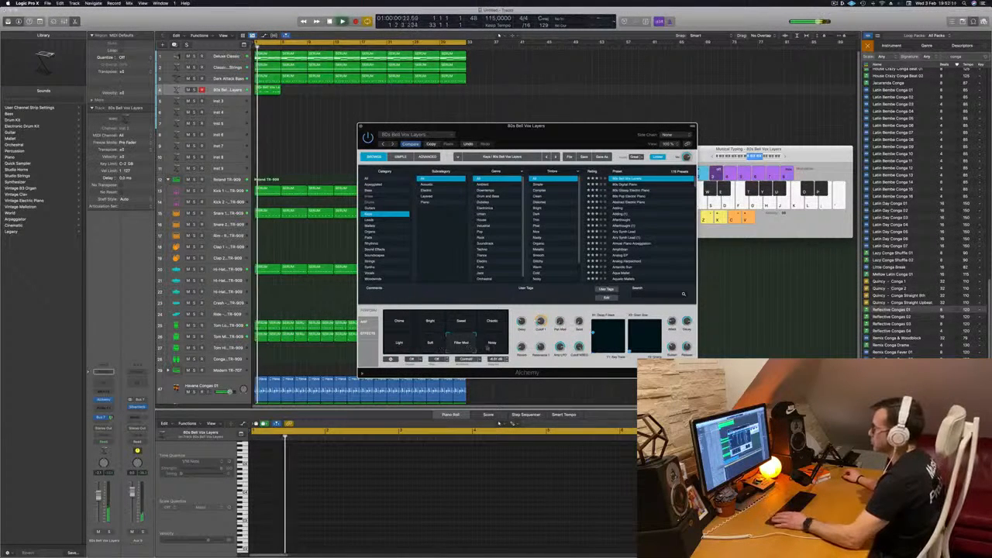
{"action": "key", "text": "Return"}
{"action": "left_click", "coordinate": [430, 342]}
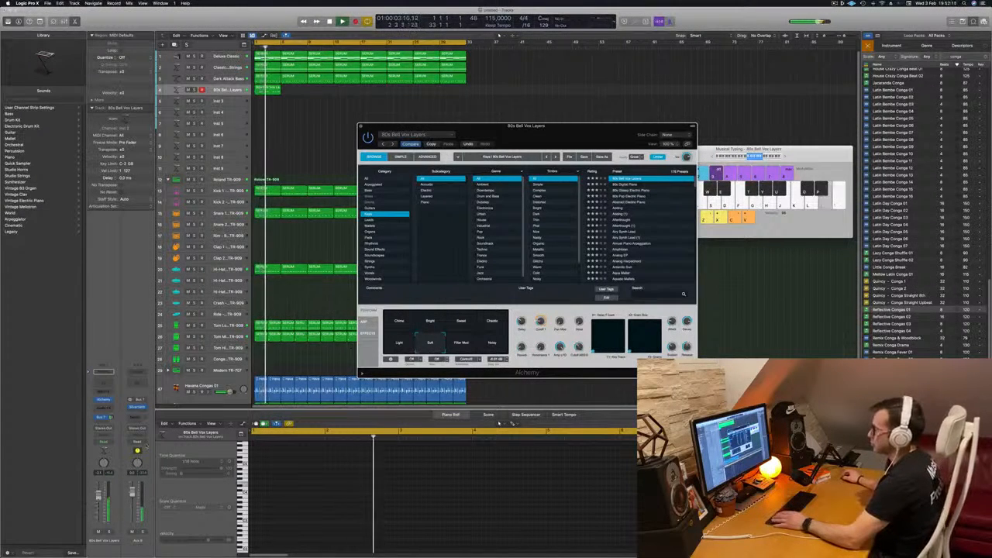
Step: Lengthen the first note of the trimmed 80s Bell Vox Layers region in the Piano Roll and play it back
{"action": "left_click", "coordinate": [267, 79]}
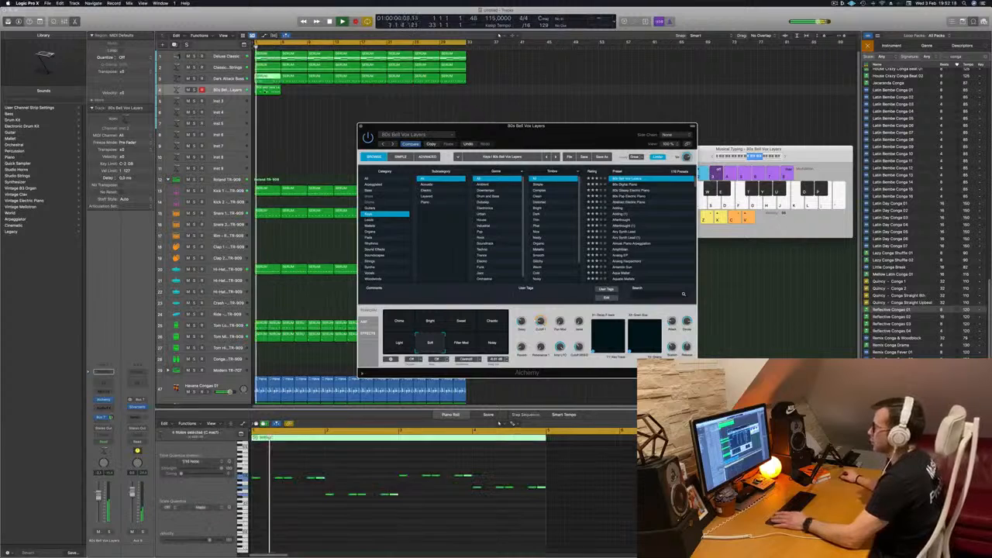
{"action": "left_click", "coordinate": [267, 90]}
{"action": "key", "text": "space"}
{"action": "scroll", "coordinate": [281, 482], "scroll_direction": "up", "scroll_amount": 5}
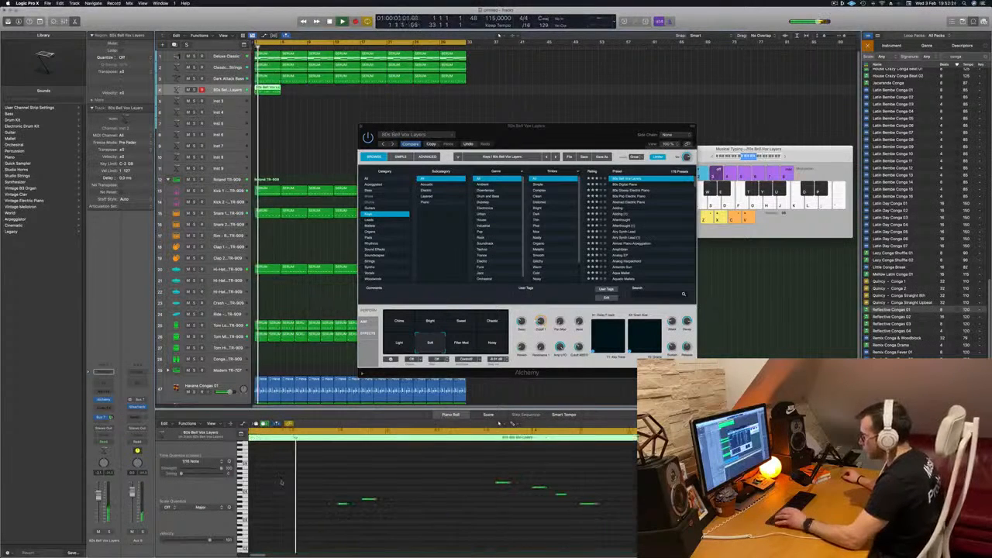
{"action": "left_click_drag", "start_coordinate": [262, 483], "coordinate": [279, 483]}
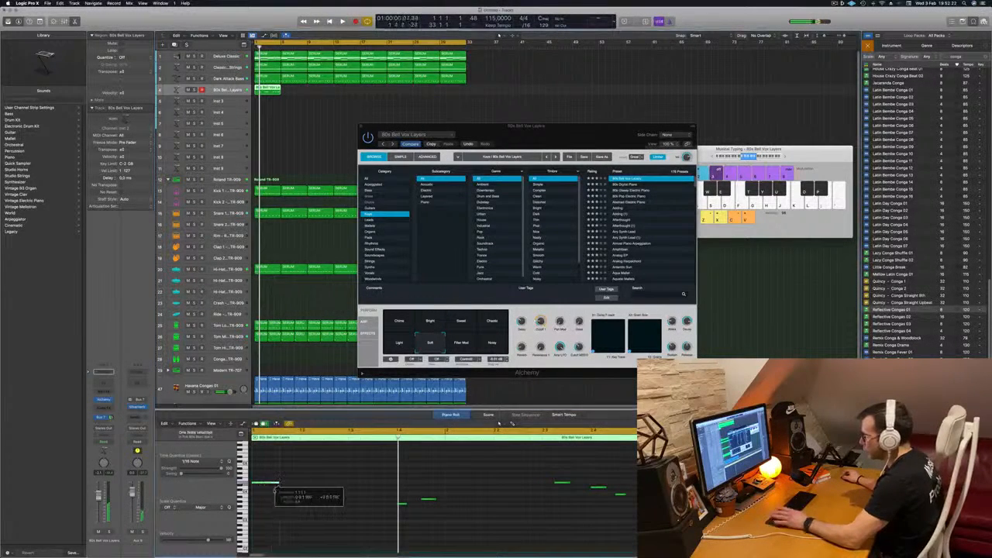
{"action": "key", "text": "space"}
Step: Copy the four-bar 80s Bell Vox Layers region repeatedly along its track to fill the arrangement up to bar 33
{"action": "left_click_drag", "start_coordinate": [557, 134], "coordinate": [514, 167]}
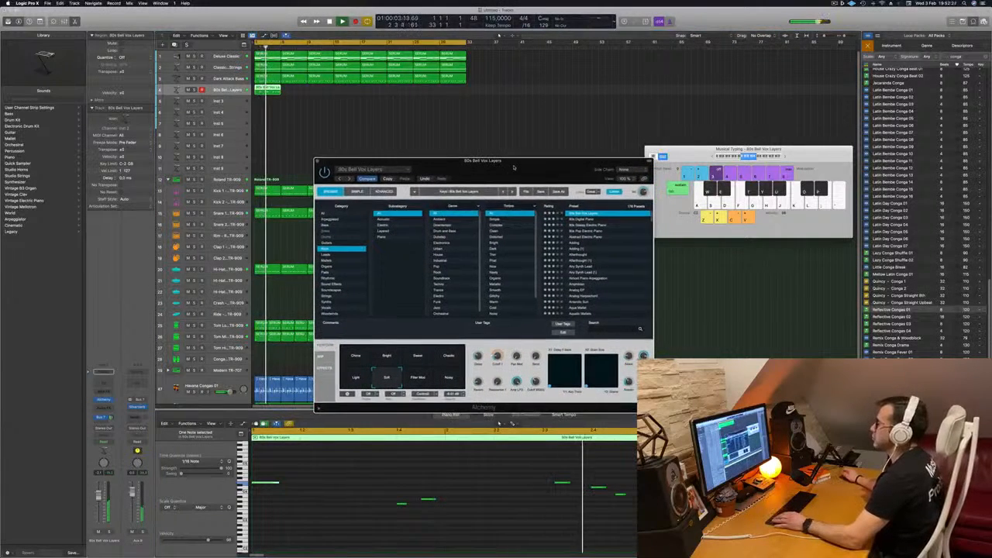
{"action": "mouse_move", "coordinate": [276, 89]}
{"action": "left_mouse_down"}
{"action": "mouse_move", "coordinate": [296, 90]}
{"action": "mouse_move", "coordinate": [288, 95]}
{"action": "left_mouse_up"}
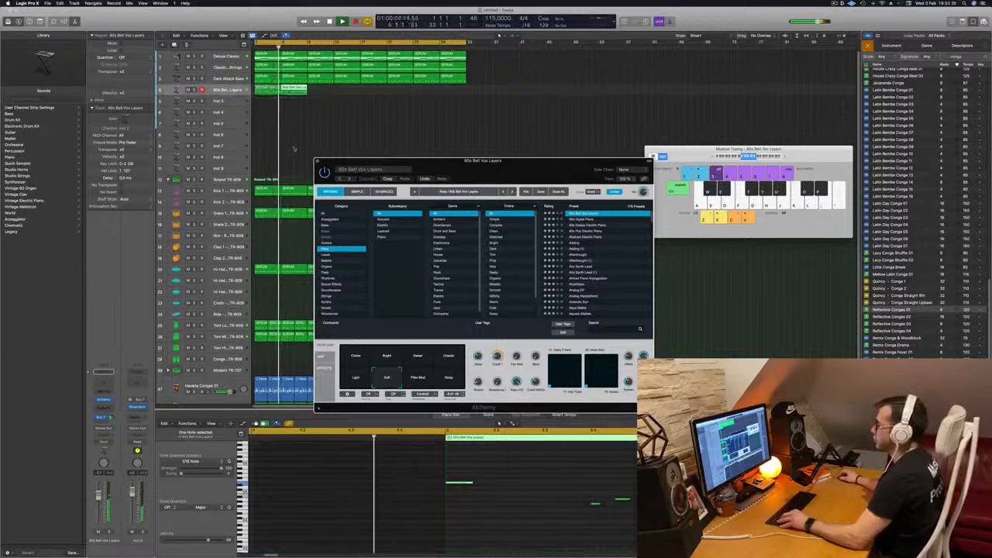
{"action": "key", "text": "super+Left"}
{"action": "left_click_drag", "start_coordinate": [455, 177], "coordinate": [566, 125]}
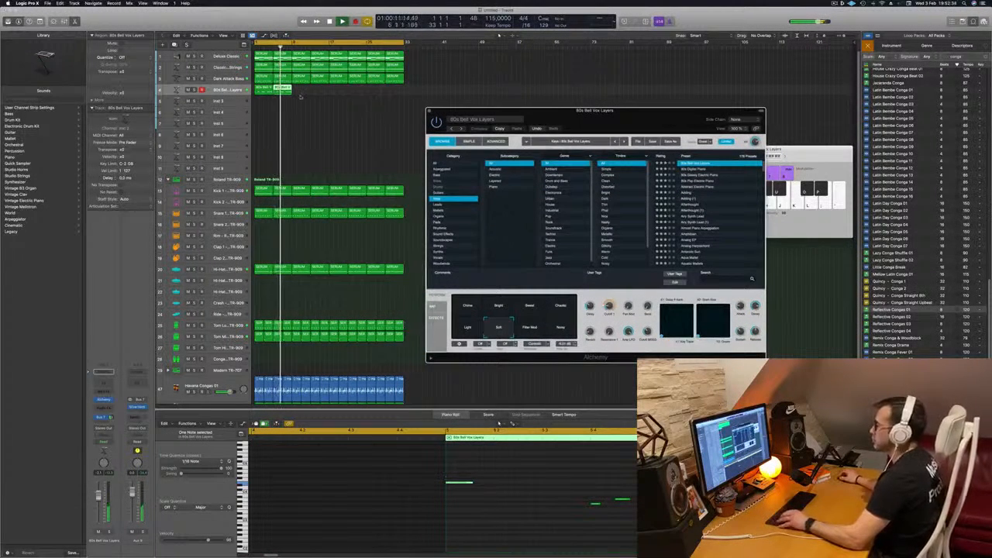
{"action": "left_click_drag", "start_coordinate": [303, 91], "coordinate": [346, 94]}
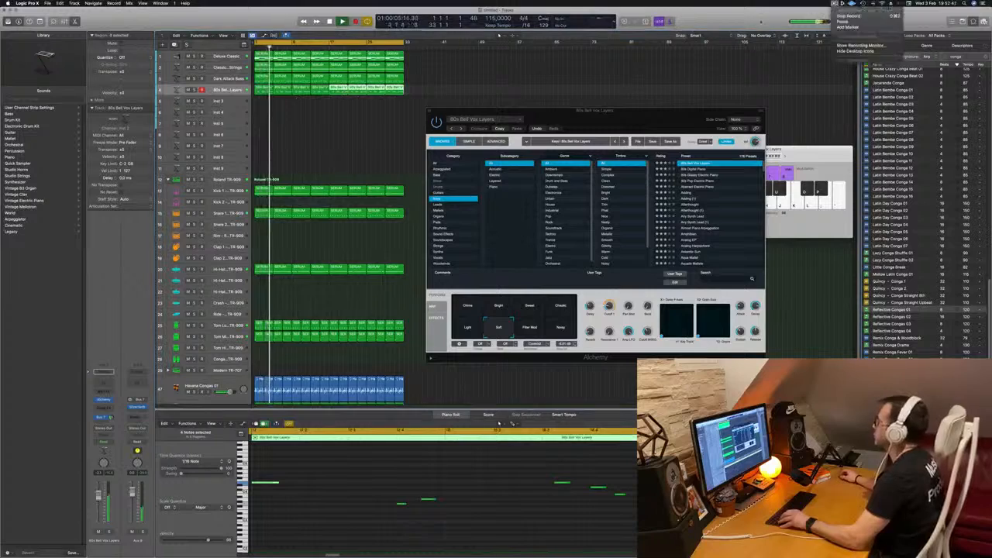
{"action": "left_click", "coordinate": [341, 150]}
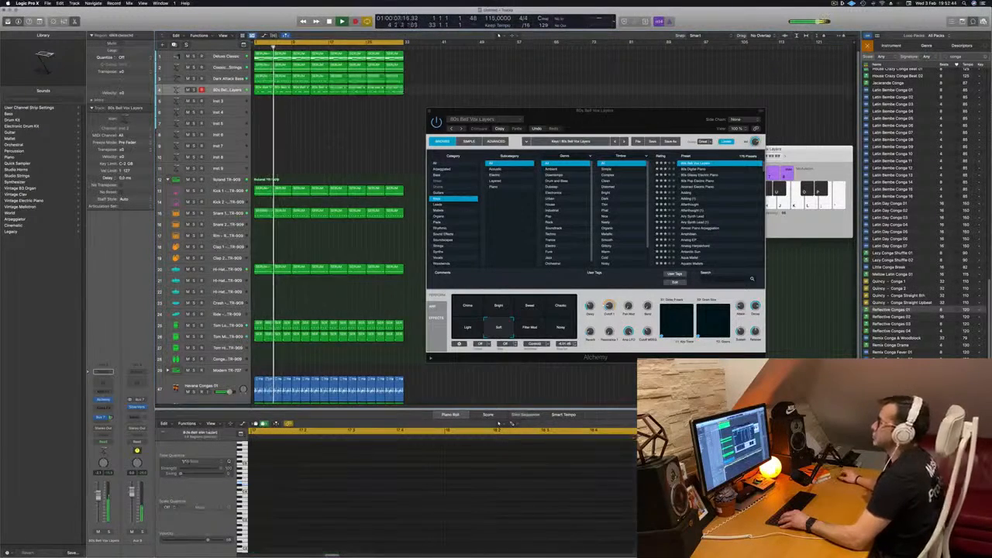
Step: Solo the 80s Bell Vox Layers track, switch Alchemy to the Chime variation, and unsolo the track
{"action": "scroll", "coordinate": [341, 147], "scroll_direction": "up", "scroll_amount": 5}
{"action": "scroll", "coordinate": [321, 138], "scroll_direction": "down", "scroll_amount": 5}
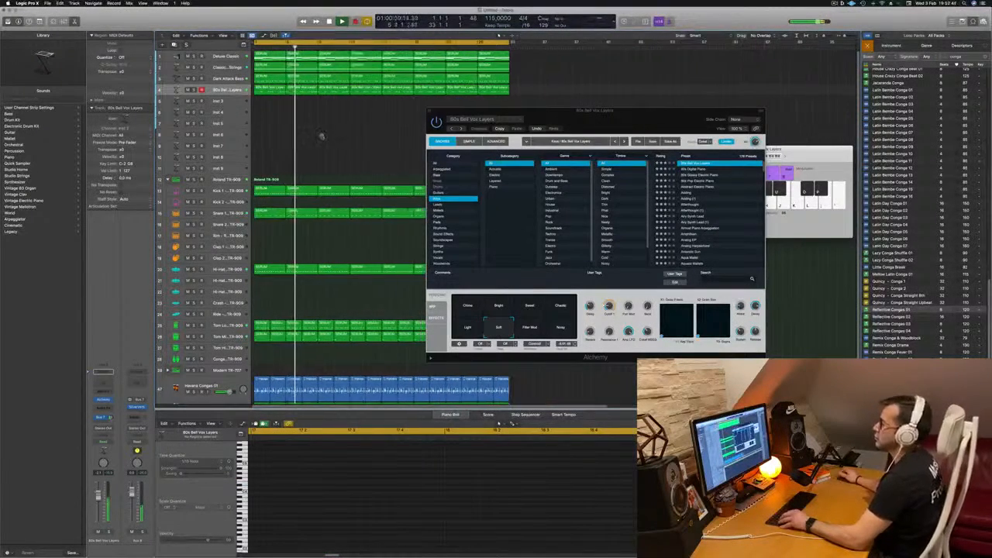
{"action": "key", "text": "space"}
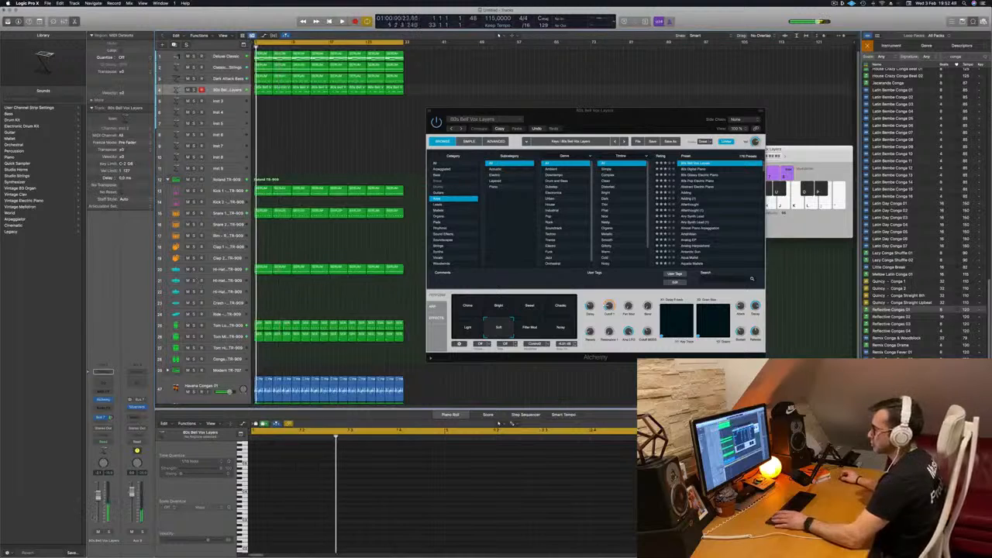
{"action": "key", "text": "s"}
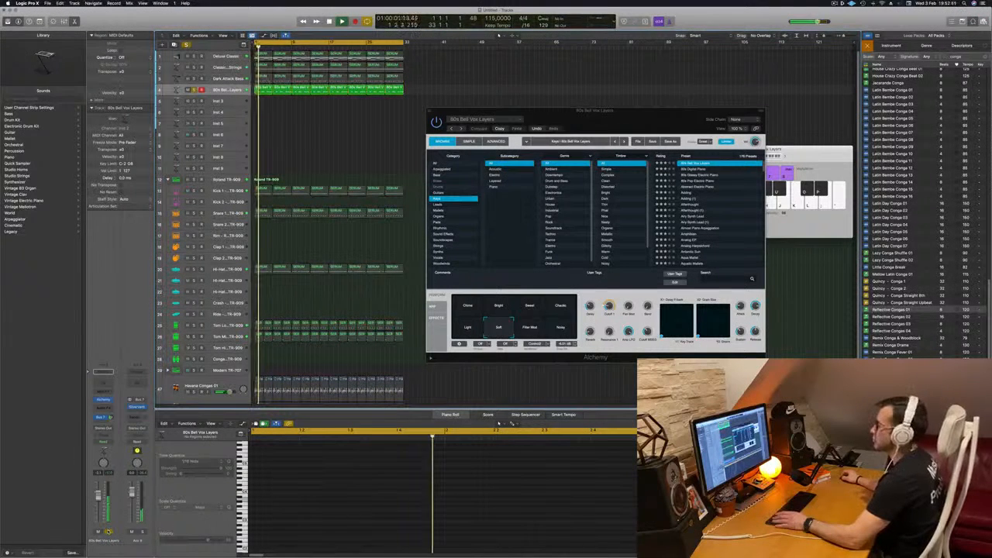
{"action": "left_click", "coordinate": [468, 306]}
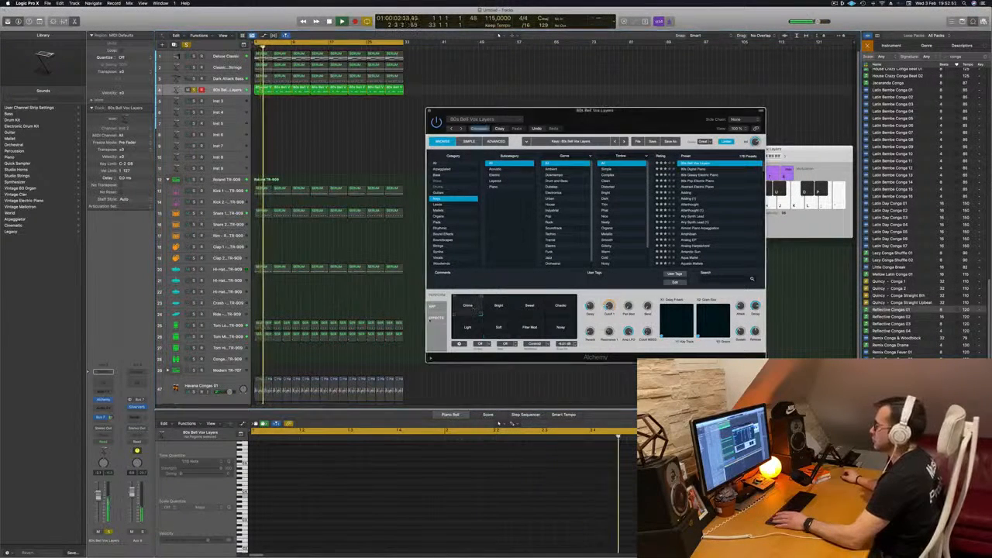
{"action": "key", "text": "s"}
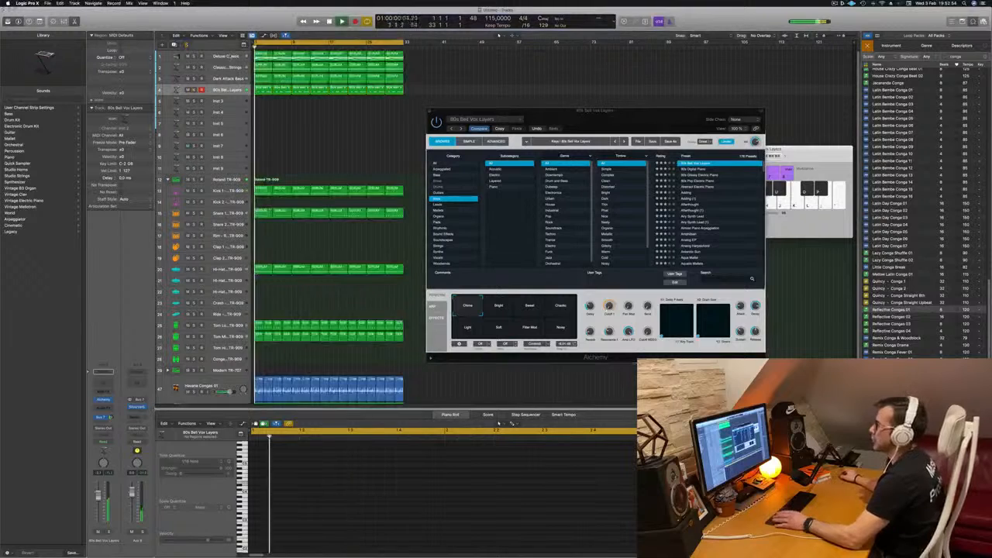
Step: Duplicate the 80s Bell Vox Layers track, mute the original, copy its regions to the duplicate and play it
{"action": "key", "text": "super+d"}
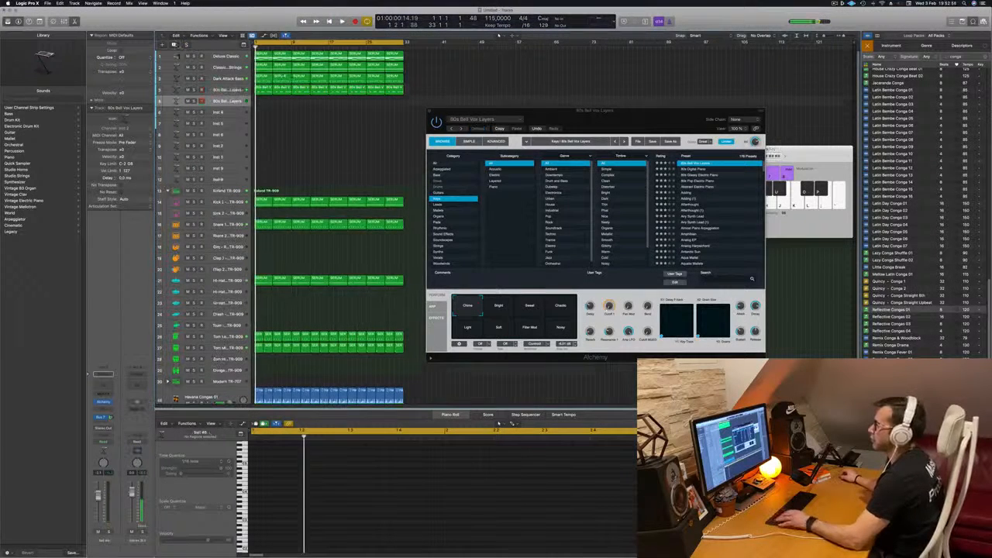
{"action": "left_click", "coordinate": [188, 91]}
{"action": "left_click_drag", "start_coordinate": [439, 94], "coordinate": [221, 101]}
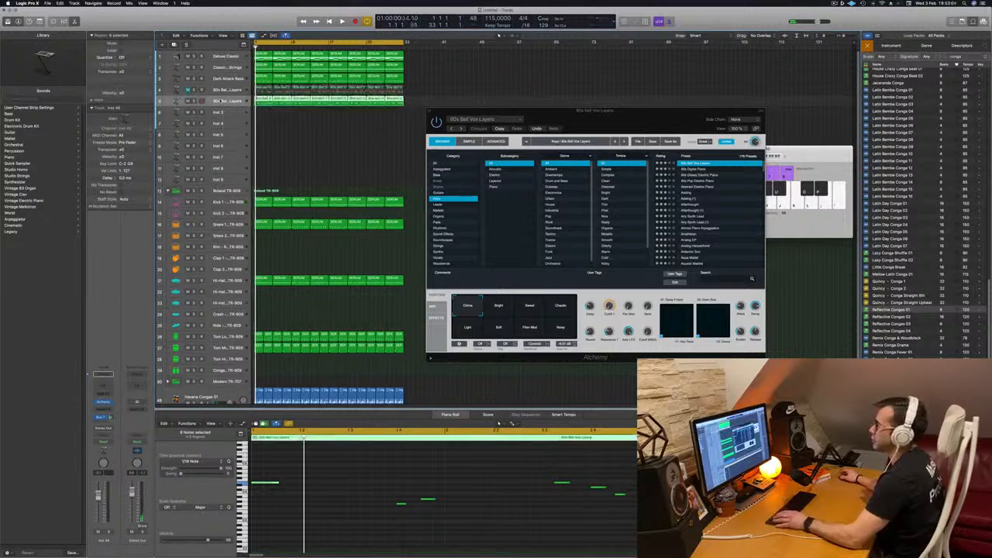
{"action": "key", "text": "space"}
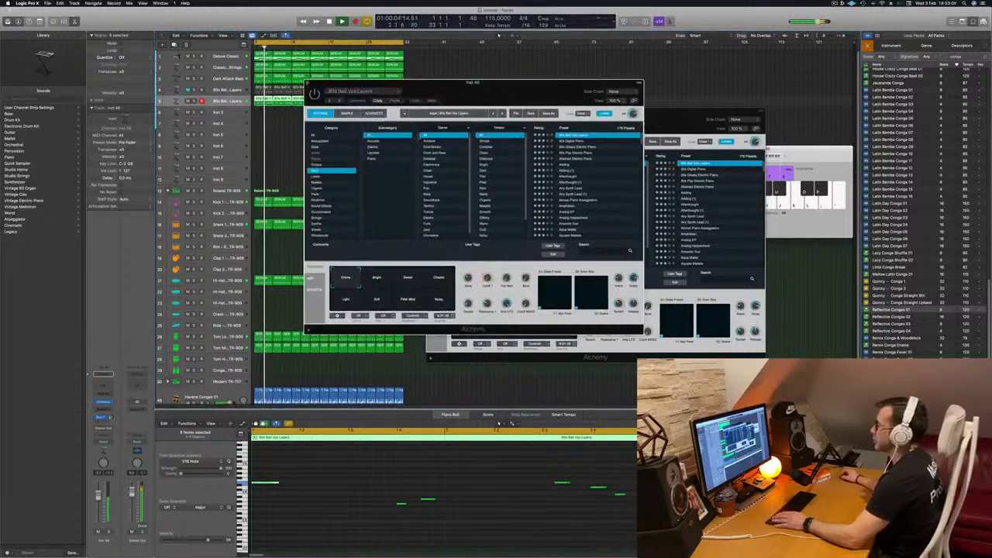
Step: Load the 80s Digital Piano preset in the duplicate track's Alchemy and adjust that track's bus send level
{"action": "key", "text": "Return"}
{"action": "left_click_drag", "start_coordinate": [500, 98], "coordinate": [459, 139]}
{"action": "left_click", "coordinate": [571, 158]}
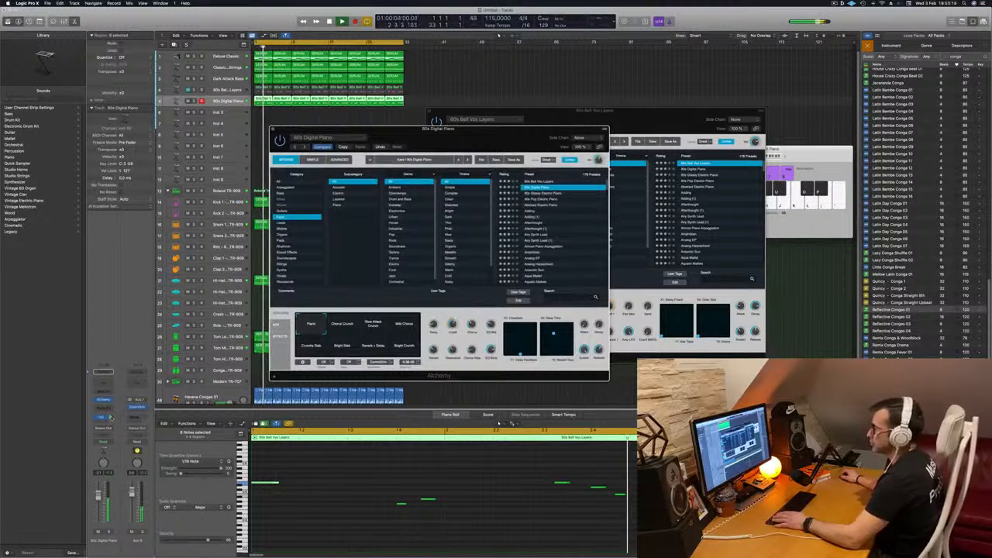
{"action": "left_click_drag", "start_coordinate": [110, 417], "coordinate": [111, 418]}
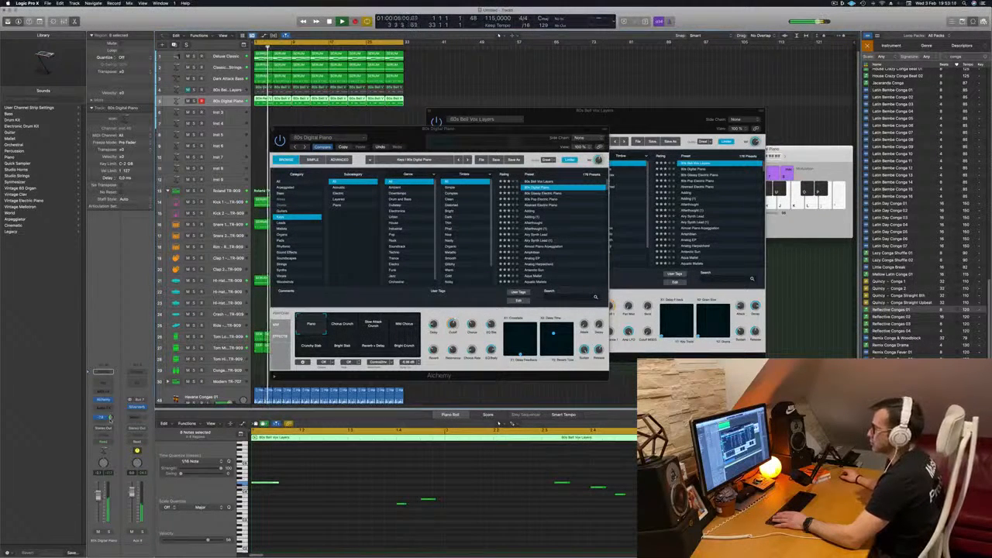
Step: Audition the Chorus Crunch, Wild Chorus, Crunchy Stab and Bright Stab variations of the 80s Digital Piano preset
{"action": "left_click", "coordinate": [352, 327]}
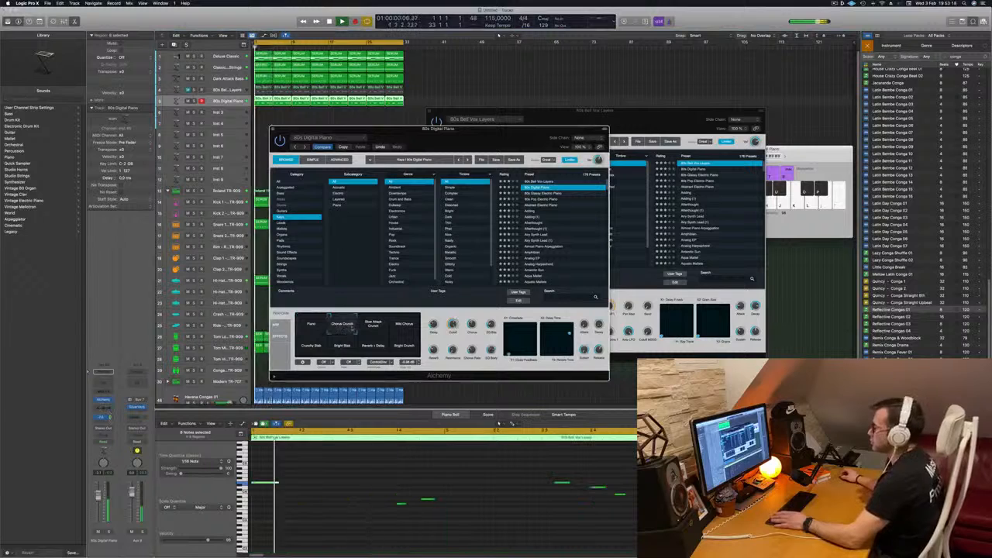
{"action": "left_click", "coordinate": [408, 326]}
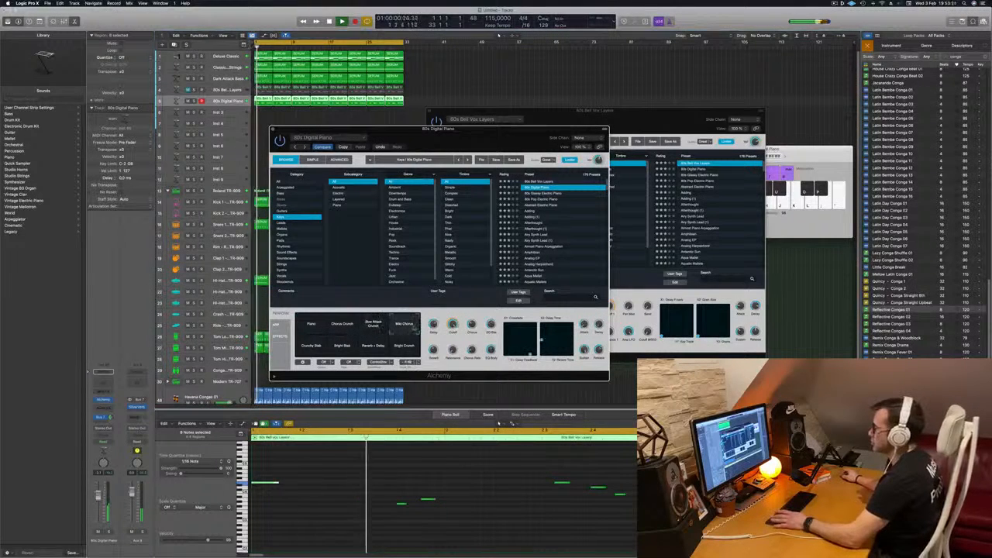
{"action": "left_click", "coordinate": [314, 347]}
{"action": "left_click", "coordinate": [343, 346]}
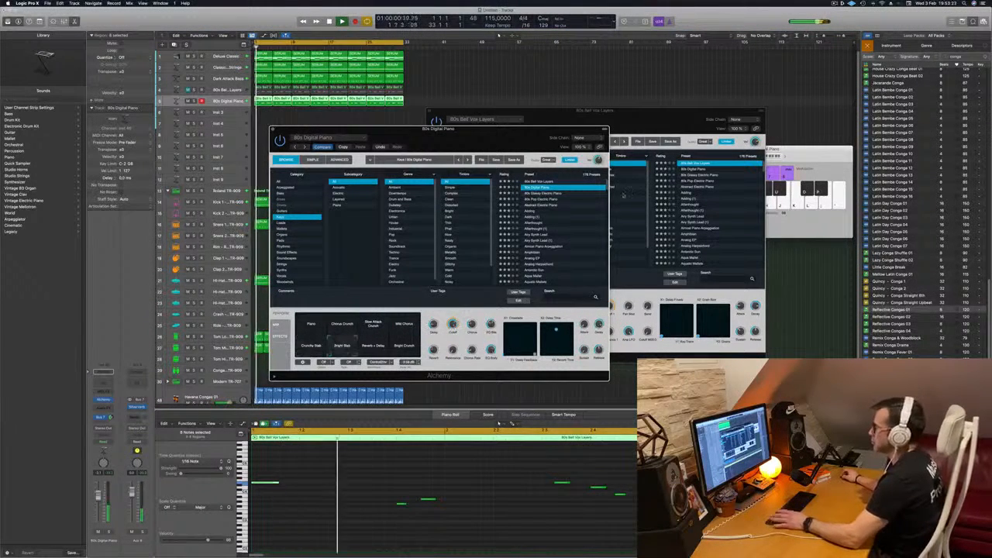
Step: Load the 80s Glossy Electric Piano preset on the duplicate track, try 80's EP 2 and choose the Chorus EP variation
{"action": "key", "text": "Down"}
{"action": "left_click_drag", "start_coordinate": [470, 133], "coordinate": [488, 159]}
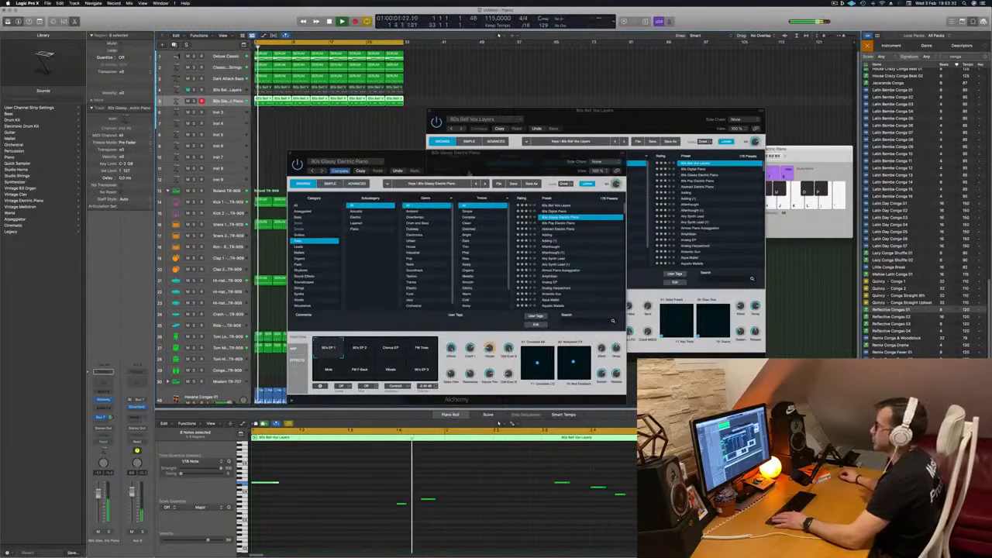
{"action": "left_click_drag", "start_coordinate": [484, 163], "coordinate": [523, 161]}
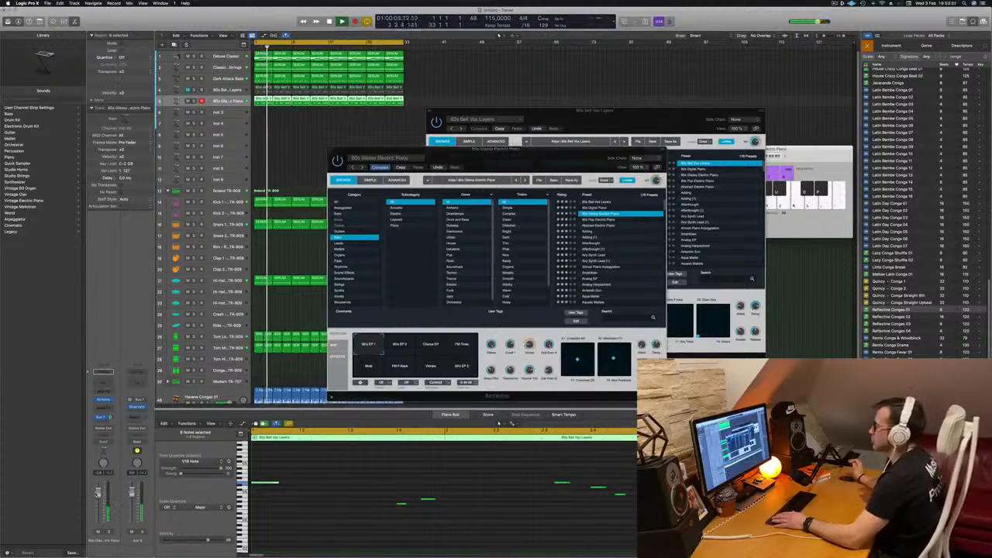
{"action": "mouse_move", "coordinate": [543, 164]}
{"action": "left_mouse_down"}
{"action": "mouse_move", "coordinate": [528, 168]}
{"action": "mouse_move", "coordinate": [580, 155]}
{"action": "mouse_move", "coordinate": [463, 170]}
{"action": "mouse_move", "coordinate": [548, 160]}
{"action": "left_mouse_up"}
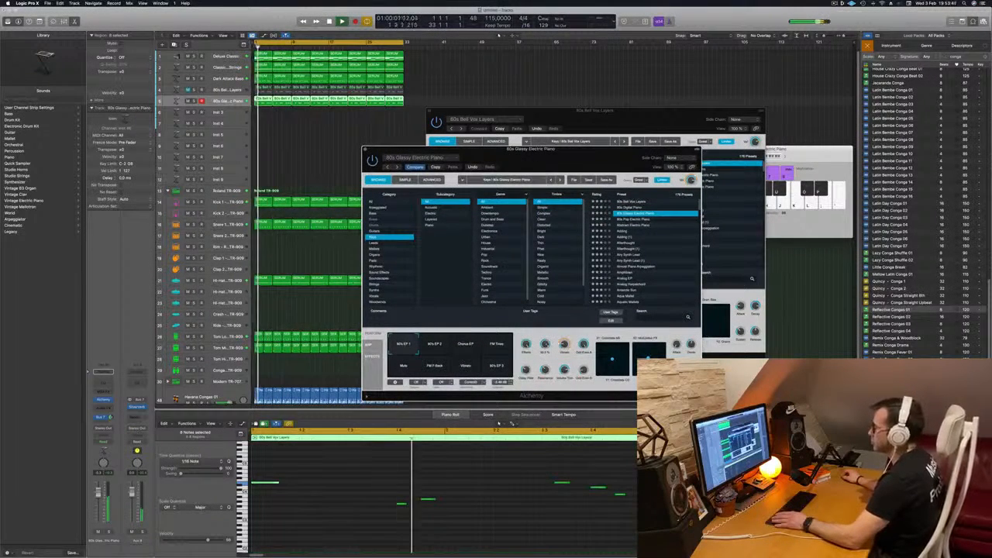
{"action": "left_click", "coordinate": [442, 350]}
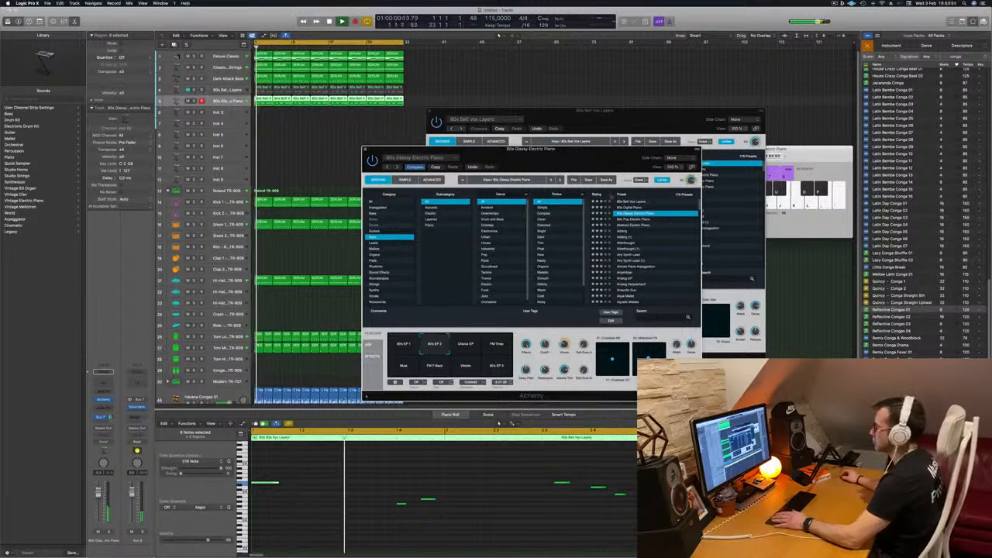
{"action": "left_click_drag", "start_coordinate": [575, 157], "coordinate": [616, 153]}
{"action": "left_click", "coordinate": [508, 344]}
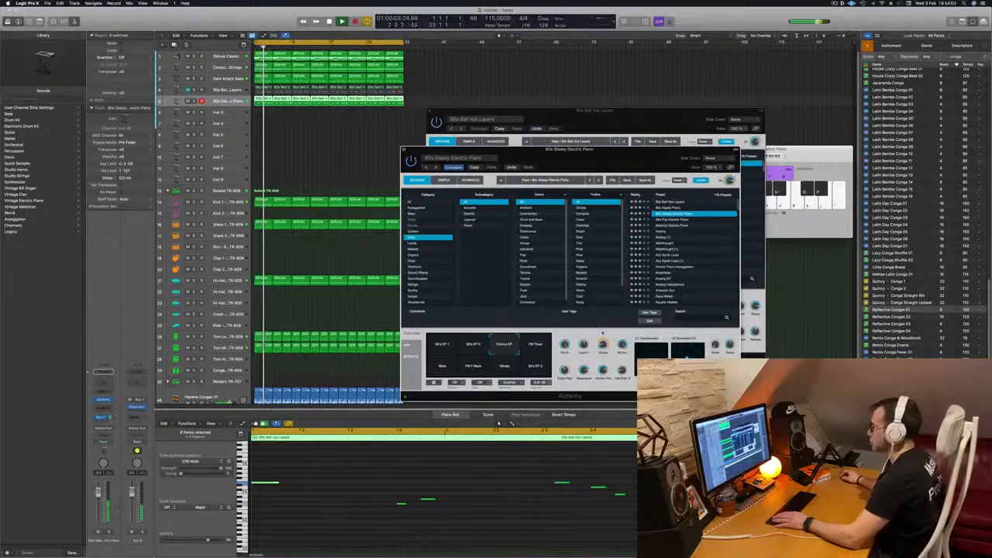
Step: Close both Alchemy windows and play the arrangement from the beginning
{"action": "left_click_drag", "start_coordinate": [457, 161], "coordinate": [429, 190]}
{"action": "left_click", "coordinate": [373, 180]}
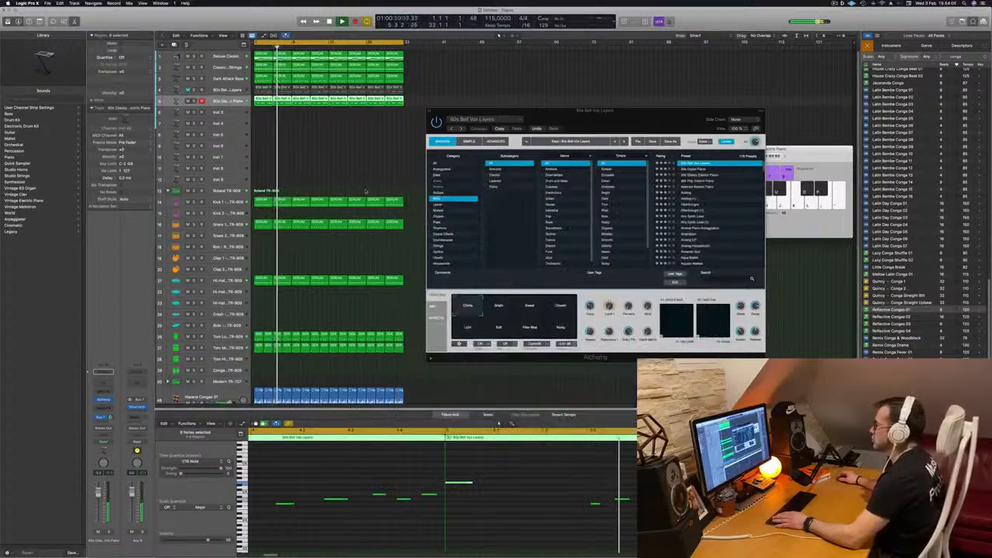
{"action": "left_click_drag", "start_coordinate": [591, 117], "coordinate": [628, 137]}
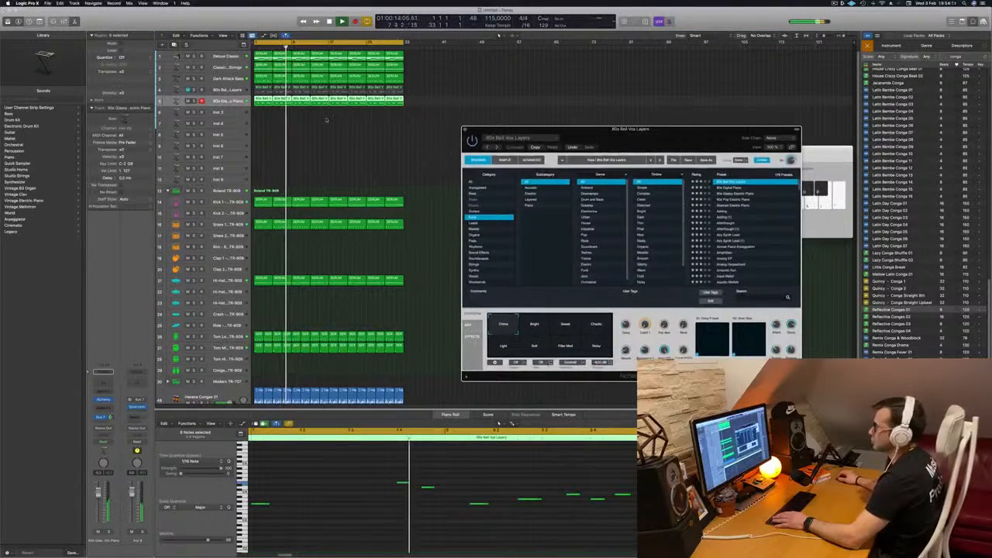
{"action": "left_click", "coordinate": [465, 129]}
{"action": "key", "text": "Return"}
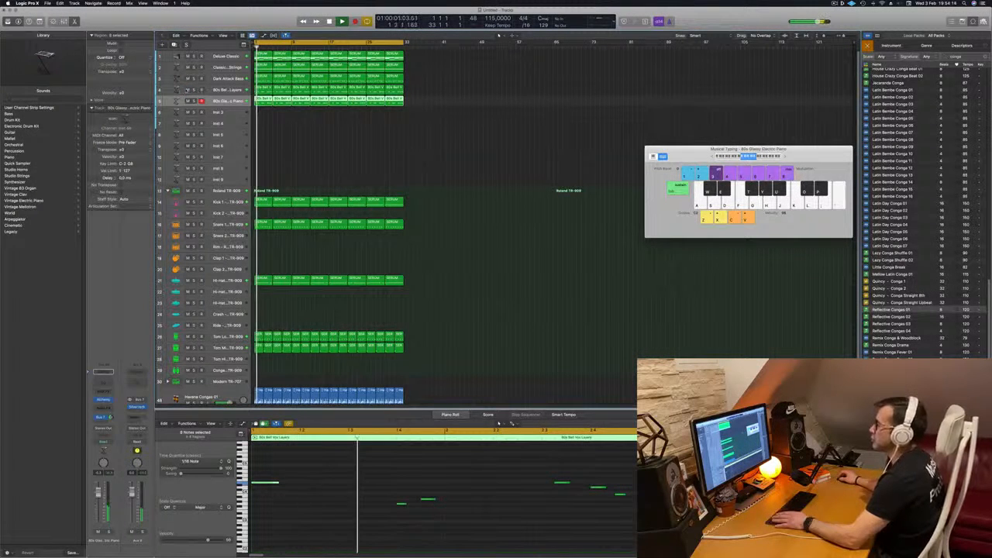
Step: Listen to the bell and electric piano tracks soloed, return to the full mix and replay from the start
{"action": "left_click", "coordinate": [215, 90]}
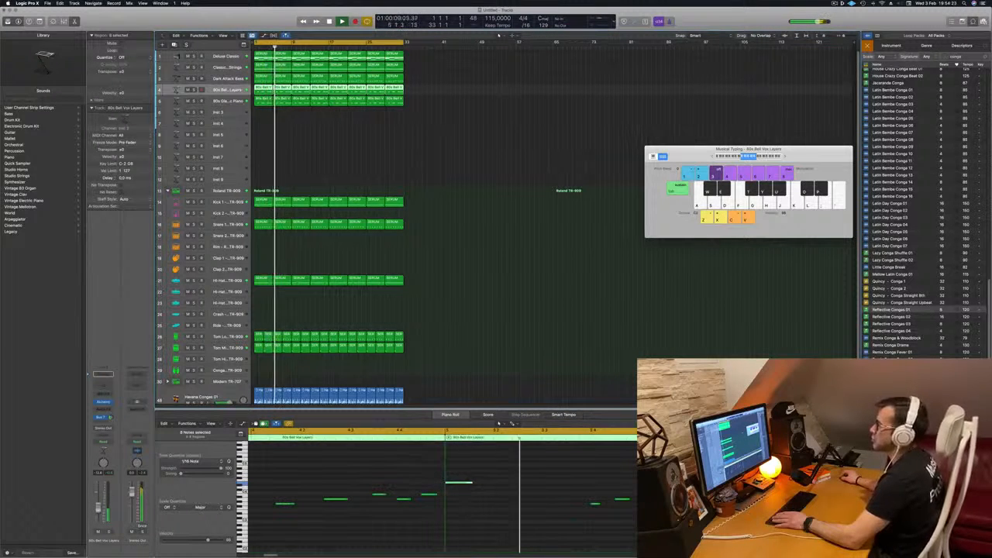
{"action": "key", "text": "Down"}
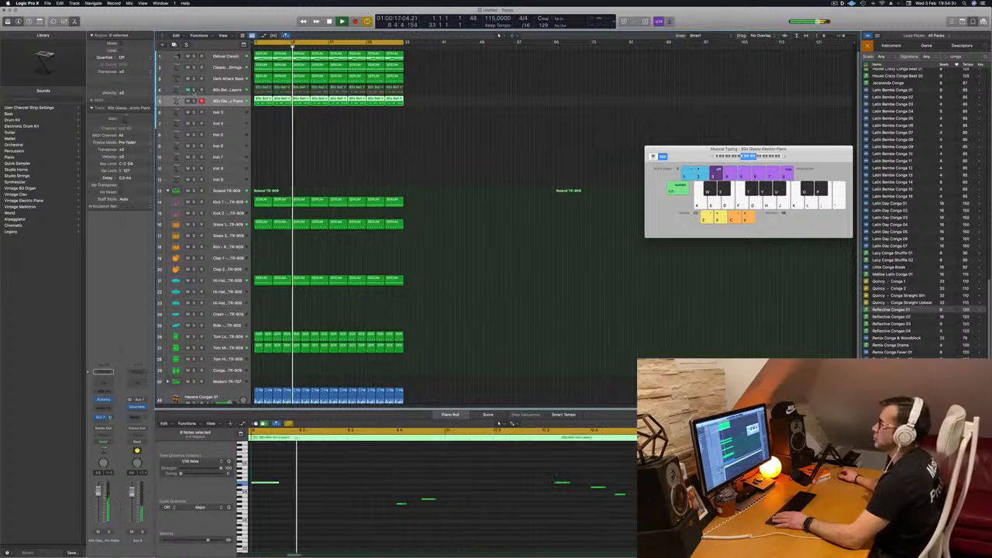
{"action": "key", "text": "s"}
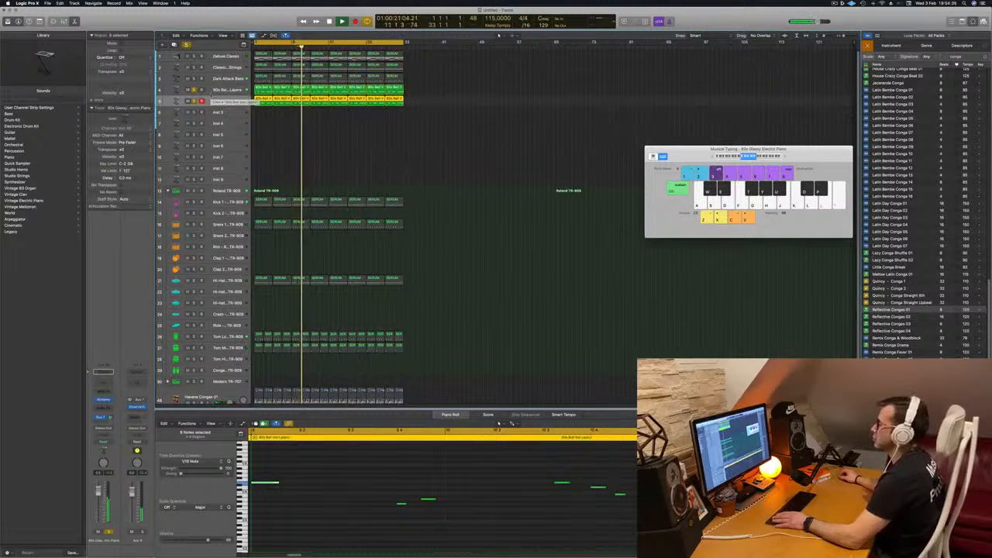
{"action": "key", "text": "s"}
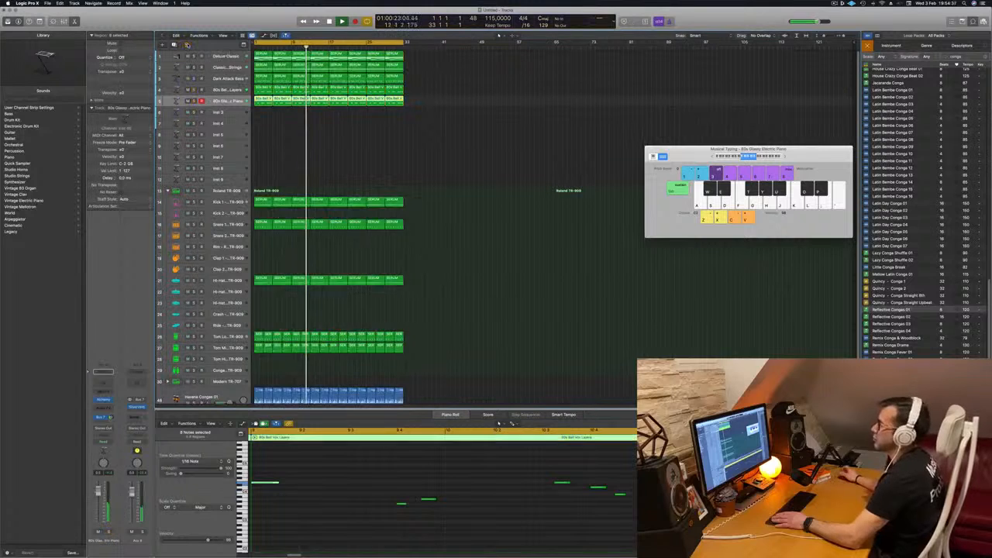
{"action": "key", "text": "Return"}
Step: Deselect all regions and show the secondary ruler in the arrangement view
{"action": "left_click", "coordinate": [326, 155]}
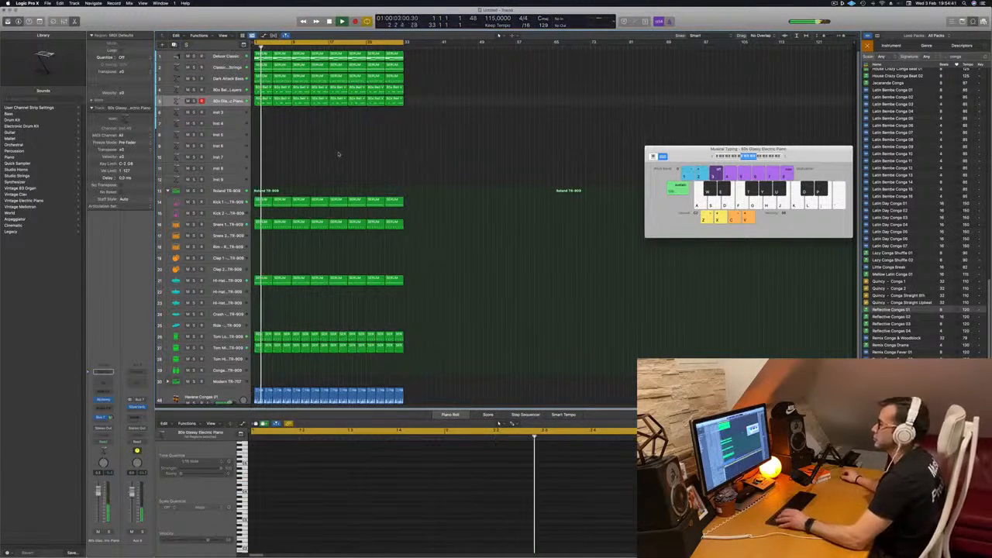
{"action": "scroll", "coordinate": [338, 154], "scroll_direction": "down", "scroll_amount": 1}
{"action": "scroll", "coordinate": [333, 147], "scroll_direction": "down", "scroll_amount": 3}
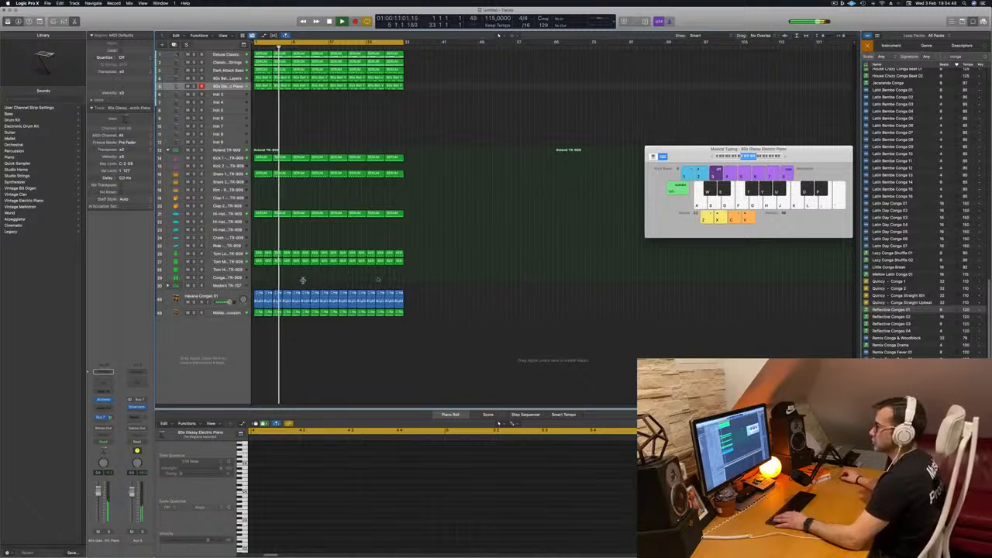
{"action": "key", "text": "super+Right"}
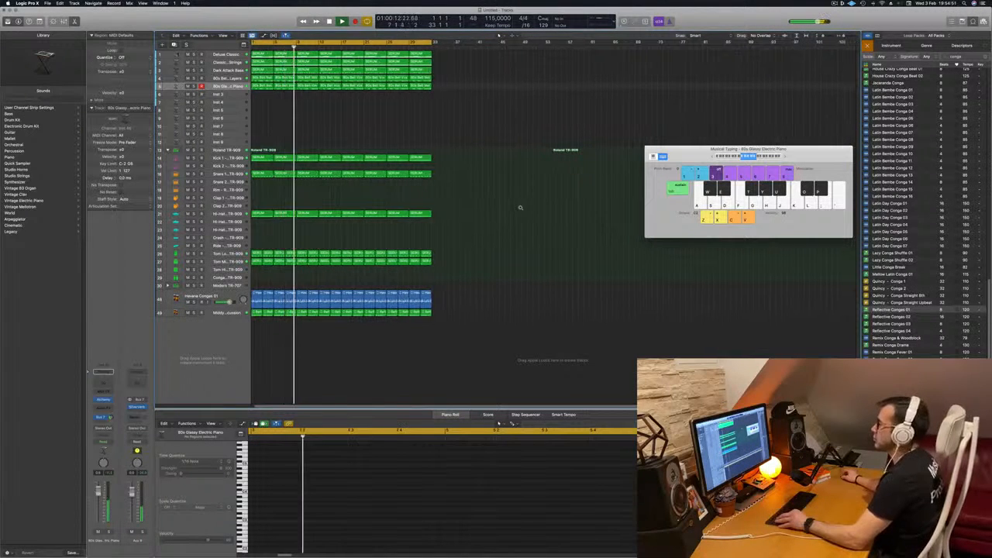
{"action": "key", "text": "super+Right"}
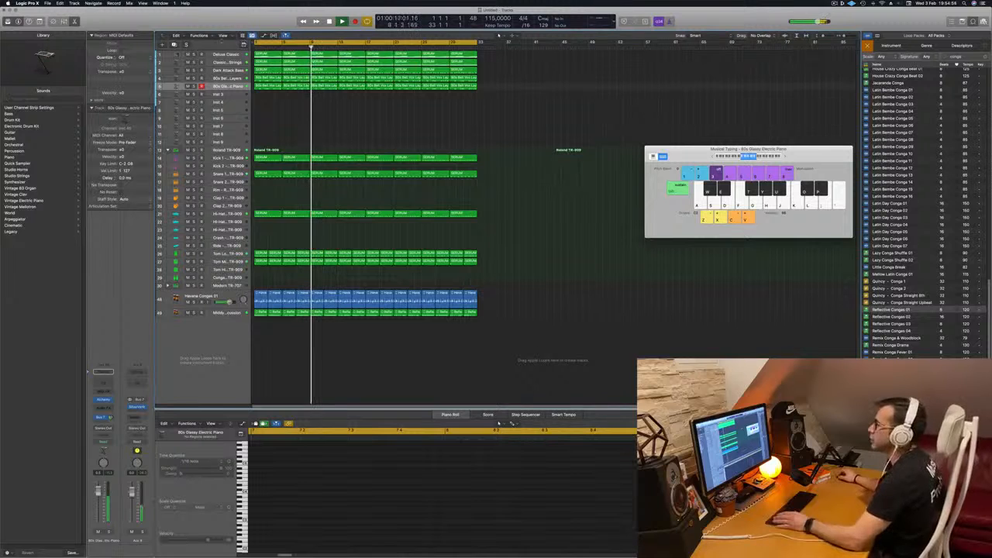
{"action": "left_click", "coordinate": [225, 35]}
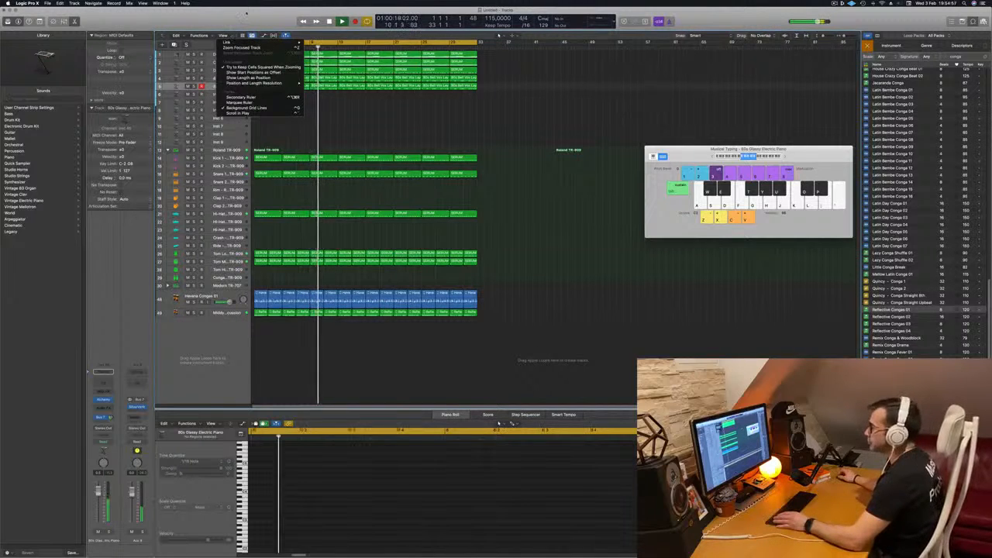
{"action": "left_click", "coordinate": [197, 34]}
{"action": "left_click", "coordinate": [223, 35]}
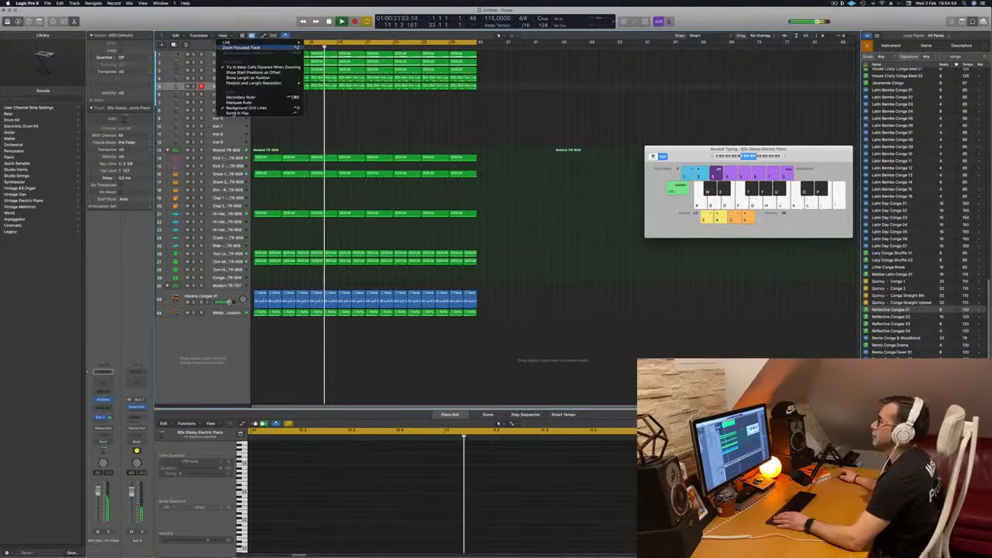
{"action": "left_click", "coordinate": [242, 99]}
Step: Repeat all regions once after the existing arrangement and extend the cycle range over the doubled length
{"action": "key", "text": "super+Left"}
{"action": "key", "text": "super+a"}
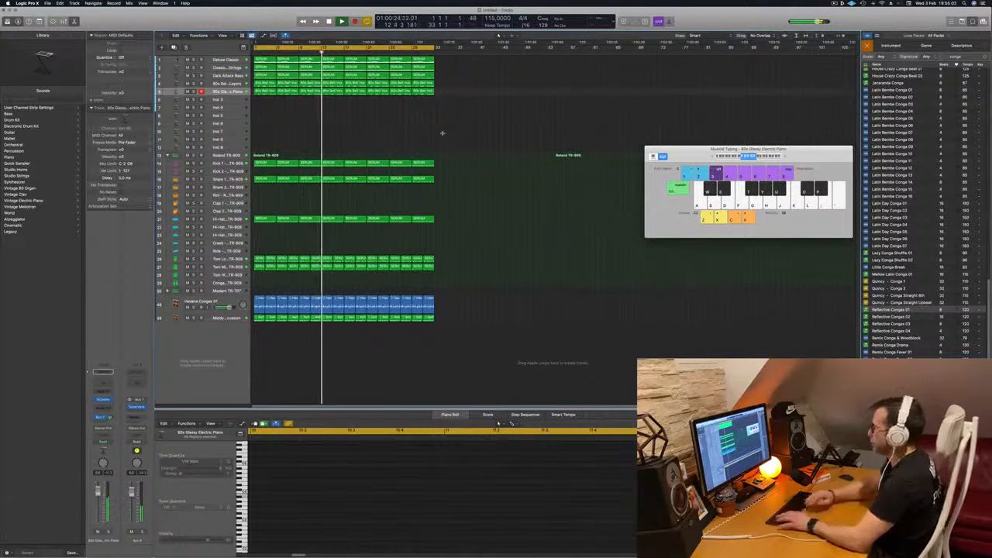
{"action": "key", "text": "super+r"}
{"action": "key", "text": "space"}
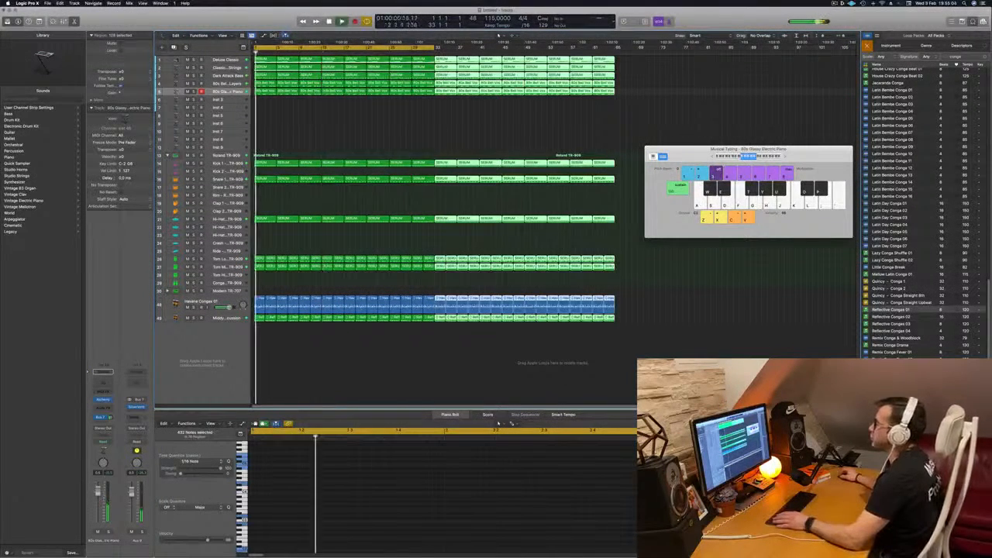
{"action": "left_click_drag", "start_coordinate": [433, 48], "coordinate": [613, 68]}
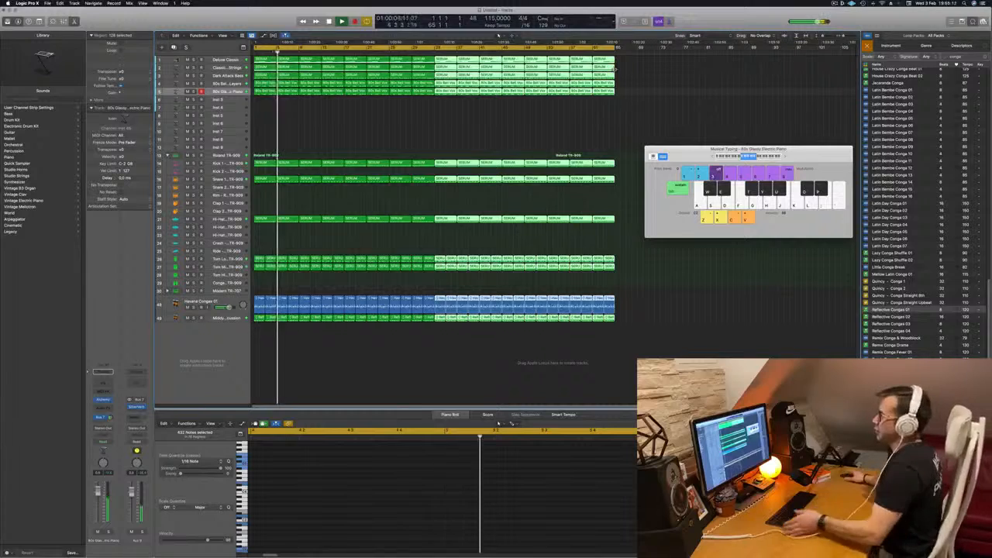
Step: Name and color all regions in the arrangement by their tracks, and clear the selection
{"action": "key", "text": "super+a"}
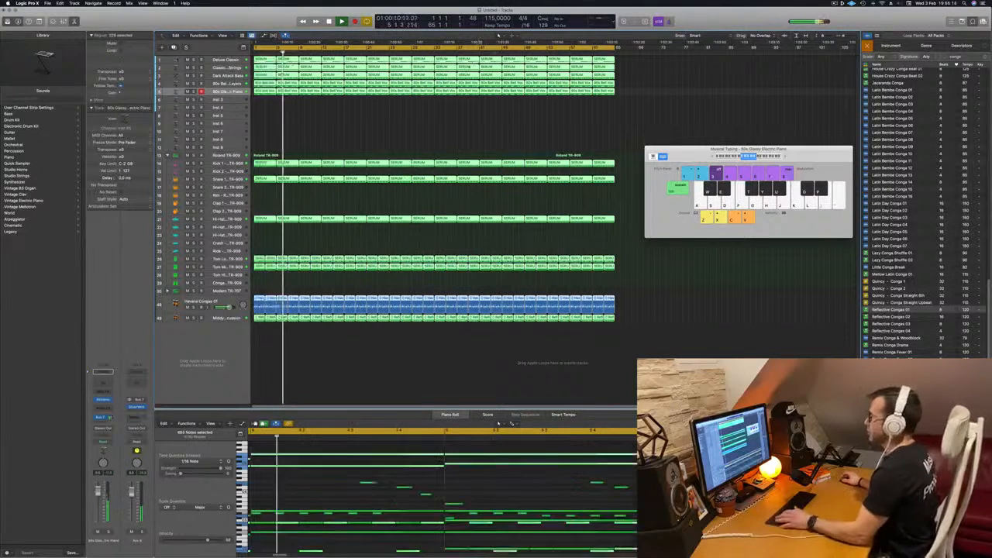
{"action": "right_click", "coordinate": [421, 62]}
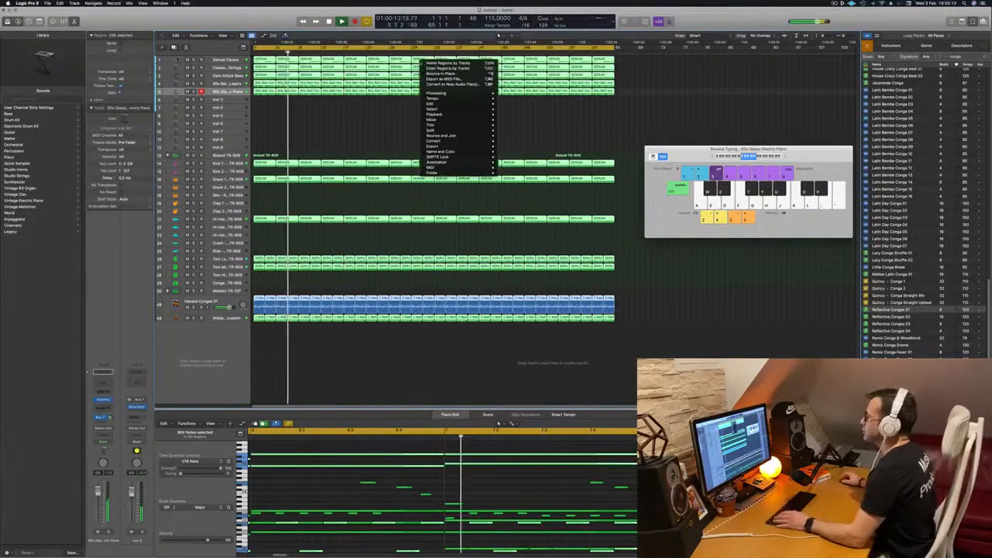
{"action": "left_click", "coordinate": [447, 62]}
{"action": "right_click", "coordinate": [417, 60]}
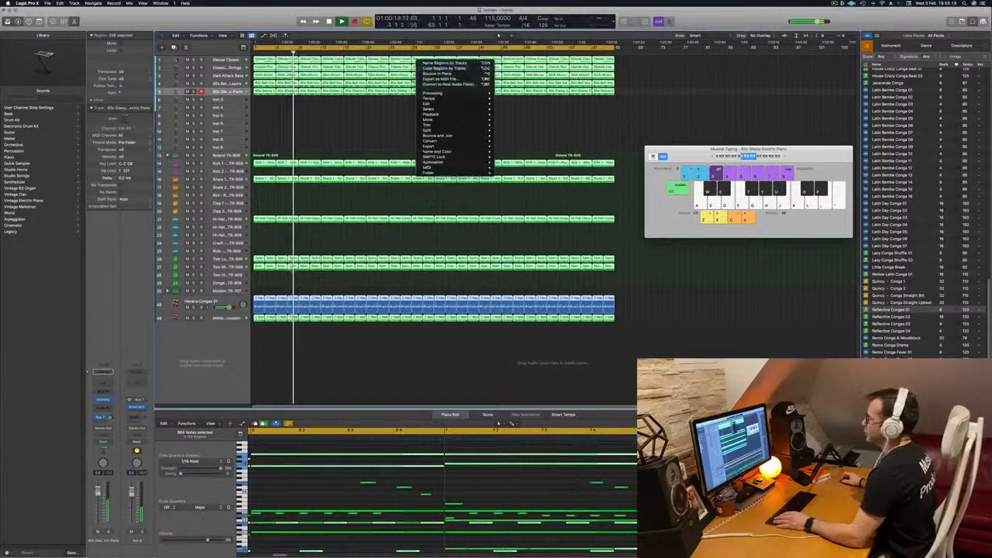
{"action": "left_click", "coordinate": [445, 68]}
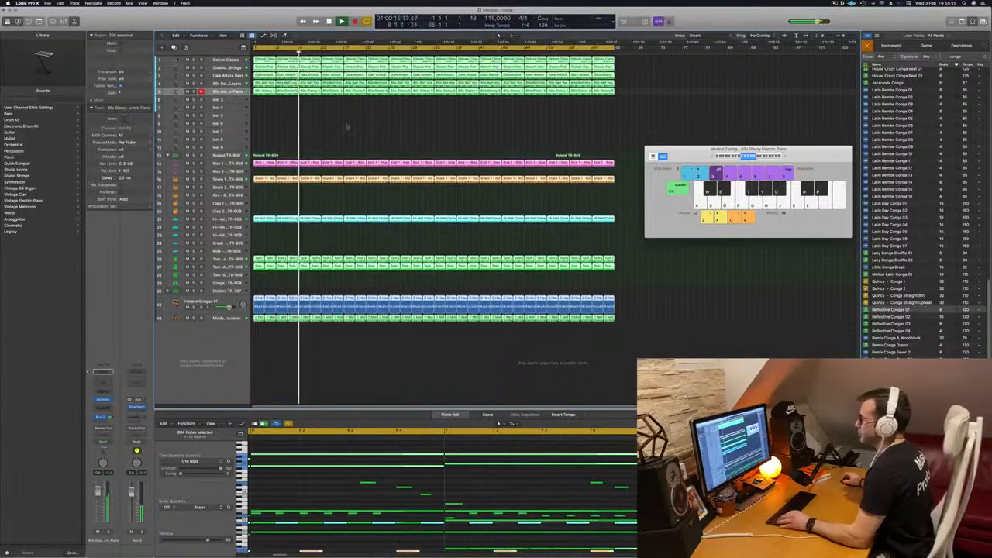
{"action": "left_click", "coordinate": [346, 126]}
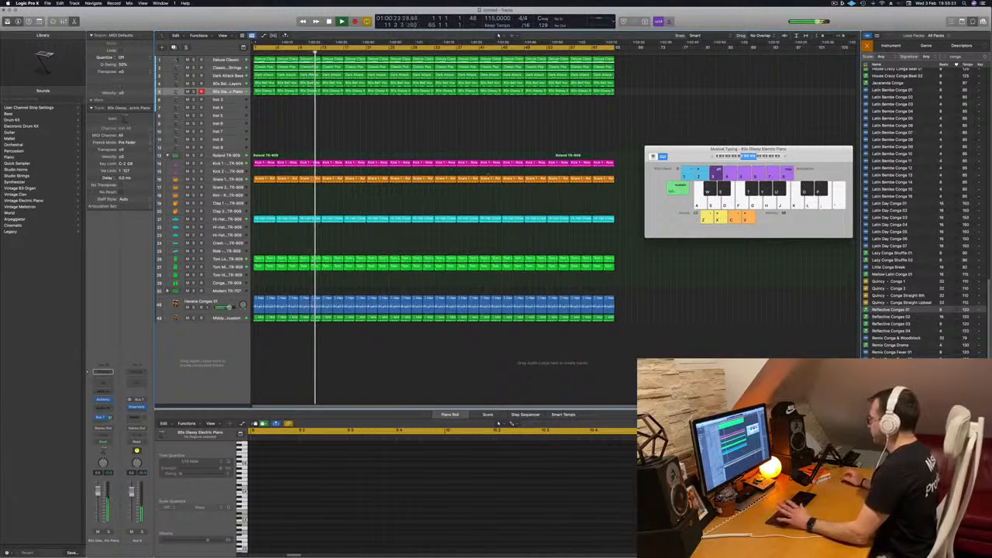
Step: Add the Little Conga Break loop on a new track below the others and align its region with bar 1
{"action": "left_click", "coordinate": [888, 267]}
{"action": "left_click_drag", "start_coordinate": [889, 267], "coordinate": [284, 362]}
{"action": "left_click_drag", "start_coordinate": [291, 328], "coordinate": [262, 328]}
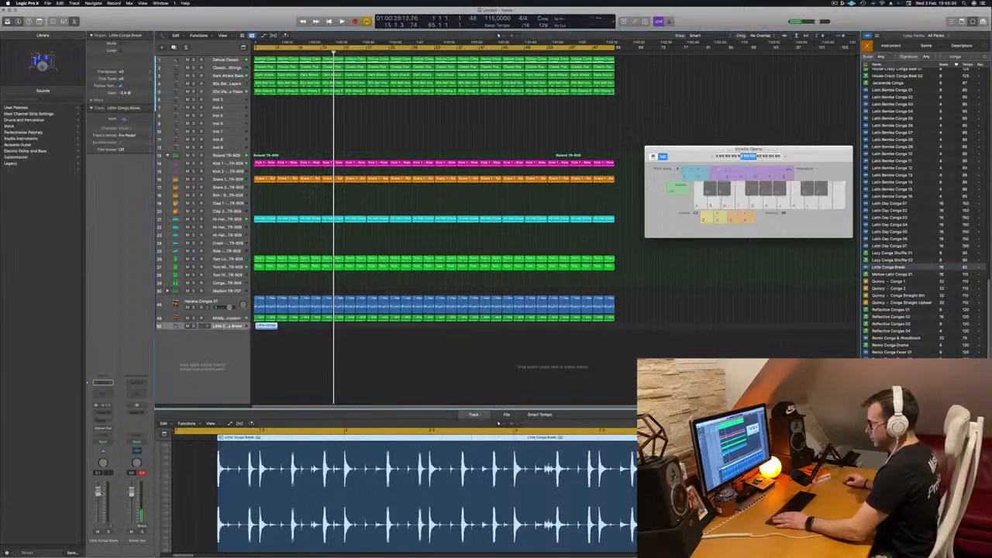
{"action": "key", "text": "Return"}
{"action": "key", "text": "space"}
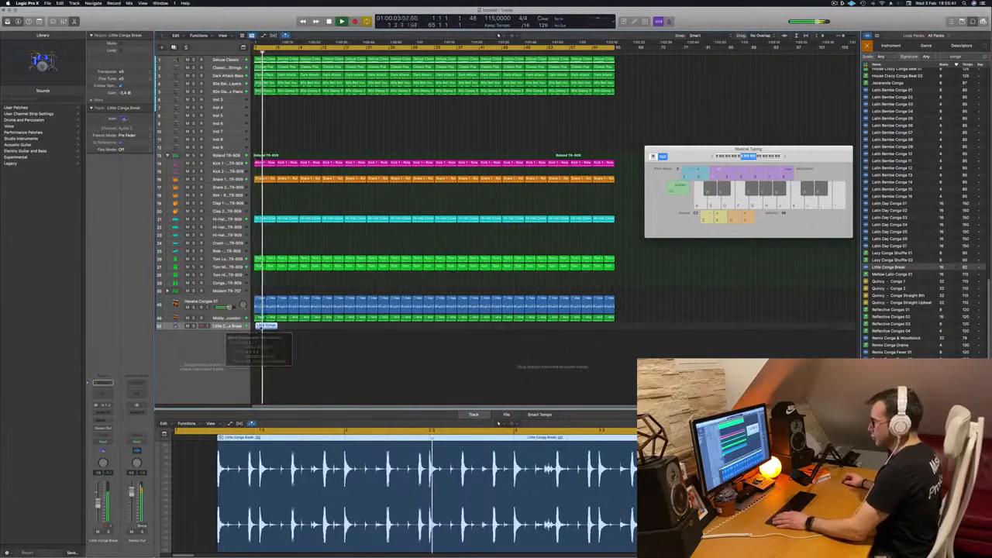
{"action": "key", "text": "super+Right"}
{"action": "key", "text": "super+Right"}
{"action": "left_click_drag", "start_coordinate": [257, 327], "coordinate": [255, 327]}
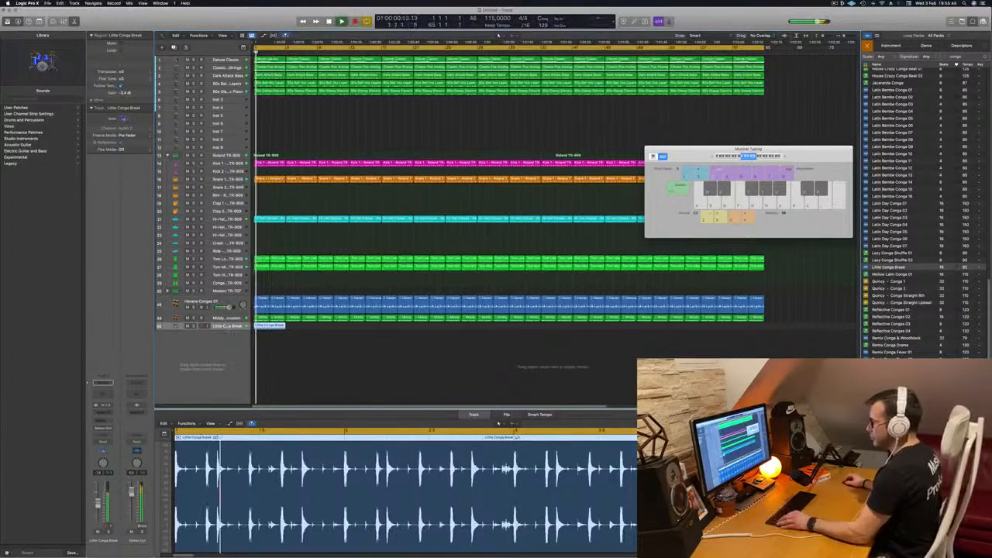
Step: Enlarge the Little Conga Break track and copy its region repeatedly to fill the whole arrangement
{"action": "key", "text": "super+Left"}
{"action": "key", "text": "super+Left"}
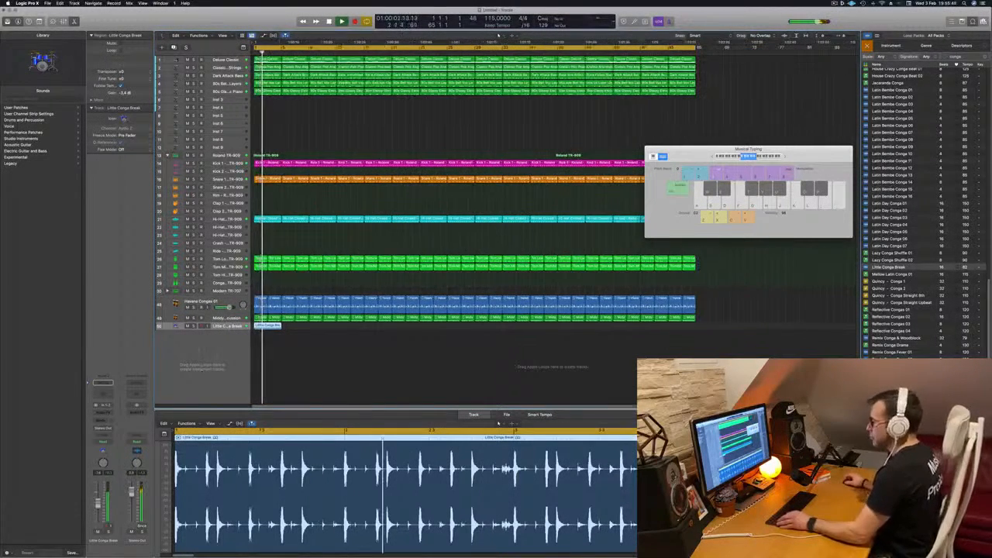
{"action": "key", "text": "super+Left"}
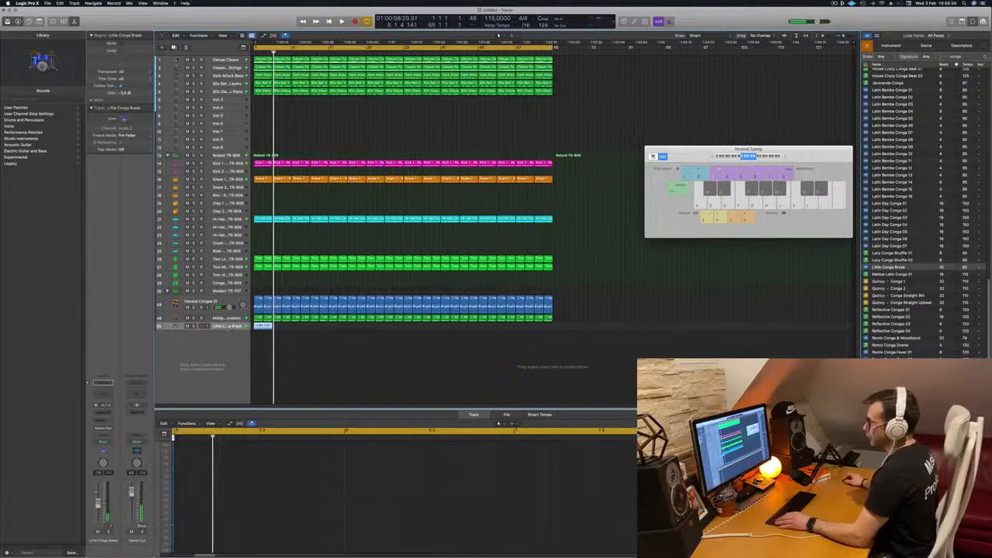
{"action": "left_click_drag", "start_coordinate": [224, 329], "coordinate": [224, 357]}
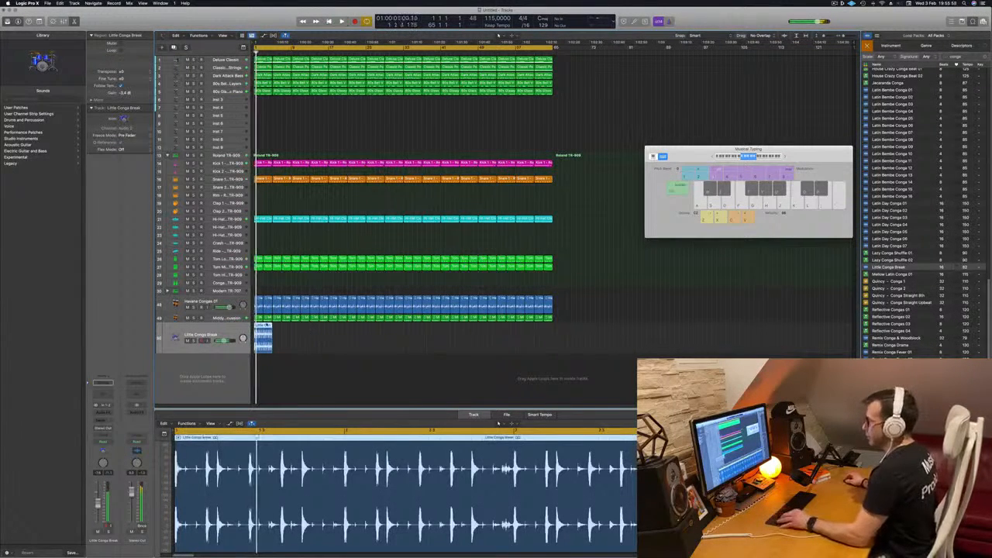
{"action": "left_click_drag", "start_coordinate": [261, 327], "coordinate": [341, 336]}
{"action": "left_click_drag", "start_coordinate": [265, 331], "coordinate": [414, 334]}
{"action": "left_click", "coordinate": [634, 314]}
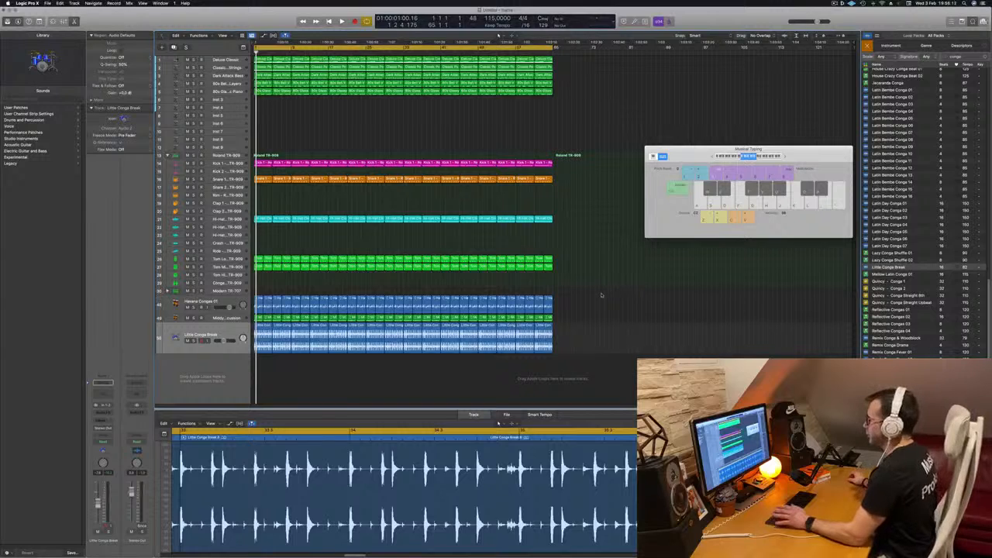
Step: Play the arrangement with the Little Conga Break track soloed, and return to the full mix
{"action": "key", "text": "space"}
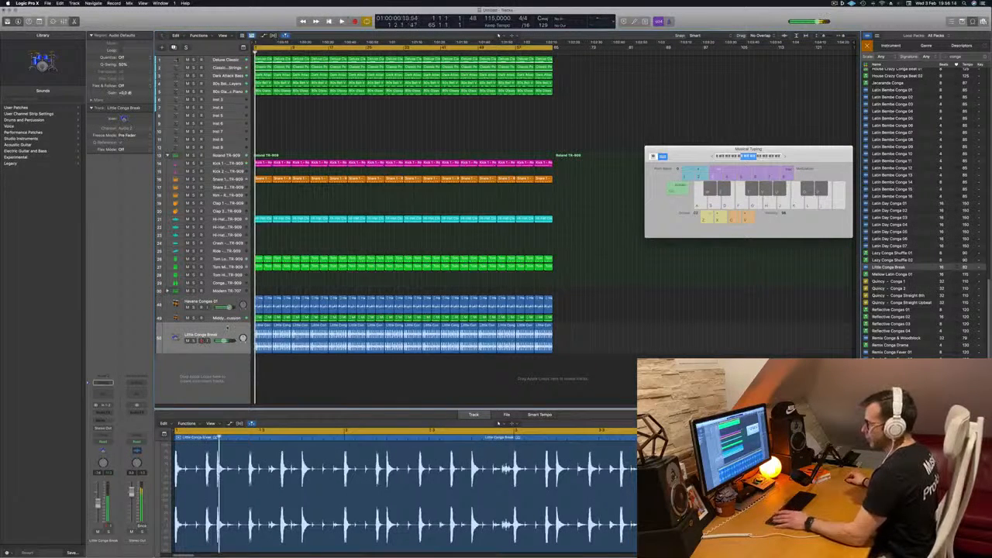
{"action": "left_click", "coordinate": [227, 328]}
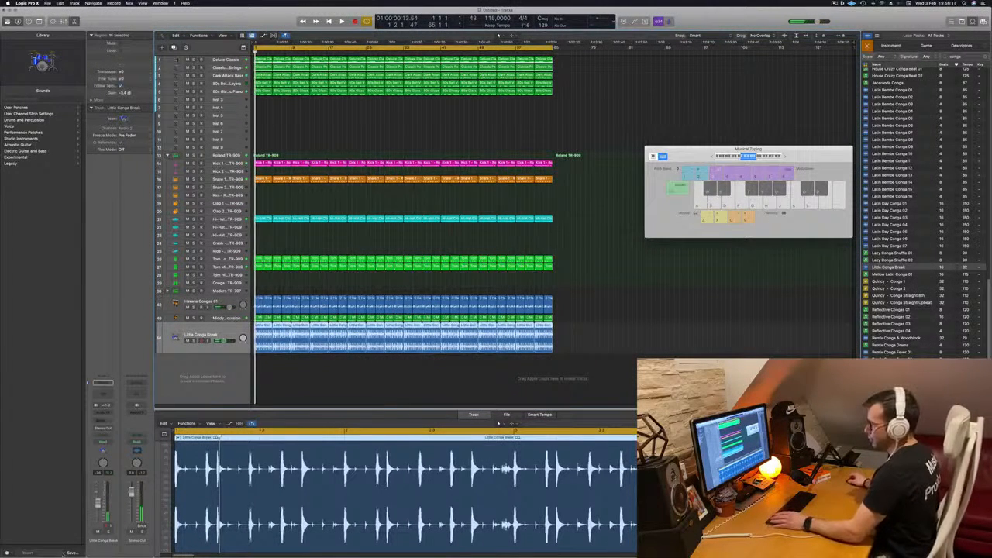
{"action": "key", "text": "ctrl+s"}
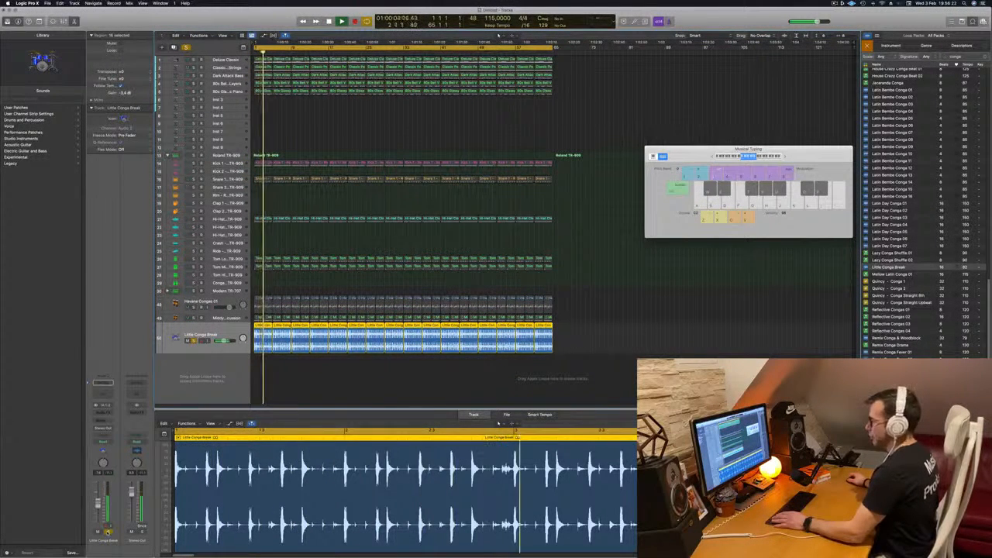
{"action": "key", "text": "ctrl+s"}
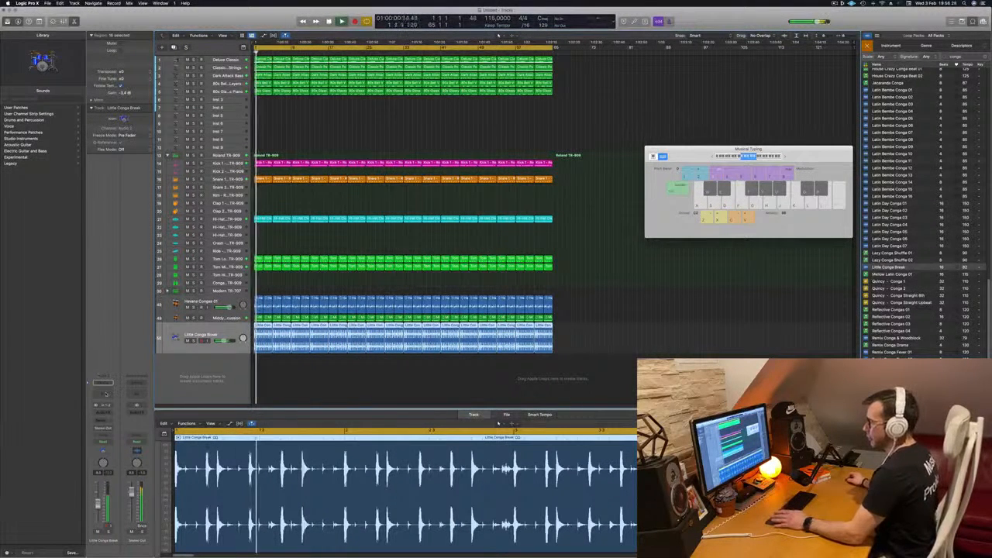
Step: Insert a Channel EQ on the Little Conga Break track with a low cut at 208 Hz, close it and return to the start
{"action": "left_click", "coordinate": [106, 394]}
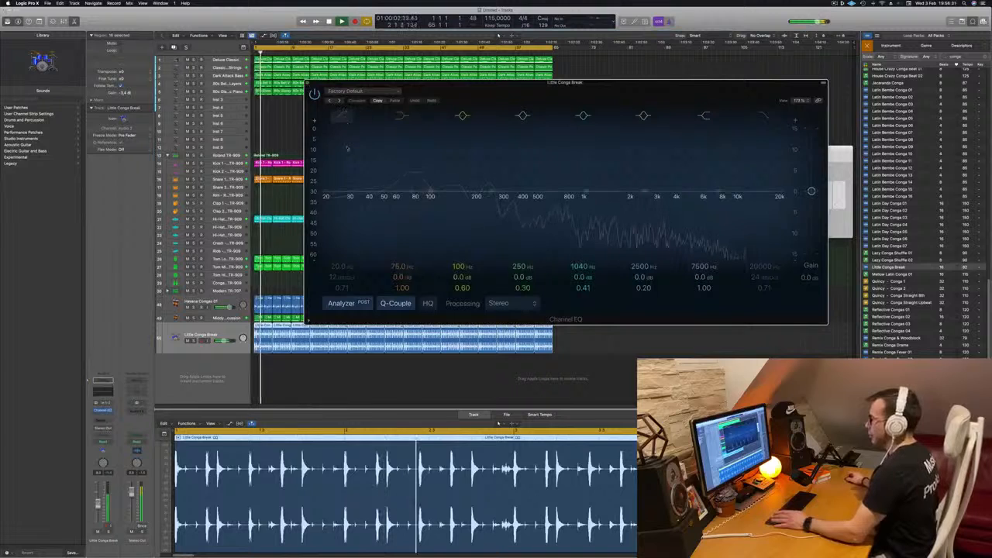
{"action": "left_click", "coordinate": [342, 116]}
{"action": "left_click_drag", "start_coordinate": [493, 152], "coordinate": [500, 151]}
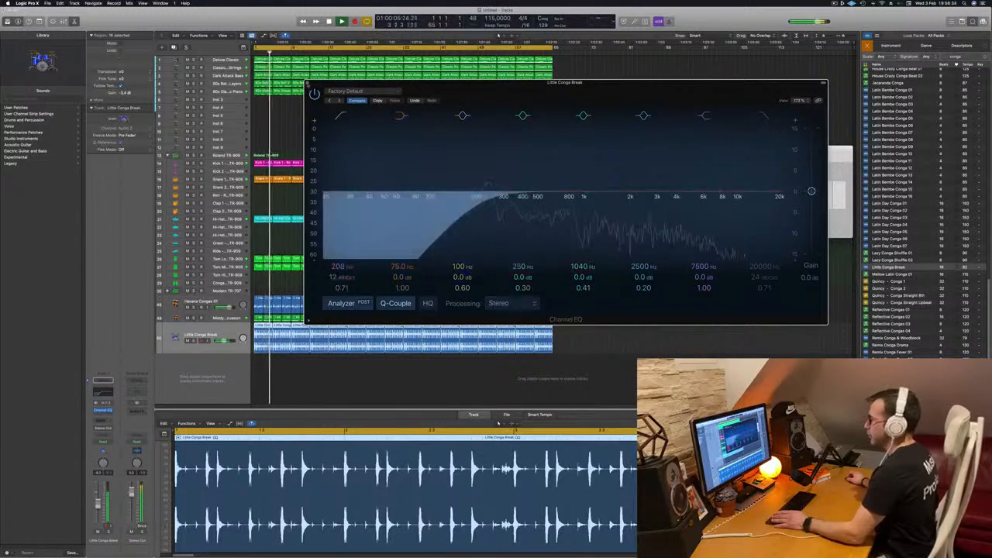
{"action": "key", "text": "super+w"}
{"action": "key", "text": "Return"}
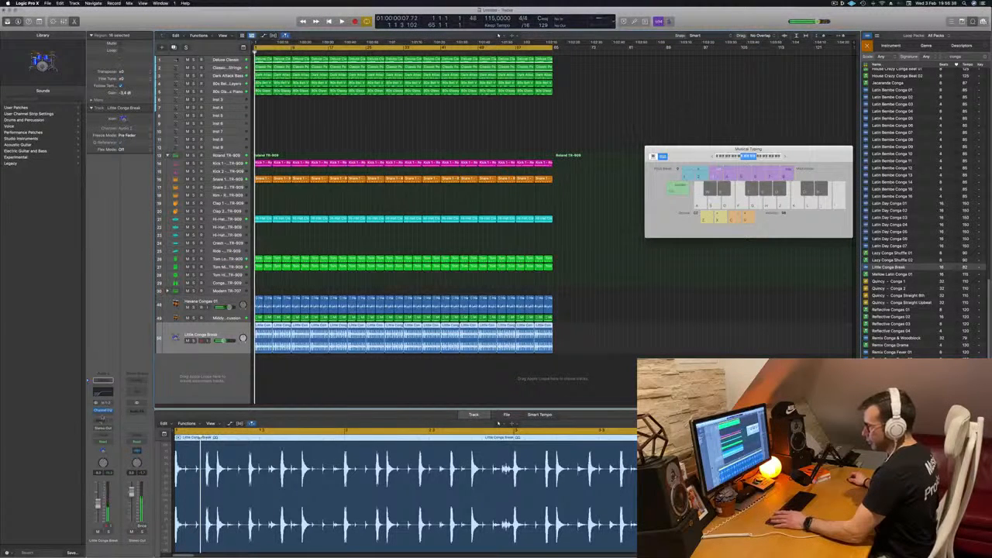
Step: Insert a Stereo Delay after the Channel EQ on the Little Conga Break track
{"action": "left_click", "coordinate": [102, 418]}
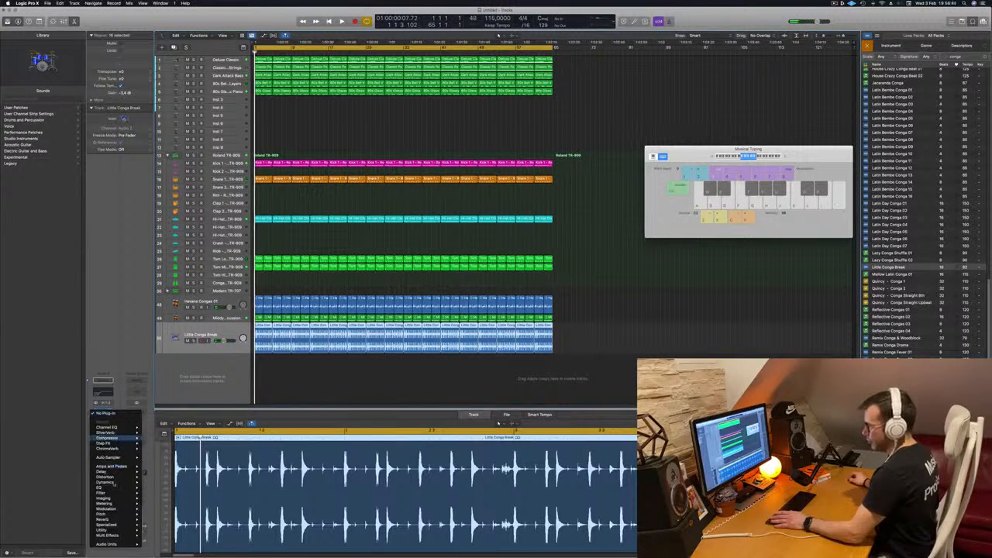
{"action": "mouse_move", "coordinate": [117, 472]}
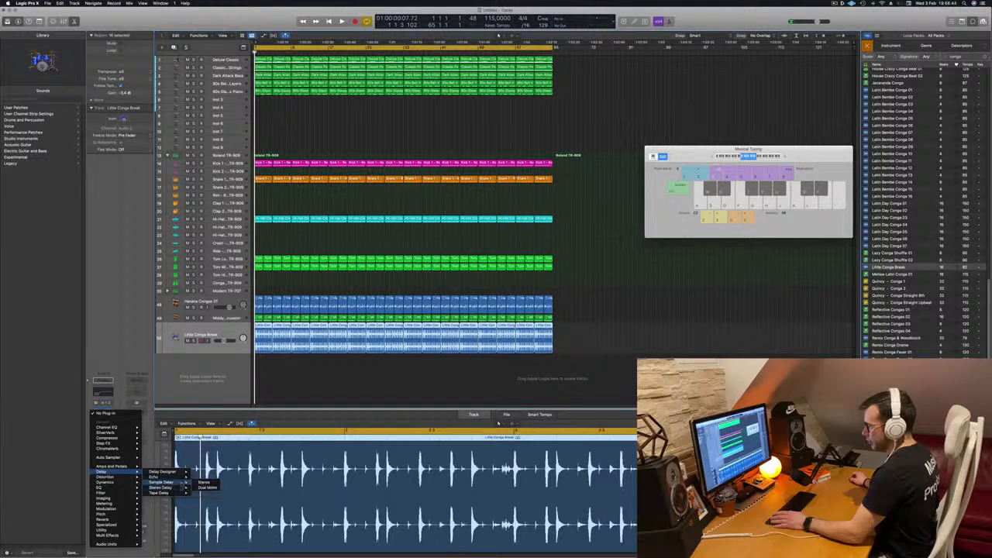
{"action": "left_click", "coordinate": [202, 487]}
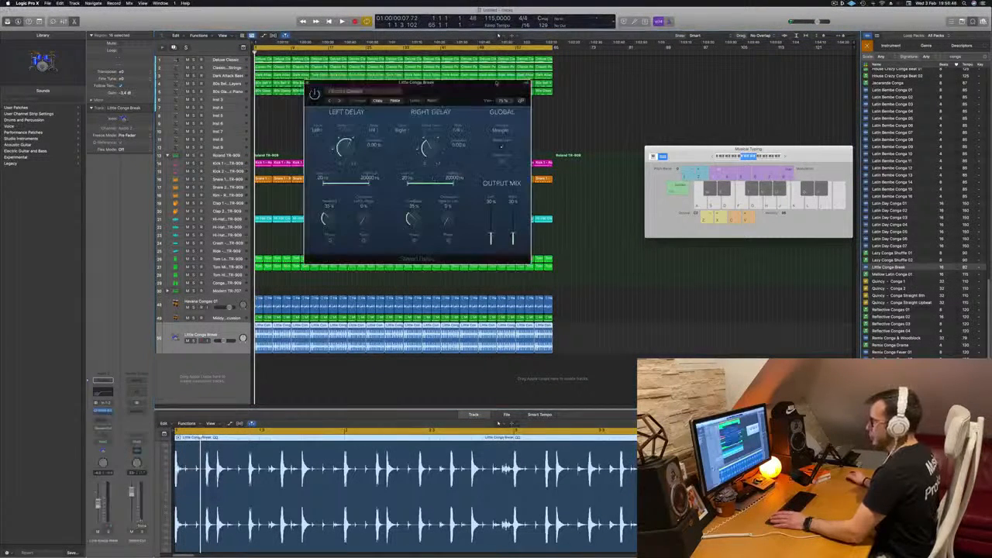
Step: Play the arrangement and audition the Dual 1/8 Note Triplet and Dual 1/8 Note Dotted presets in the Little Conga Break track's Stereo Delay
{"action": "key", "text": "space"}
{"action": "left_click_drag", "start_coordinate": [446, 94], "coordinate": [461, 93]}
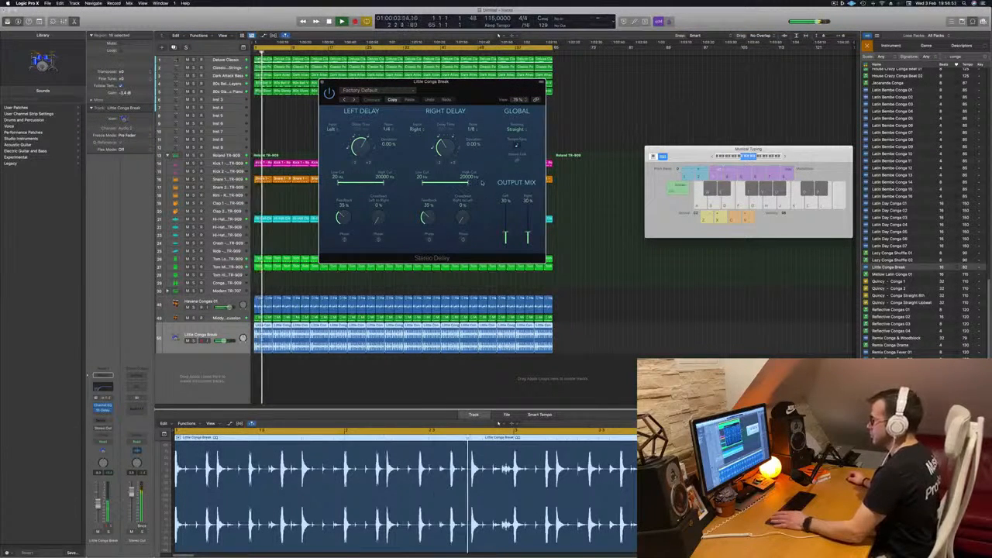
{"action": "mouse_move", "coordinate": [529, 236]}
{"action": "left_mouse_down"}
{"action": "mouse_move", "coordinate": [531, 199]}
{"action": "mouse_move", "coordinate": [529, 235]}
{"action": "left_mouse_up"}
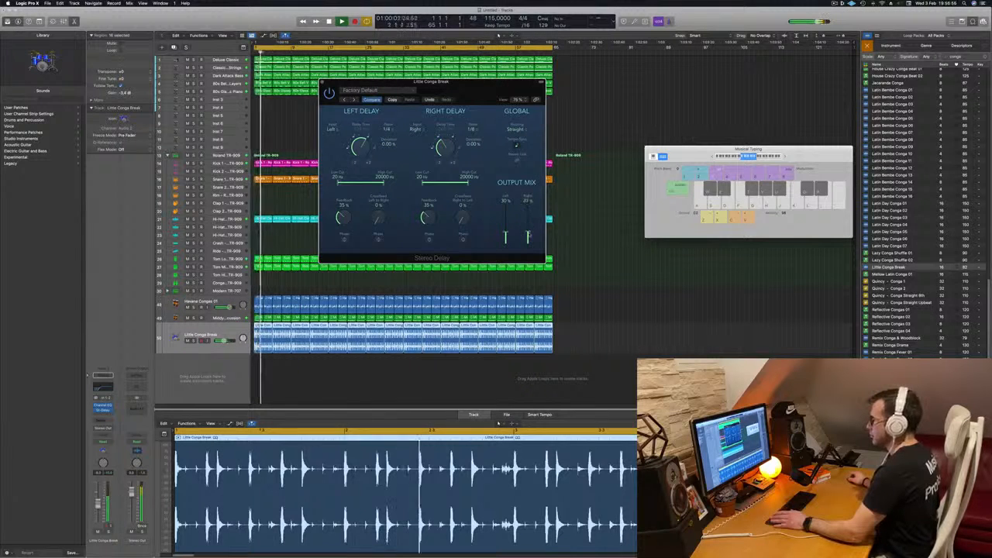
{"action": "left_click", "coordinate": [361, 90]}
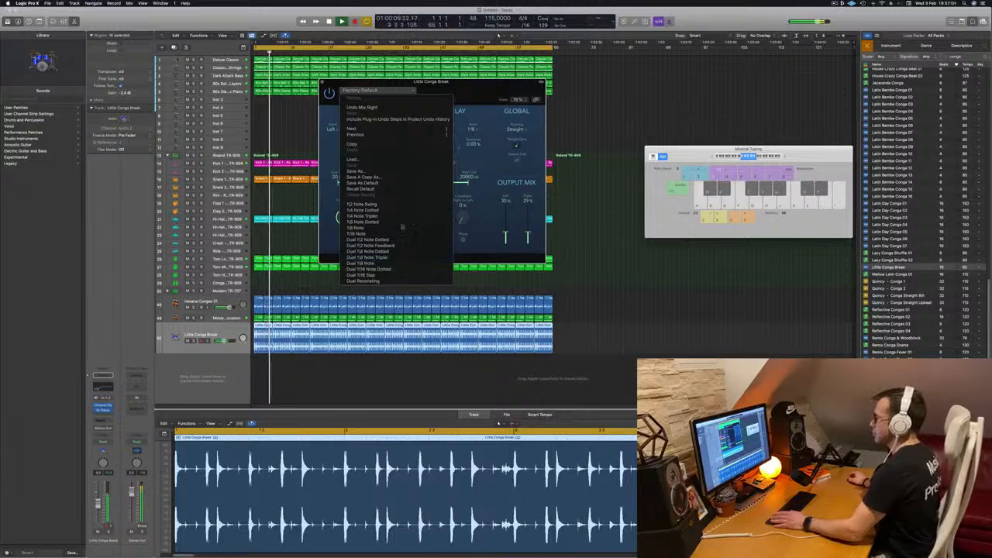
{"action": "left_click", "coordinate": [369, 257]}
{"action": "left_click_drag", "start_coordinate": [463, 86], "coordinate": [406, 96]}
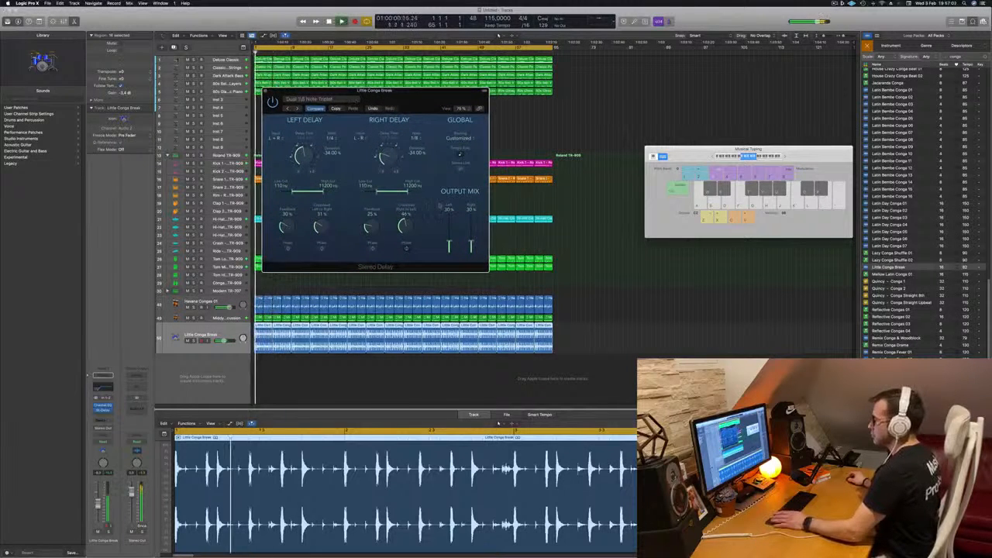
{"action": "left_click", "coordinate": [286, 109]}
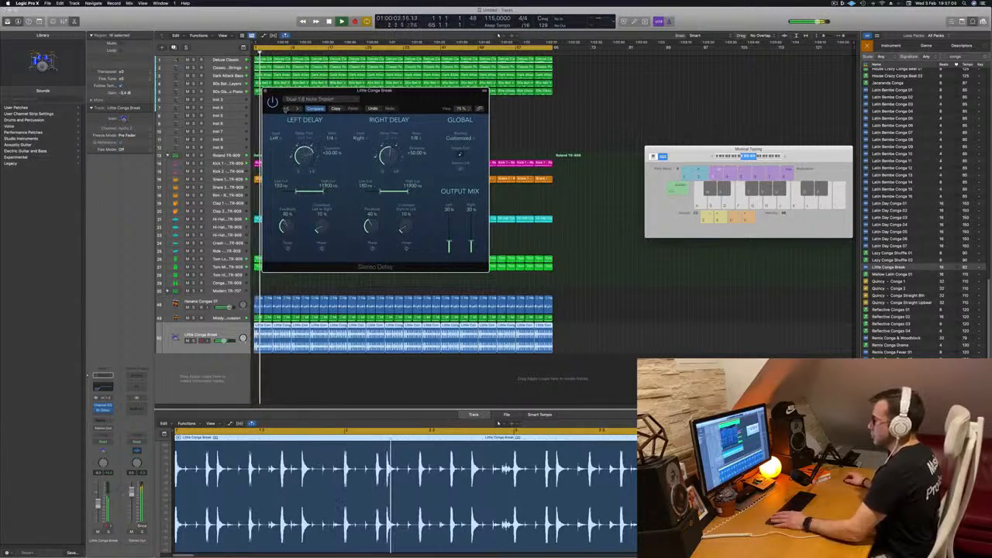
{"action": "left_click", "coordinate": [286, 108]}
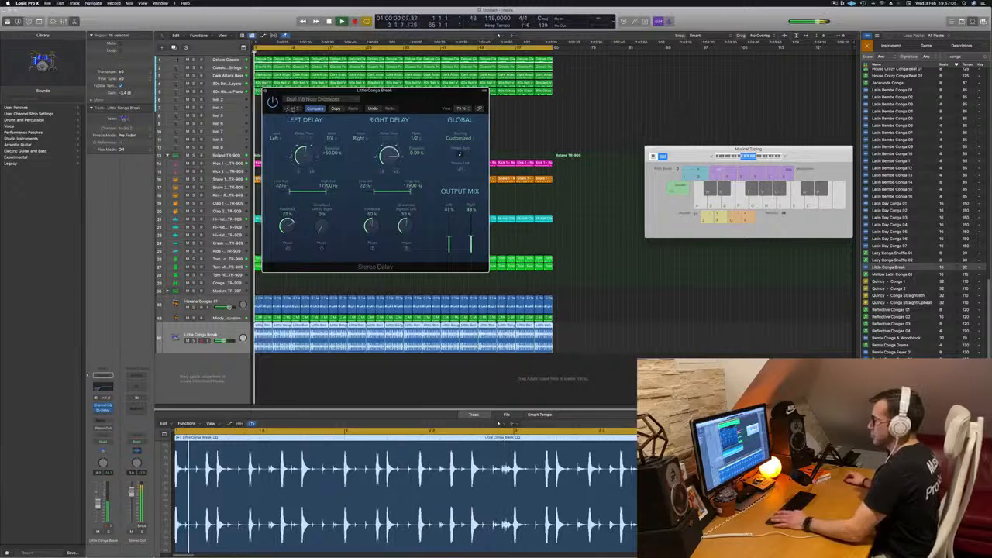
Step: Load the 1/16 Note preset in the Little Conga Break track's Stereo Delay
{"action": "left_click", "coordinate": [308, 99]}
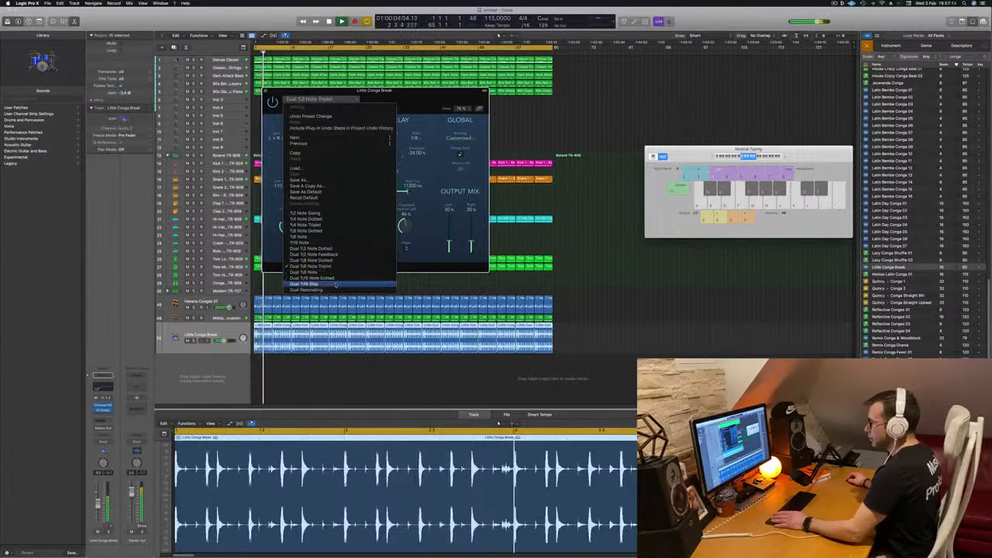
{"action": "left_click", "coordinate": [329, 242]}
{"action": "left_click_drag", "start_coordinate": [403, 97], "coordinate": [461, 98]}
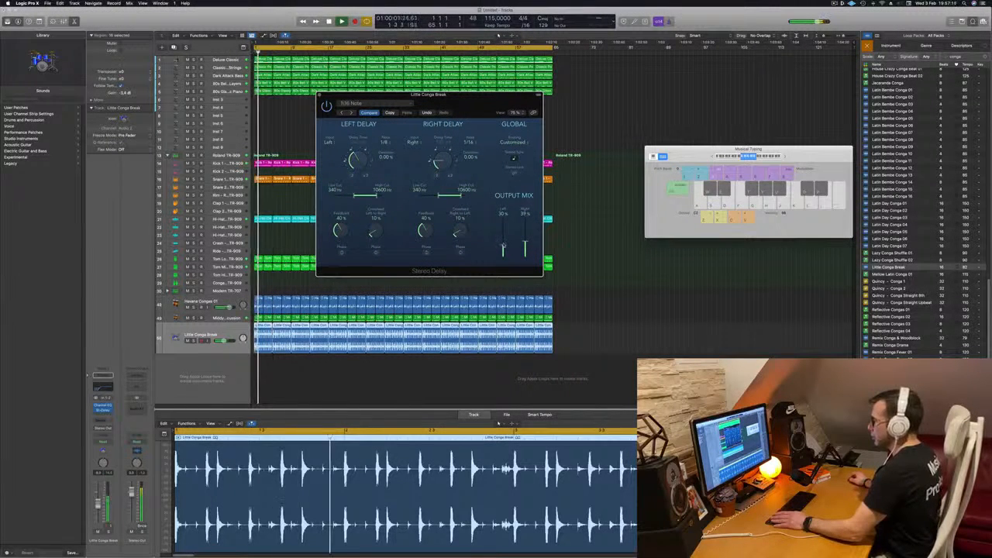
Step: Listen to the delayed congas soloed, close the Stereo Delay and return to the full mix
{"action": "key", "text": "s"}
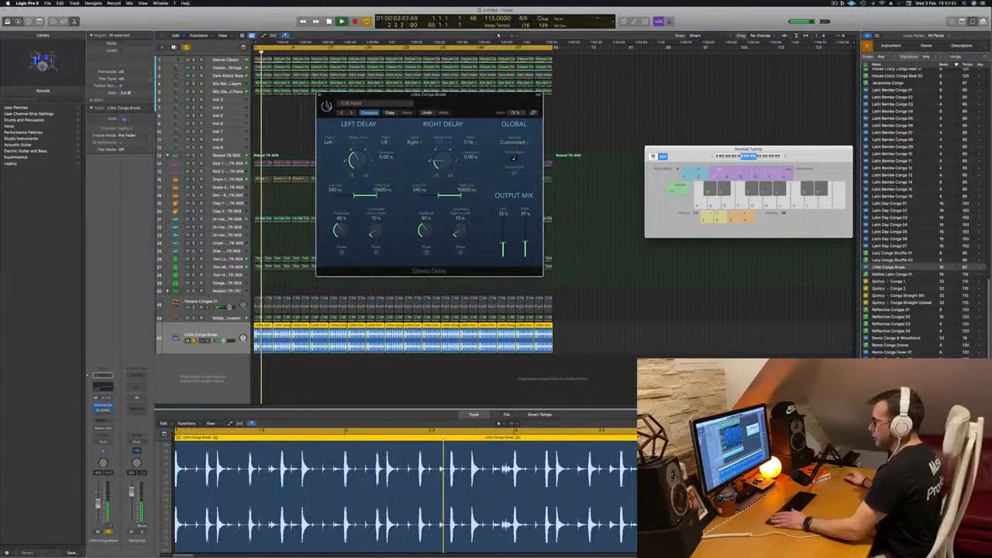
{"action": "left_click_drag", "start_coordinate": [471, 103], "coordinate": [477, 108]}
{"action": "left_click", "coordinate": [327, 101]}
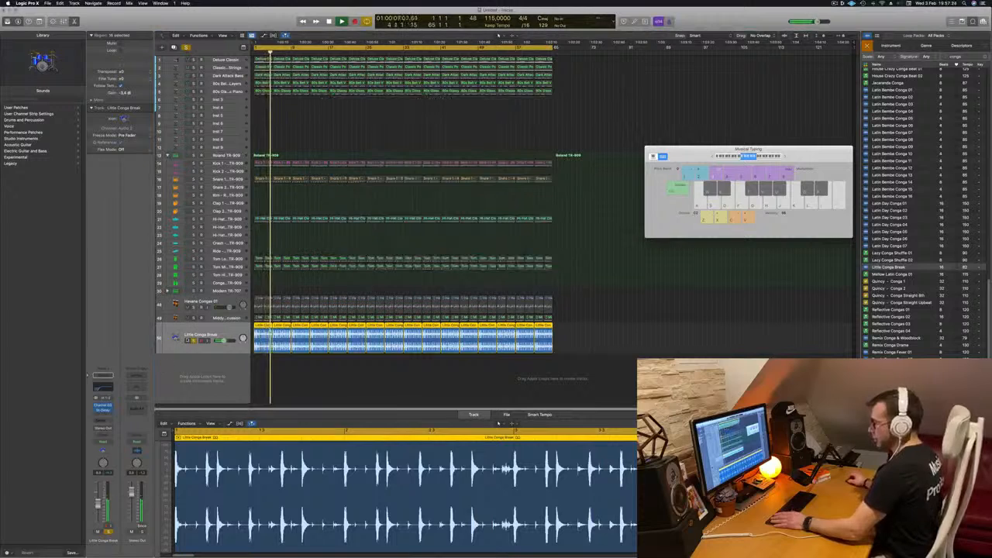
{"action": "key", "text": "s"}
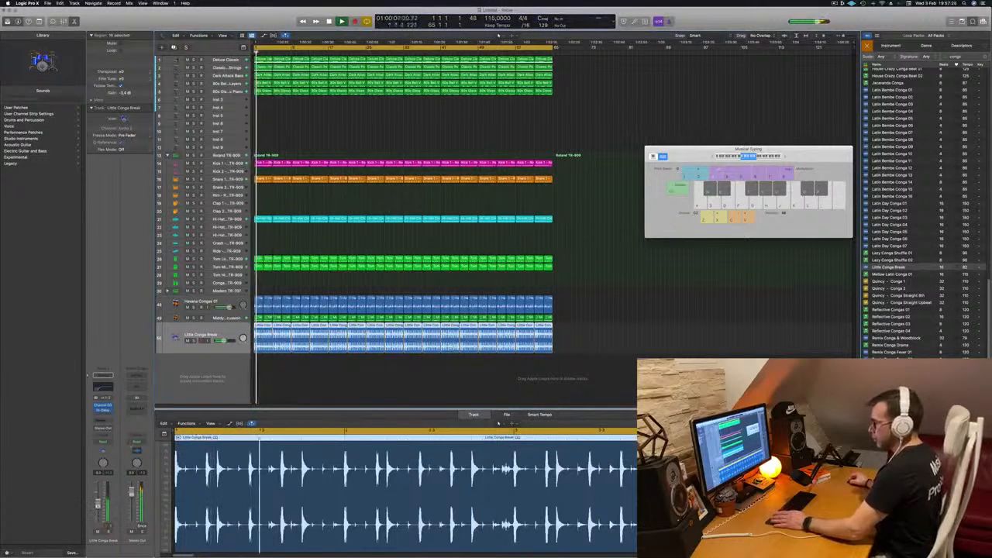
Step: Fit the whole arrangement in view and open the Alchemy instrument of the Classic Pop Analog Strings track
{"action": "left_click", "coordinate": [288, 394]}
{"action": "key", "text": "z"}
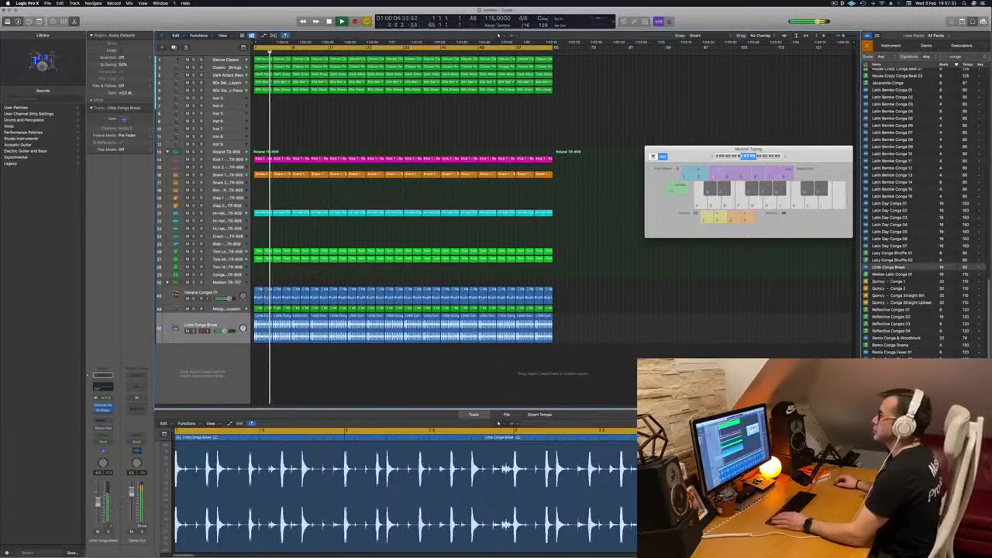
{"action": "left_click", "coordinate": [225, 67]}
{"action": "key", "text": "Return"}
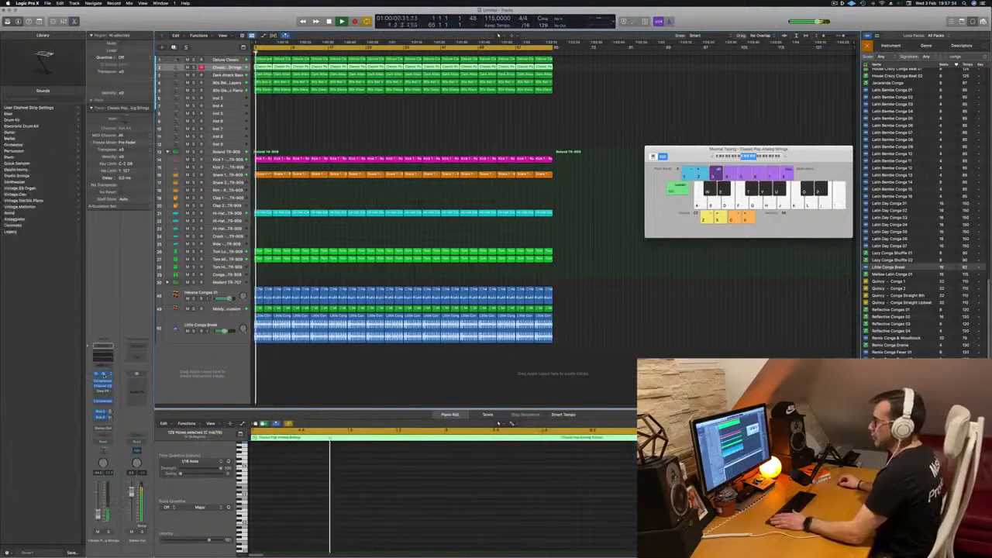
{"action": "key", "text": "v"}
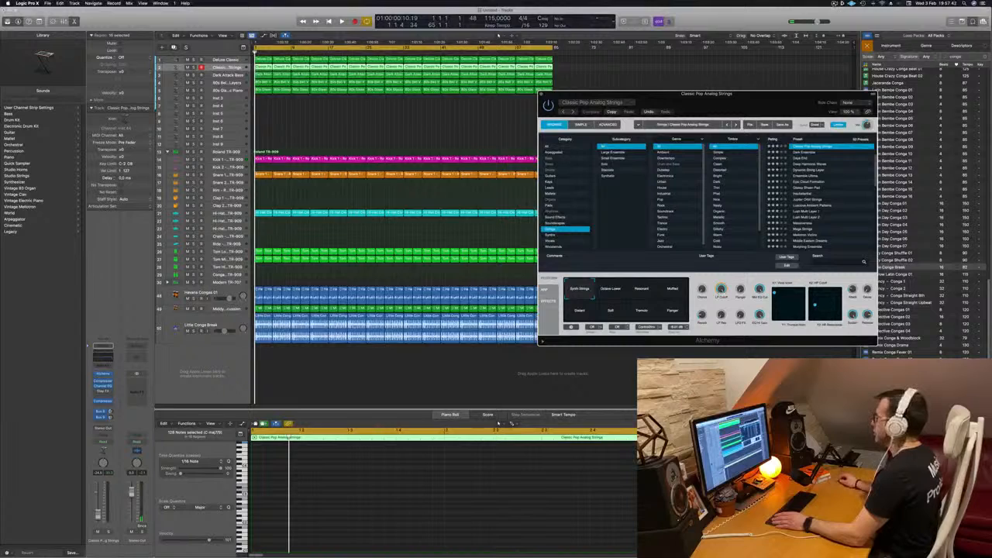
Step: Show the toolbar in the main window
{"action": "left_click", "coordinate": [835, 4]}
{"action": "left_click", "coordinate": [241, 20]}
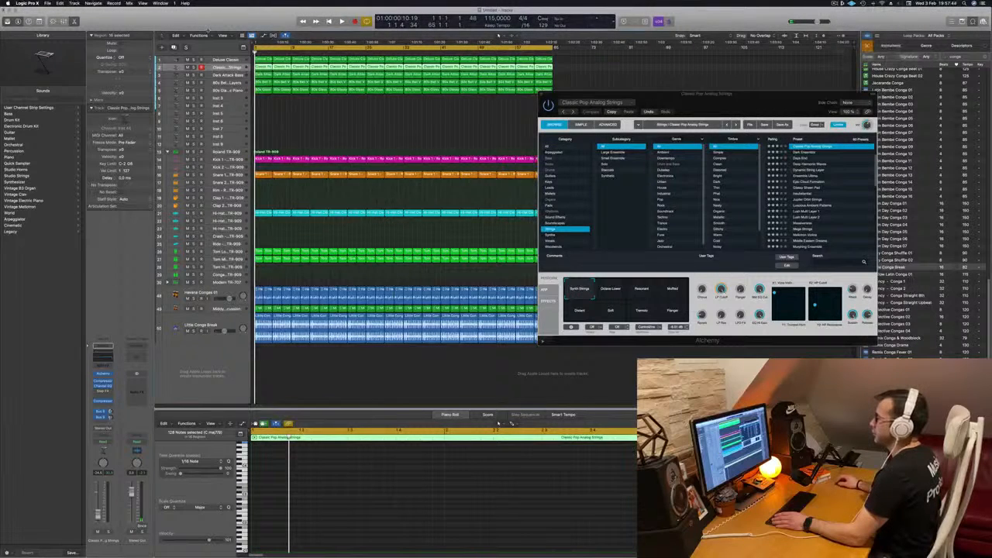
{"action": "key", "text": "ctrl+alt+super+t"}
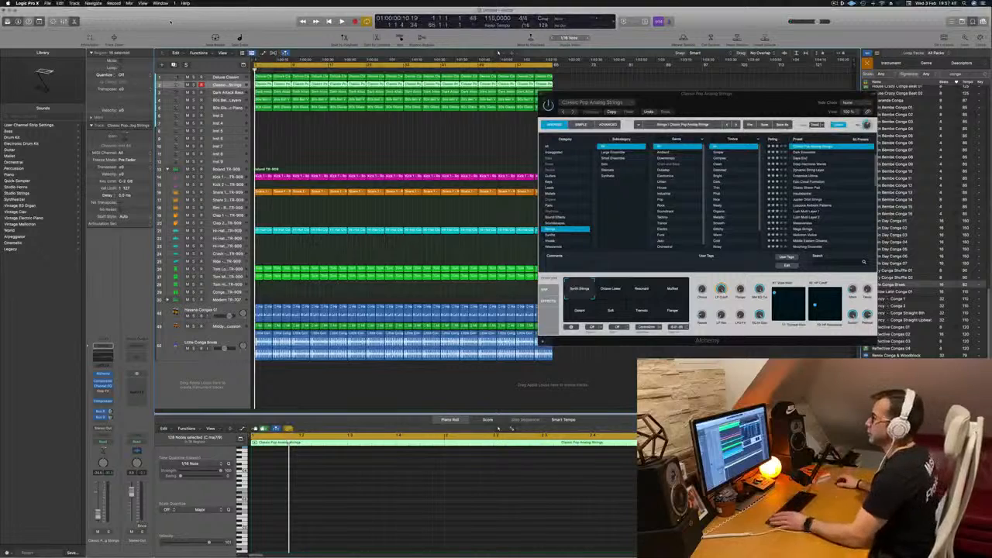
Step: Set the Classic Pop Analog Strings track to Touch automation, record a change of Alchemy's LP Cutoff during playback and close the instrument
{"action": "key", "text": "space"}
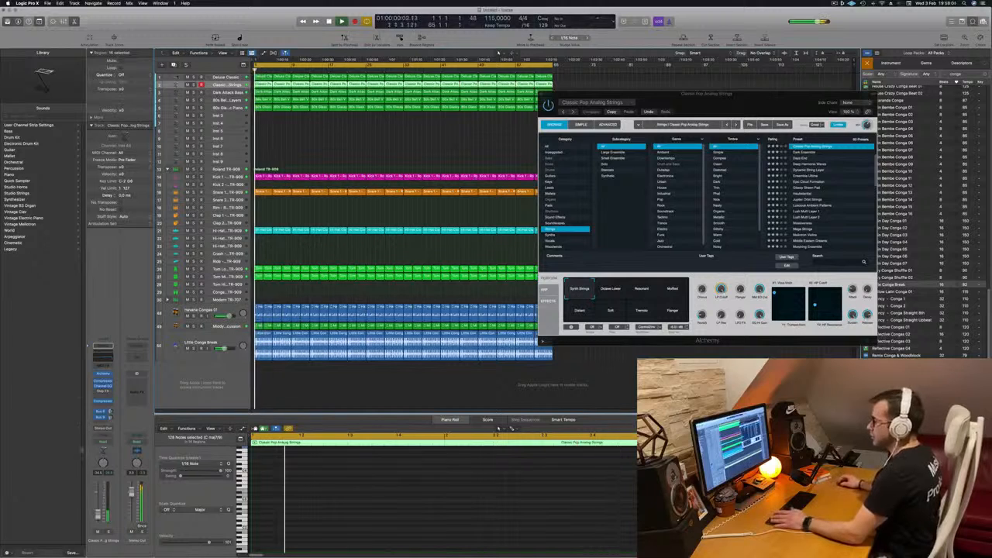
{"action": "left_click", "coordinate": [108, 443]}
{"action": "left_click", "coordinate": [108, 449]}
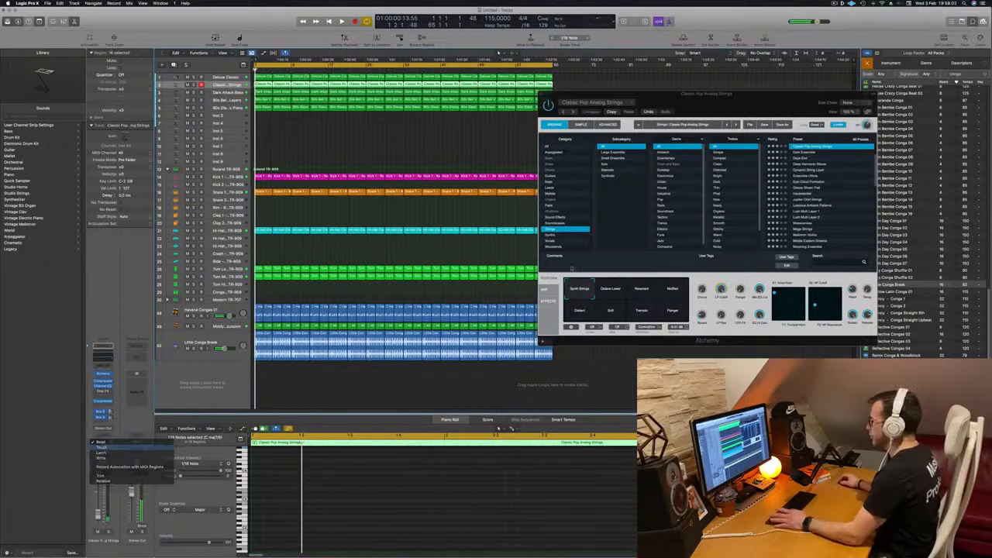
{"action": "key", "text": "space"}
{"action": "left_click_drag", "start_coordinate": [724, 294], "coordinate": [724, 306]}
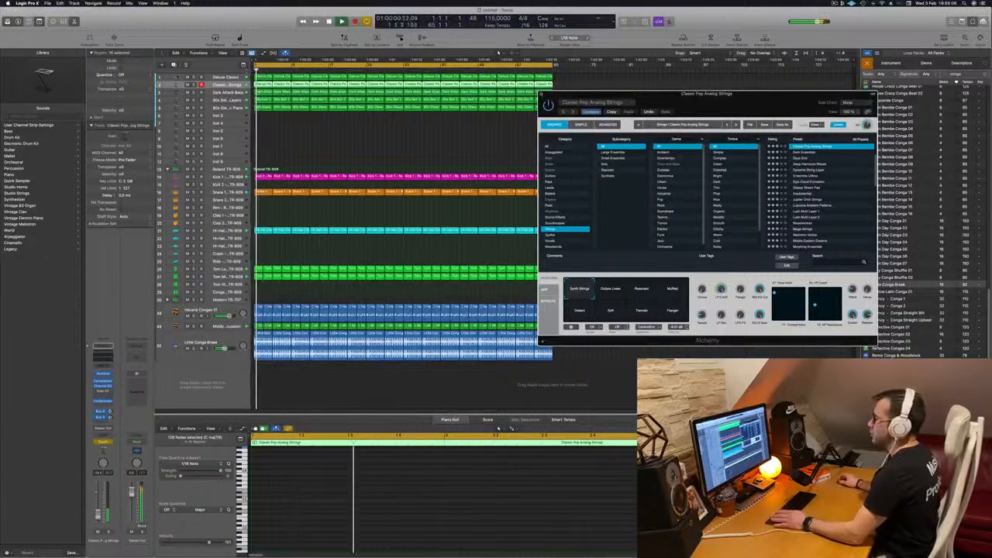
{"action": "key", "text": "super+k"}
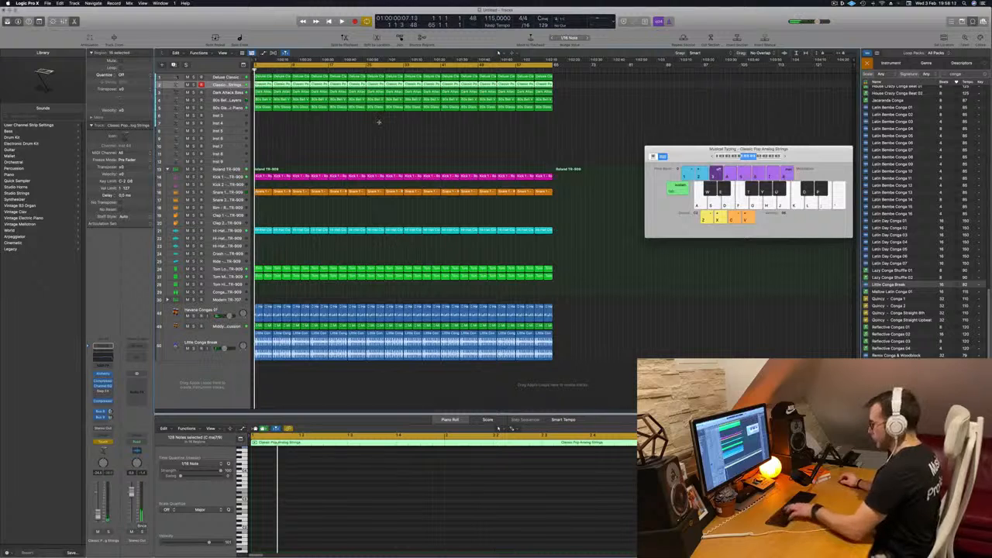
Step: Show track automation and set the Classic Pop Analog Strings track back to Read mode
{"action": "key", "text": "super+k"}
{"action": "key", "text": "a"}
{"action": "key", "text": "space"}
{"action": "left_click", "coordinate": [194, 102]}
{"action": "left_click", "coordinate": [193, 96]}
Step: Display the strings track's Alchemy LP Cutoff automation and lower its curve with points at the start and about bar 9
{"action": "left_click", "coordinate": [262, 102]}
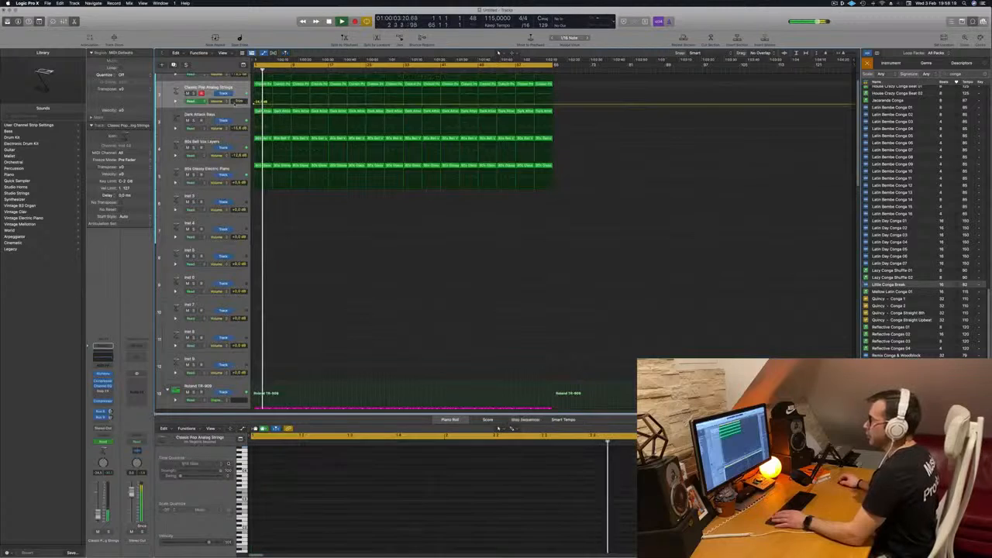
{"action": "left_click", "coordinate": [254, 104]}
{"action": "left_click", "coordinate": [225, 102]}
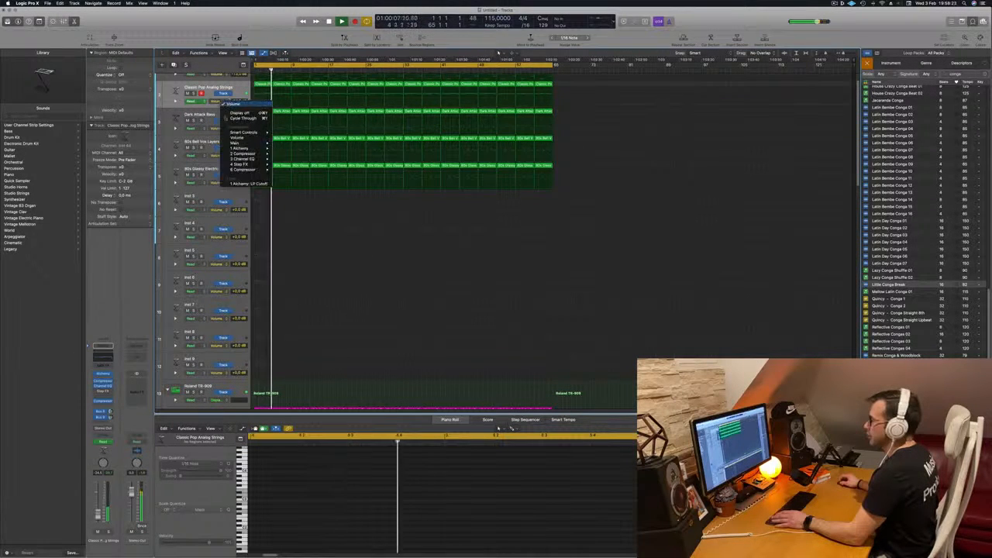
{"action": "left_click", "coordinate": [247, 183]}
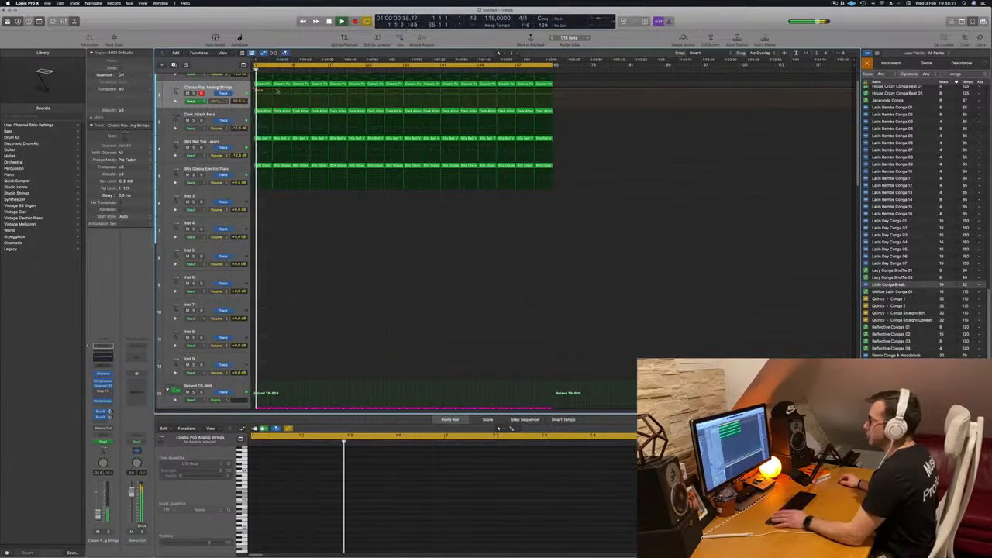
{"action": "left_click_drag", "start_coordinate": [292, 91], "coordinate": [293, 101]}
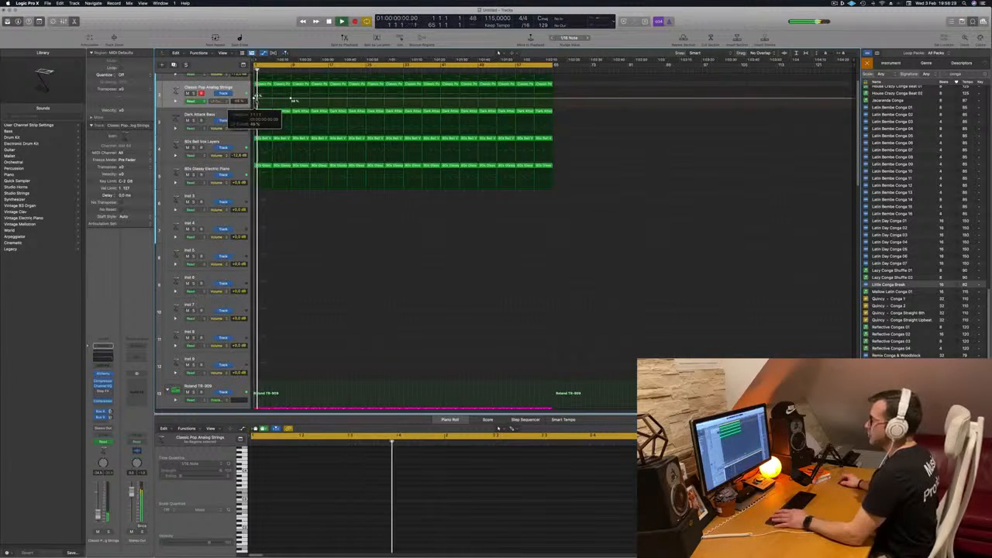
{"action": "scroll", "coordinate": [288, 106], "scroll_direction": "up", "scroll_amount": 3}
{"action": "key", "text": "space"}
{"action": "key", "text": "space"}
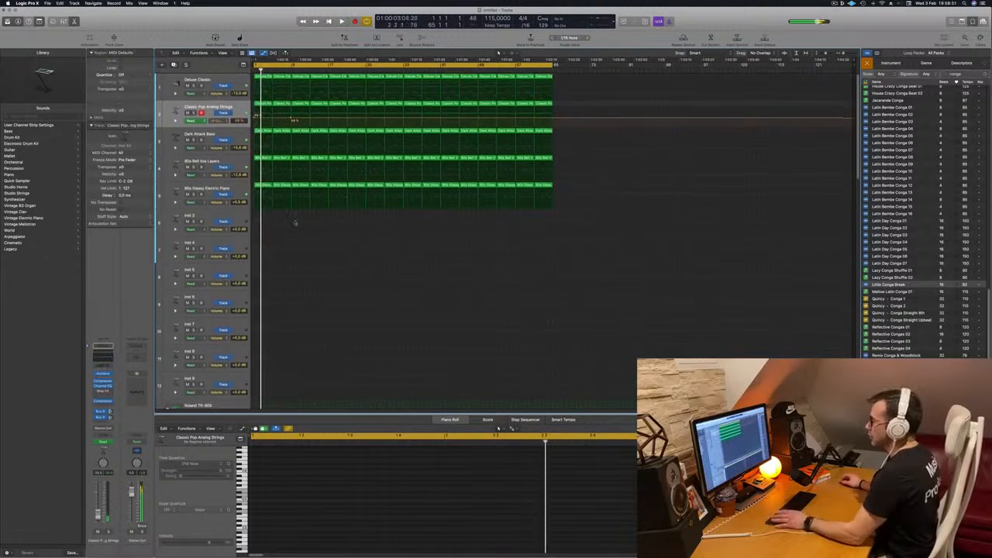
Step: Delete the first three regions of 80s Bell Vox Layers and 80s Glassy Electric Piano, and the first two of Dark Attack Bass
{"action": "left_click", "coordinate": [240, 190]}
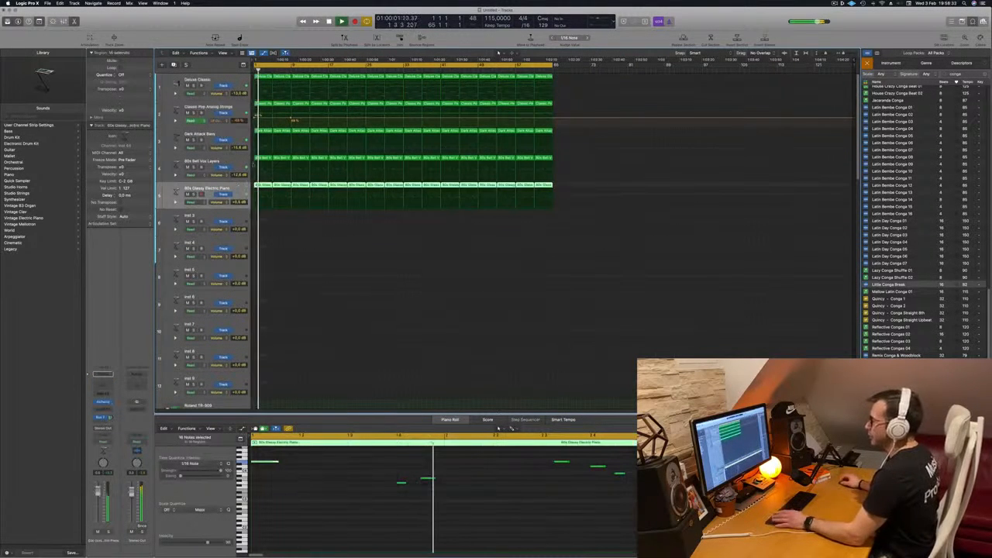
{"action": "key", "text": "space"}
{"action": "left_click", "coordinate": [264, 160]}
{"action": "key", "text": "Delete"}
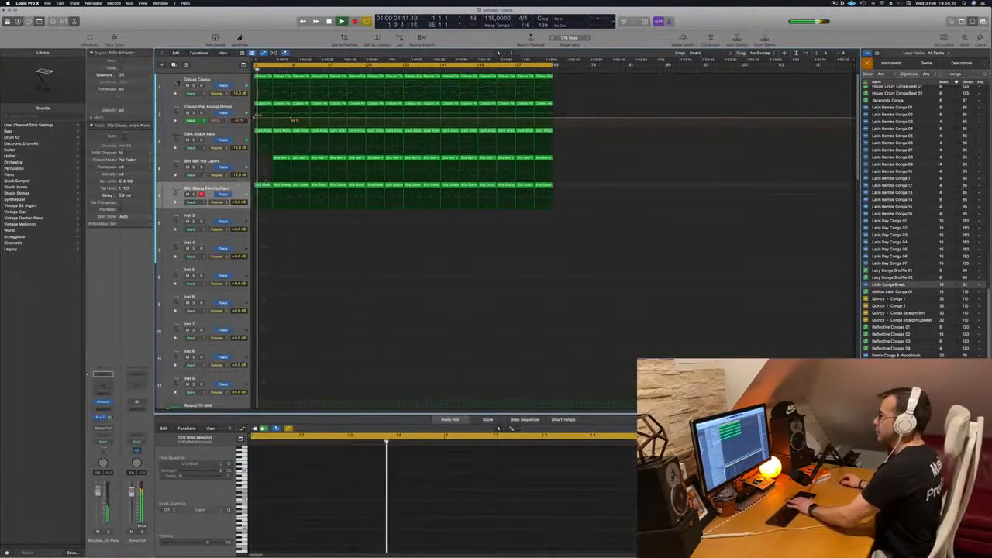
{"action": "left_click", "coordinate": [268, 186]}
{"action": "key", "text": "Delete"}
{"action": "left_click", "coordinate": [283, 159]}
{"action": "key", "text": "Delete"}
{"action": "left_click", "coordinate": [284, 186]}
{"action": "key", "text": "Delete"}
{"action": "left_click", "coordinate": [303, 159]}
{"action": "key", "text": "Delete"}
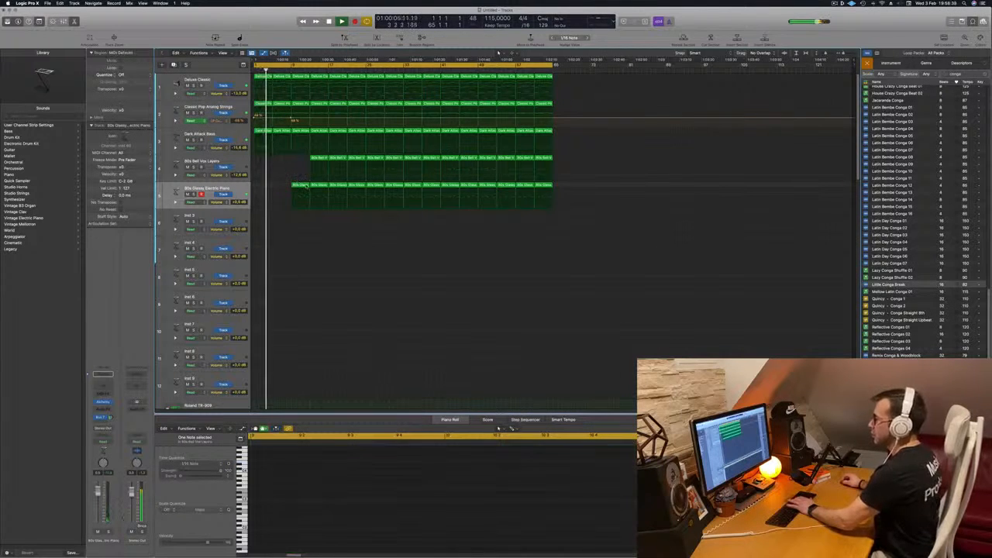
{"action": "left_click", "coordinate": [303, 186]}
{"action": "key", "text": "Delete"}
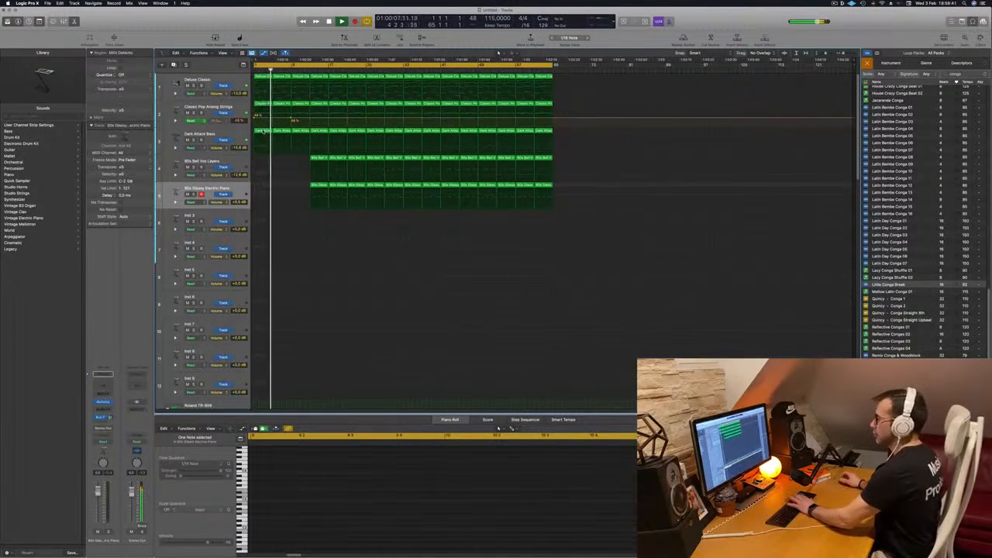
{"action": "left_click", "coordinate": [284, 132]}
{"action": "key", "text": "Delete"}
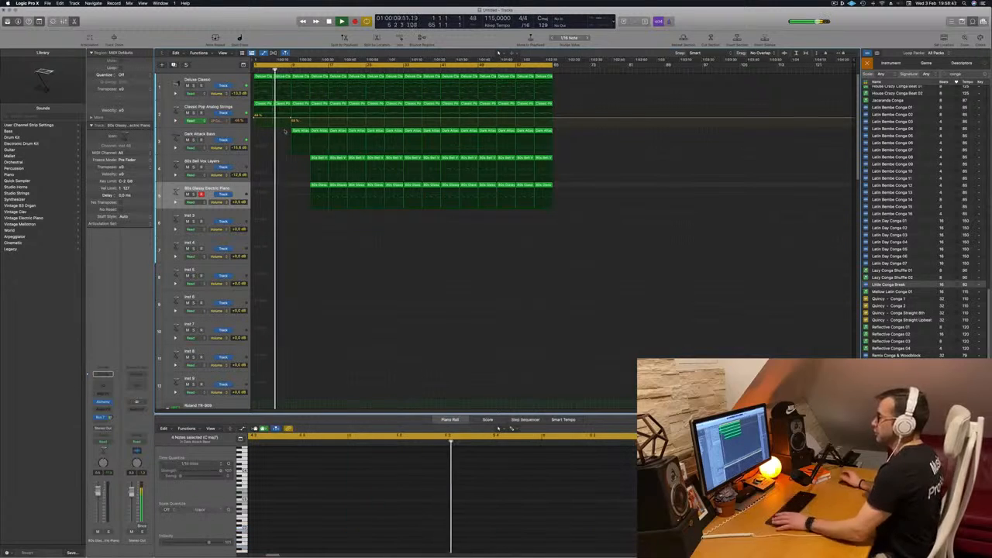
Step: Hide track automation and move the end-of-project marker to just after the last regions
{"action": "scroll", "coordinate": [281, 156], "scroll_direction": "down", "scroll_amount": 5}
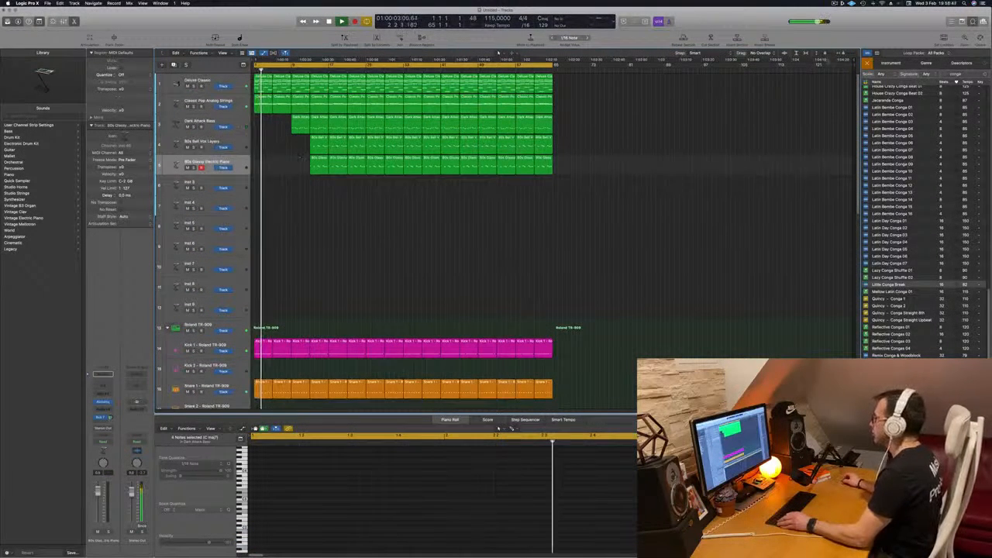
{"action": "left_click_drag", "start_coordinate": [853, 61], "coordinate": [561, 89]}
Step: Play back the arrangement and examine the Roland TR-909 Snare 1 and Hi-Hat Closed tracks against the intro layers
{"action": "scroll", "coordinate": [302, 164], "scroll_direction": "down", "scroll_amount": 5}
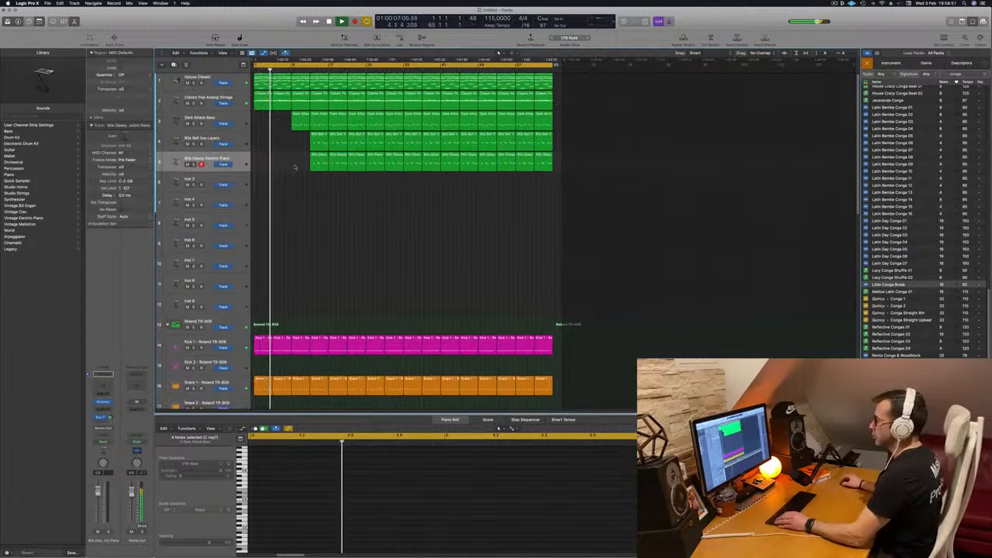
{"action": "scroll", "coordinate": [307, 161], "scroll_direction": "down", "scroll_amount": 5}
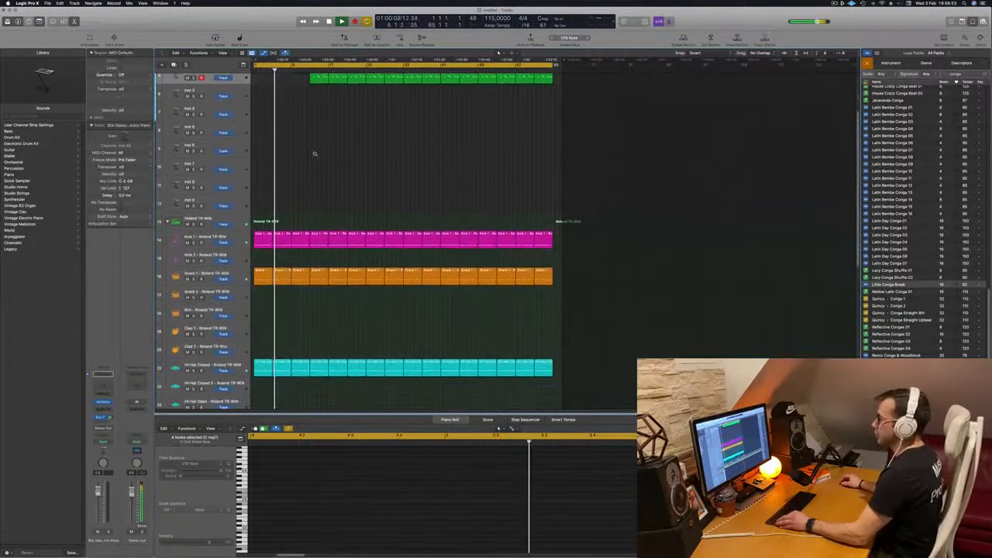
{"action": "scroll", "coordinate": [290, 144], "scroll_direction": "down", "scroll_amount": 2}
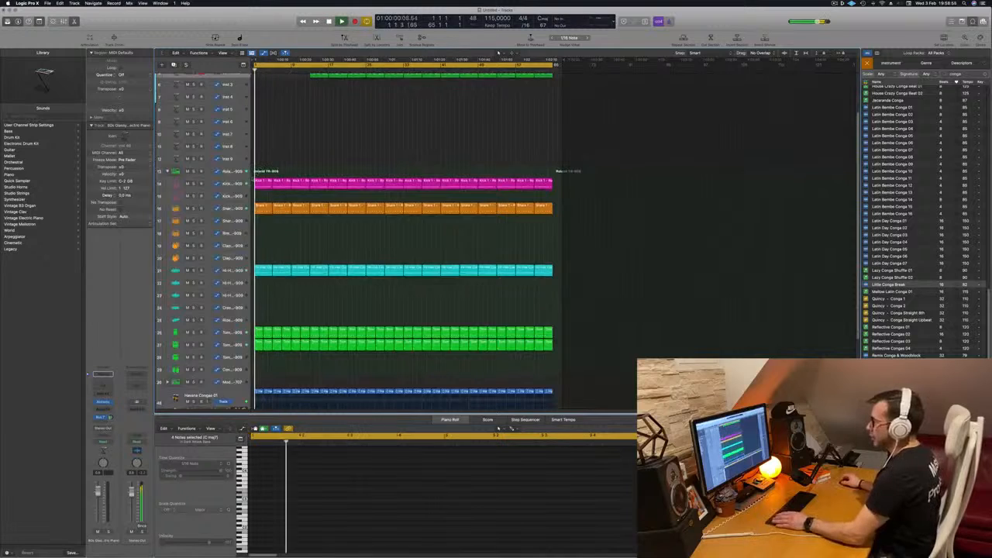
{"action": "left_click", "coordinate": [195, 212]}
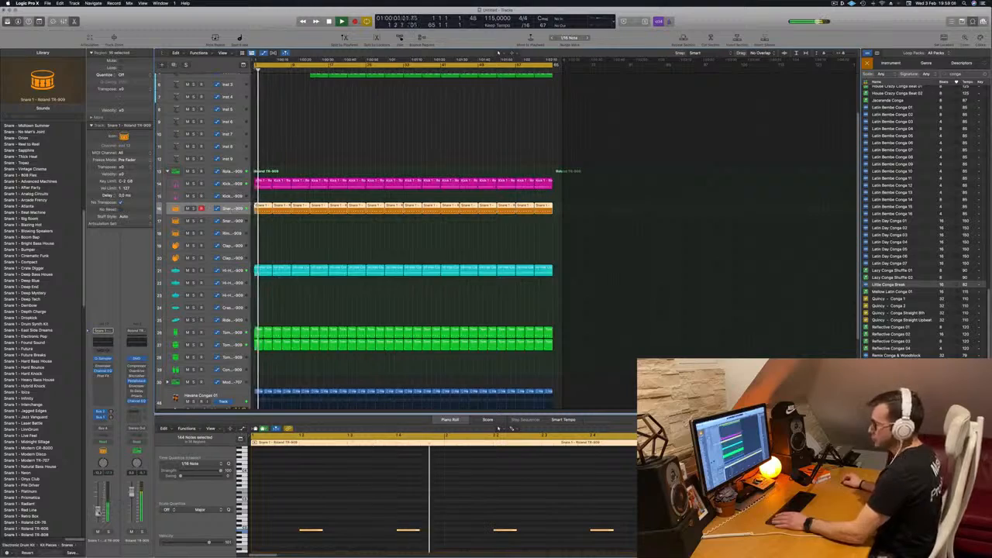
{"action": "scroll", "coordinate": [349, 273], "scroll_direction": "up", "scroll_amount": 2}
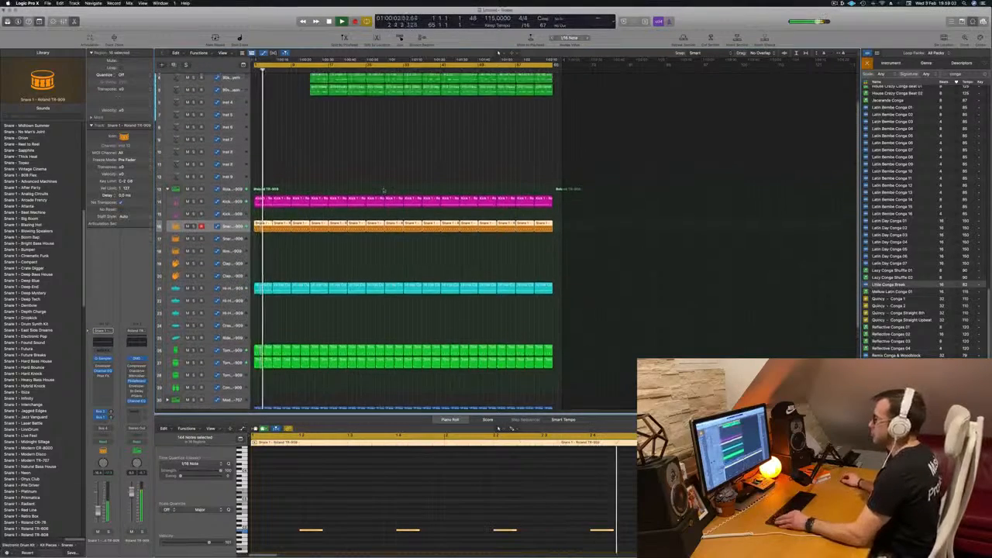
{"action": "key", "text": "super+Right"}
{"action": "key", "text": "super+Right"}
{"action": "scroll", "coordinate": [394, 160], "scroll_direction": "up", "scroll_amount": 5}
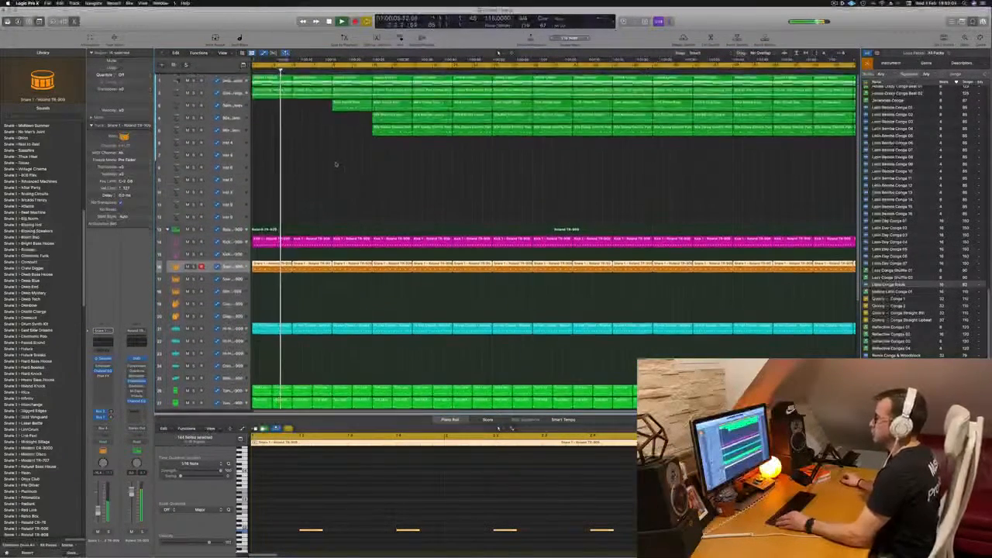
{"action": "key", "text": "super+Left"}
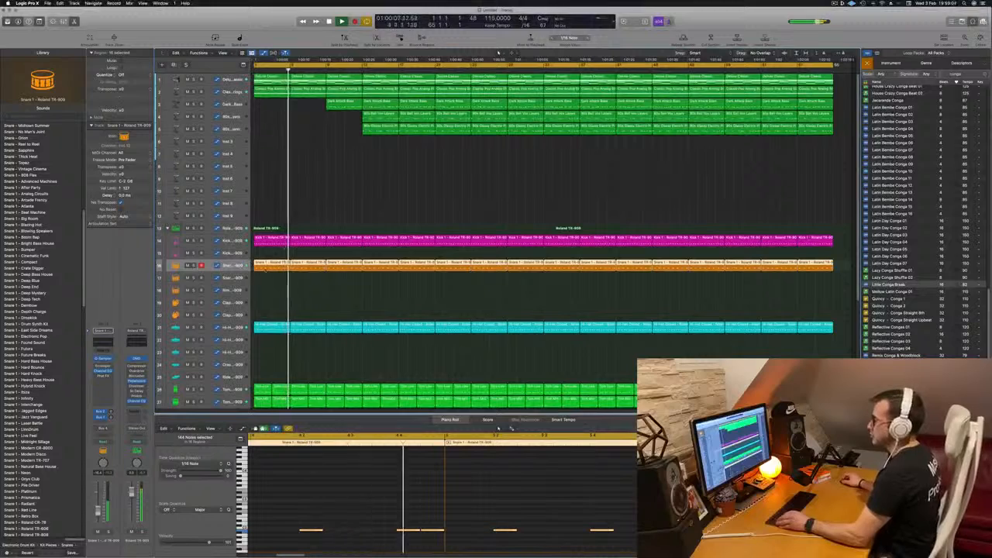
{"action": "left_click", "coordinate": [194, 328]}
{"action": "left_click", "coordinate": [194, 328]}
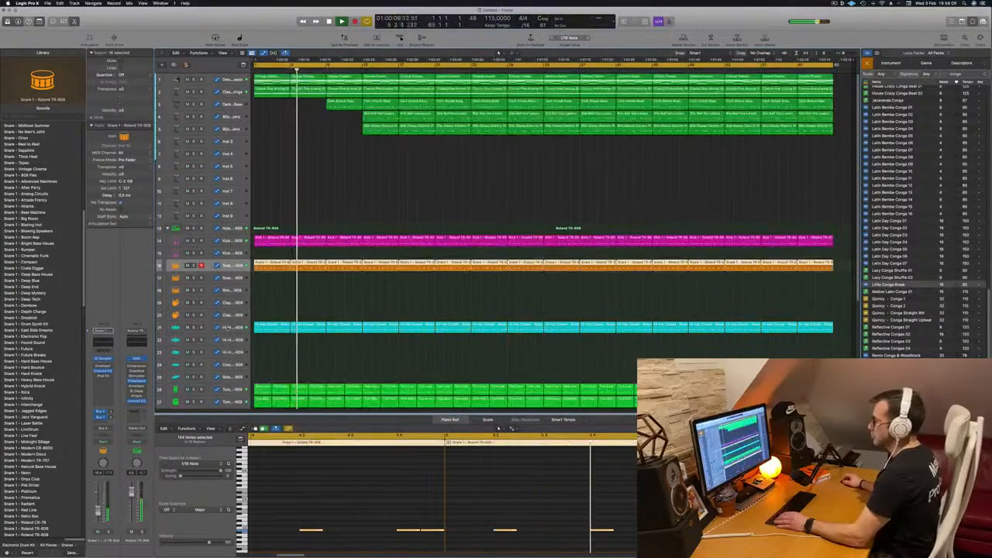
{"action": "left_click", "coordinate": [177, 328]}
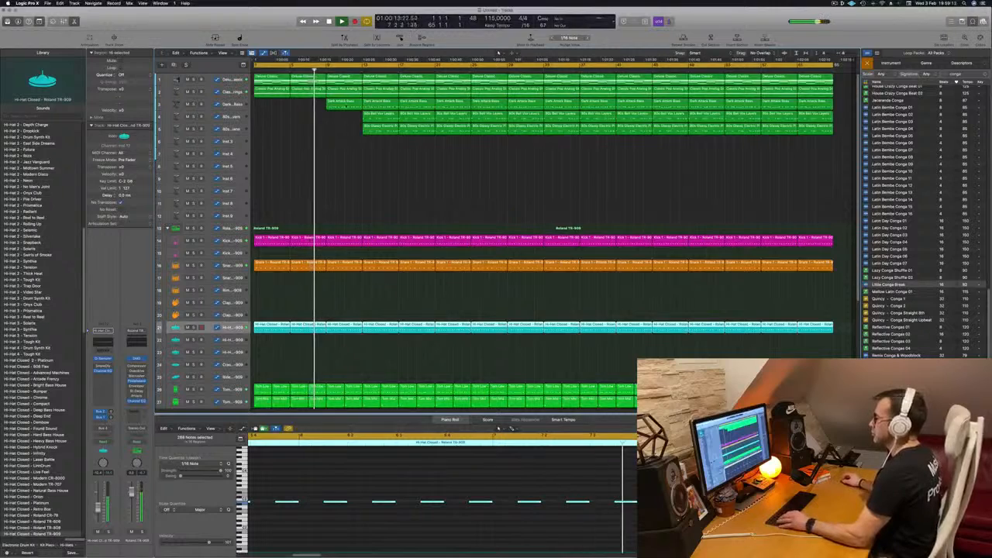
{"action": "key", "text": "Return"}
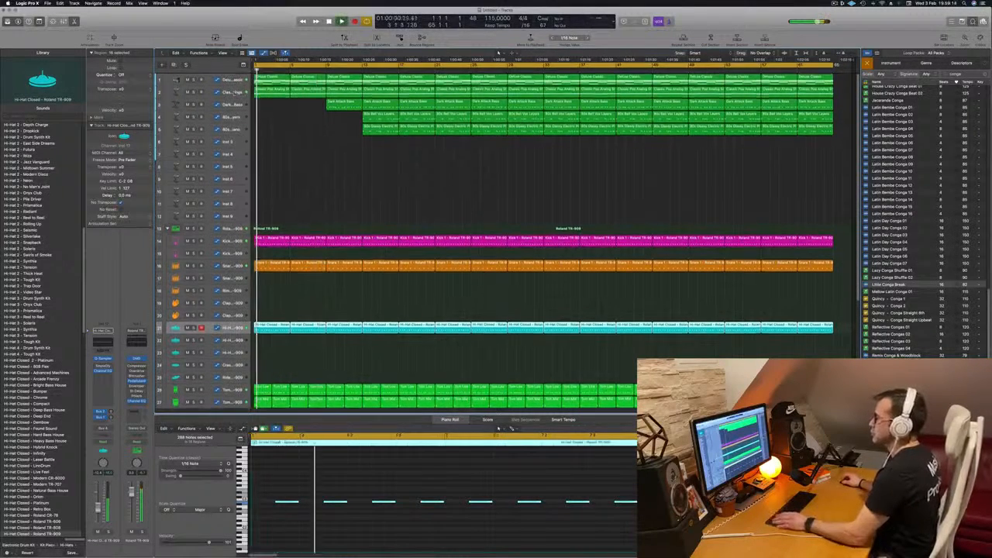
Step: Shape the strings' LP Cutoff automation into two rising ramps, peaking at about 66% at bar 5 and 73% at bar 9
{"action": "left_click", "coordinate": [235, 91]}
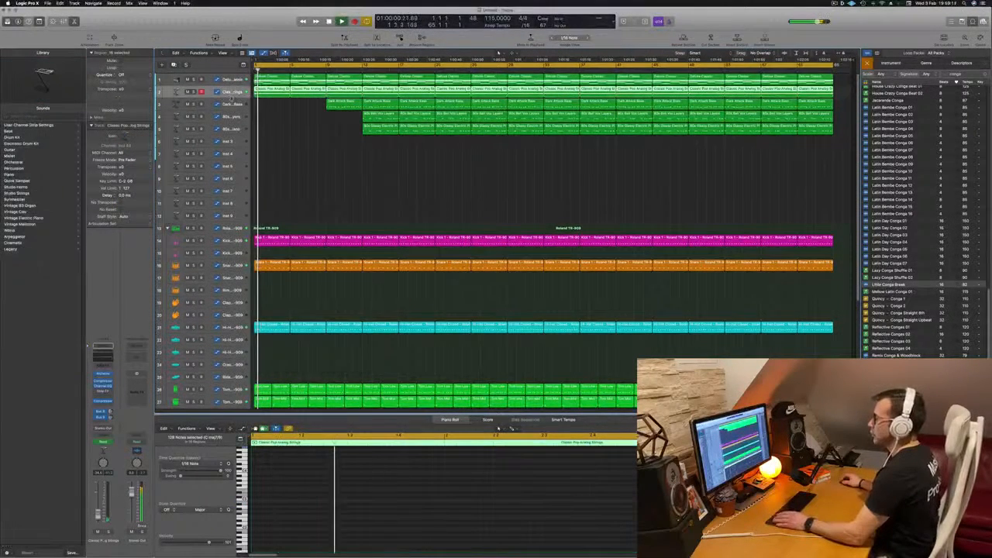
{"action": "key", "text": "a"}
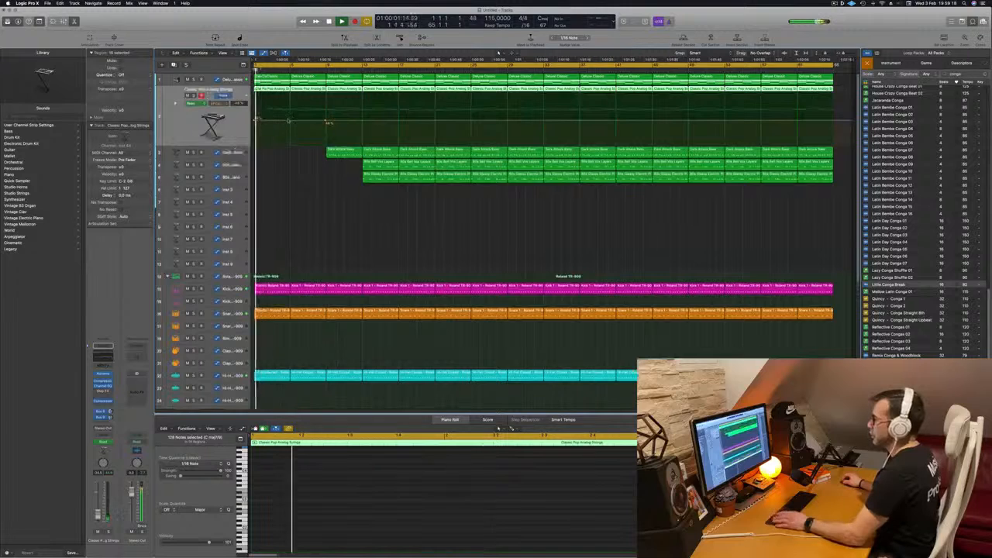
{"action": "left_click", "coordinate": [291, 122]}
{"action": "left_click_drag", "start_coordinate": [291, 121], "coordinate": [291, 109]}
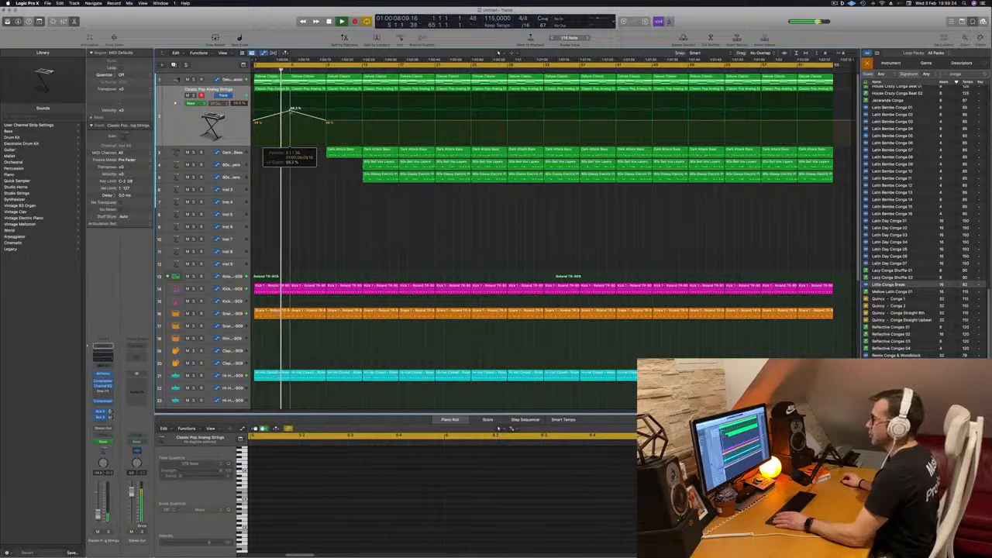
{"action": "left_click", "coordinate": [295, 127]}
{"action": "left_click_drag", "start_coordinate": [294, 128], "coordinate": [329, 127]}
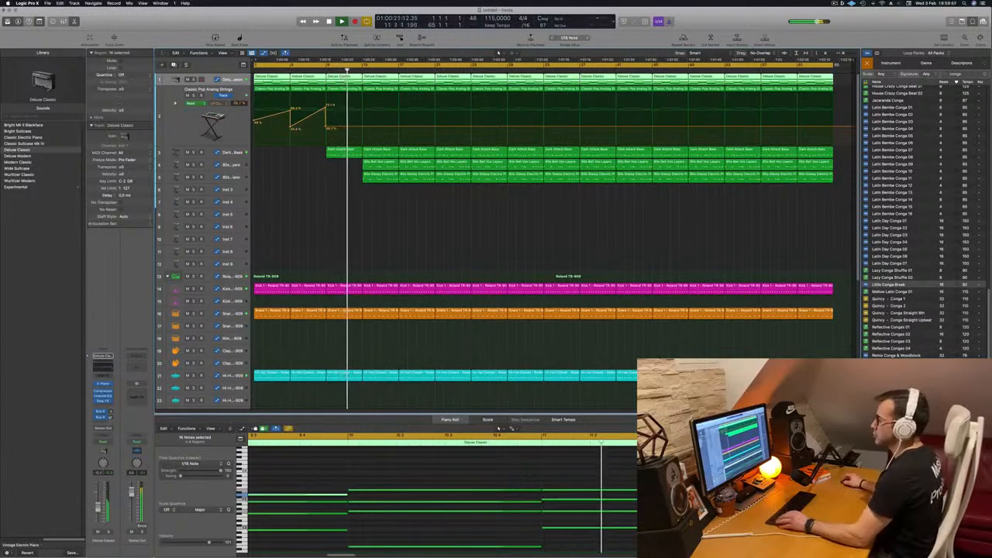
Step: Add a Bus 7 send to the Deluxe Classic track and replay from about bar 8
{"action": "left_click", "coordinate": [100, 411]}
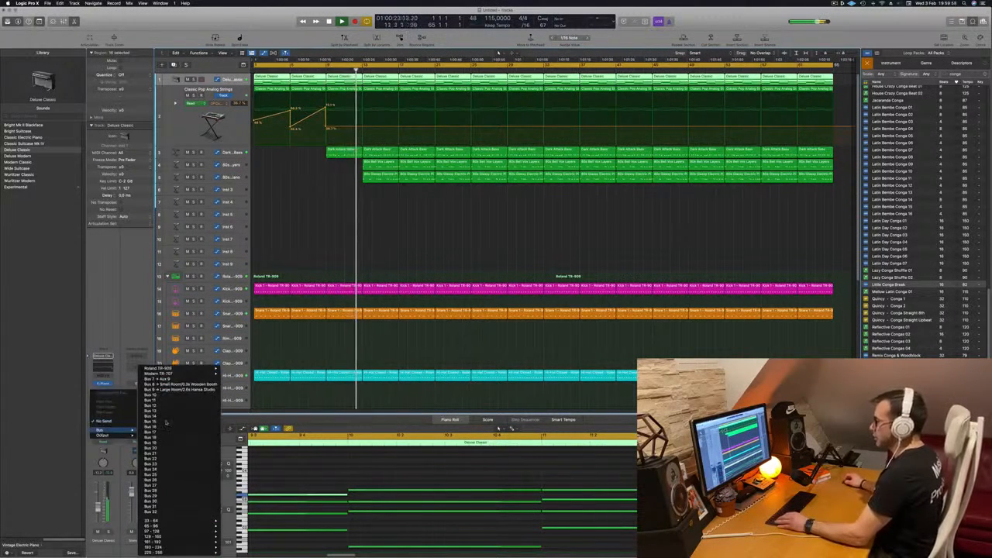
{"action": "left_click", "coordinate": [186, 383]}
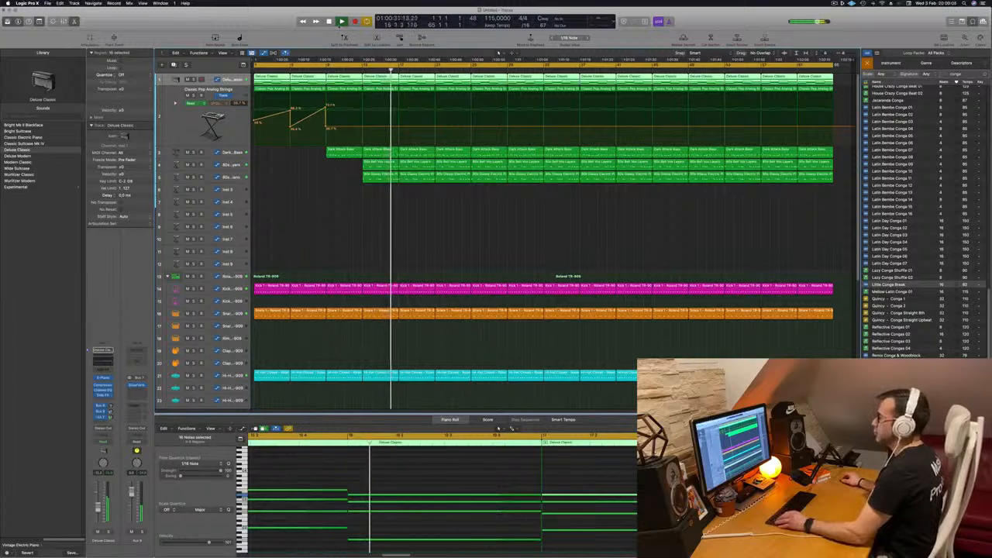
{"action": "left_click", "coordinate": [317, 70]}
Step: Delete the first remaining regions of 80s Bell Vox Layers and 80s Glassy Electric Piano, and add a third strings cutoff ramp peaking at bar 13
{"action": "left_click_drag", "start_coordinate": [374, 203], "coordinate": [365, 169]}
{"action": "key", "text": "Delete"}
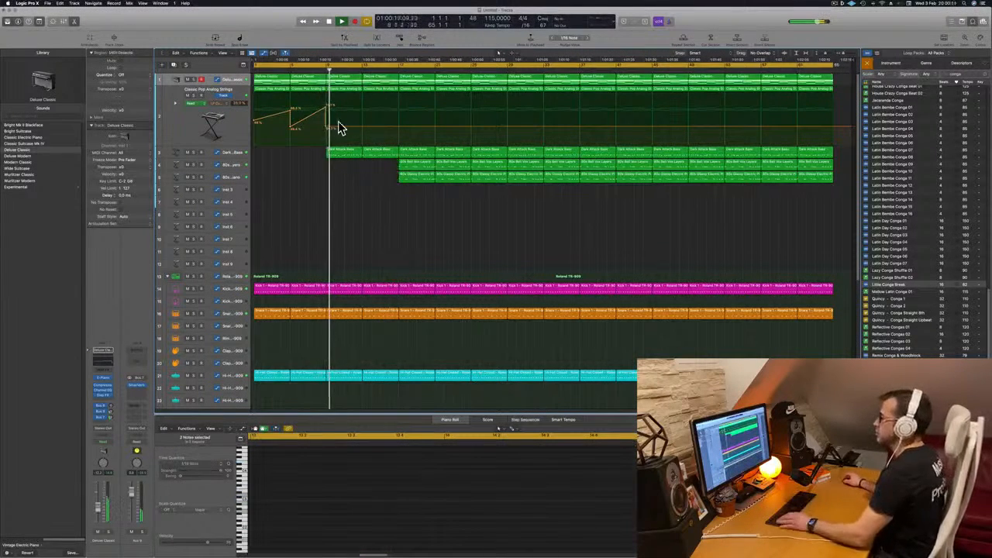
{"action": "left_click_drag", "start_coordinate": [362, 127], "coordinate": [363, 107]}
{"action": "left_click", "coordinate": [359, 214]}
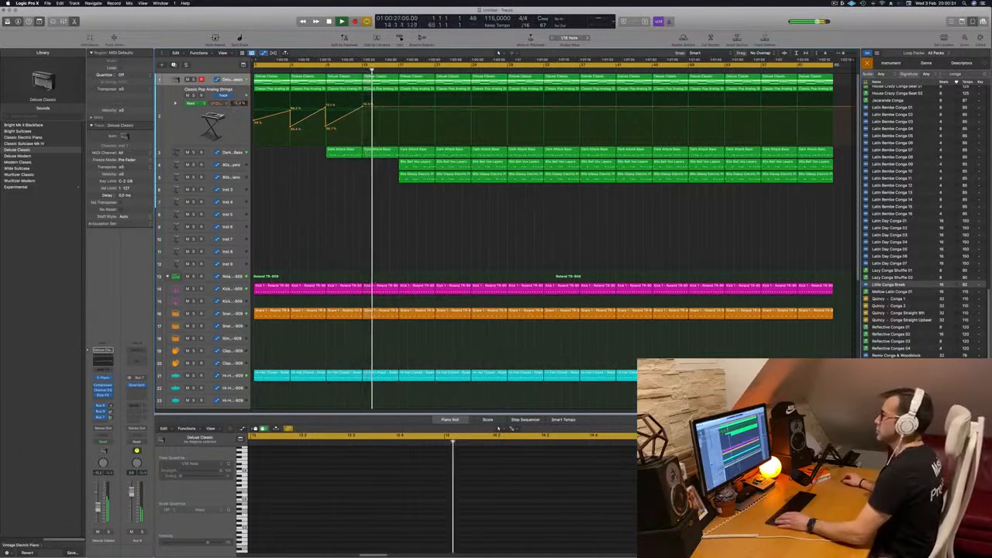
Step: Duplicate the Deluxe Classic track with its settings and copy its first region onto the new track
{"action": "left_click", "coordinate": [177, 106]}
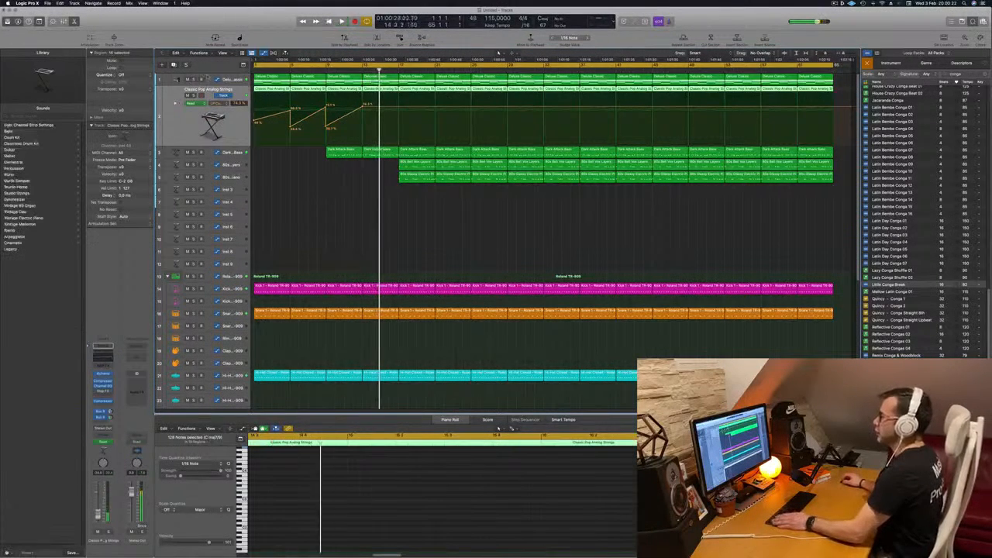
{"action": "key", "text": "Up"}
{"action": "key", "text": "super+d"}
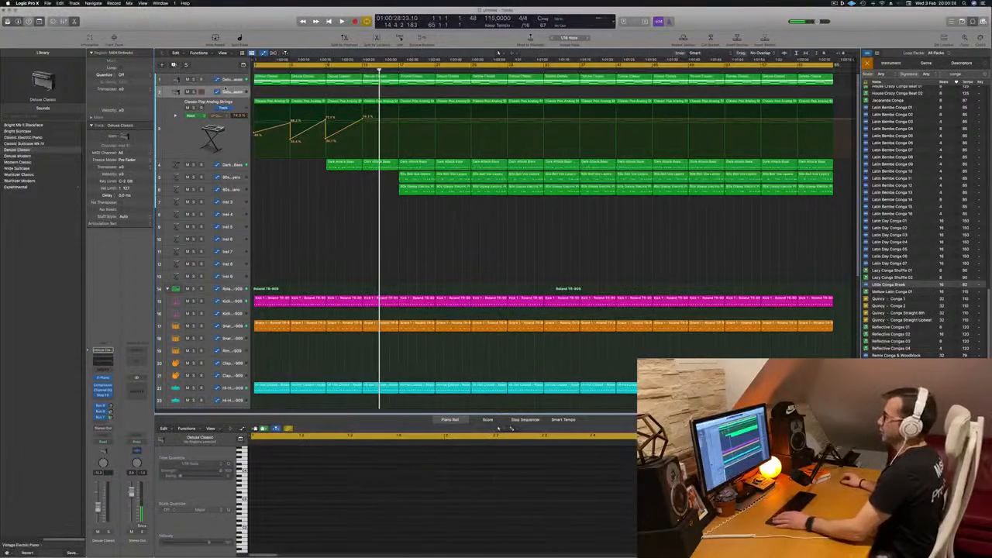
{"action": "key", "text": "Return"}
{"action": "key", "text": "space"}
{"action": "left_click", "coordinate": [269, 78]}
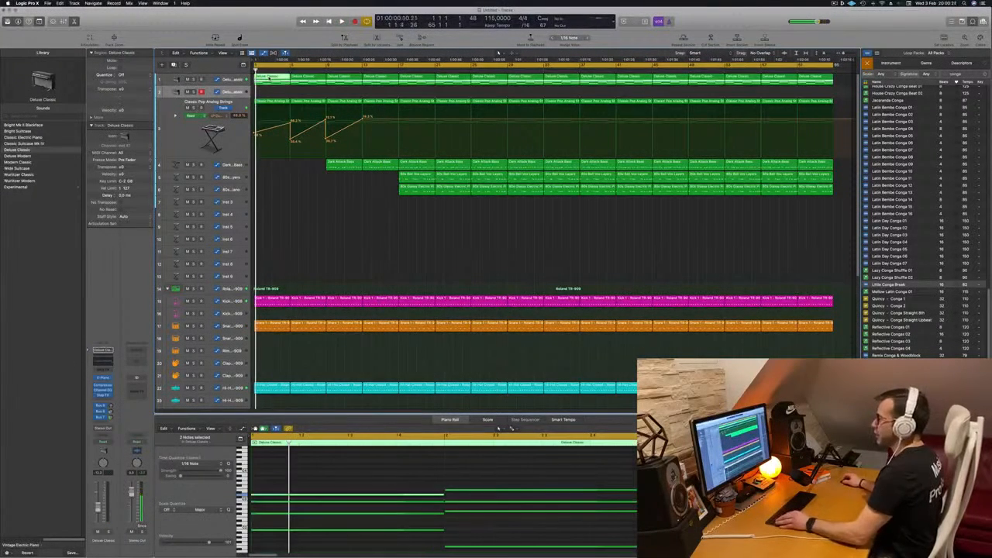
{"action": "left_click_drag", "start_coordinate": [269, 78], "coordinate": [268, 91]}
{"action": "key", "text": "space"}
{"action": "key", "text": "space"}
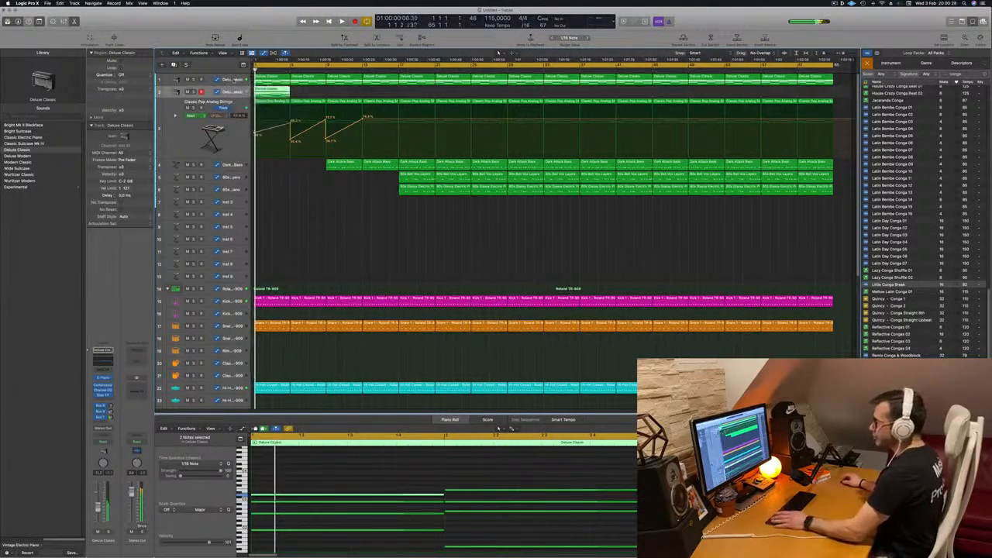
Step: Listen to the original Deluxe Classic track in solo and turn its solo off again
{"action": "left_click", "coordinate": [229, 81]}
{"action": "key", "text": "space"}
{"action": "key", "text": "s"}
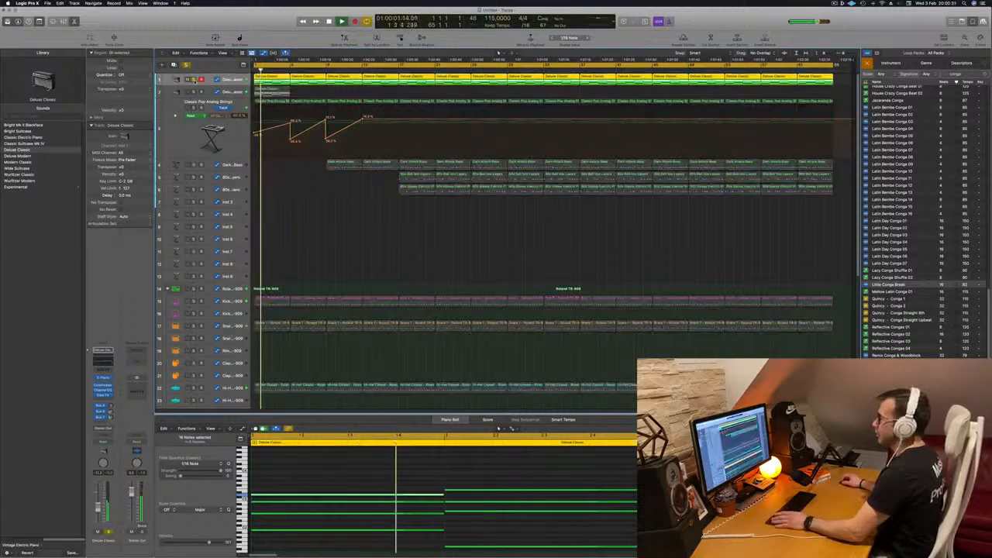
{"action": "key", "text": "s"}
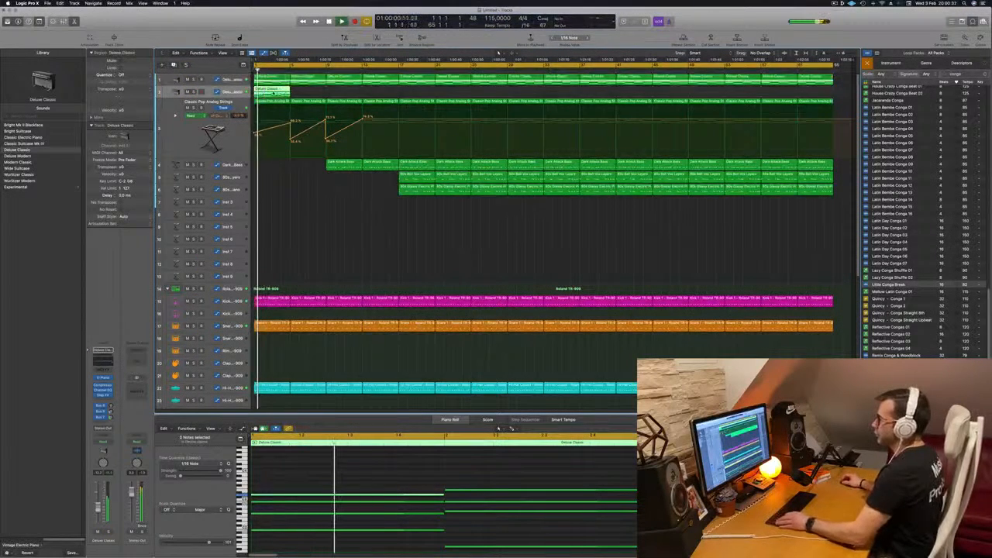
Step: Fill the duplicated Deluxe Classic track with copies of its region up to the end of the arrangement
{"action": "left_click_drag", "start_coordinate": [272, 91], "coordinate": [340, 92]}
{"action": "left_click_drag", "start_coordinate": [406, 93], "coordinate": [721, 94]}
{"action": "key", "text": "f"}
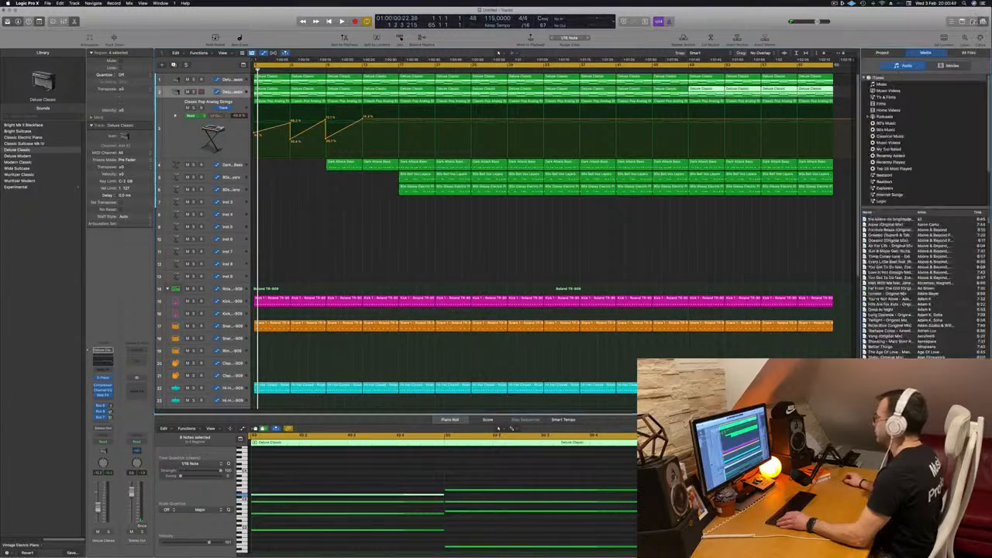
{"action": "left_click", "coordinate": [538, 244]}
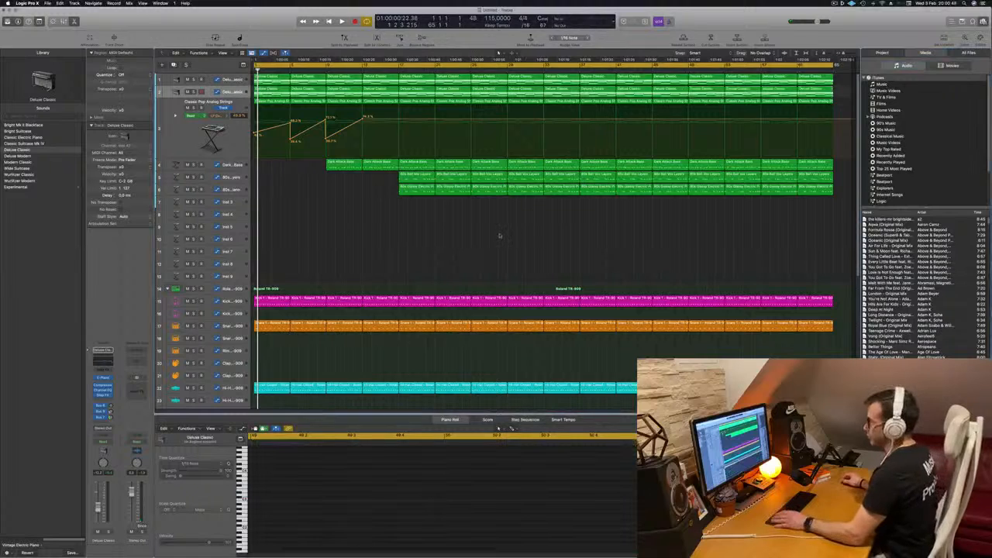
Step: Hide the media browser and play the arrangement with the duplicated layer
{"action": "key", "text": "space"}
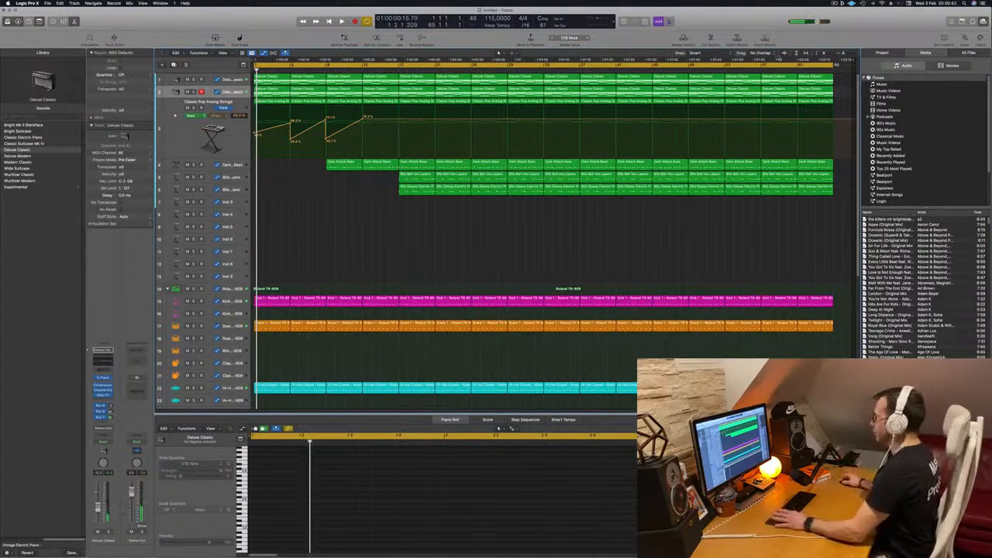
{"action": "key", "text": "f"}
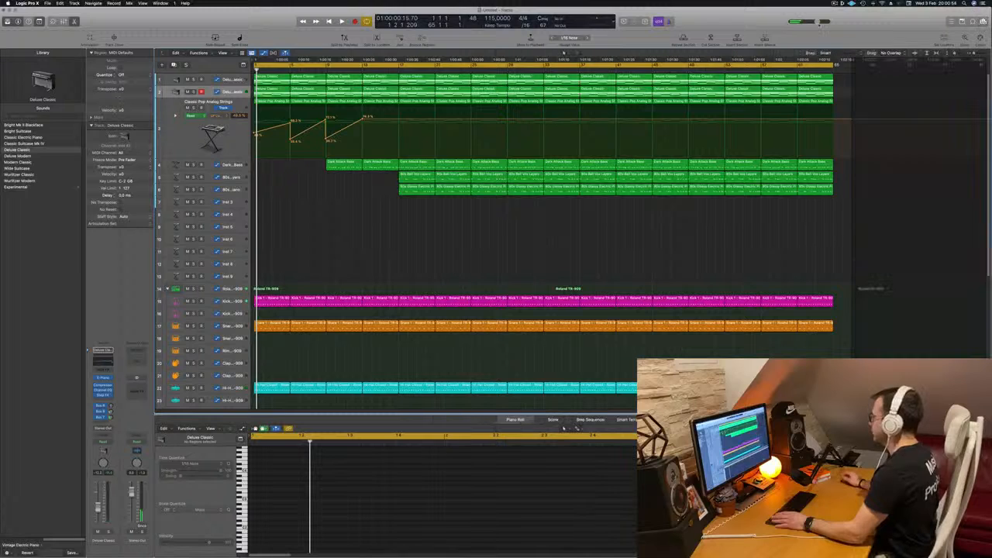
{"action": "key", "text": "space"}
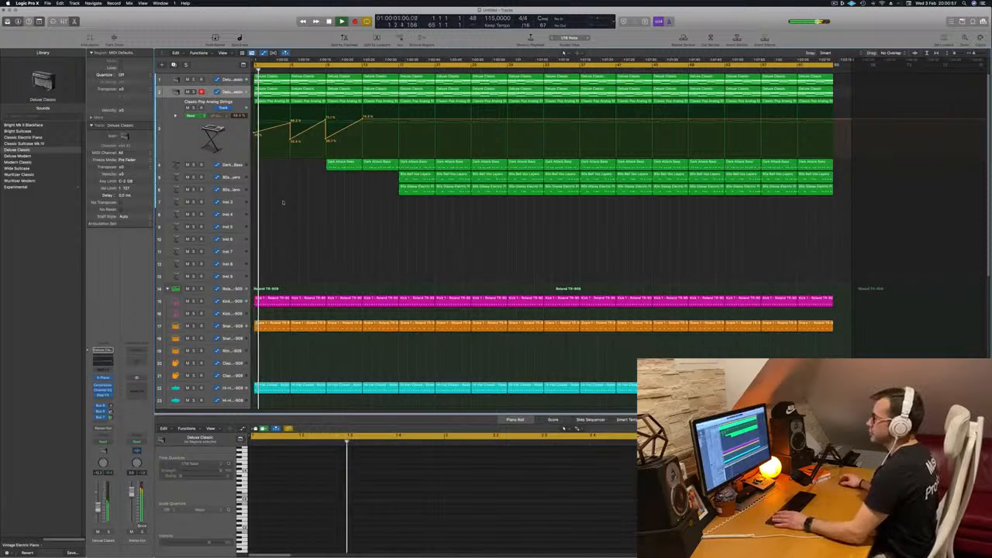
Step: Replace the duplicated track's instrument with Alchemy and load the Deeper Emotion preset from the Pads category sorted by rating
{"action": "left_click", "coordinate": [177, 92]}
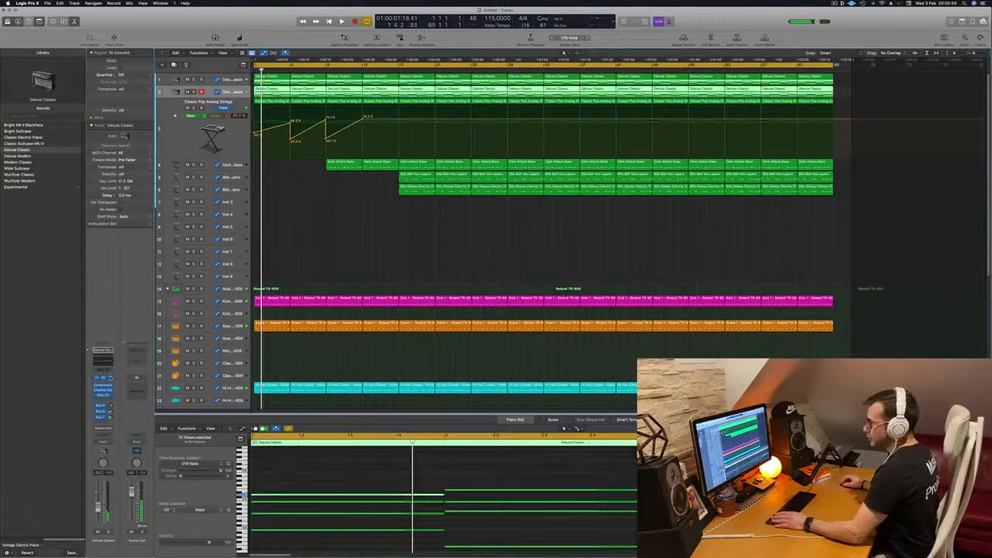
{"action": "left_click", "coordinate": [110, 378]}
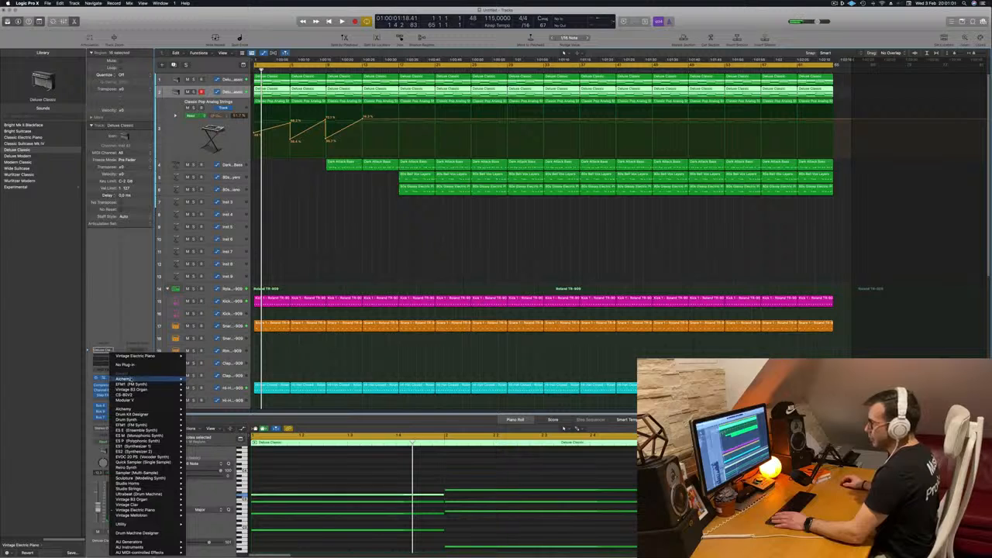
{"action": "left_click", "coordinate": [145, 379]}
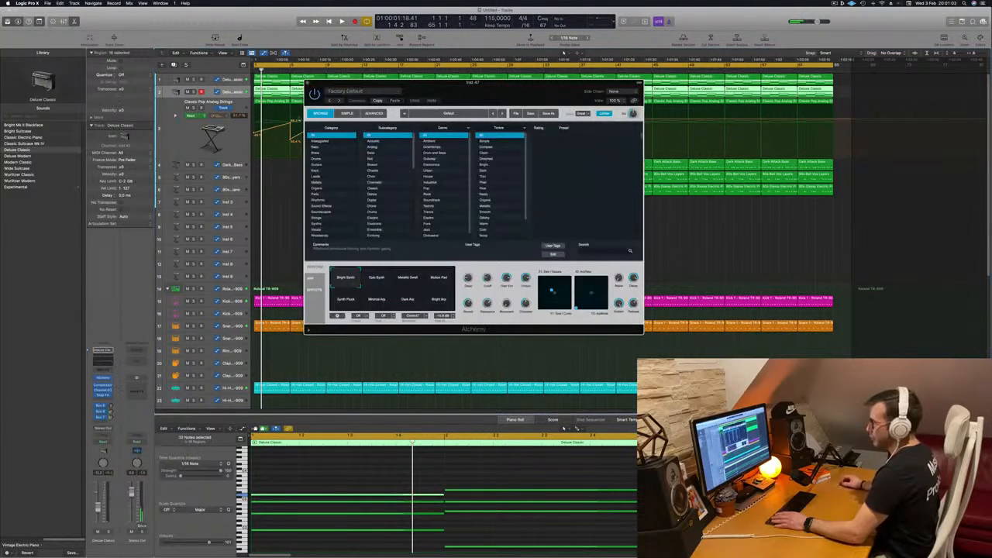
{"action": "left_click", "coordinate": [322, 194]}
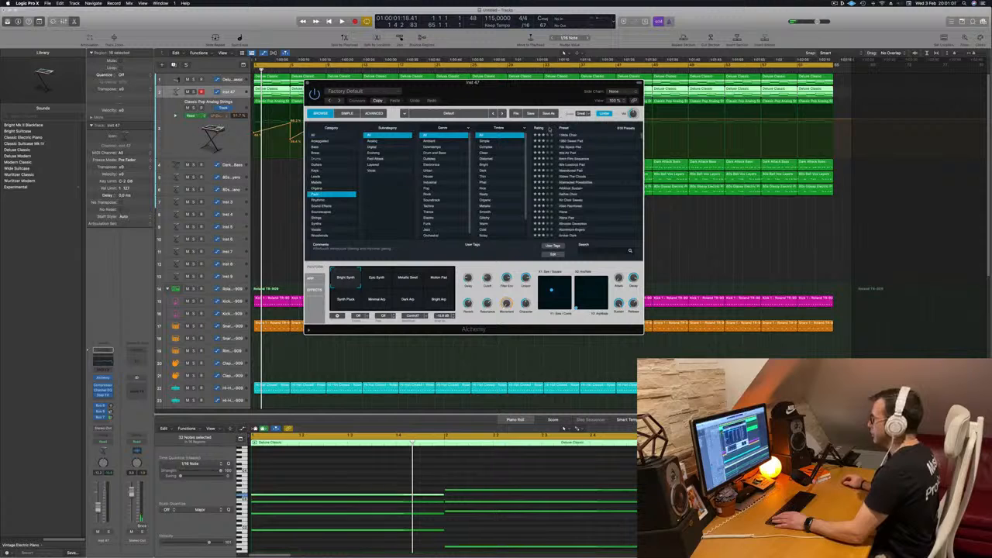
{"action": "left_click", "coordinate": [549, 129]}
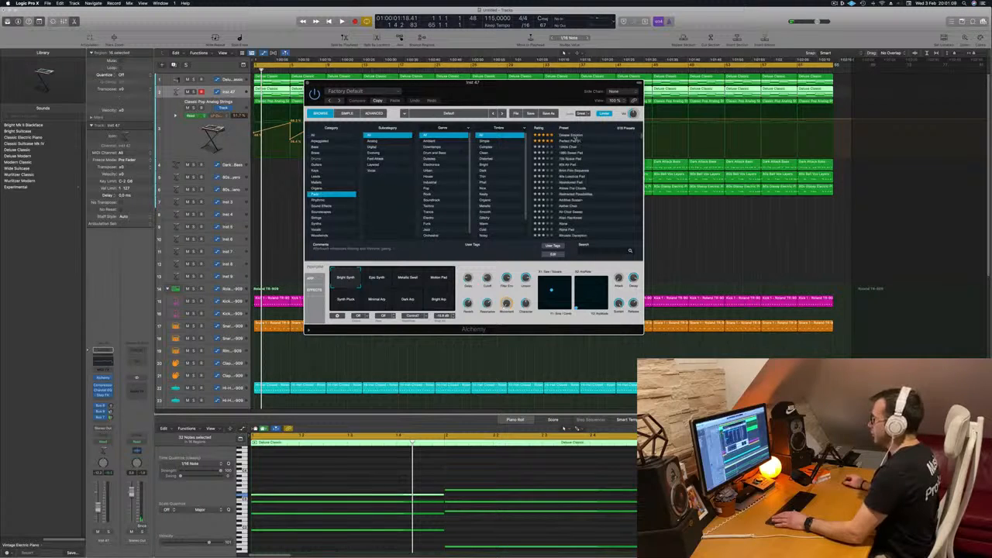
{"action": "left_click_drag", "start_coordinate": [513, 91], "coordinate": [575, 92]}
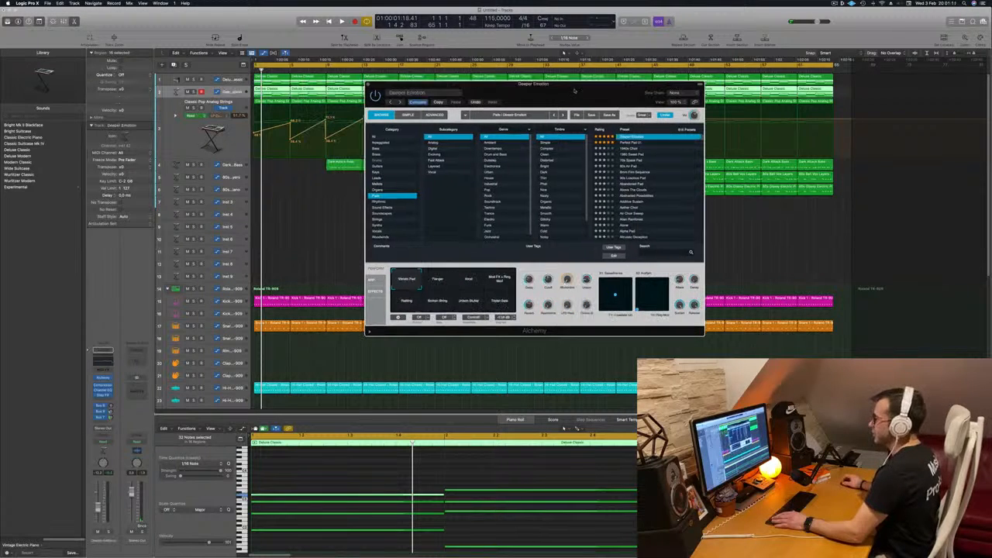
Step: Play the arrangement, try the Flanger snapshot in Alchemy, switch to Vocal and compare the pad in solo and in the mix
{"action": "key", "text": "space"}
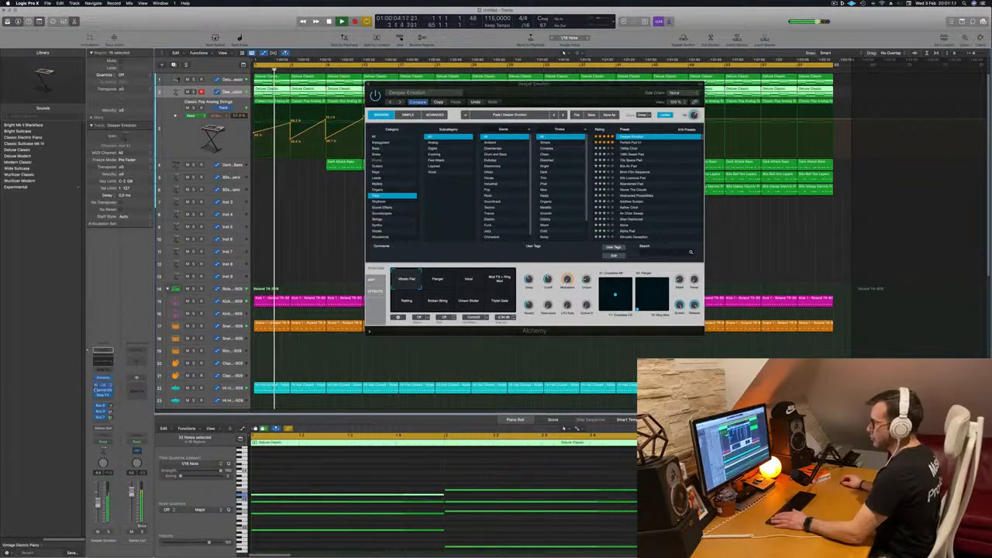
{"action": "left_click_drag", "start_coordinate": [583, 84], "coordinate": [523, 114]}
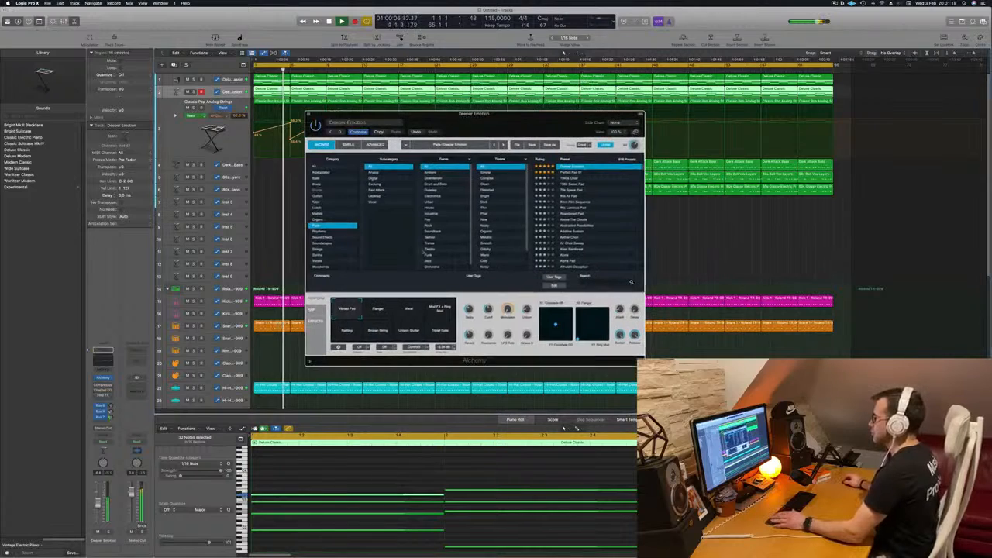
{"action": "left_click", "coordinate": [380, 312]}
{"action": "left_click", "coordinate": [410, 313]}
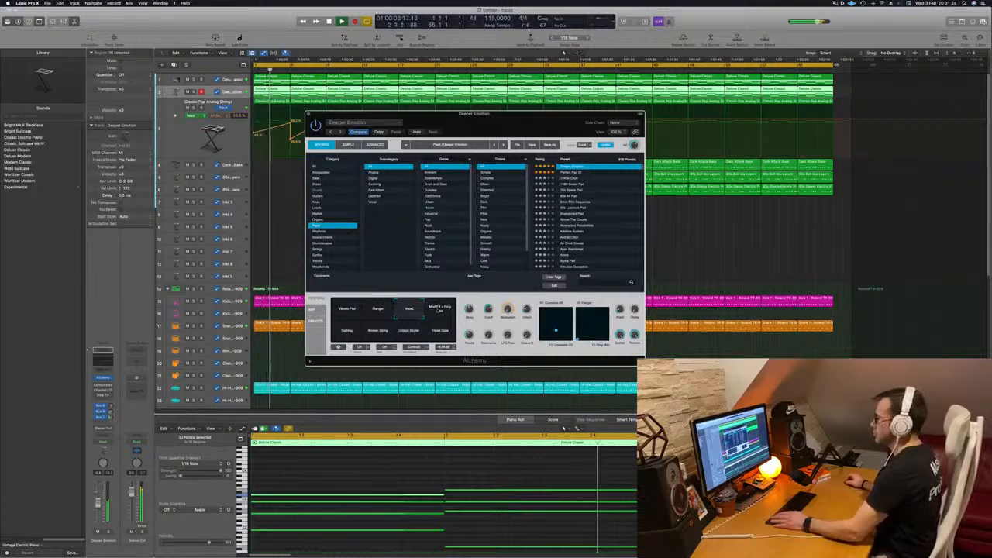
{"action": "mouse_move", "coordinate": [513, 126]}
{"action": "left_mouse_down"}
{"action": "mouse_move", "coordinate": [514, 137]}
{"action": "mouse_move", "coordinate": [457, 138]}
{"action": "mouse_move", "coordinate": [524, 118]}
{"action": "left_mouse_up"}
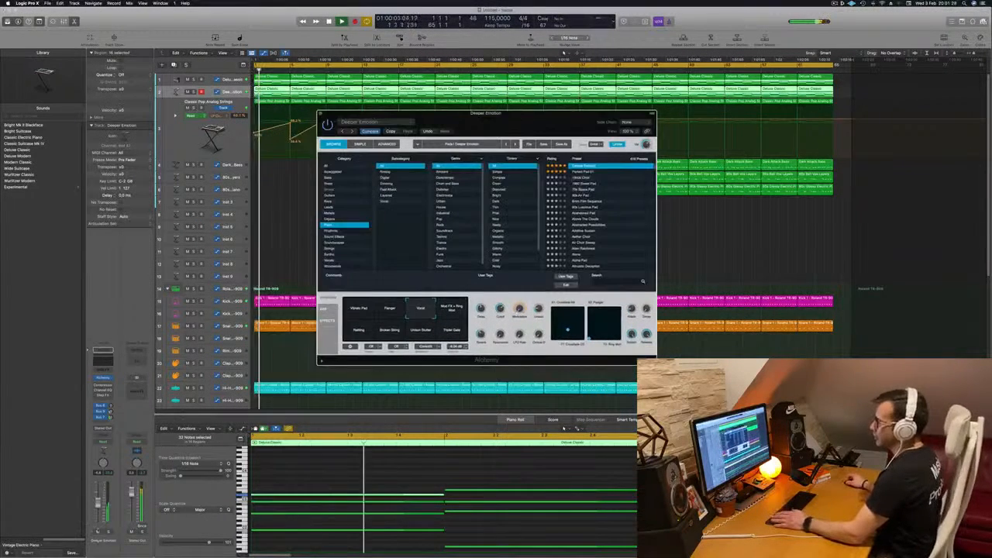
{"action": "key", "text": "s"}
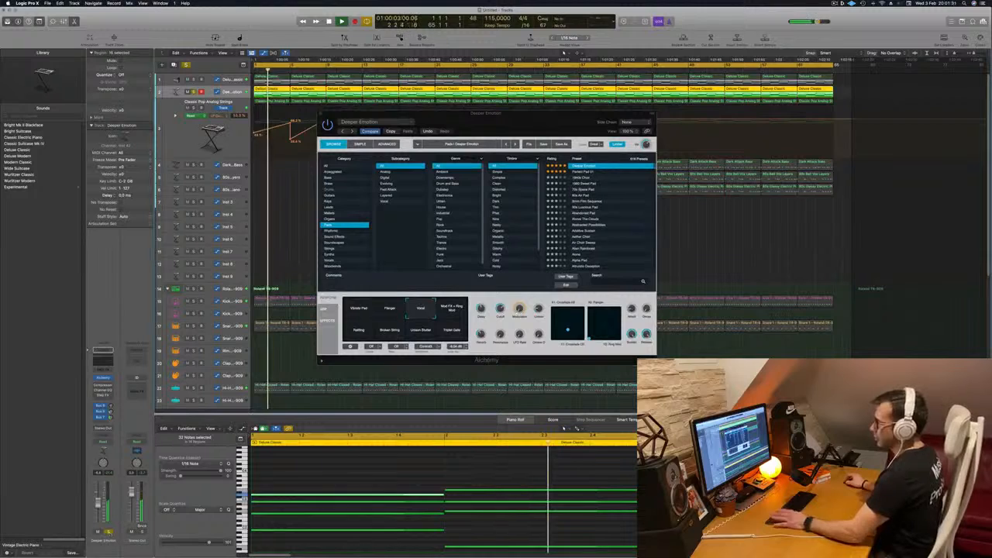
{"action": "key", "text": "s"}
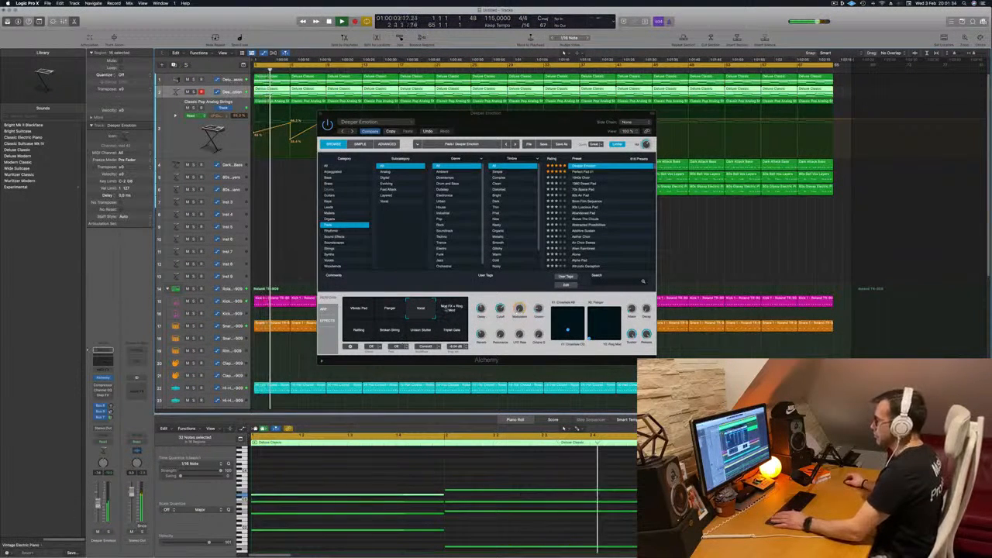
Step: Audition Alchemy's remaining performance snapshots, from Mod FX + Ring Mod to Unison Stutter, and return to Vocal
{"action": "left_click", "coordinate": [451, 308]}
{"action": "left_click", "coordinate": [358, 332]}
{"action": "left_click", "coordinate": [390, 332]}
{"action": "left_click", "coordinate": [428, 331]}
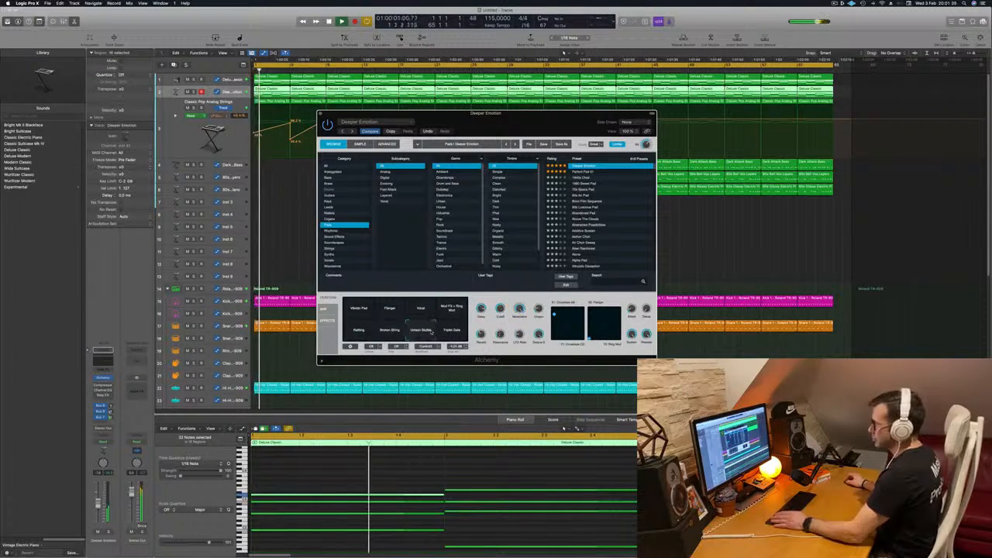
{"action": "left_click", "coordinate": [425, 309]}
{"action": "left_click", "coordinate": [424, 310]}
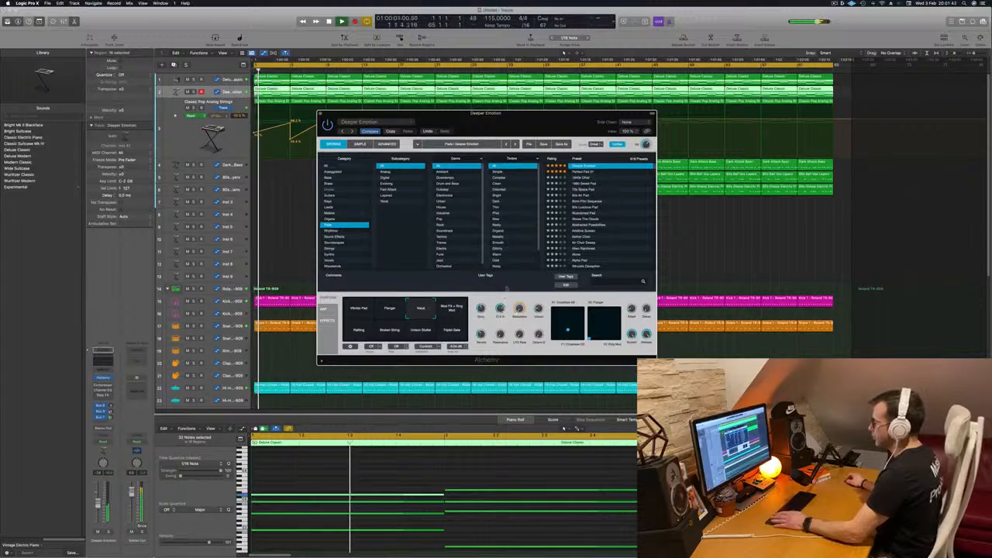
Step: Delete the first four regions of the Alchemy pad track so that it enters at bar 17
{"action": "left_click_drag", "start_coordinate": [504, 122], "coordinate": [686, 100]}
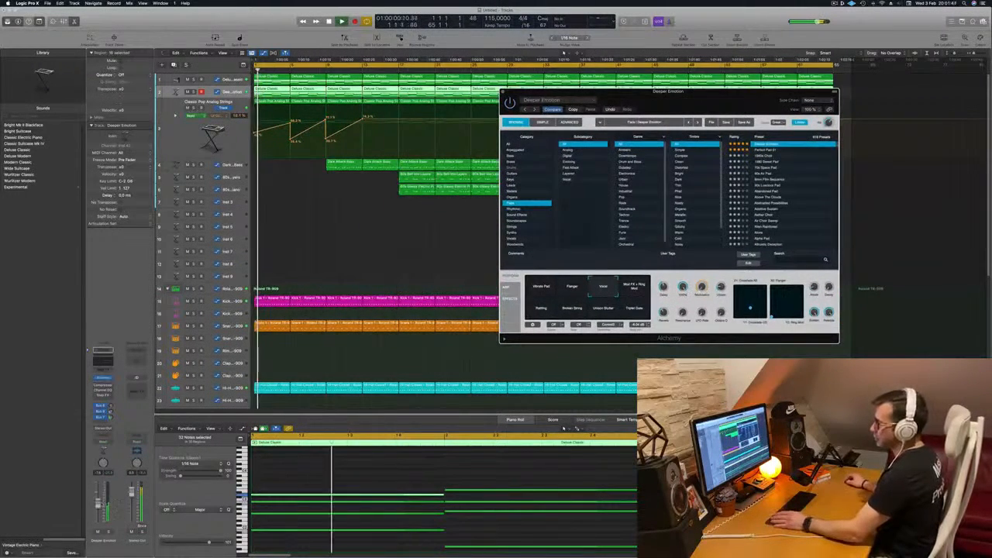
{"action": "left_click", "coordinate": [202, 414]}
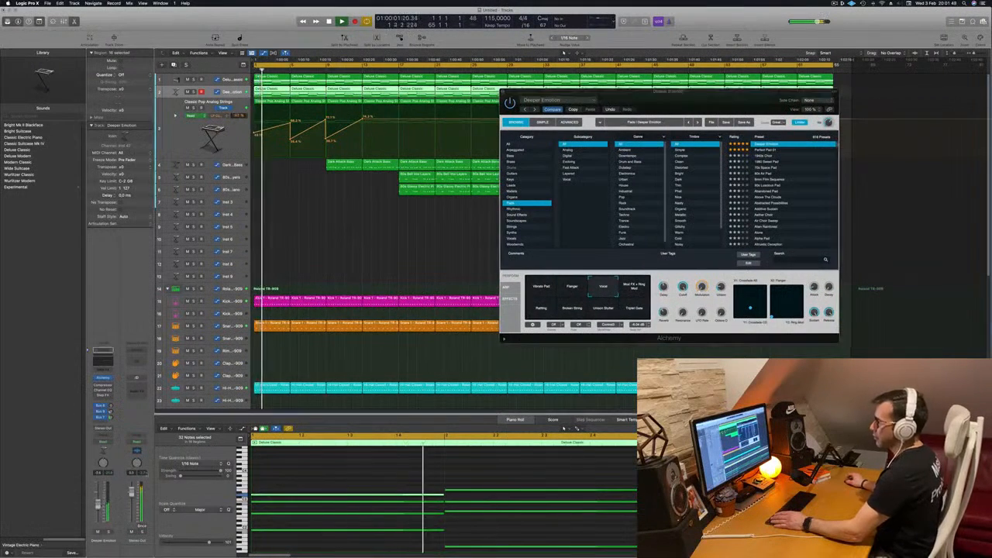
{"action": "left_click", "coordinate": [315, 252]}
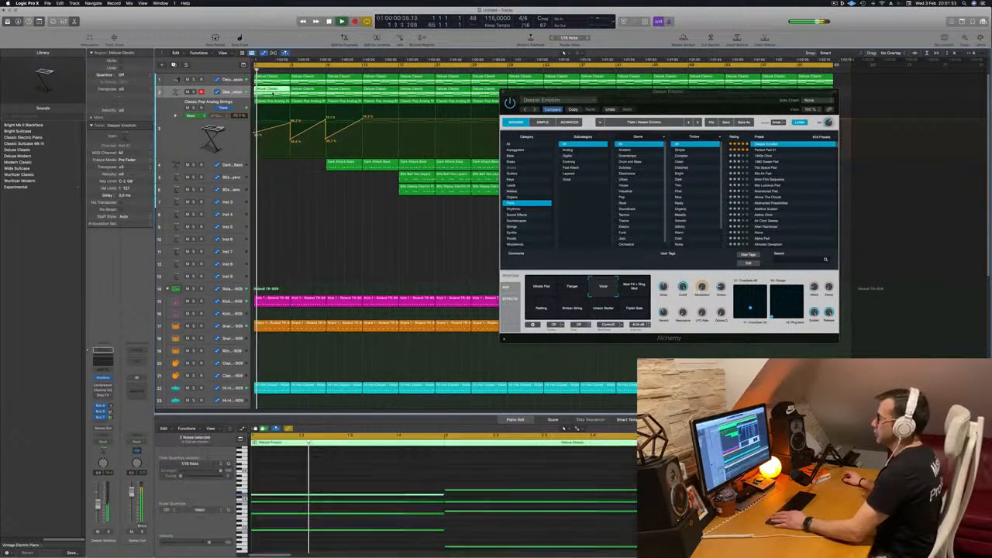
{"action": "key", "text": "Delete"}
{"action": "left_click", "coordinate": [308, 93]}
{"action": "key", "text": "Delete"}
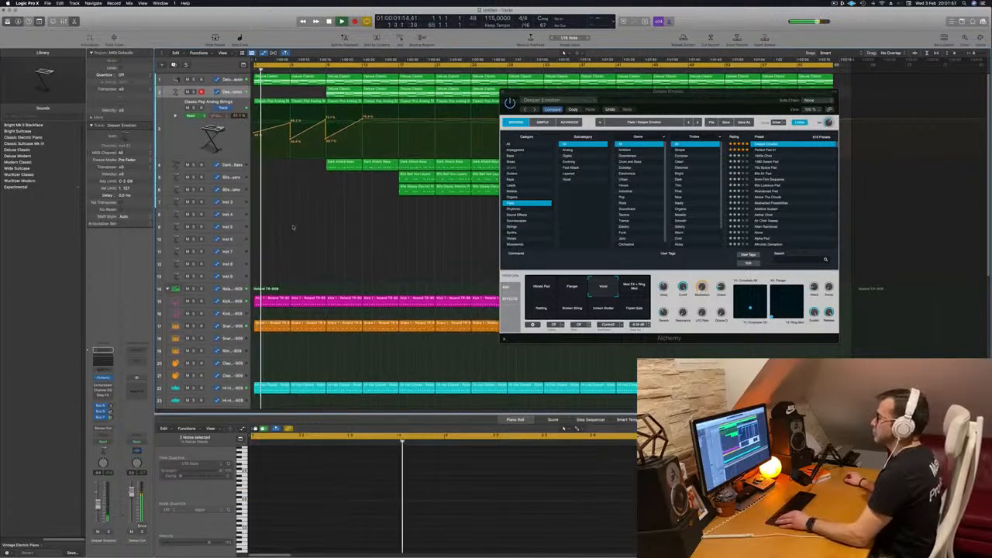
{"action": "key", "text": "super+Right"}
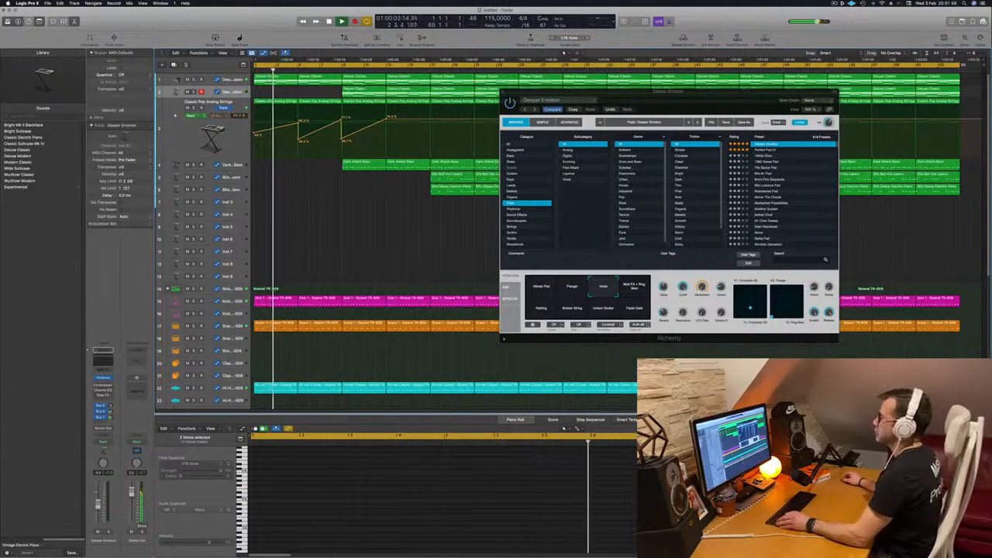
{"action": "left_click", "coordinate": [364, 91]}
{"action": "key", "text": "Delete"}
{"action": "key", "text": "Delete"}
Step: Close the Alchemy window and delete the 80s Bell Vox Layers and 80s Glassy Electric Piano regions in bars 17 to 24
{"action": "left_click", "coordinate": [504, 94]}
{"action": "left_click_drag", "start_coordinate": [408, 178], "coordinate": [476, 198]}
{"action": "key", "text": "Delete"}
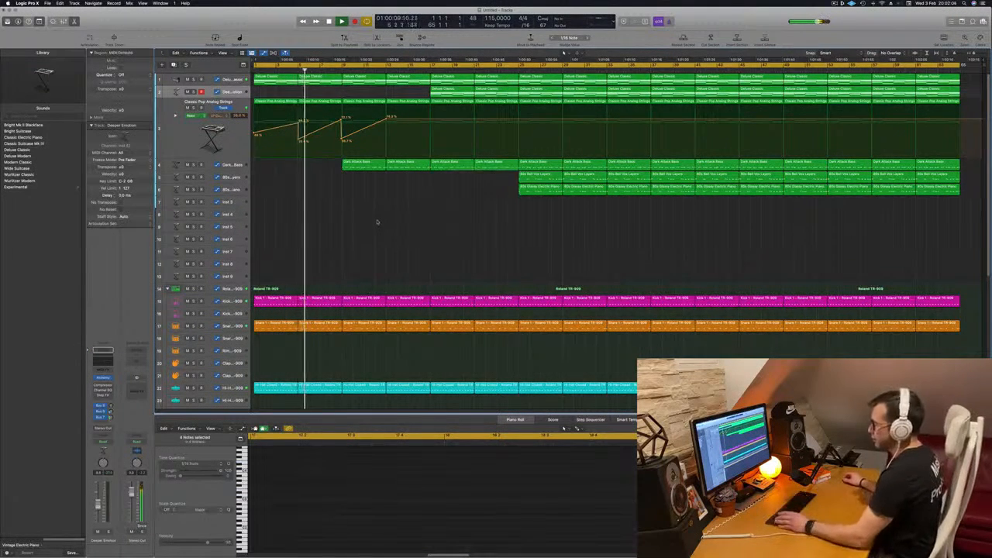
Step: Look over the drum and percussion tracks while listening to the staggered entries of the layers
{"action": "scroll", "coordinate": [326, 242], "scroll_direction": "down", "scroll_amount": 1}
{"action": "scroll", "coordinate": [342, 230], "scroll_direction": "down", "scroll_amount": 4}
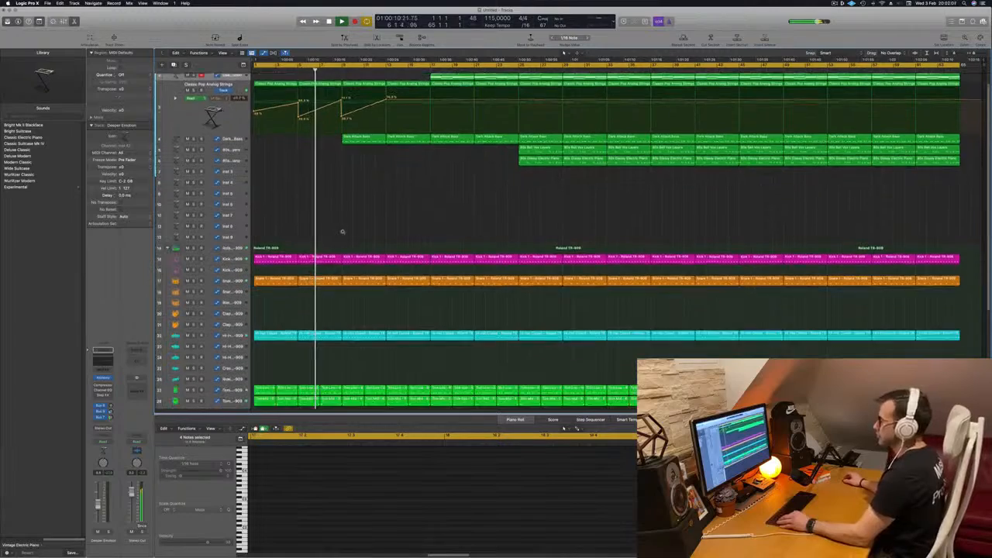
{"action": "scroll", "coordinate": [340, 220], "scroll_direction": "down", "scroll_amount": 3}
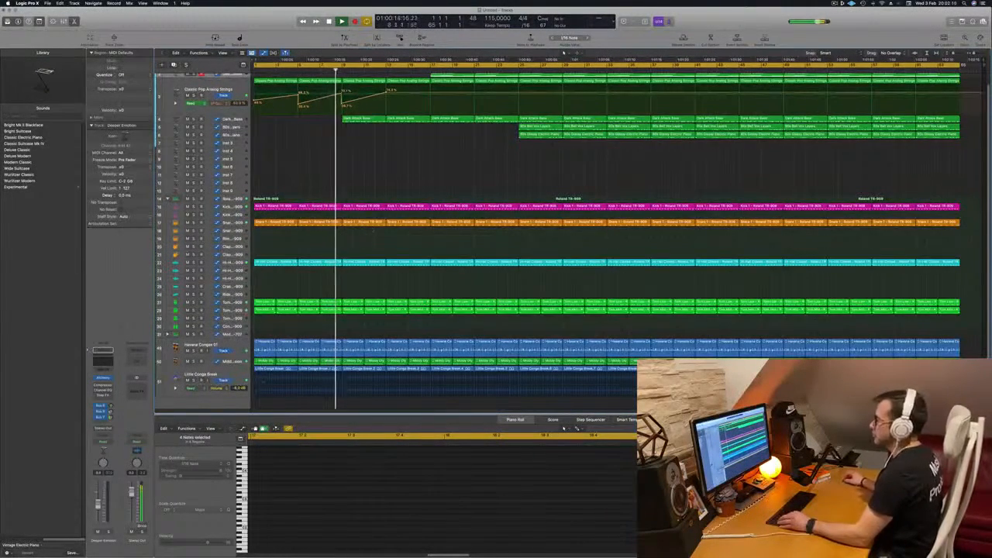
{"action": "scroll", "coordinate": [373, 169], "scroll_direction": "up", "scroll_amount": 1}
{"action": "scroll", "coordinate": [362, 151], "scroll_direction": "up", "scroll_amount": 1}
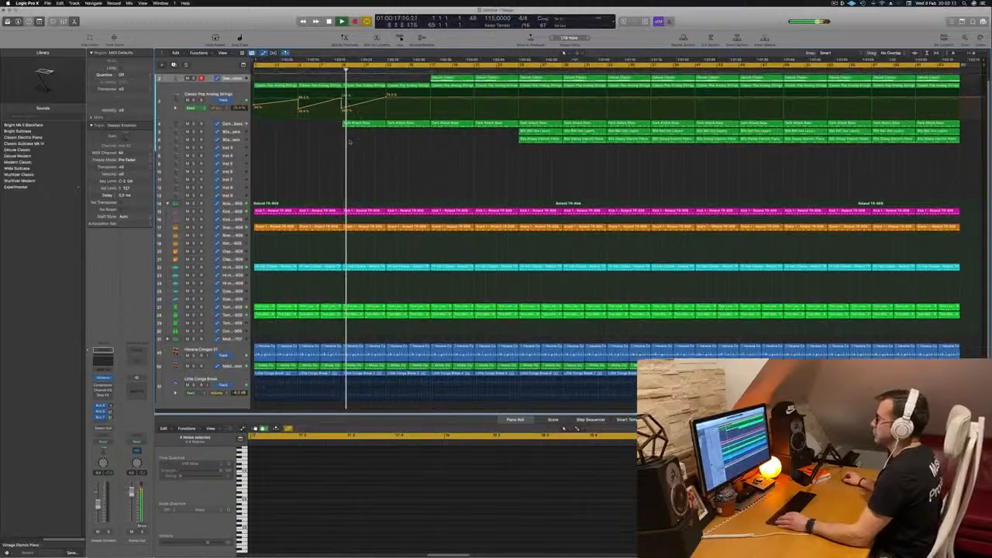
{"action": "scroll", "coordinate": [401, 153], "scroll_direction": "down", "scroll_amount": 1}
{"action": "scroll", "coordinate": [400, 154], "scroll_direction": "up", "scroll_amount": 1}
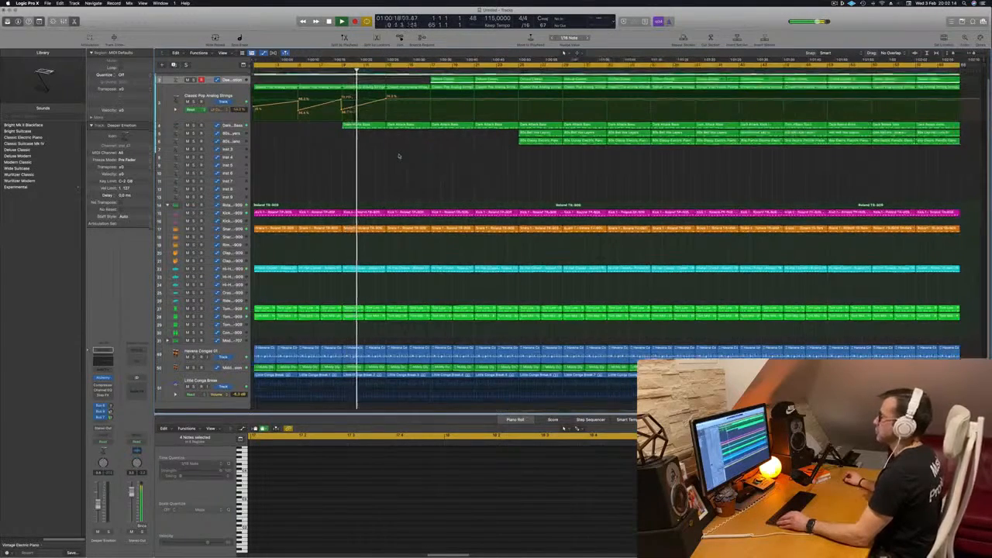
{"action": "scroll", "coordinate": [403, 184], "scroll_direction": "up", "scroll_amount": 2}
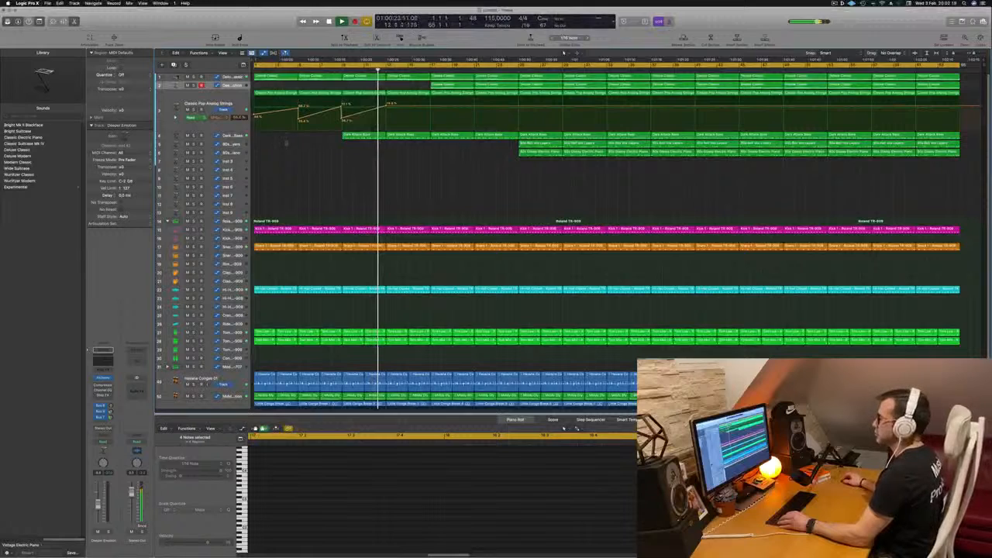
Step: Raise the strings' filter cutoff peak at bar 13, drop it there, and add another rising sweep that drops at bar 17
{"action": "scroll", "coordinate": [380, 110], "scroll_direction": "up", "scroll_amount": 2}
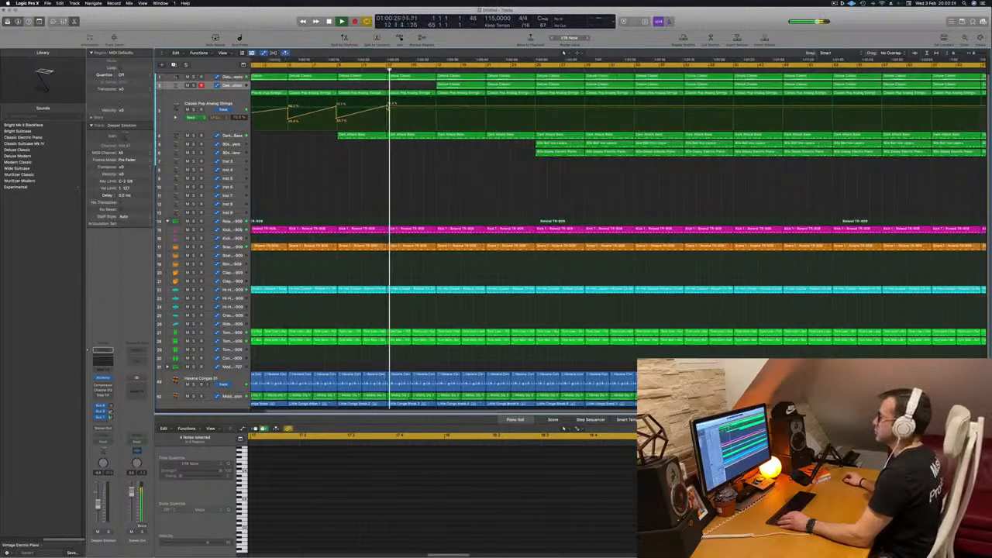
{"action": "mouse_move", "coordinate": [391, 103]}
{"action": "left_mouse_down"}
{"action": "mouse_move", "coordinate": [389, 116]}
{"action": "mouse_move", "coordinate": [386, 98]}
{"action": "left_mouse_up"}
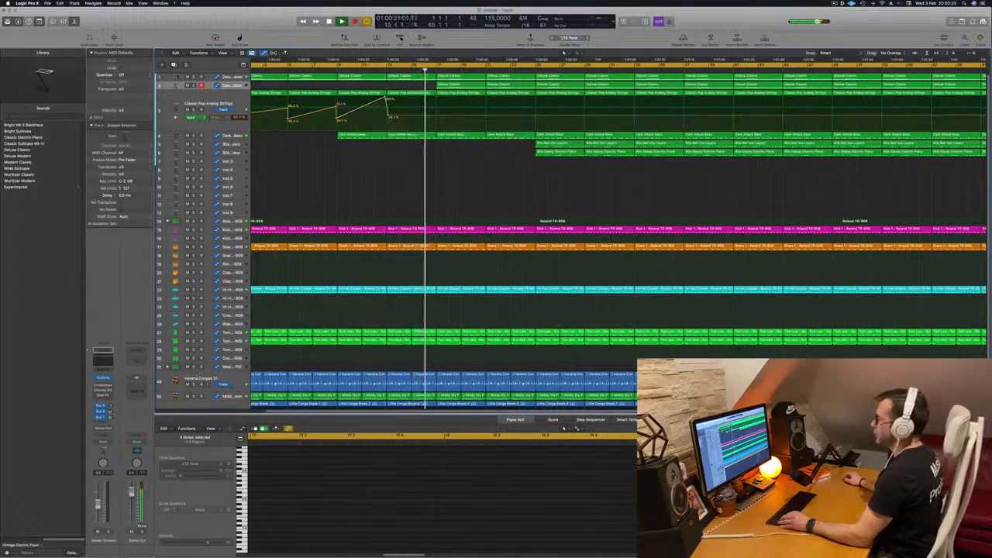
{"action": "left_click", "coordinate": [381, 72]}
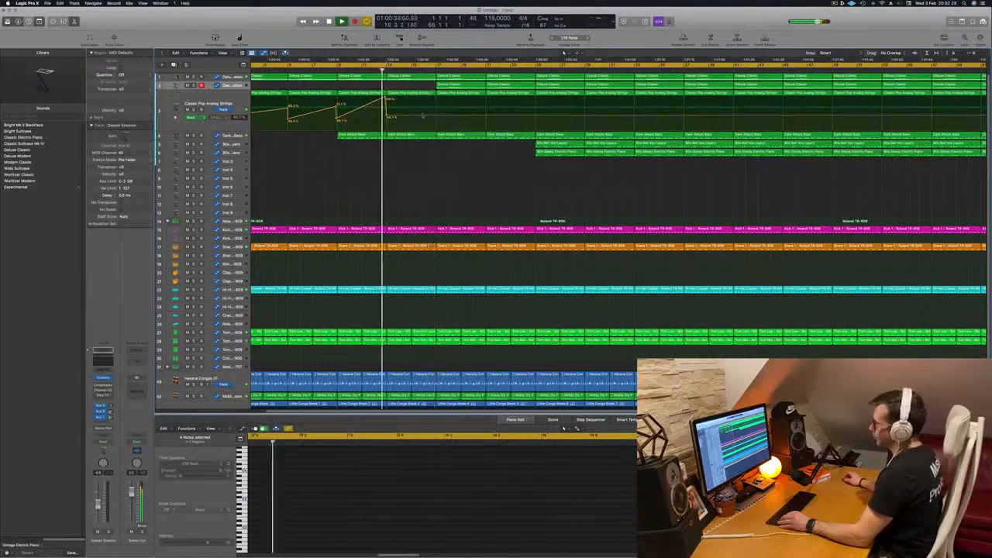
{"action": "mouse_move", "coordinate": [437, 117]}
{"action": "left_mouse_down"}
{"action": "mouse_move", "coordinate": [436, 88]}
{"action": "mouse_move", "coordinate": [434, 107]}
{"action": "left_mouse_up"}
{"action": "scroll", "coordinate": [426, 106], "scroll_direction": "down", "scroll_amount": 2}
{"action": "scroll", "coordinate": [416, 100], "scroll_direction": "down", "scroll_amount": 1}
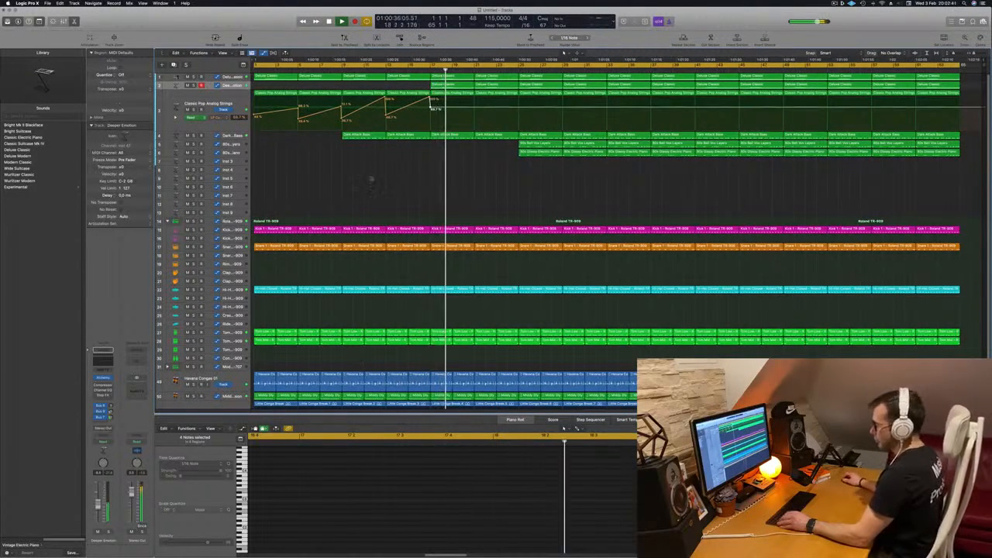
Step: Show the mixer, copy the strings channel's sidechain Compressor onto the Deeper Emotion pad channel and check its settings
{"action": "key", "text": "x"}
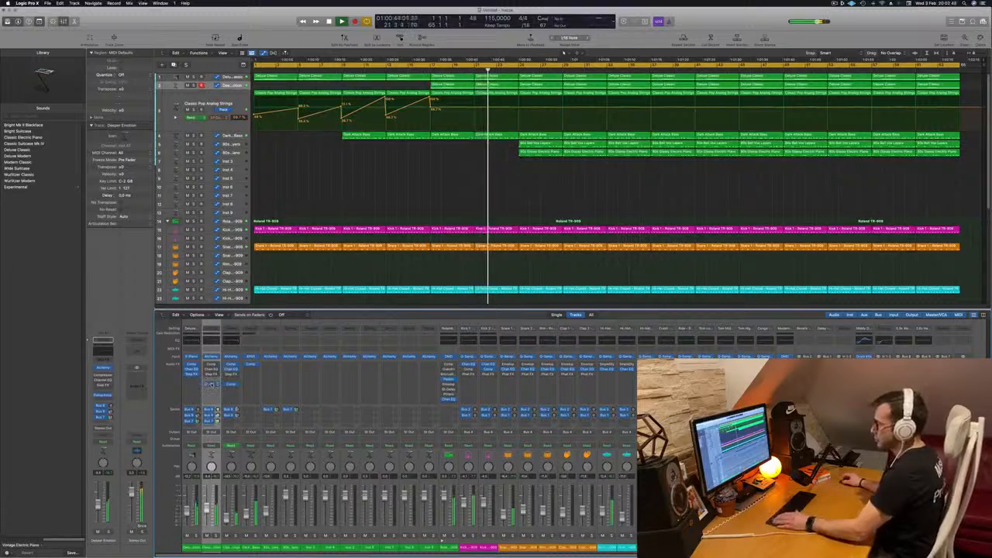
{"action": "left_click", "coordinate": [210, 385]}
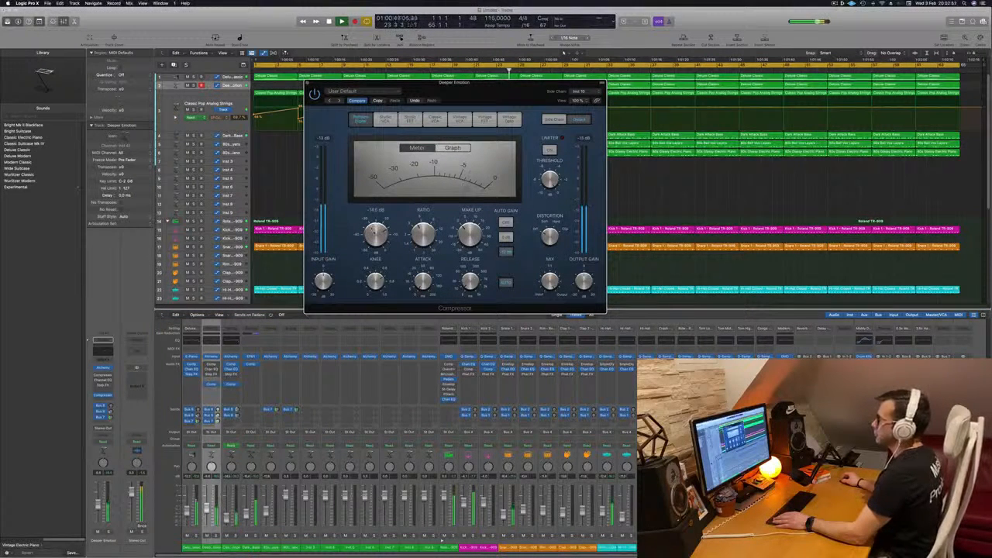
{"action": "left_click", "coordinate": [307, 83]}
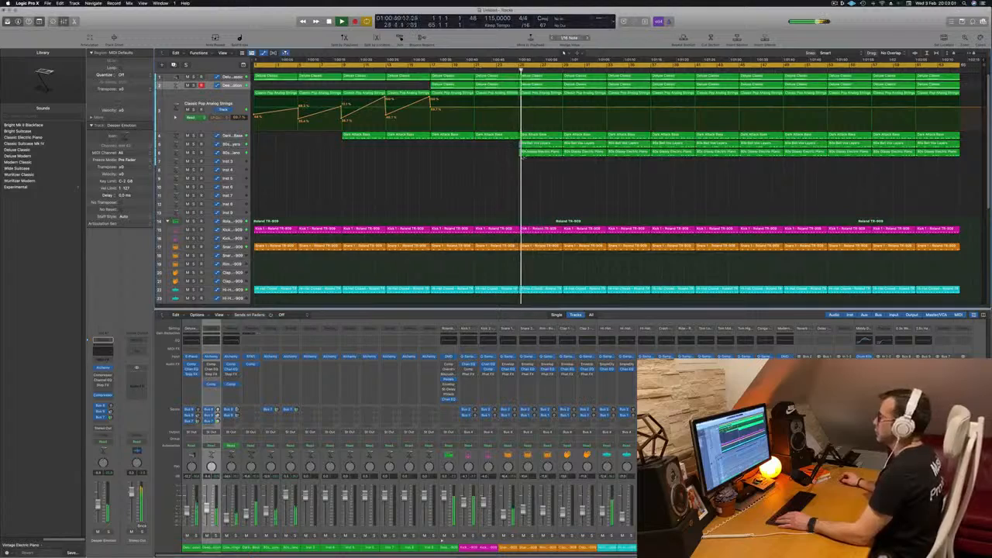
Step: Replay from about bar 21 and delete the snare and closed hi-hat regions in bars 25 to 32
{"action": "left_click", "coordinate": [472, 70]}
{"action": "scroll", "coordinate": [554, 181], "scroll_direction": "down", "scroll_amount": 5}
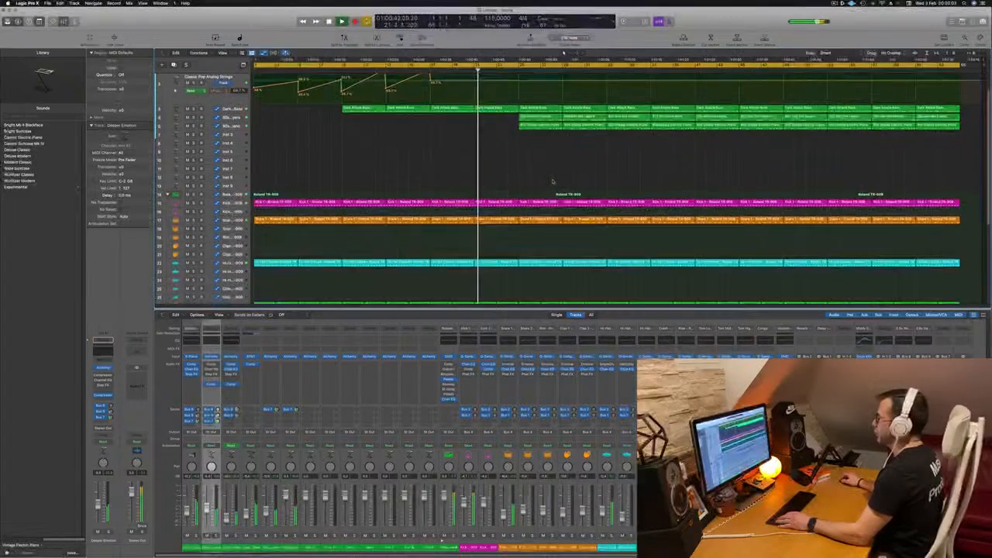
{"action": "scroll", "coordinate": [550, 272], "scroll_direction": "down", "scroll_amount": 4}
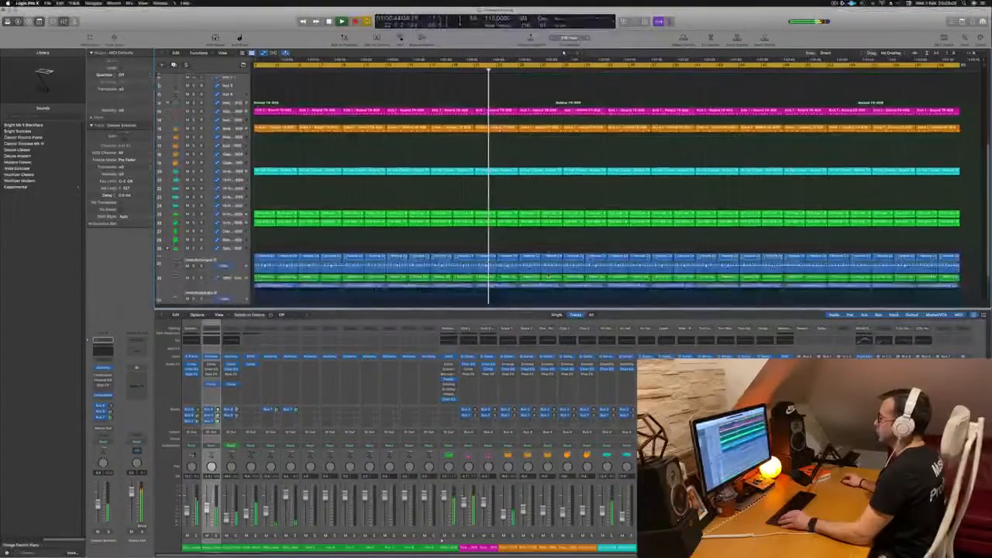
{"action": "left_click_drag", "start_coordinate": [565, 180], "coordinate": [574, 206]}
{"action": "key", "text": "Delete"}
Step: Delete the Little Conga Break regions in bars 25 to 32, try removing the Havana Congas regions there too and undo that removal
{"action": "scroll", "coordinate": [544, 212], "scroll_direction": "down", "scroll_amount": 2}
{"action": "scroll", "coordinate": [562, 223], "scroll_direction": "down", "scroll_amount": 1}
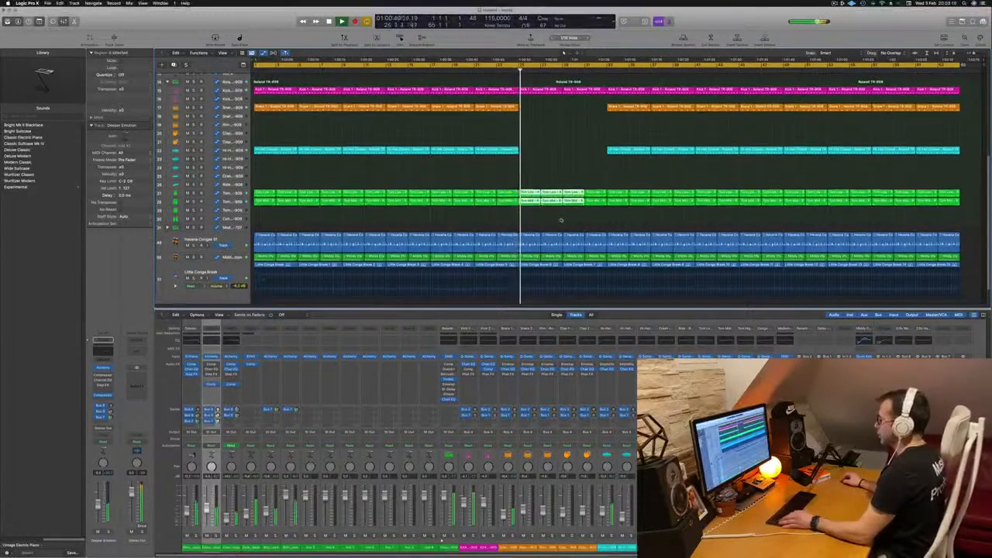
{"action": "key", "text": "Delete"}
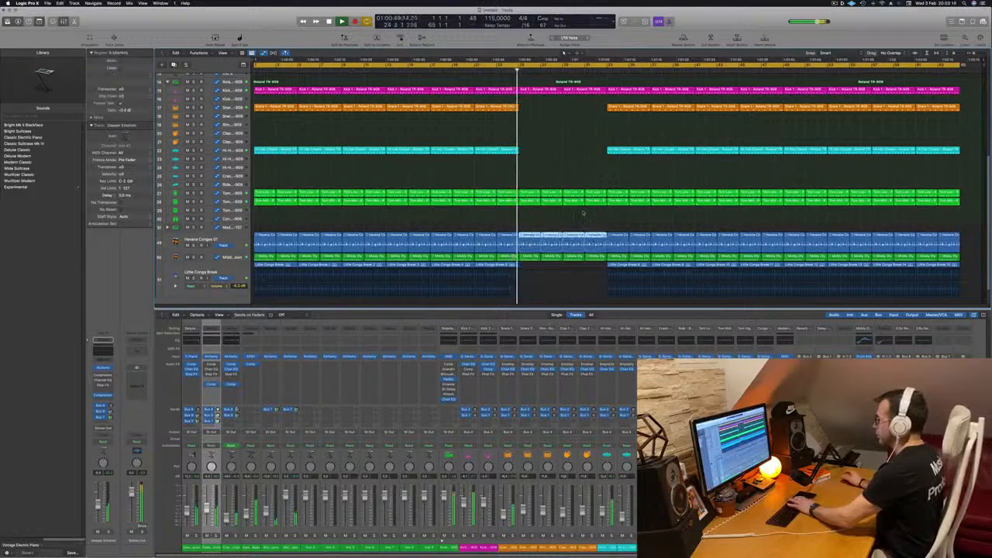
{"action": "key", "text": "Delete"}
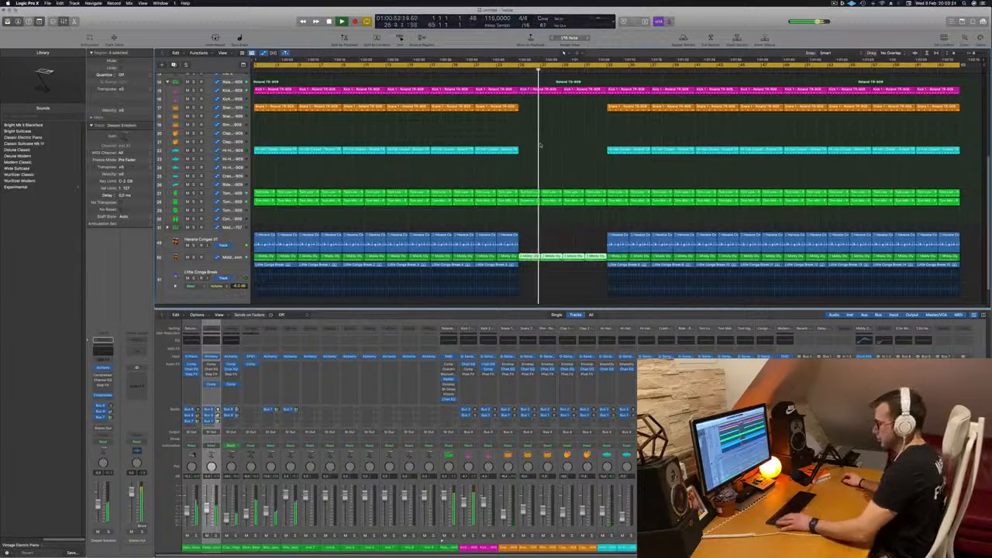
{"action": "key", "text": "super+z"}
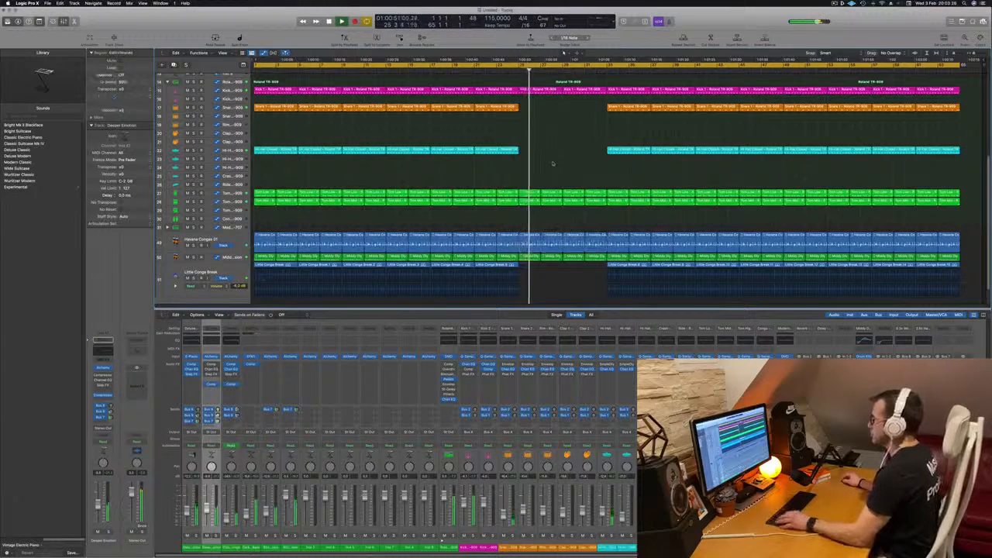
Step: Replay the lead-in to bar 25 and delete the Deeper Emotion pad regions in bars 25 to 32
{"action": "scroll", "coordinate": [551, 159], "scroll_direction": "up", "scroll_amount": 5}
{"action": "left_click", "coordinate": [509, 70]}
{"action": "left_click", "coordinate": [232, 94]}
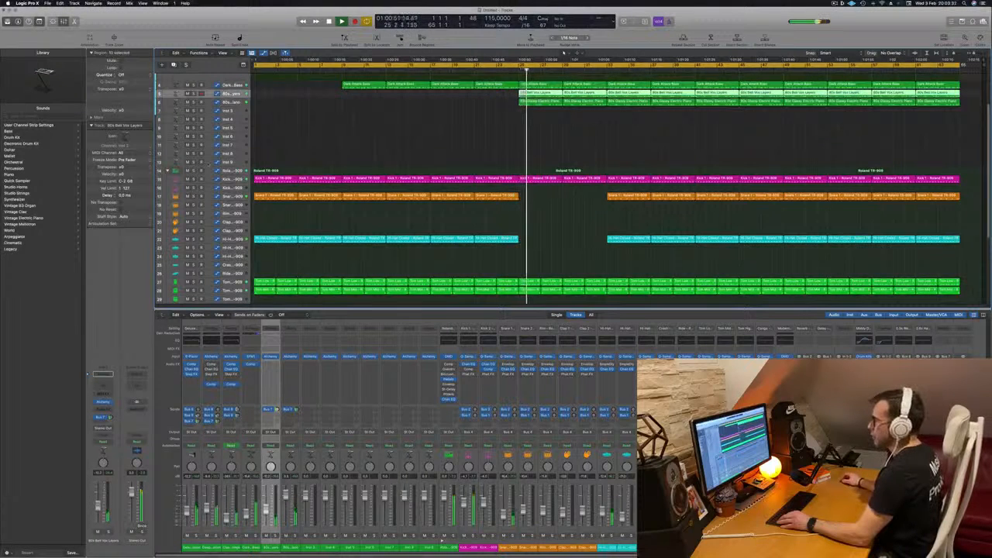
{"action": "scroll", "coordinate": [605, 186], "scroll_direction": "up", "scroll_amount": 3}
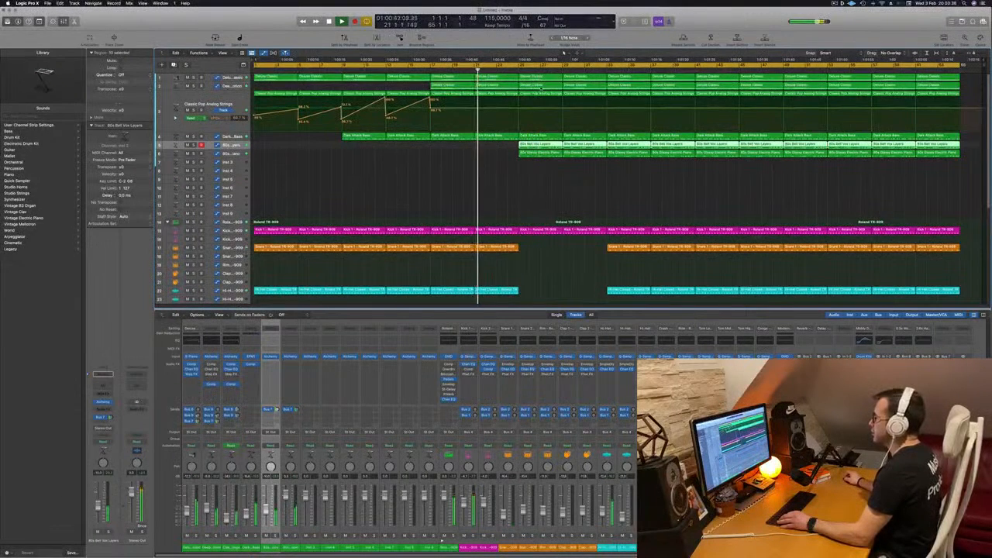
{"action": "left_click", "coordinate": [541, 86]}
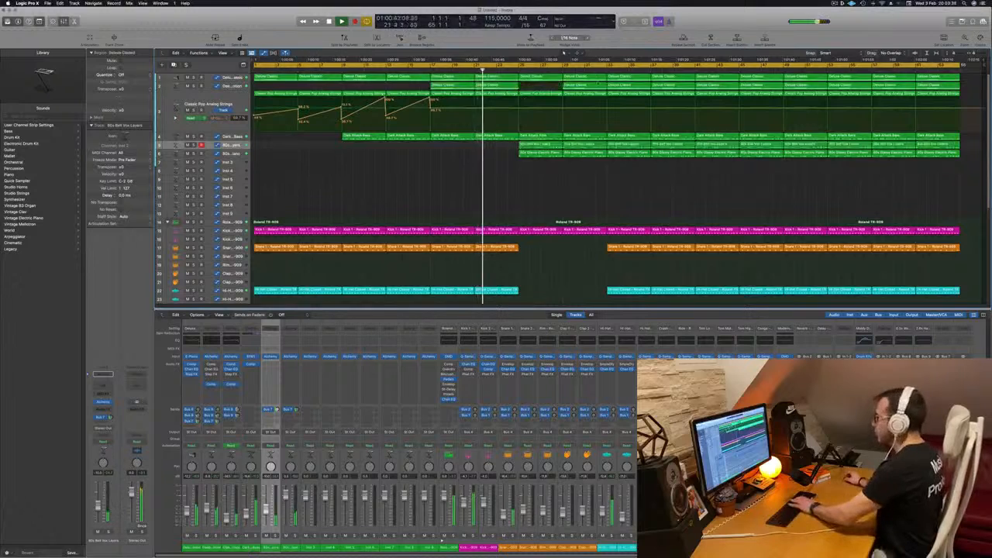
Step: Rename all regions in the arrangement after their track names
{"action": "key", "text": "super+a"}
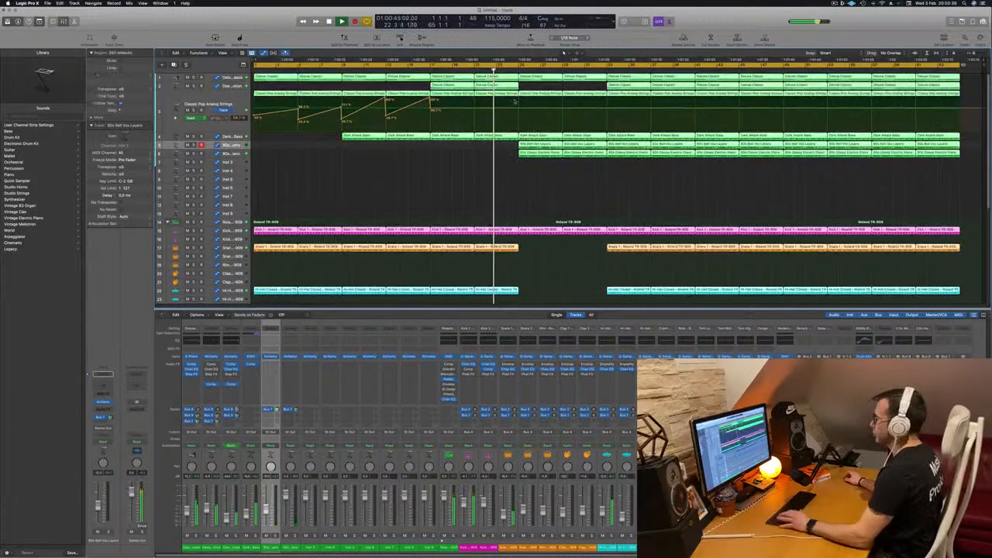
{"action": "right_click", "coordinate": [631, 85]}
{"action": "left_click", "coordinate": [651, 87]}
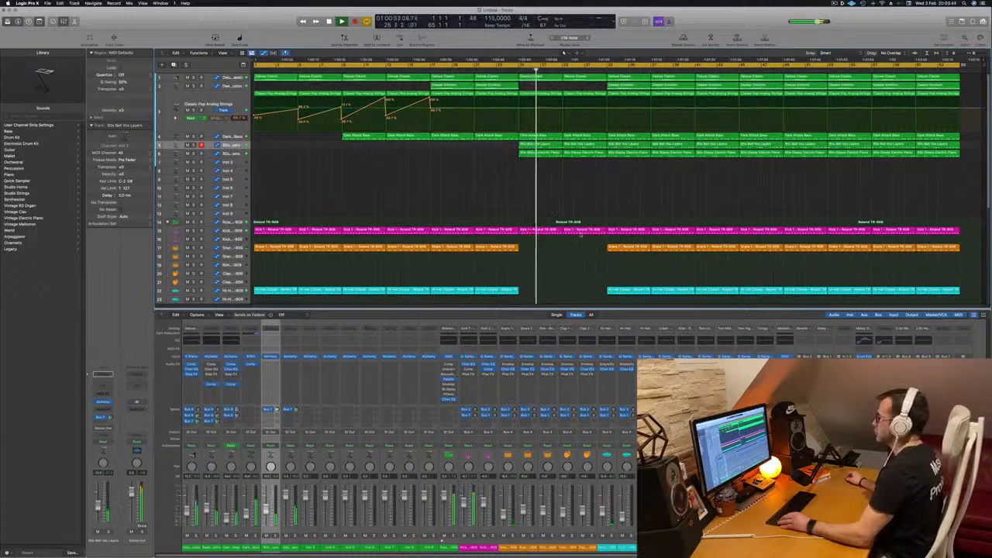
Step: Delete the tom, Havana Congas and adjacent green percussion regions in bars 29 to 32
{"action": "scroll", "coordinate": [580, 236], "scroll_direction": "down", "scroll_amount": 5}
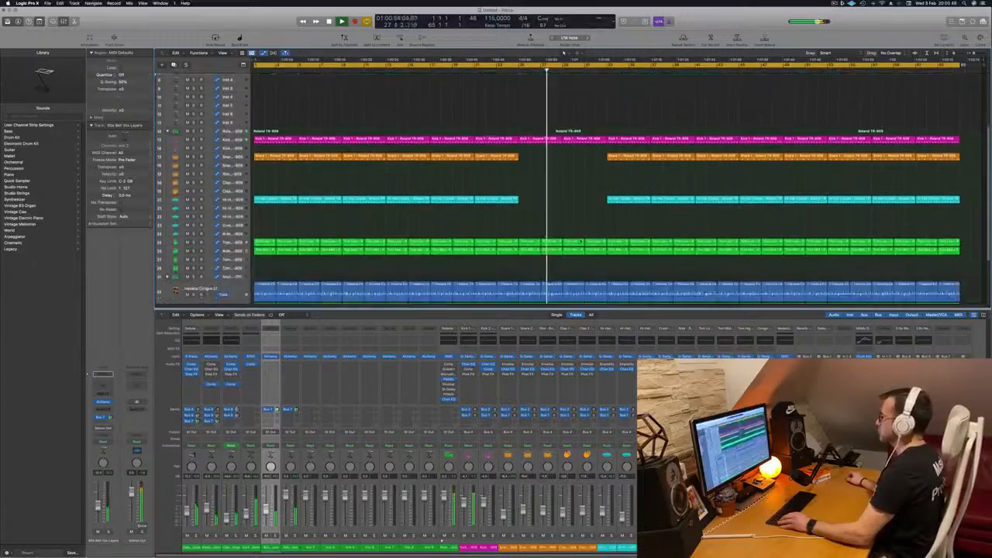
{"action": "scroll", "coordinate": [580, 241], "scroll_direction": "down", "scroll_amount": 5}
{"action": "left_click_drag", "start_coordinate": [570, 174], "coordinate": [598, 278]}
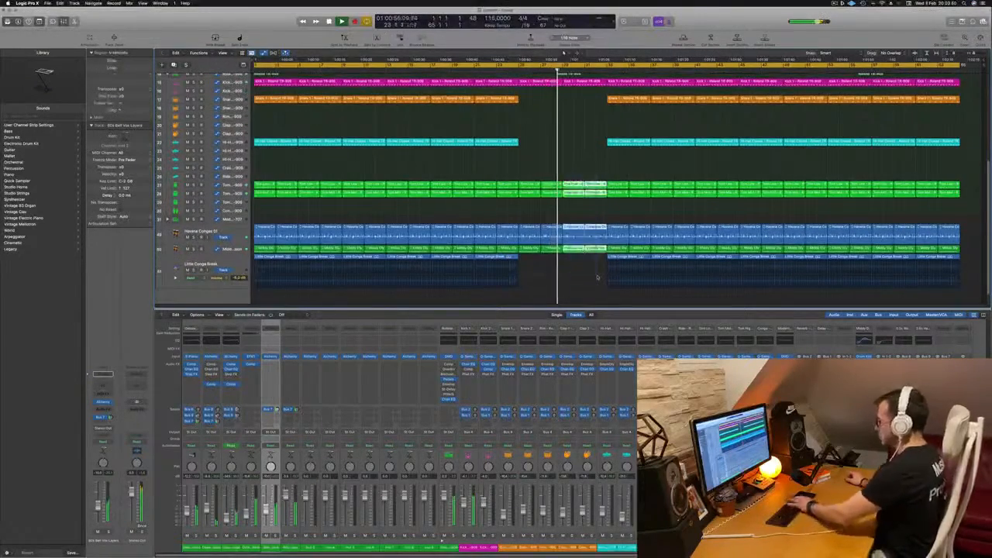
{"action": "key", "text": "Delete"}
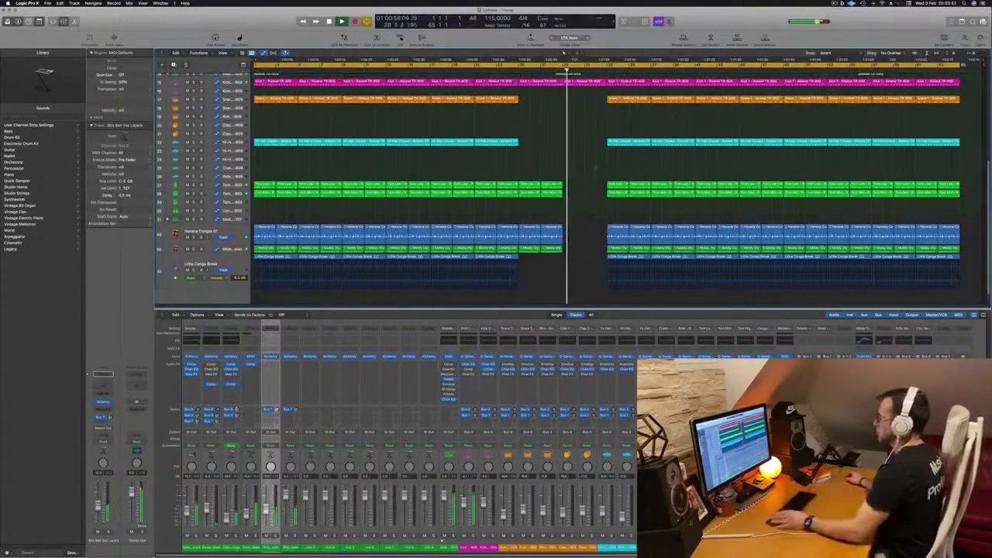
Step: Remove the Dark Attack Bass region in bars 29 to 32 and move the 80s Bell Vox Layers track below Inst 3
{"action": "scroll", "coordinate": [598, 169], "scroll_direction": "up", "scroll_amount": 5}
{"action": "scroll", "coordinate": [598, 169], "scroll_direction": "up", "scroll_amount": 5}
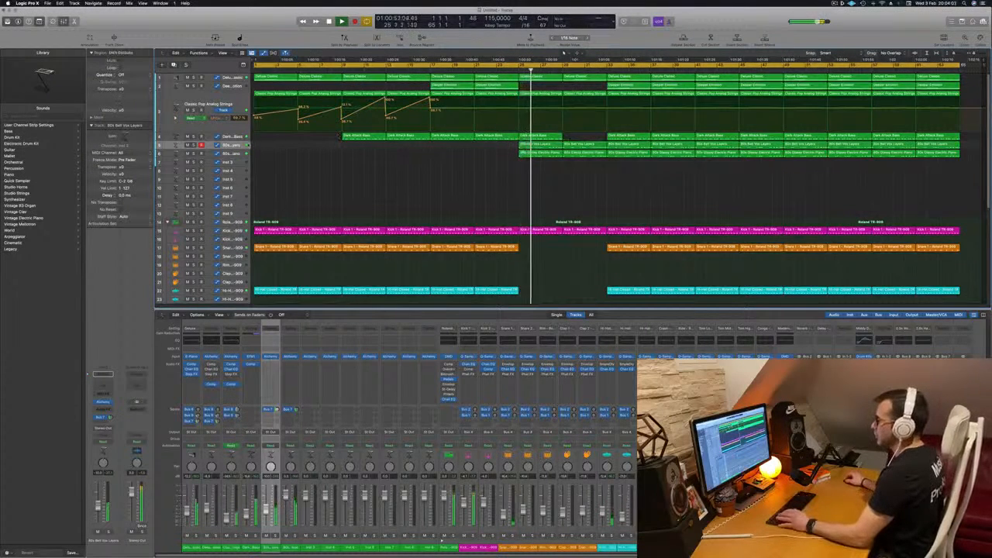
{"action": "left_click_drag", "start_coordinate": [236, 146], "coordinate": [242, 168]}
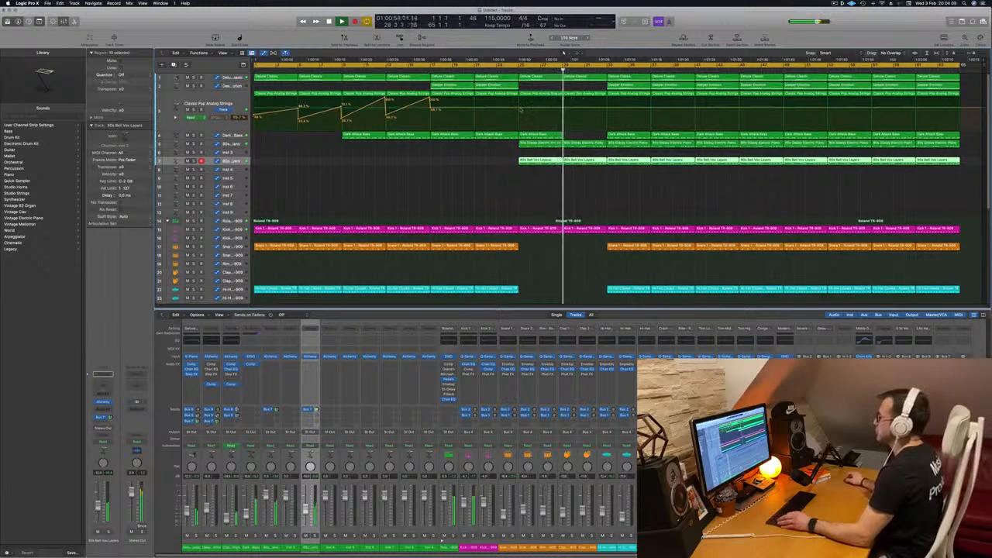
Step: Add a rising sweep from bar 25 to a peak at bar 29 in the Classic Pop Analog Strings cutoff automation
{"action": "left_click", "coordinate": [519, 109]}
{"action": "left_click", "coordinate": [564, 109]}
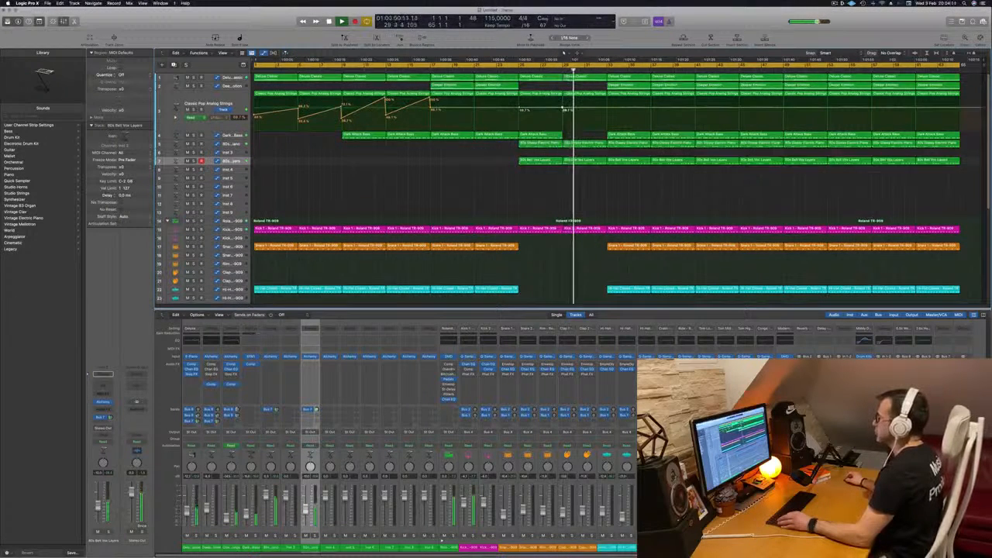
{"action": "left_click_drag", "start_coordinate": [564, 108], "coordinate": [563, 101]}
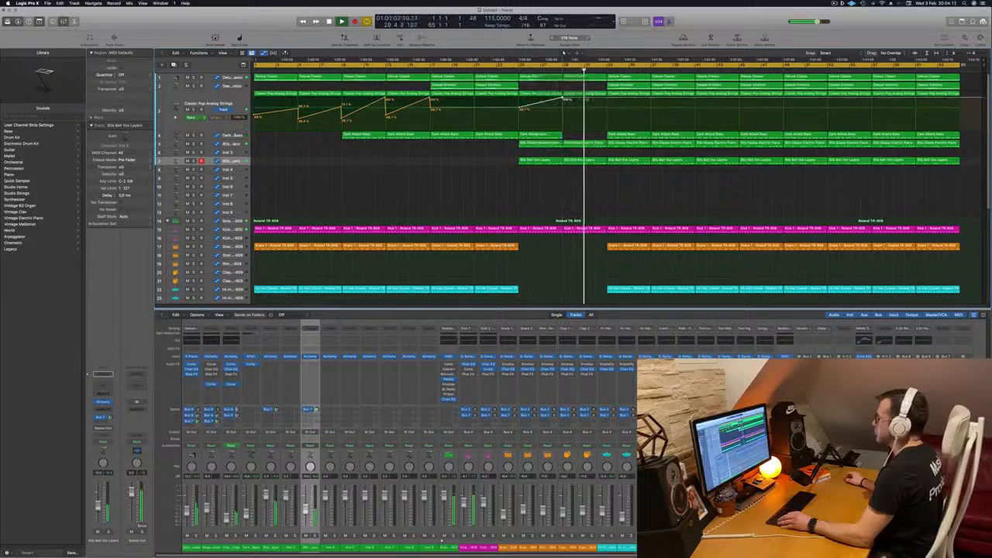